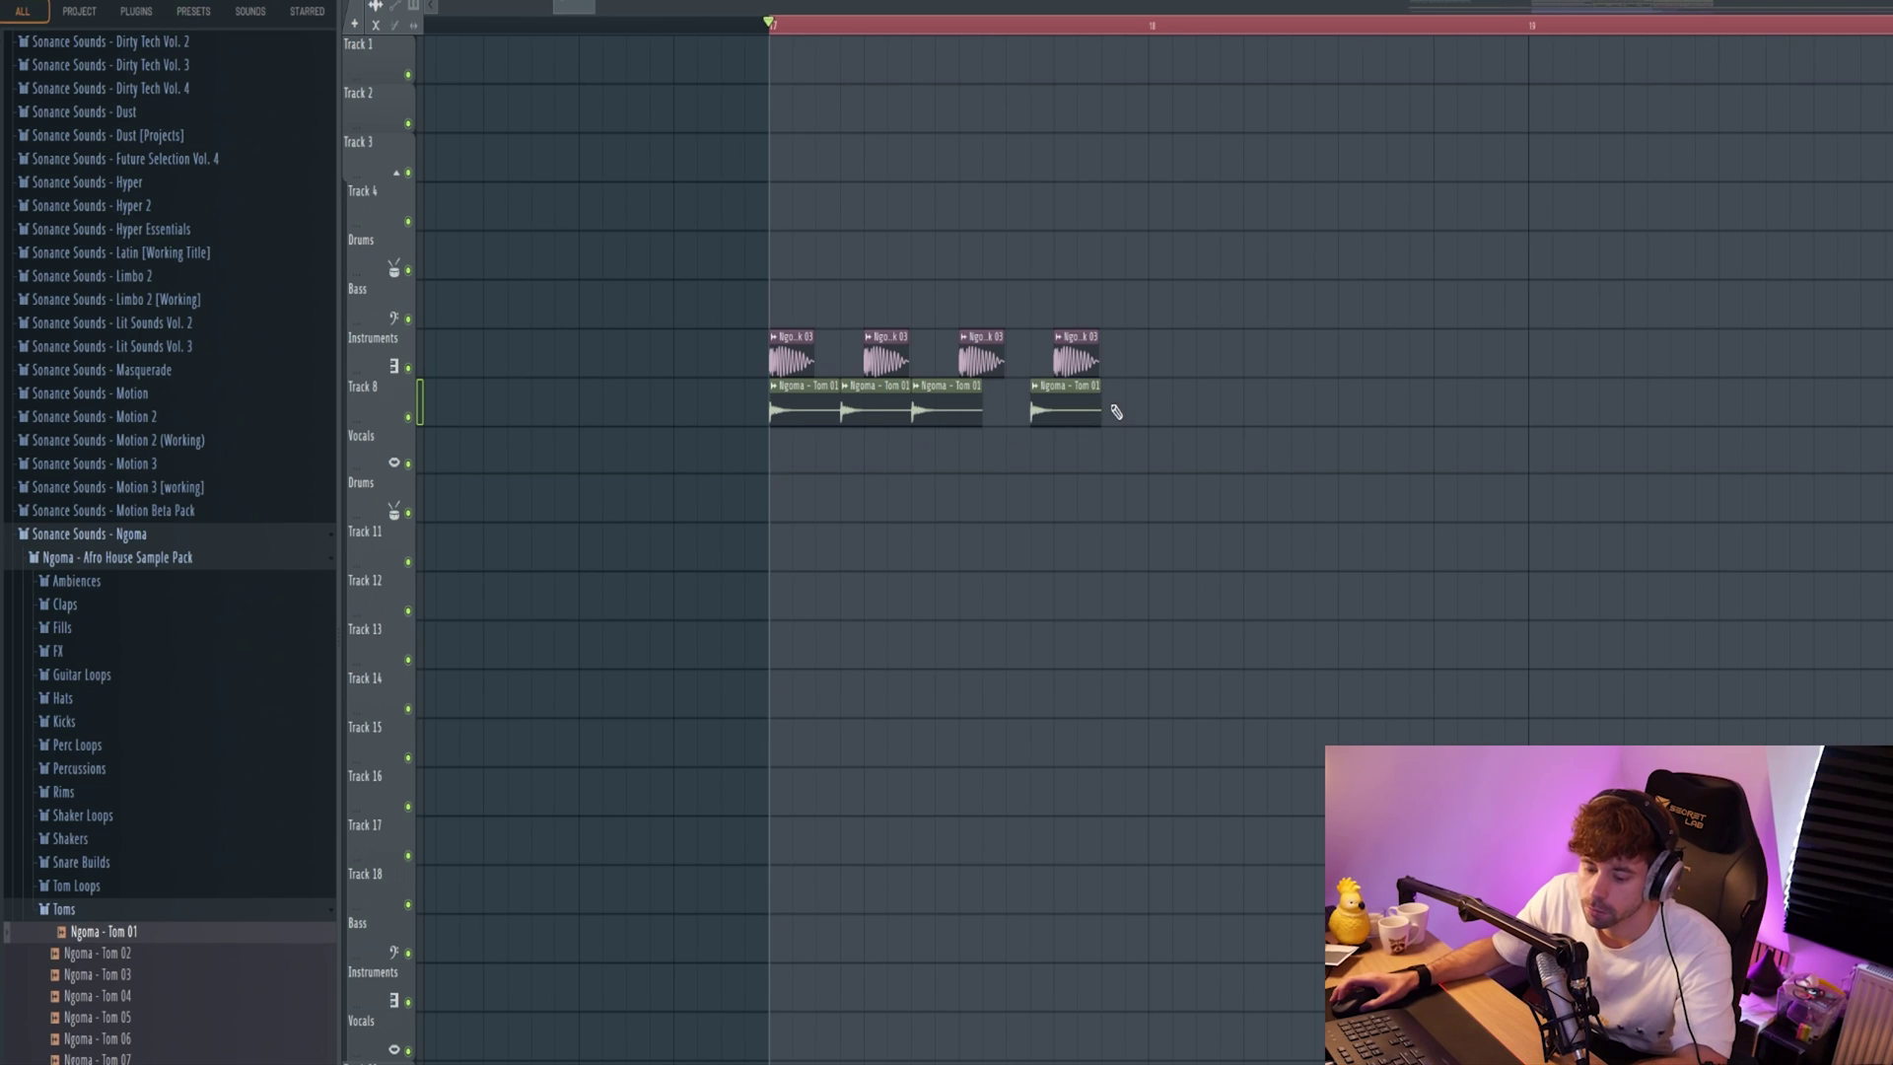
- Add a final Ngoma - Tom 01 hit, shorten it, and clone the kick-and-tom groove to eight hits
left_click(1116, 412)
key("space")
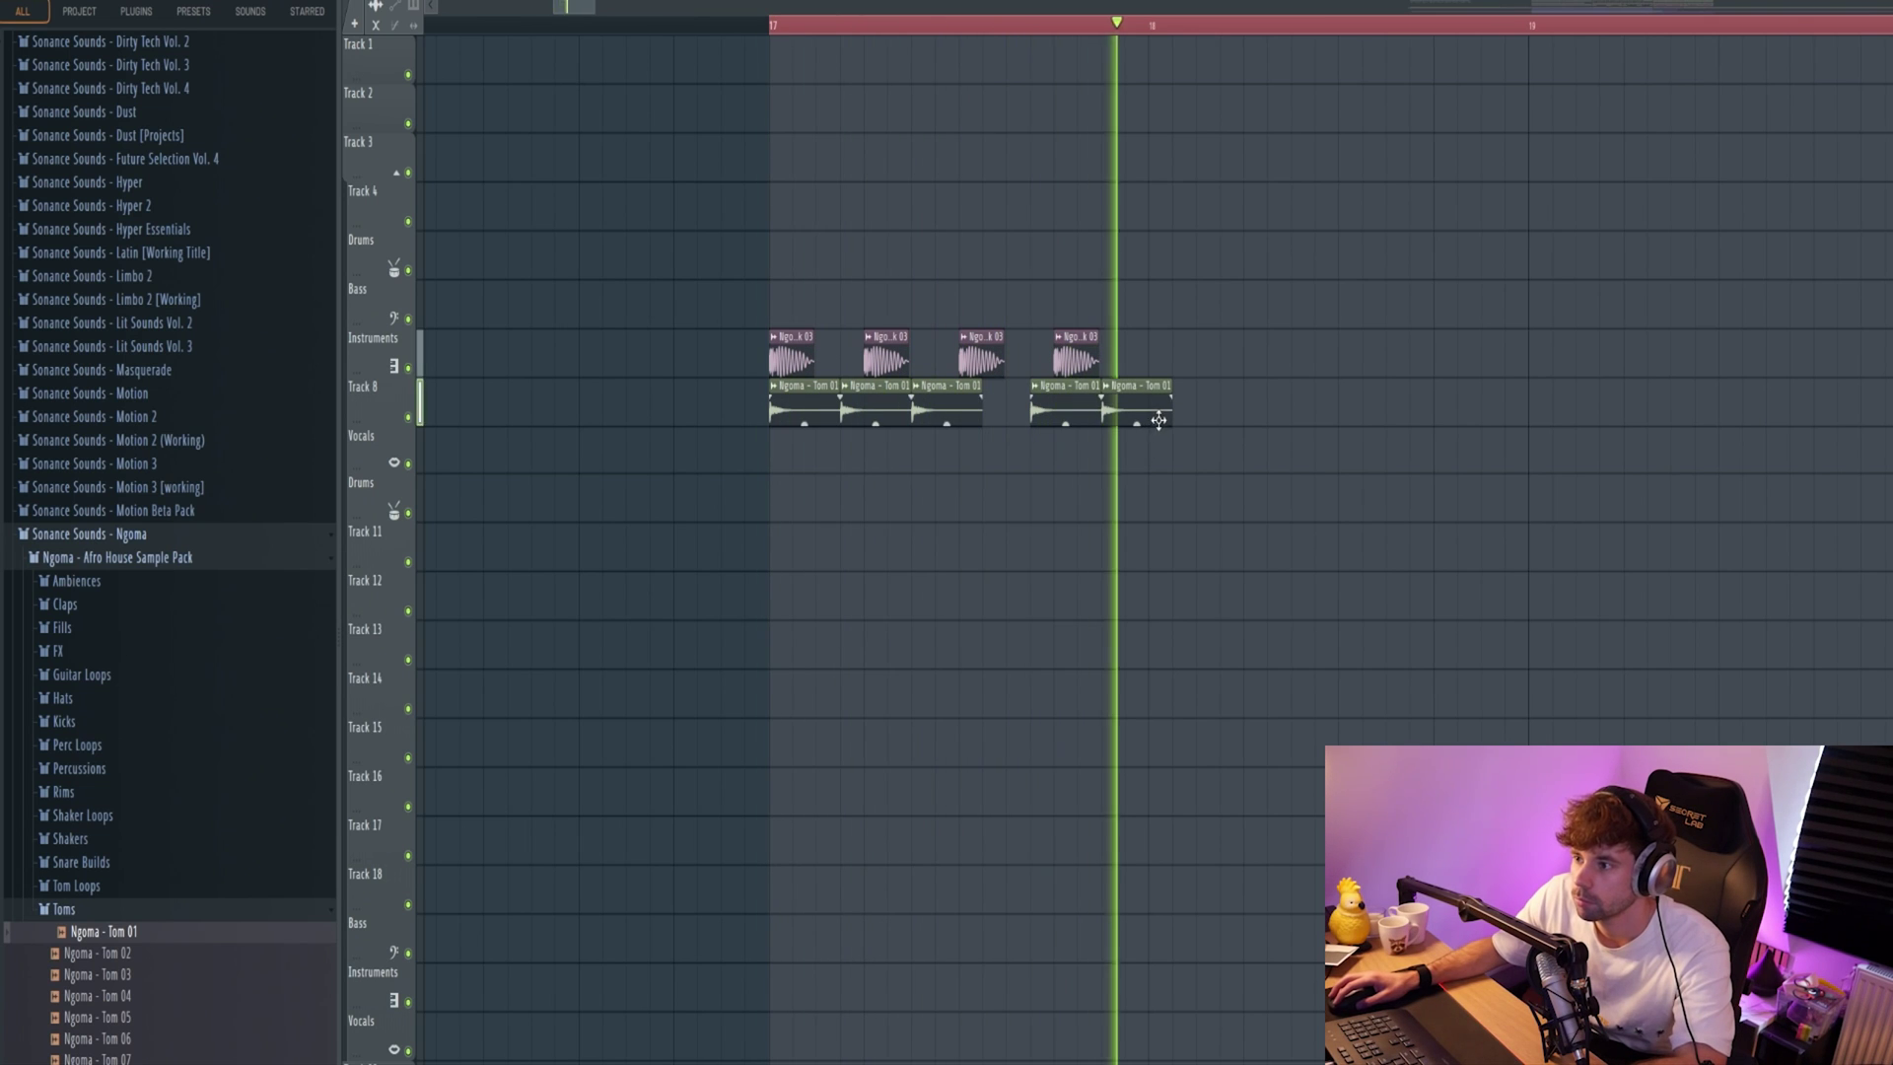
key("space")
left_click_drag(1158, 420, 1161, 424)
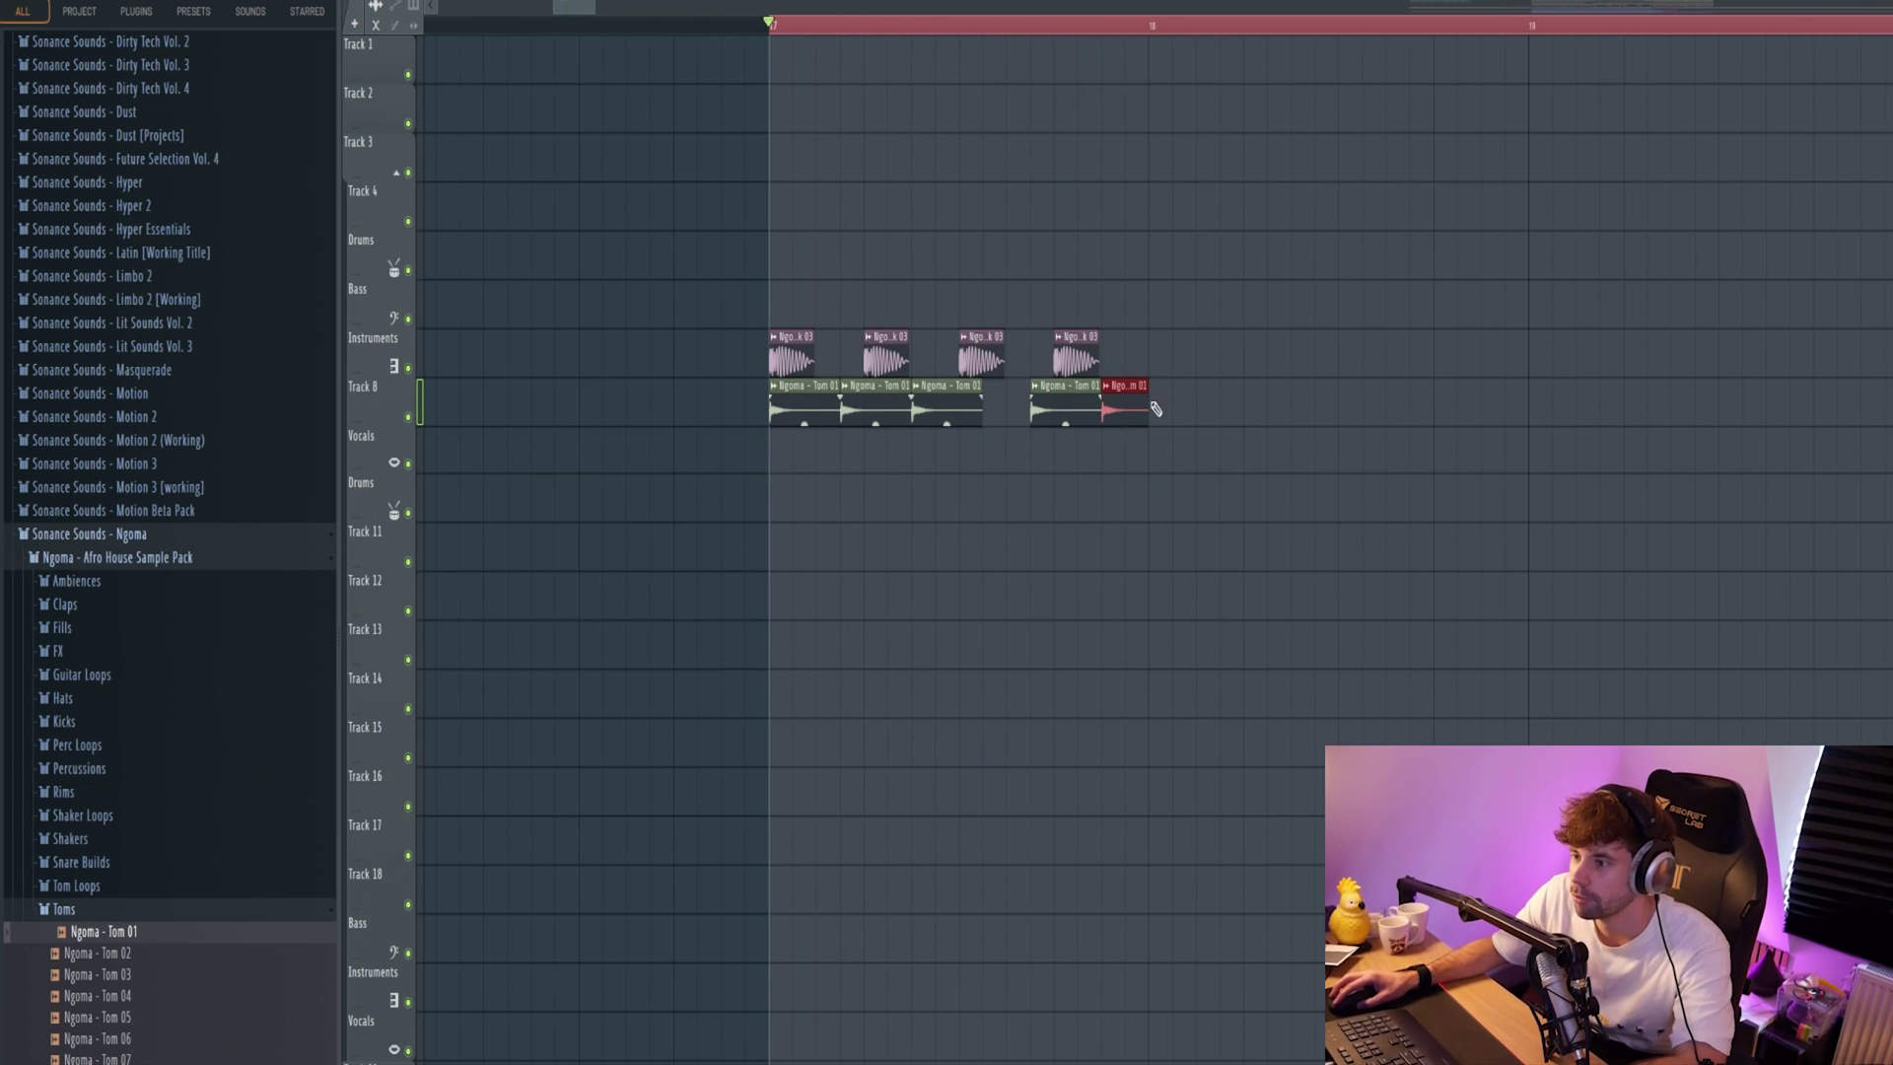
mouse_move(1195, 486)
left_mouse_down()
mouse_move(765, 334)
mouse_move(1166, 336)
left_mouse_up()
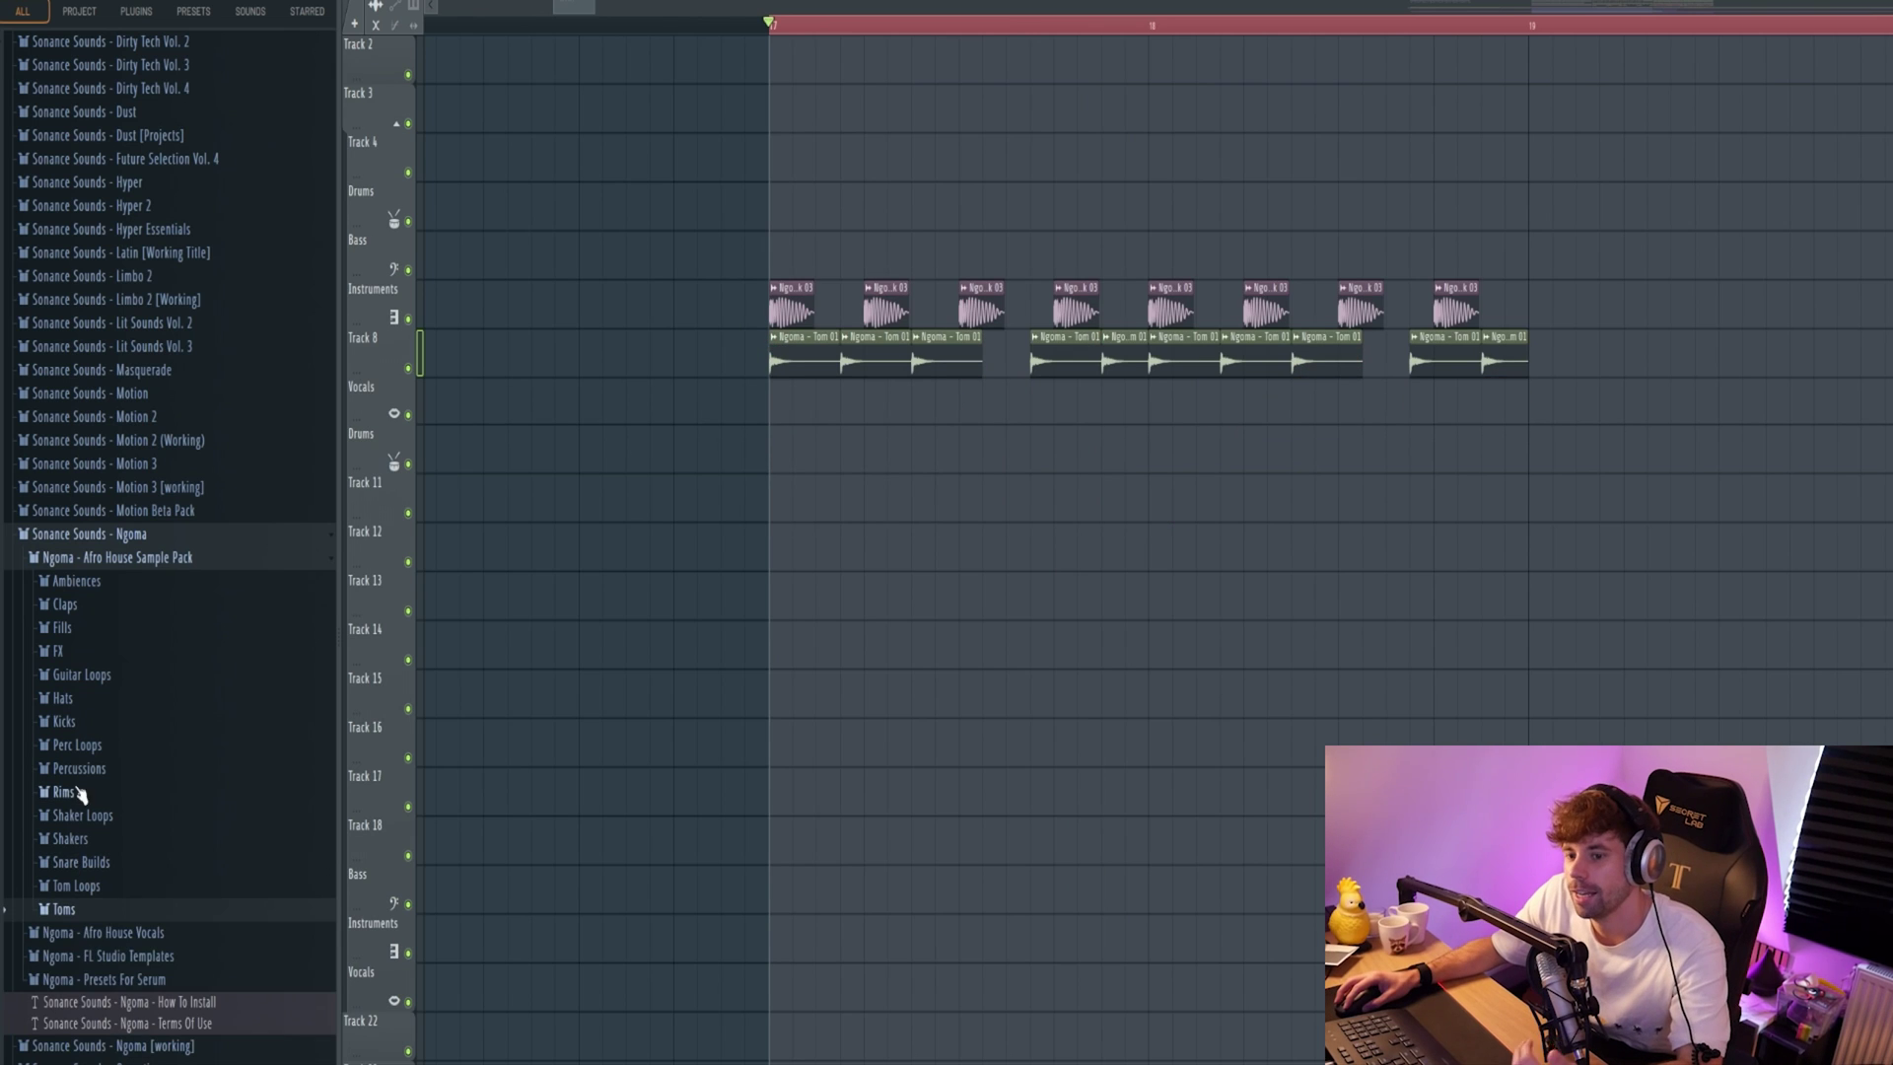
- Audition the percussion one-shots and paint four Ngoma - Perc 10 hits on the row below
left_click(79, 769)
left_click(83, 921)
left_click(82, 963)
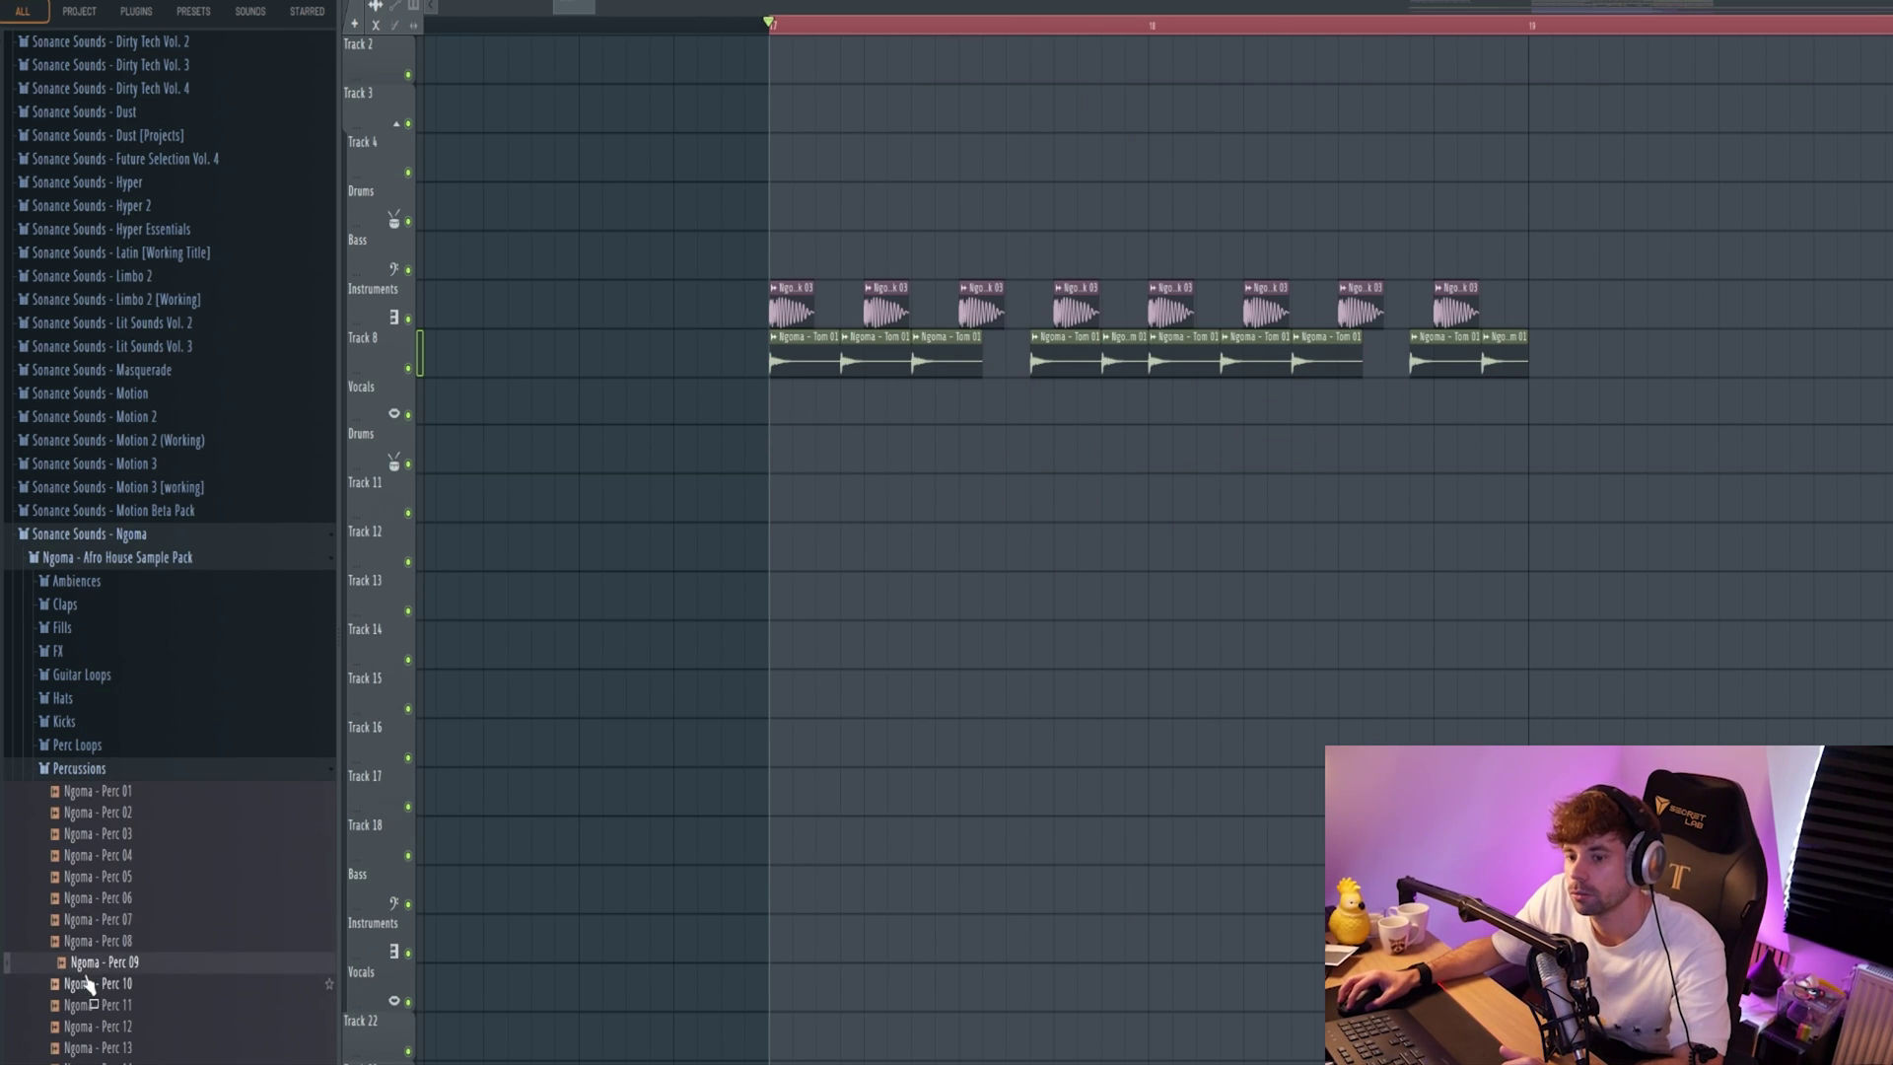
left_click(83, 985)
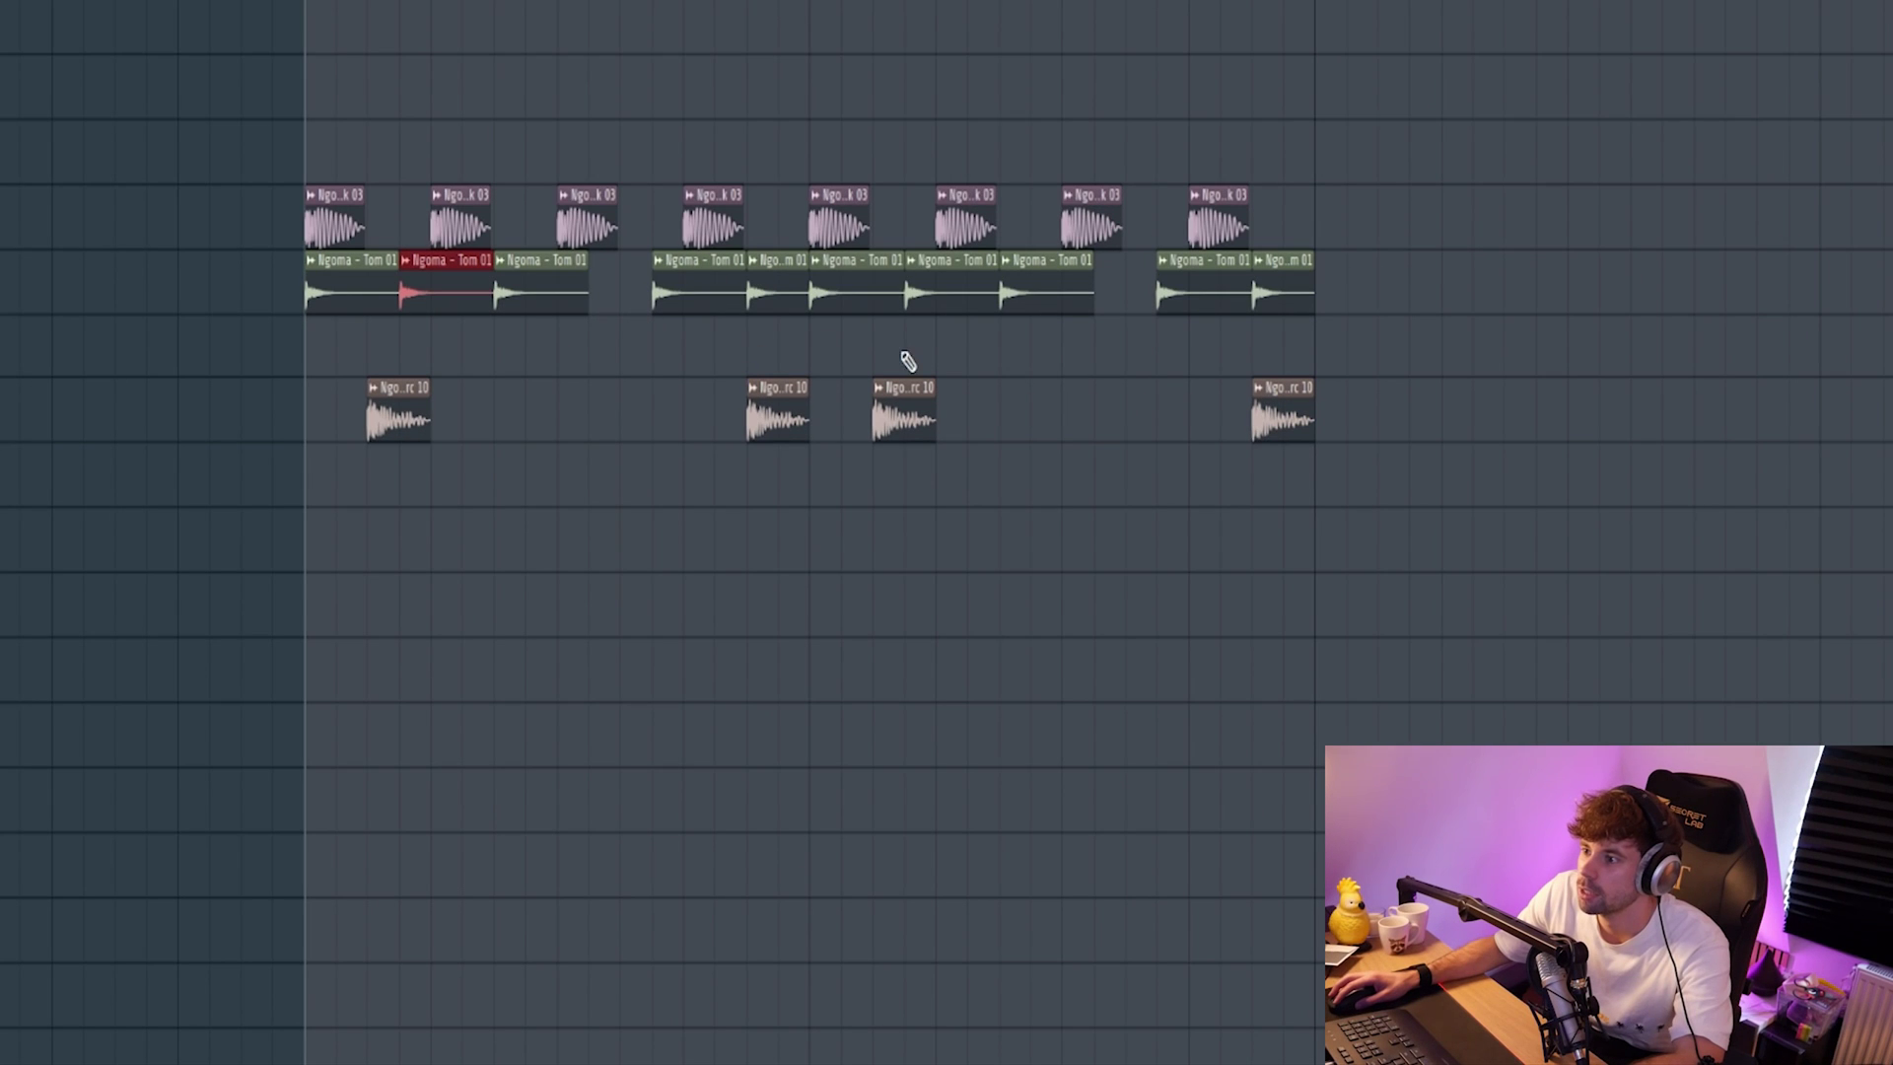
scroll(414, 305, "up", 5)
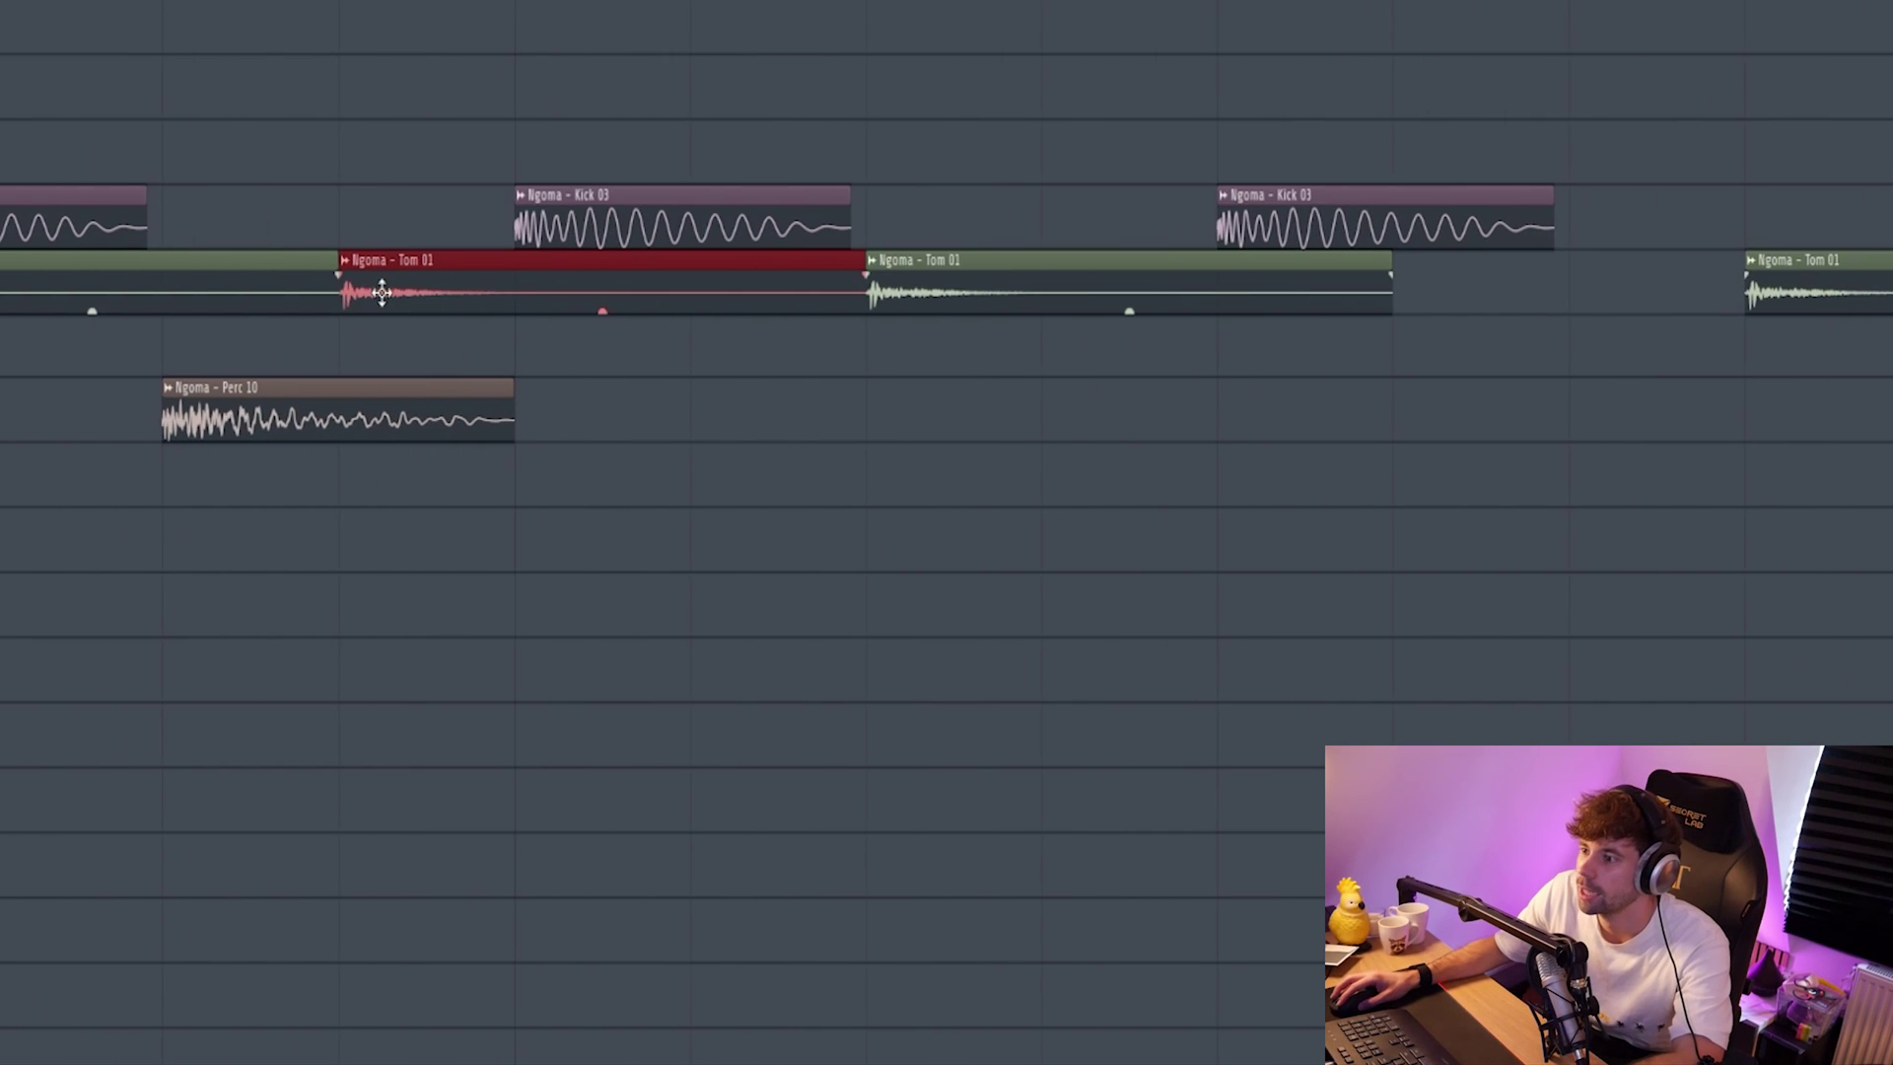
scroll(549, 591, "down", 8)
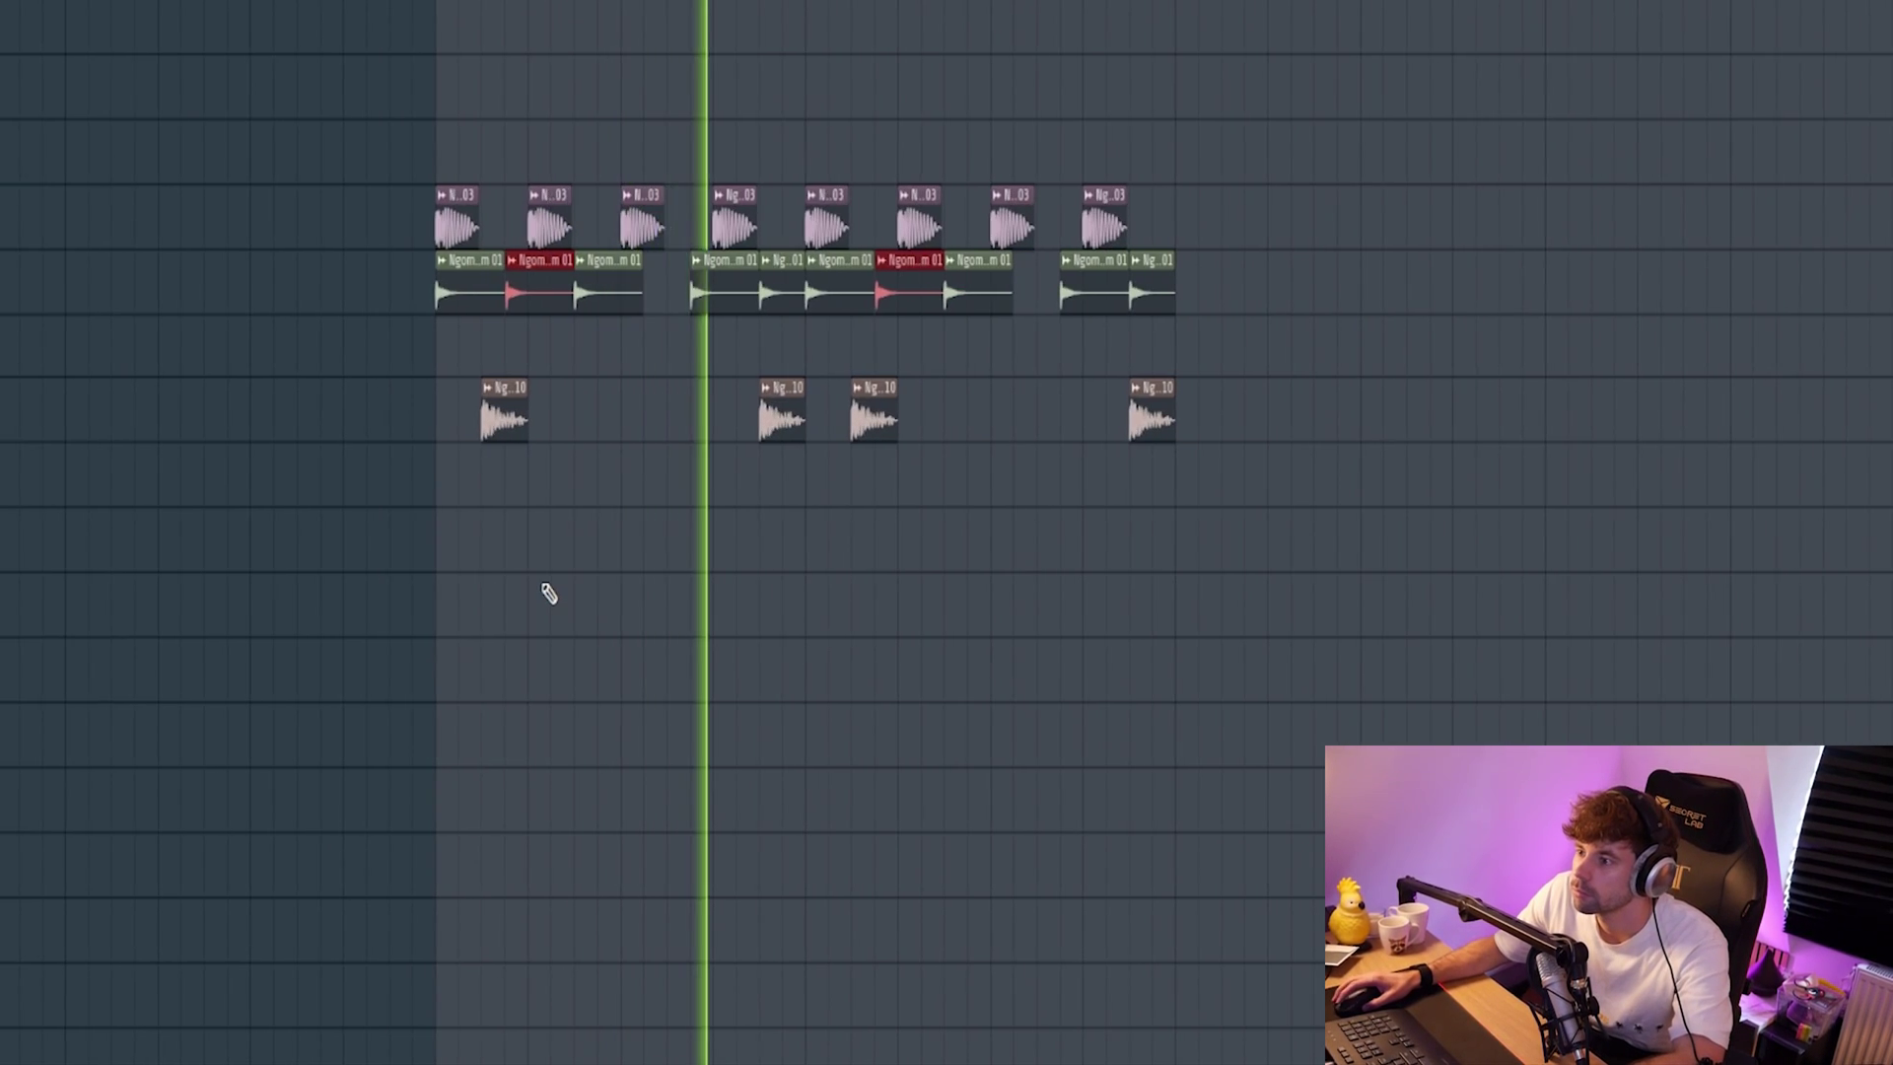
key("space")
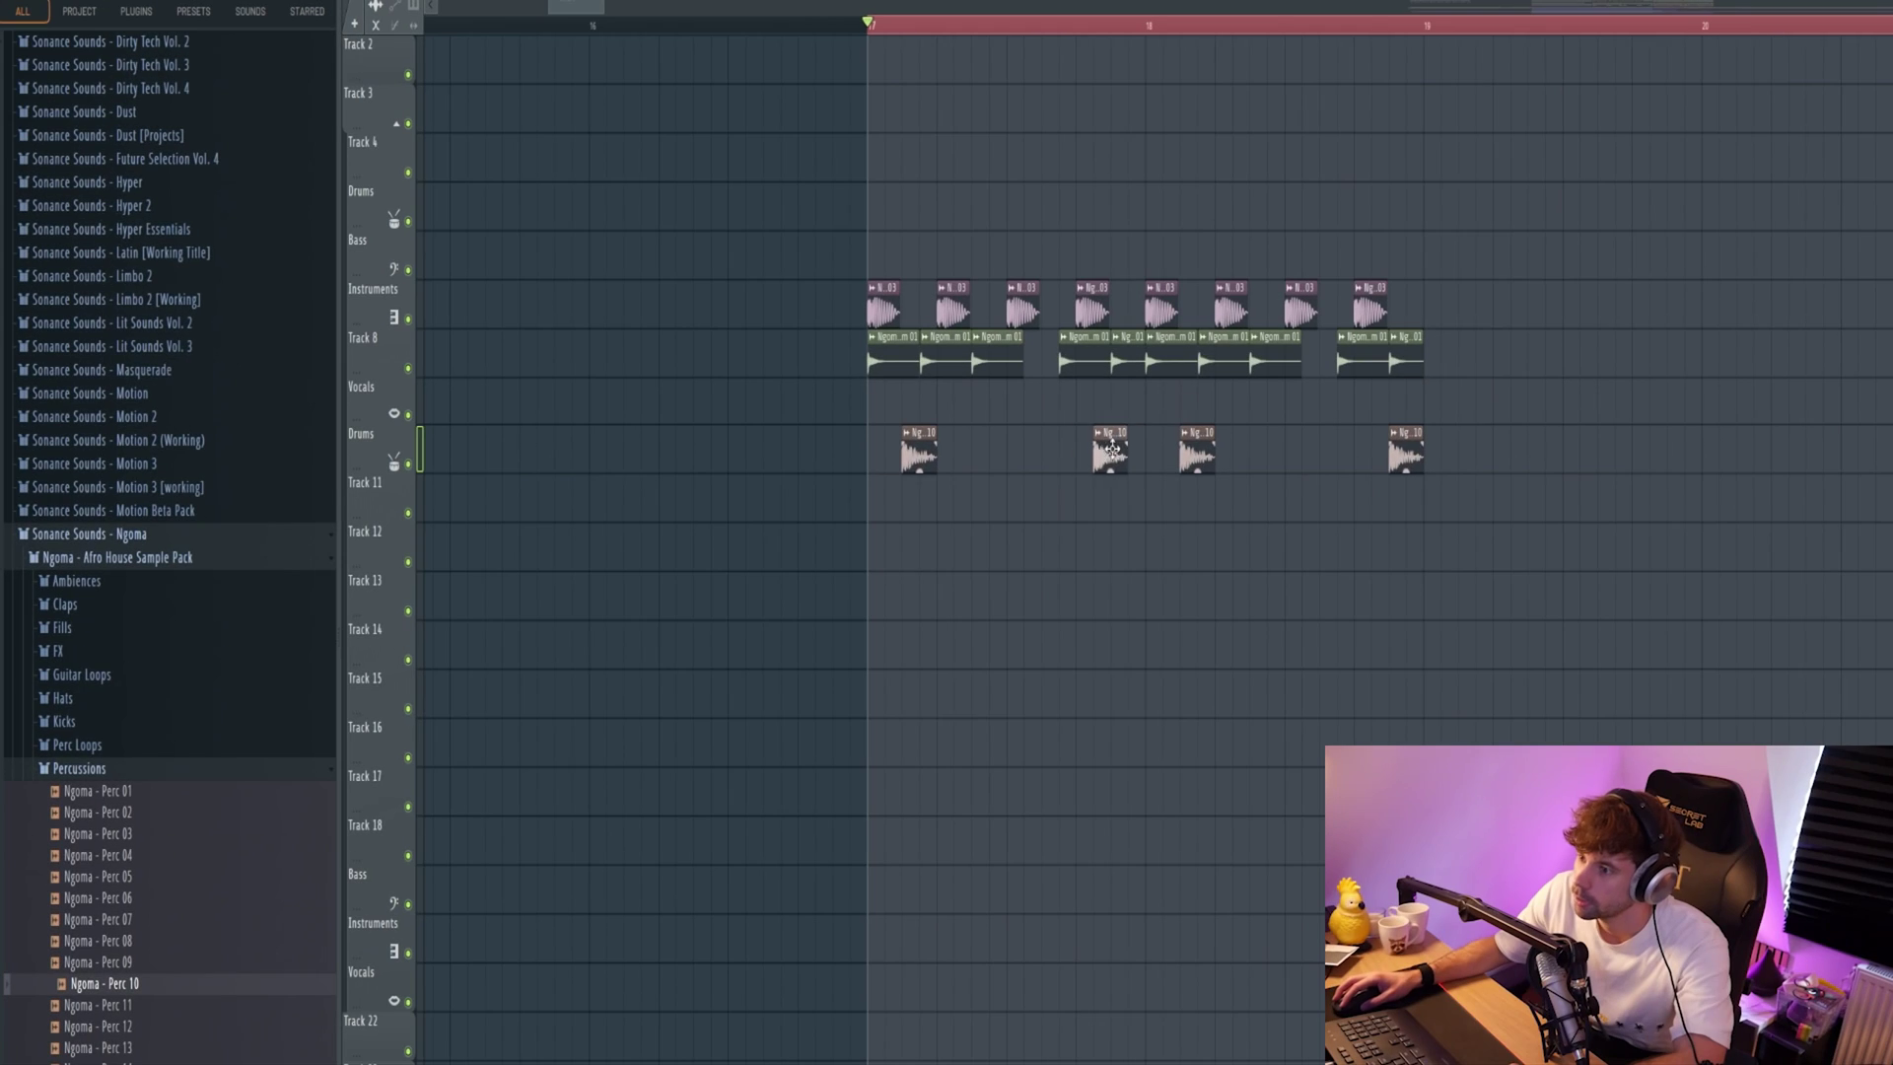
- Nudge the last Perc 10 hit earlier and add Ngoma - Perc 12 hits on Track 11
left_click_drag(1365, 450, 1348, 450)
key("space")
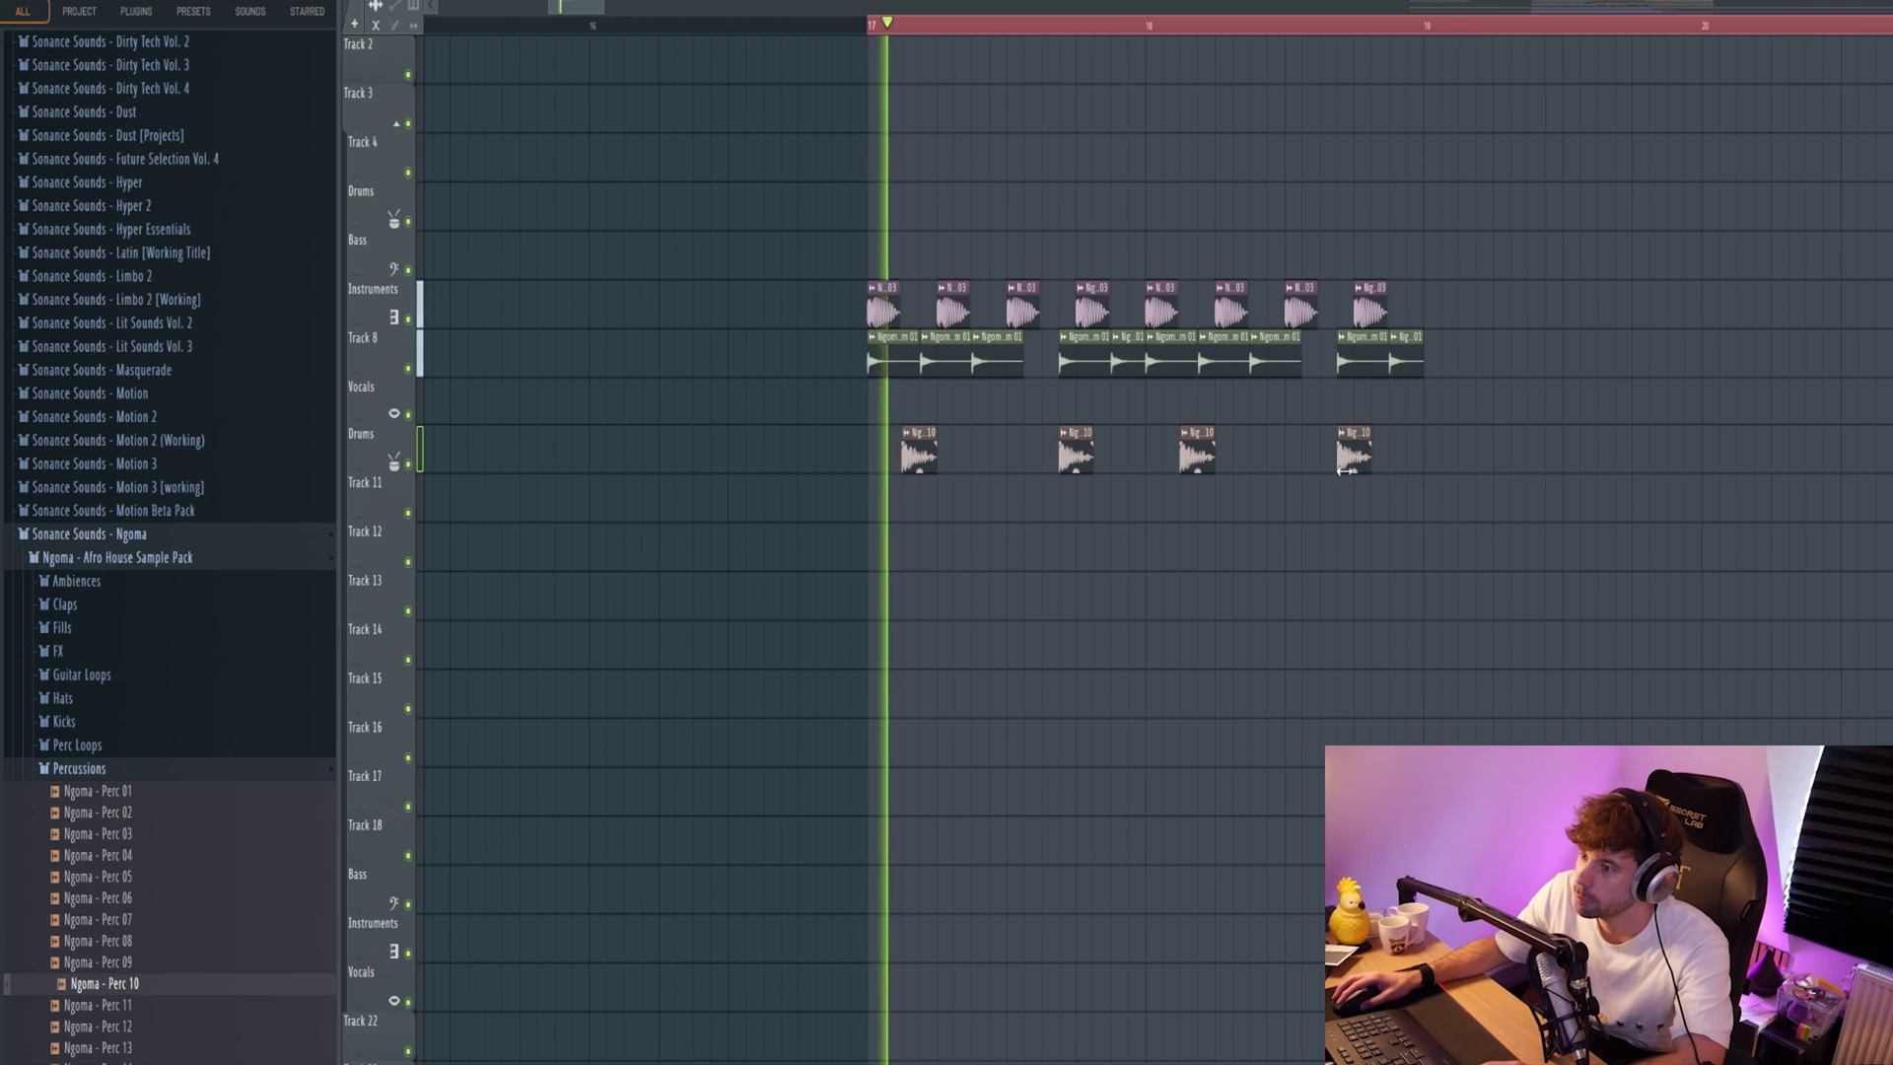
key("space")
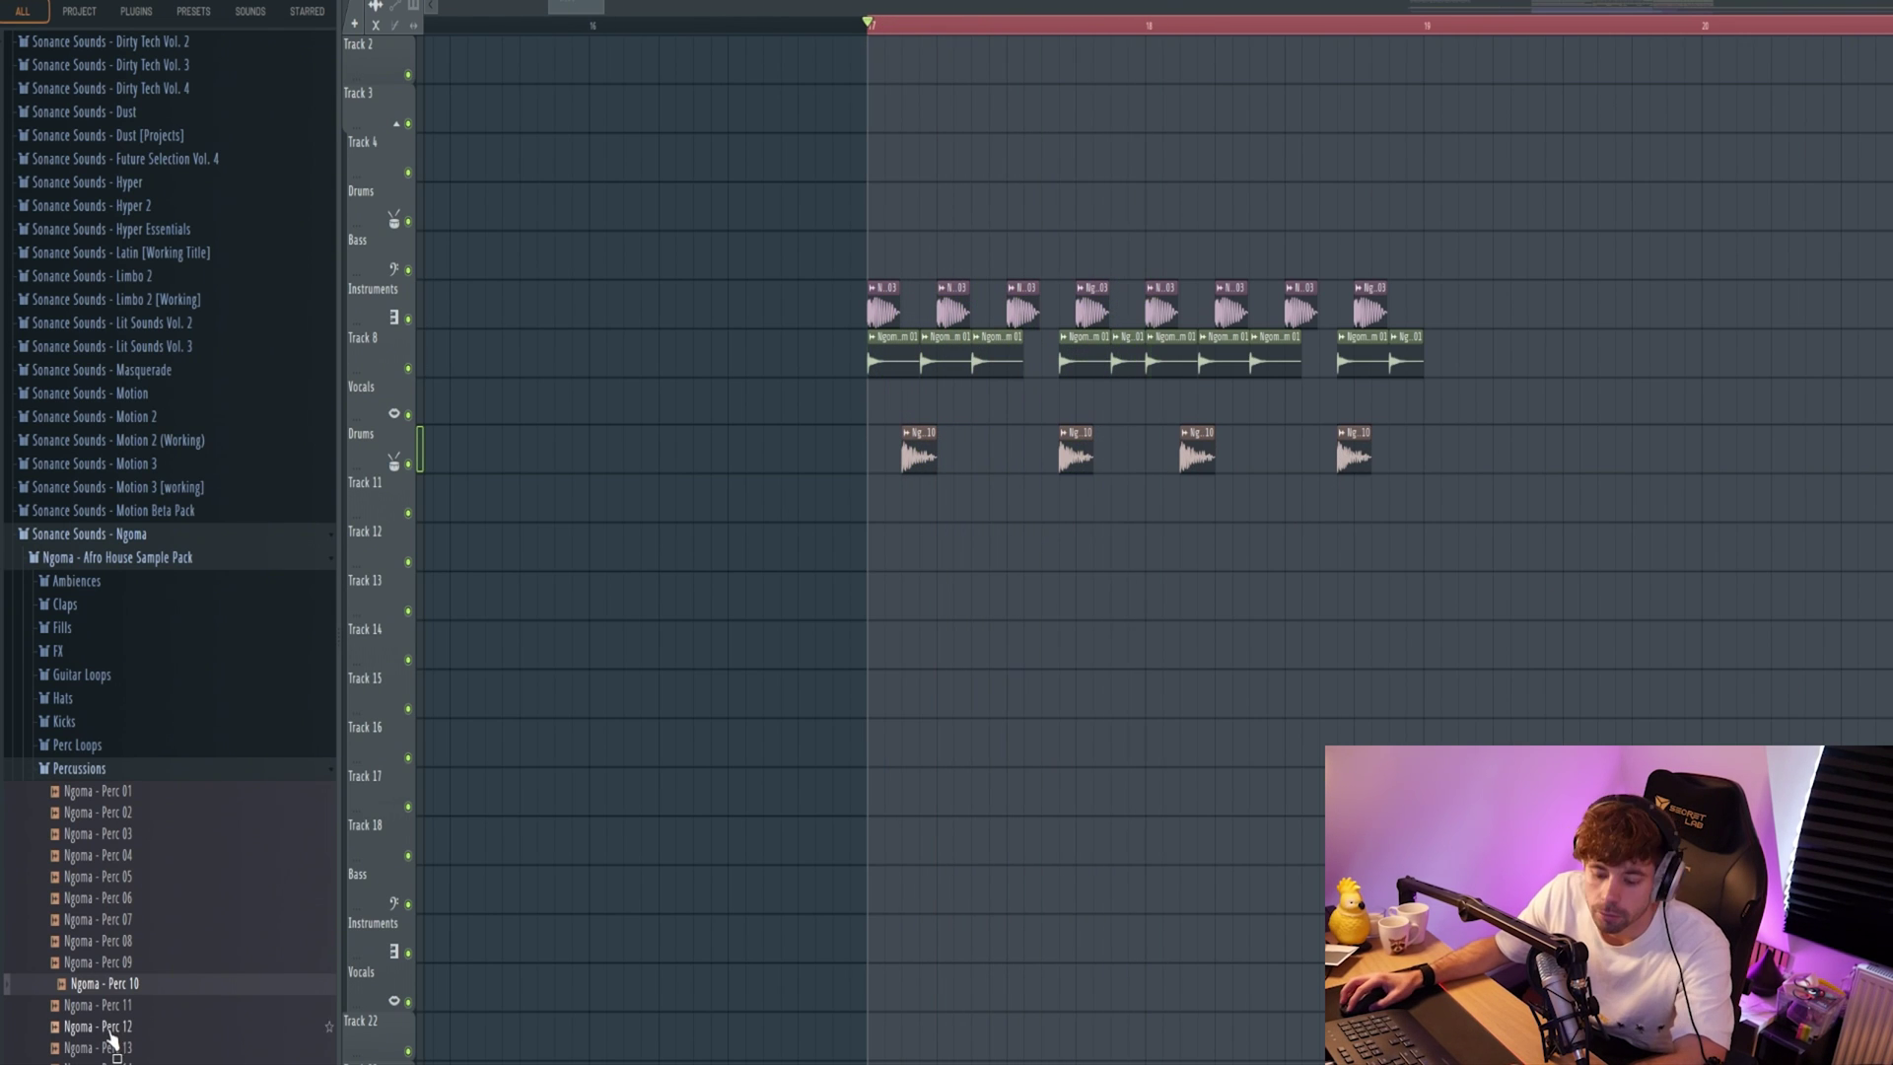
left_click(109, 1027)
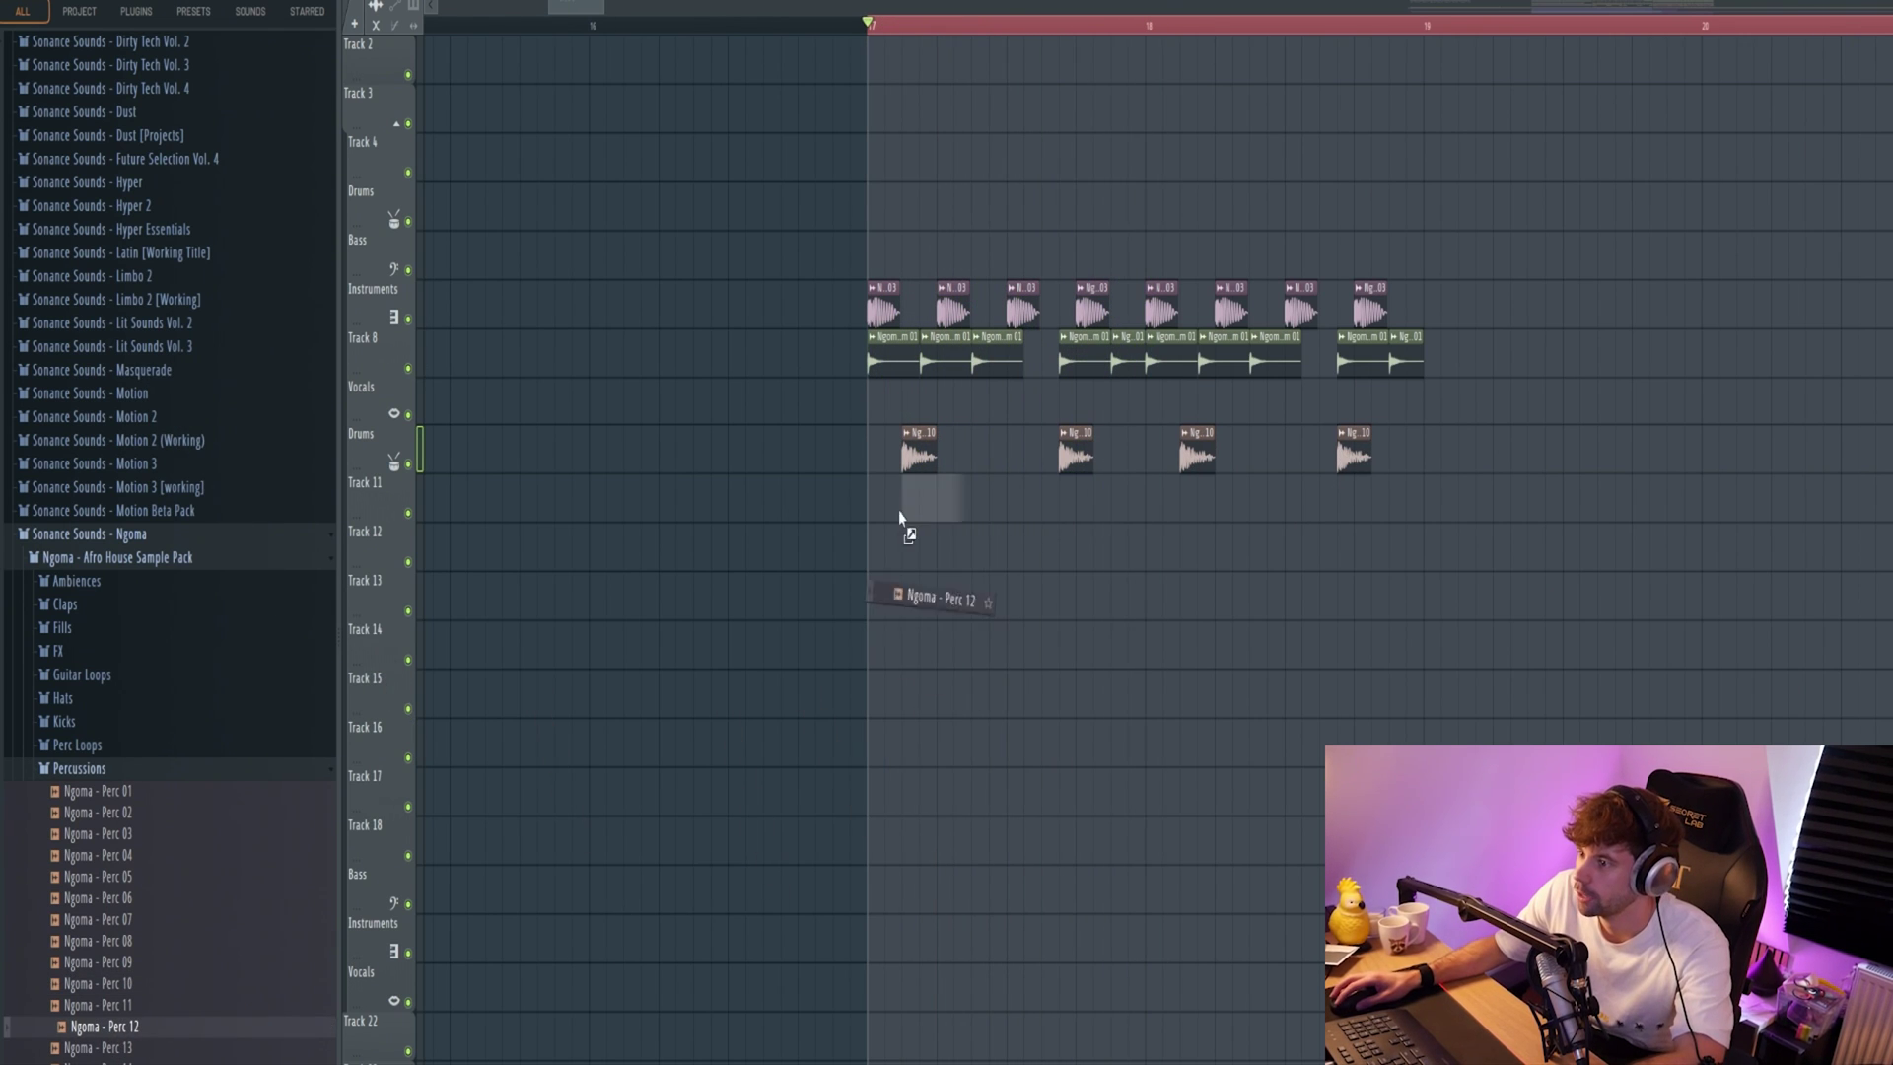
left_click(1113, 499)
key("space")
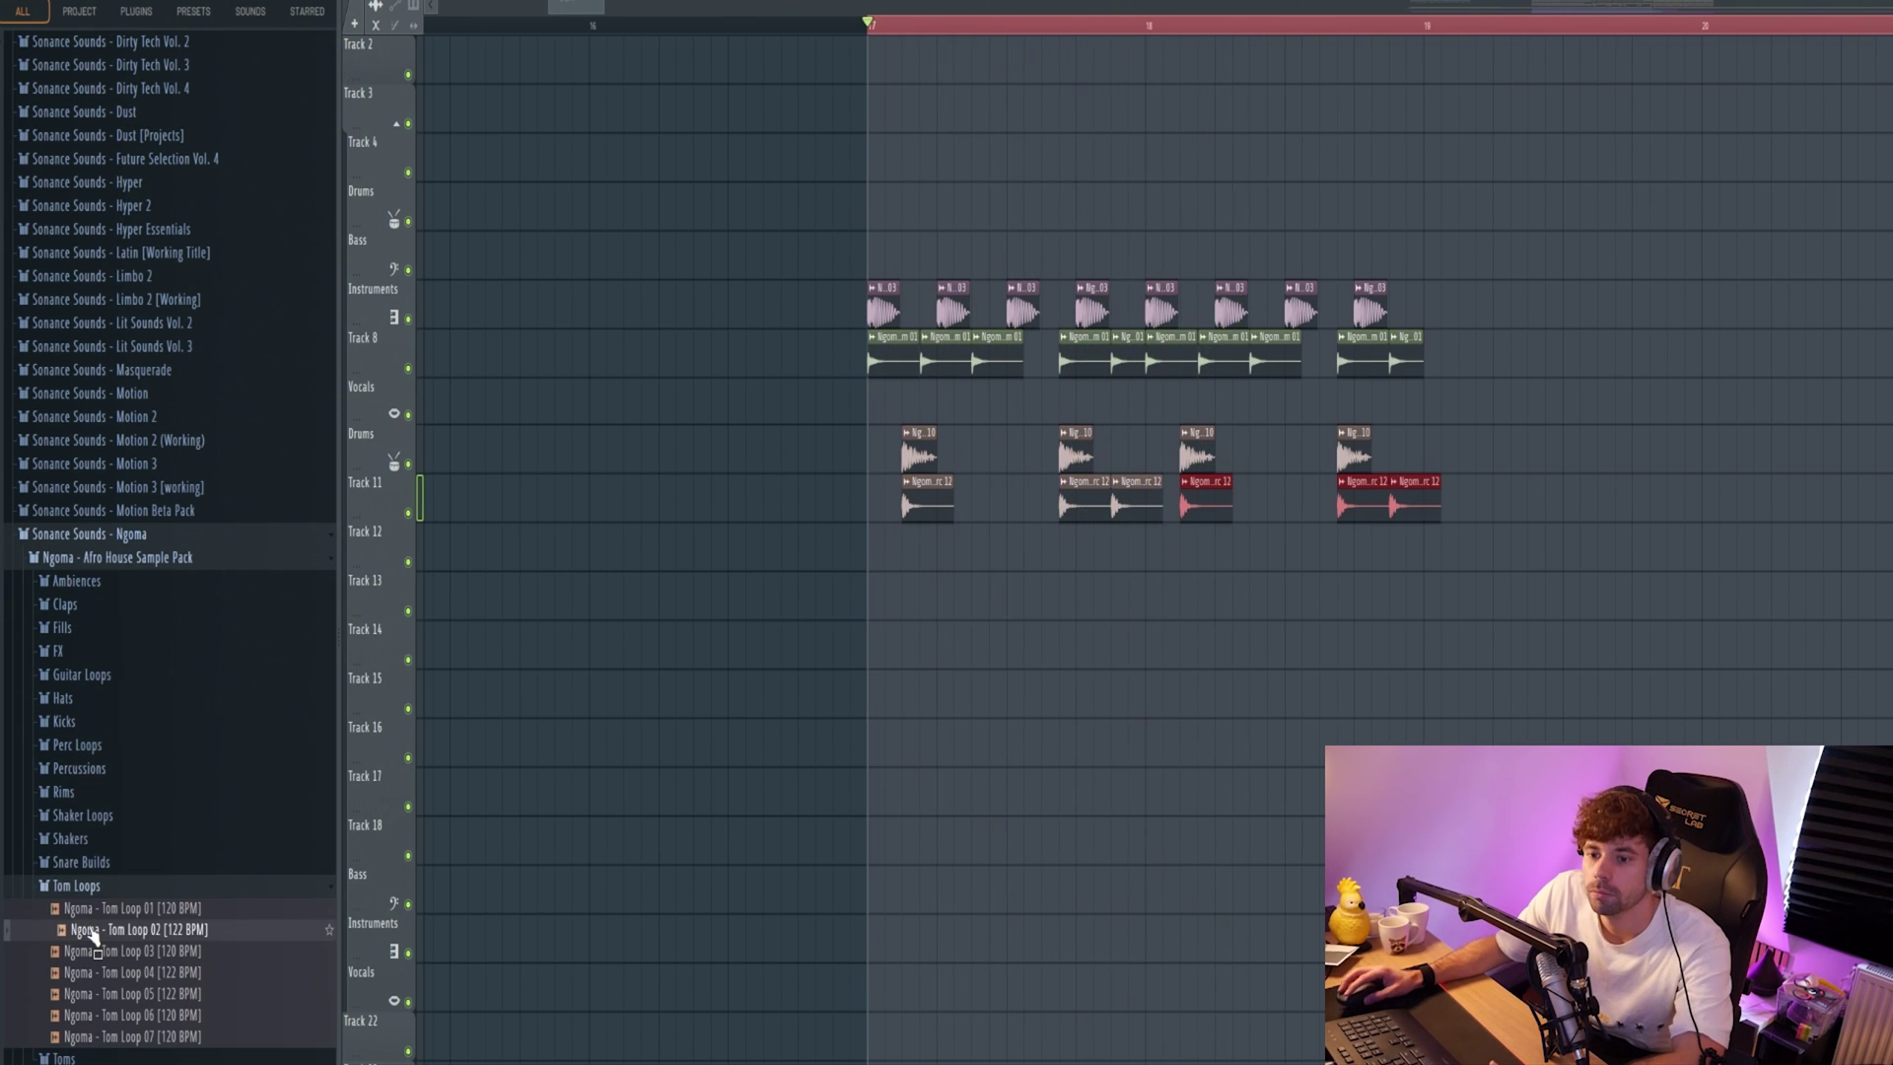
- Place a Ngoma - Tom Loop 02 clip on Track 12 and listen to the groove
left_click_drag(98, 956, 871, 548)
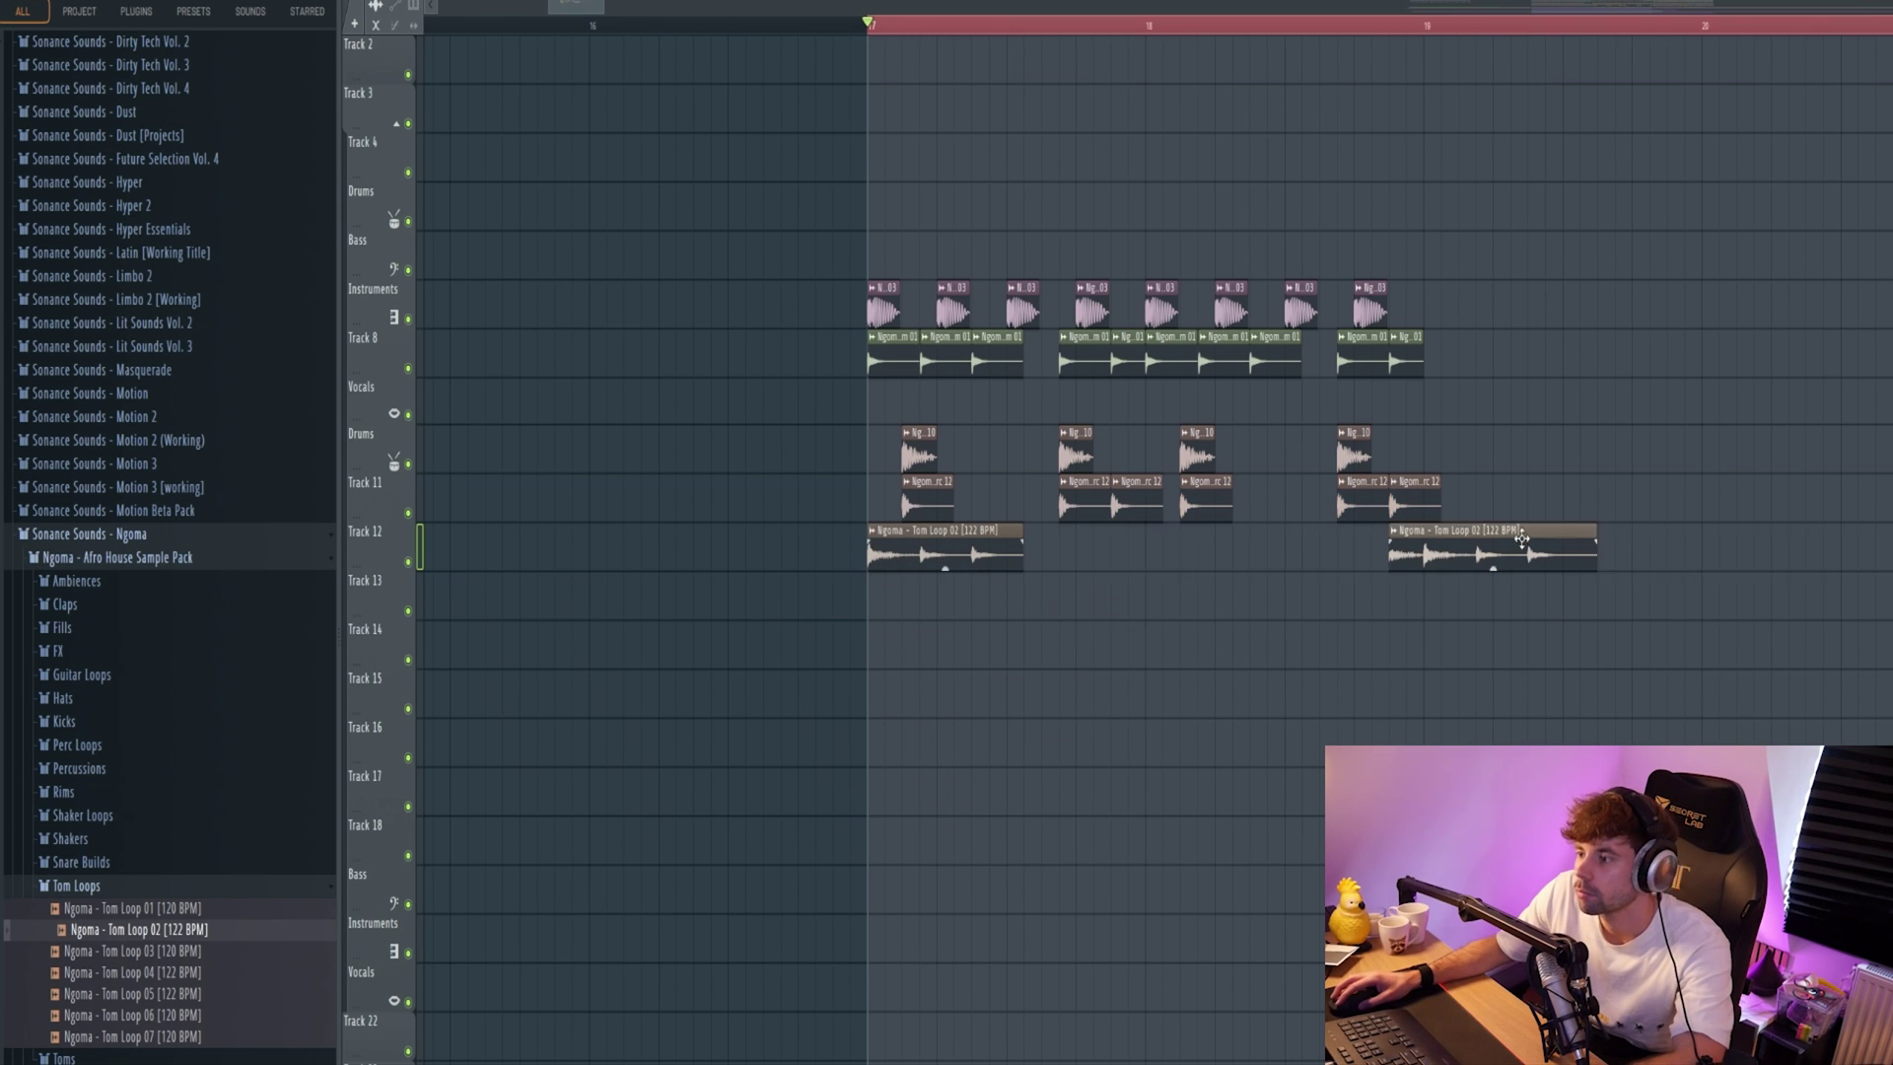
key("space")
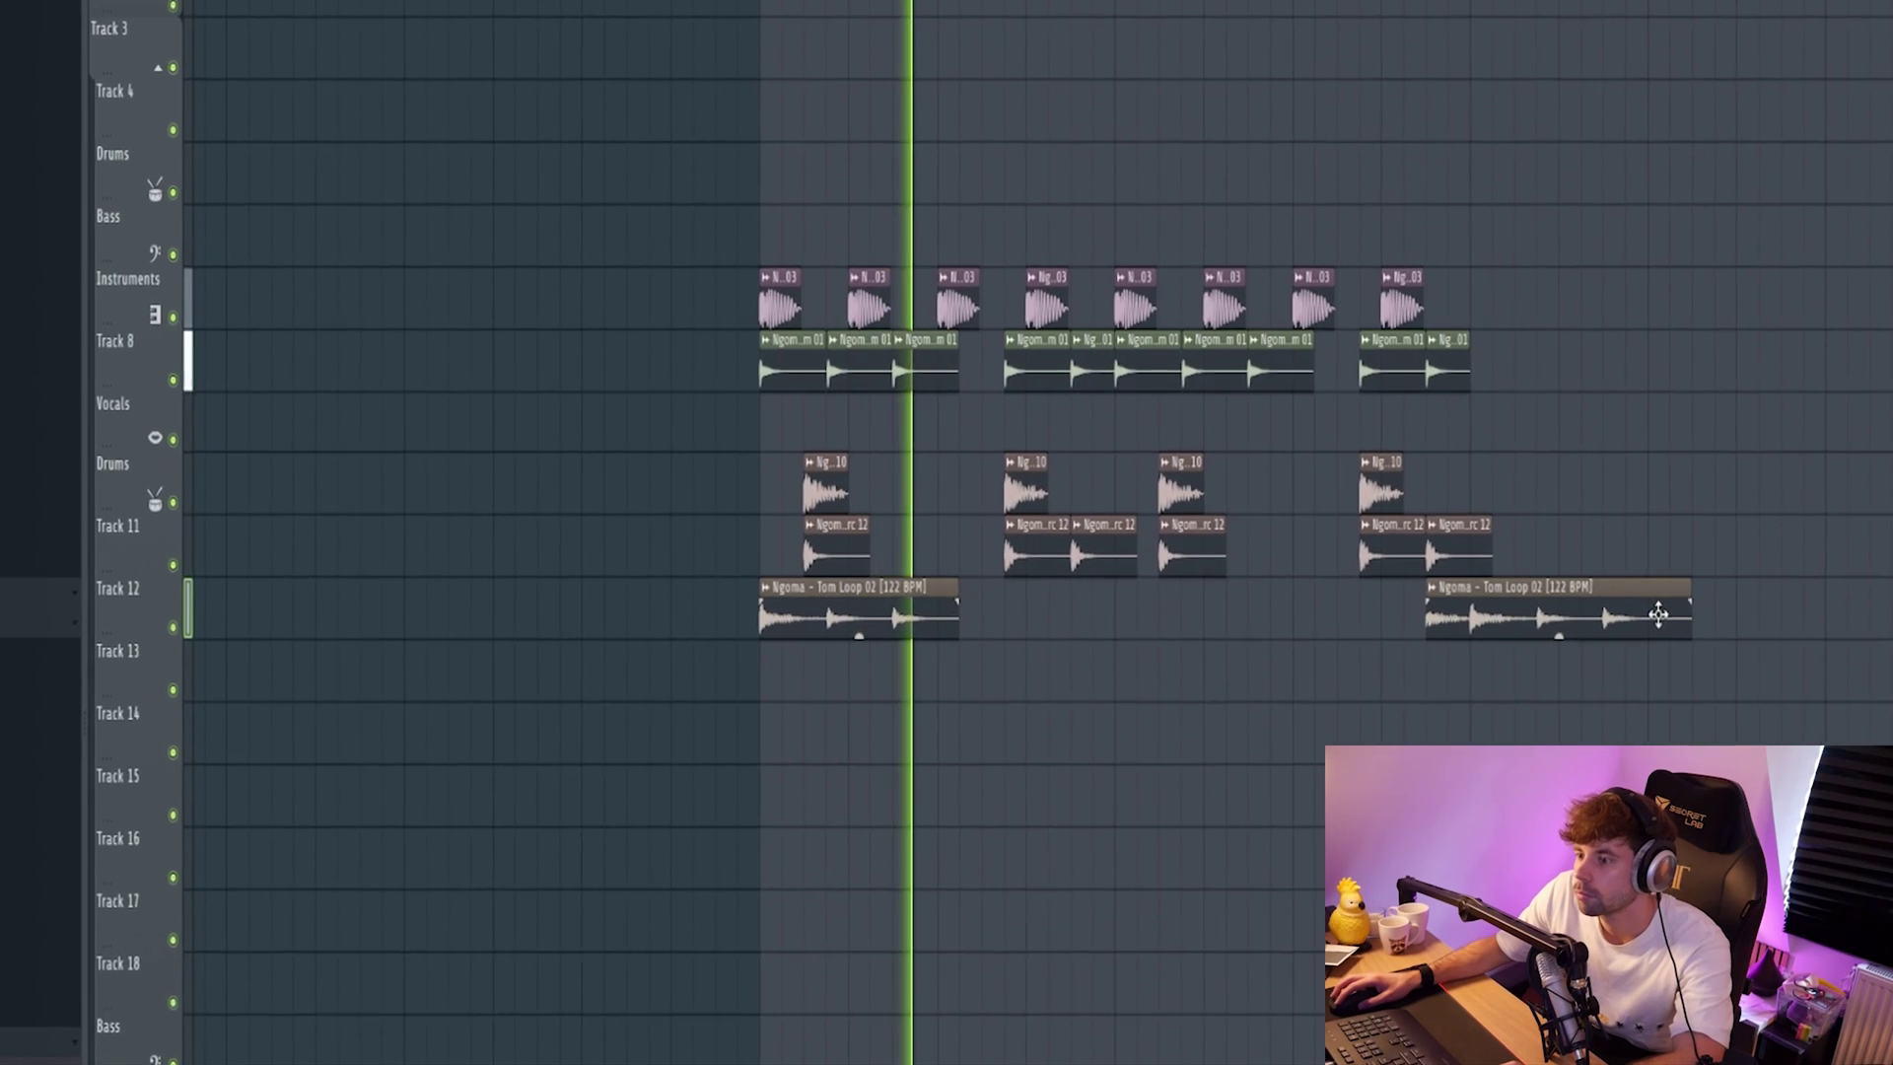
key("space")
key("space")
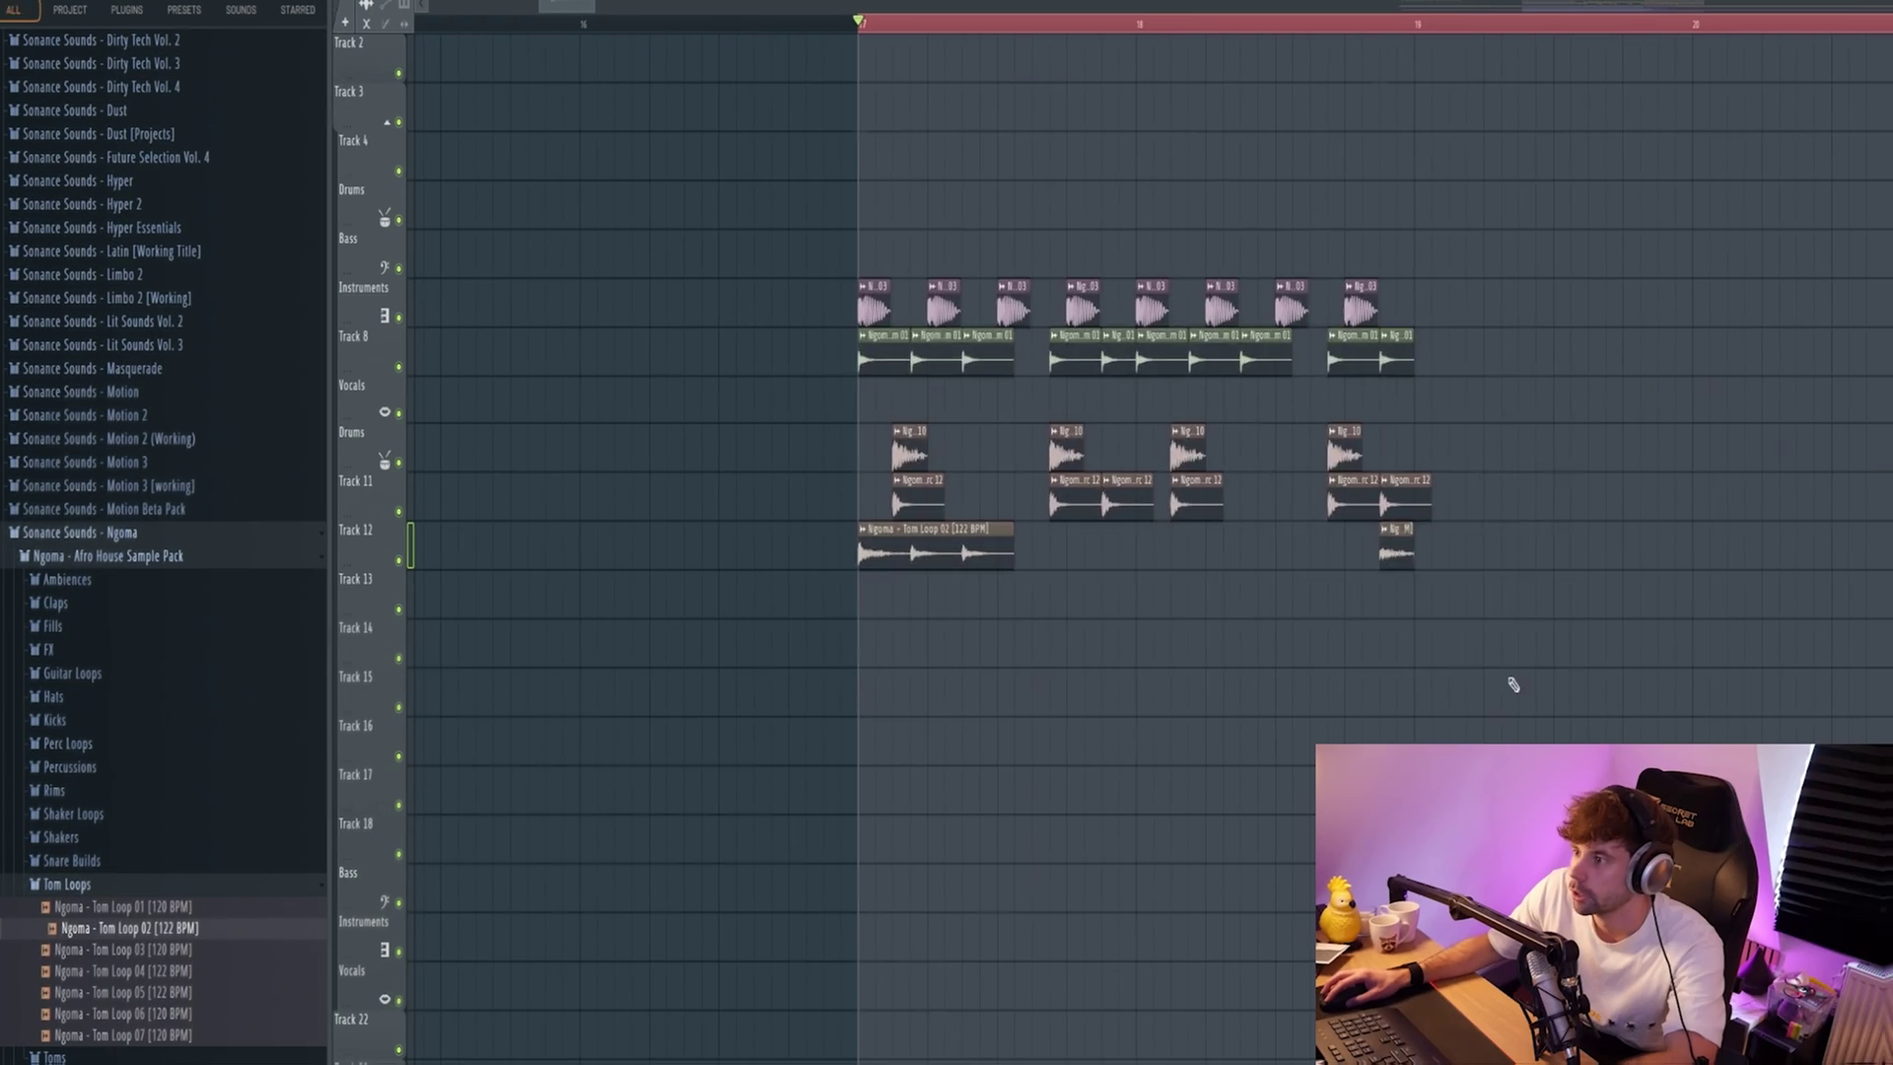
- Duplicate the whole drum pattern further along with Ctrl+B and play it back
left_click_drag(1585, 670, 800, 279)
key("ctrl+b")
left_click(1429, 194)
key("space")
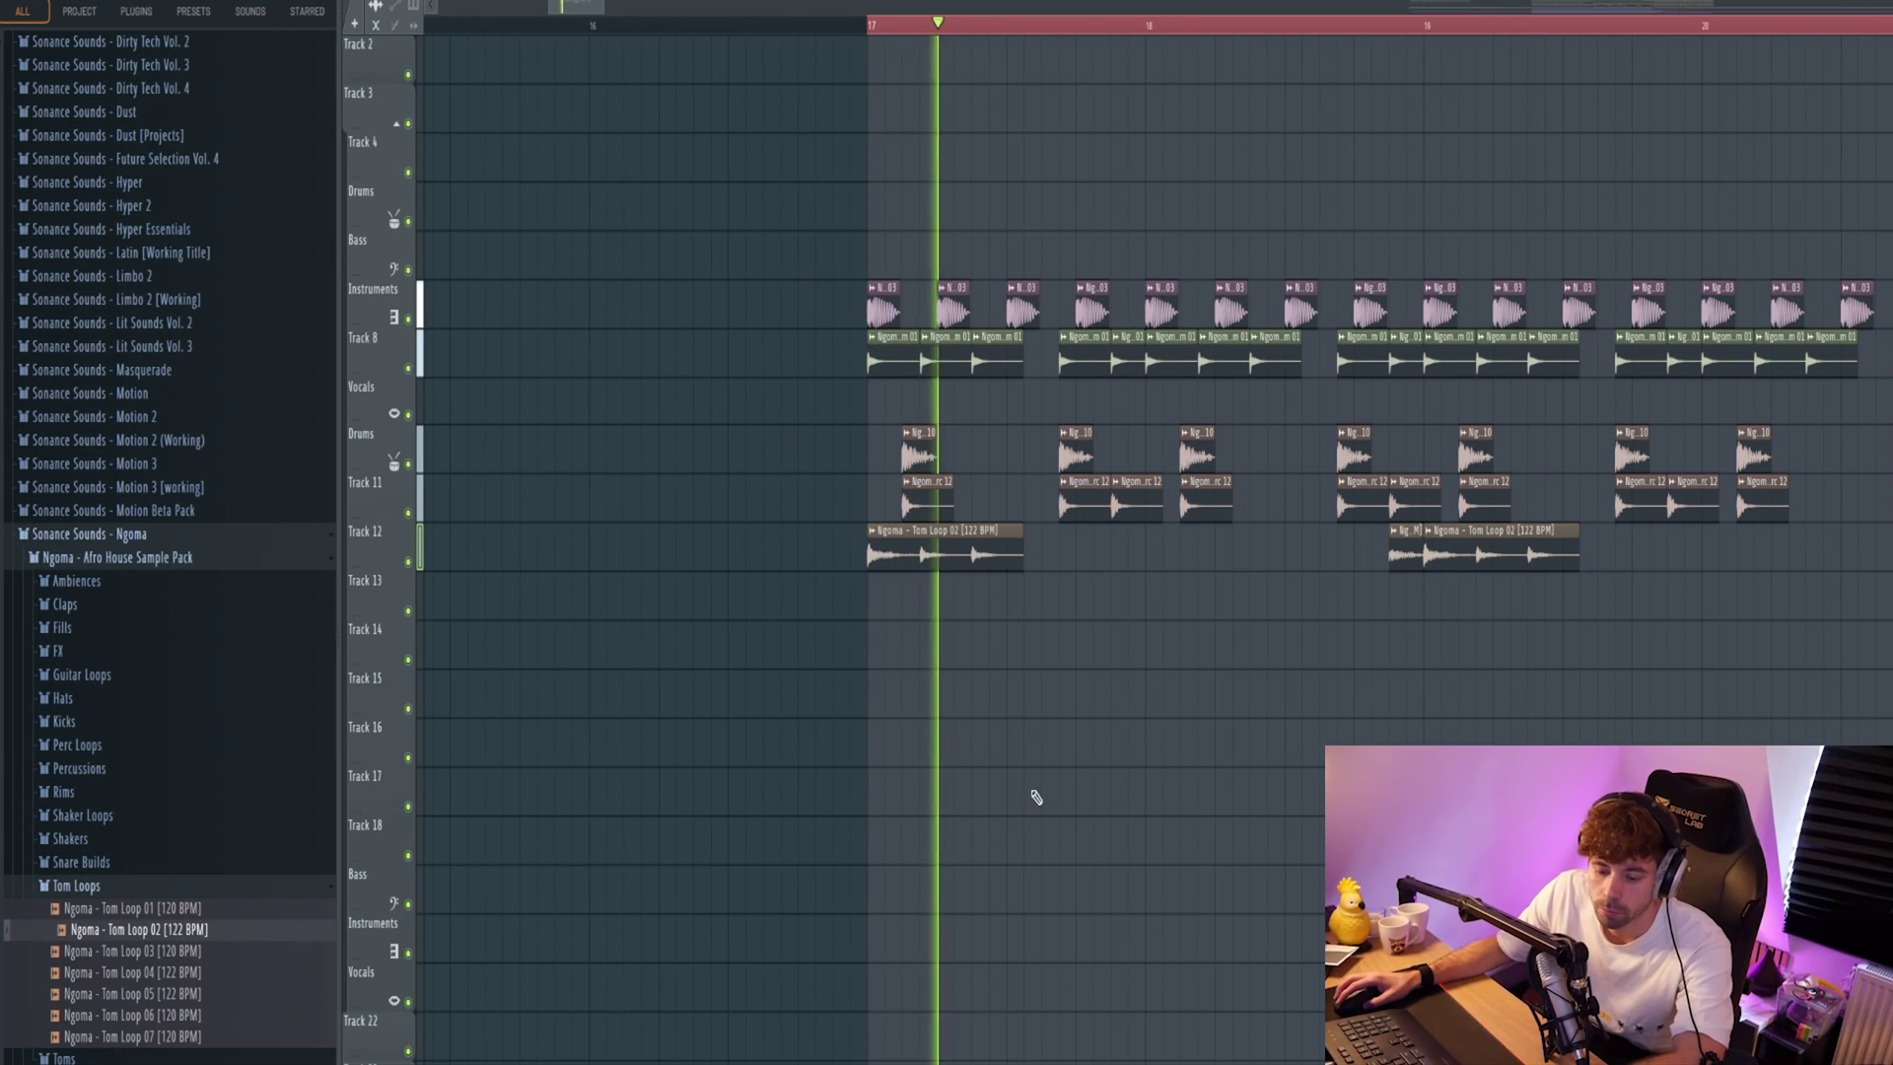
left_click(77, 745)
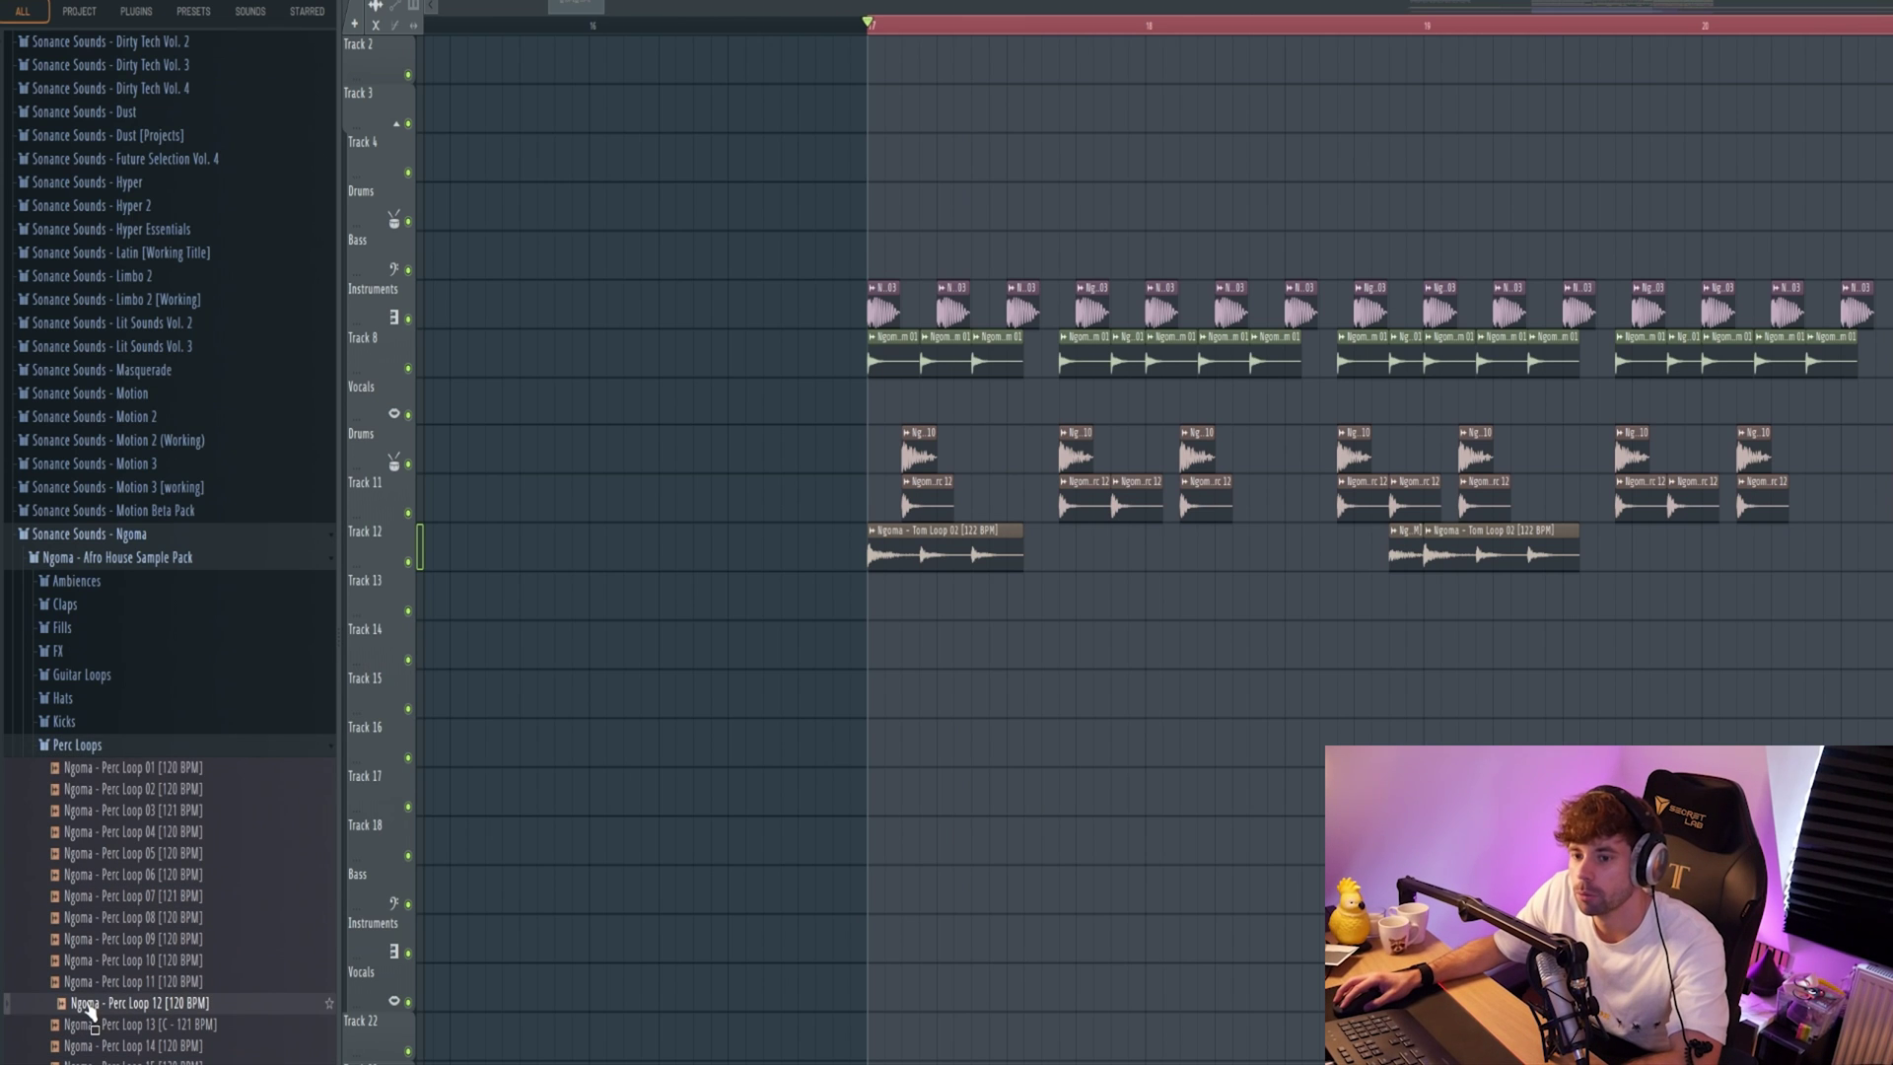
- Add two Perc Loop 12 clips on Track 13 and Hatloop 08 on Track 14 from bar 17
left_click_drag(559, 877, 869, 591)
left_click(1454, 602)
left_click(63, 697)
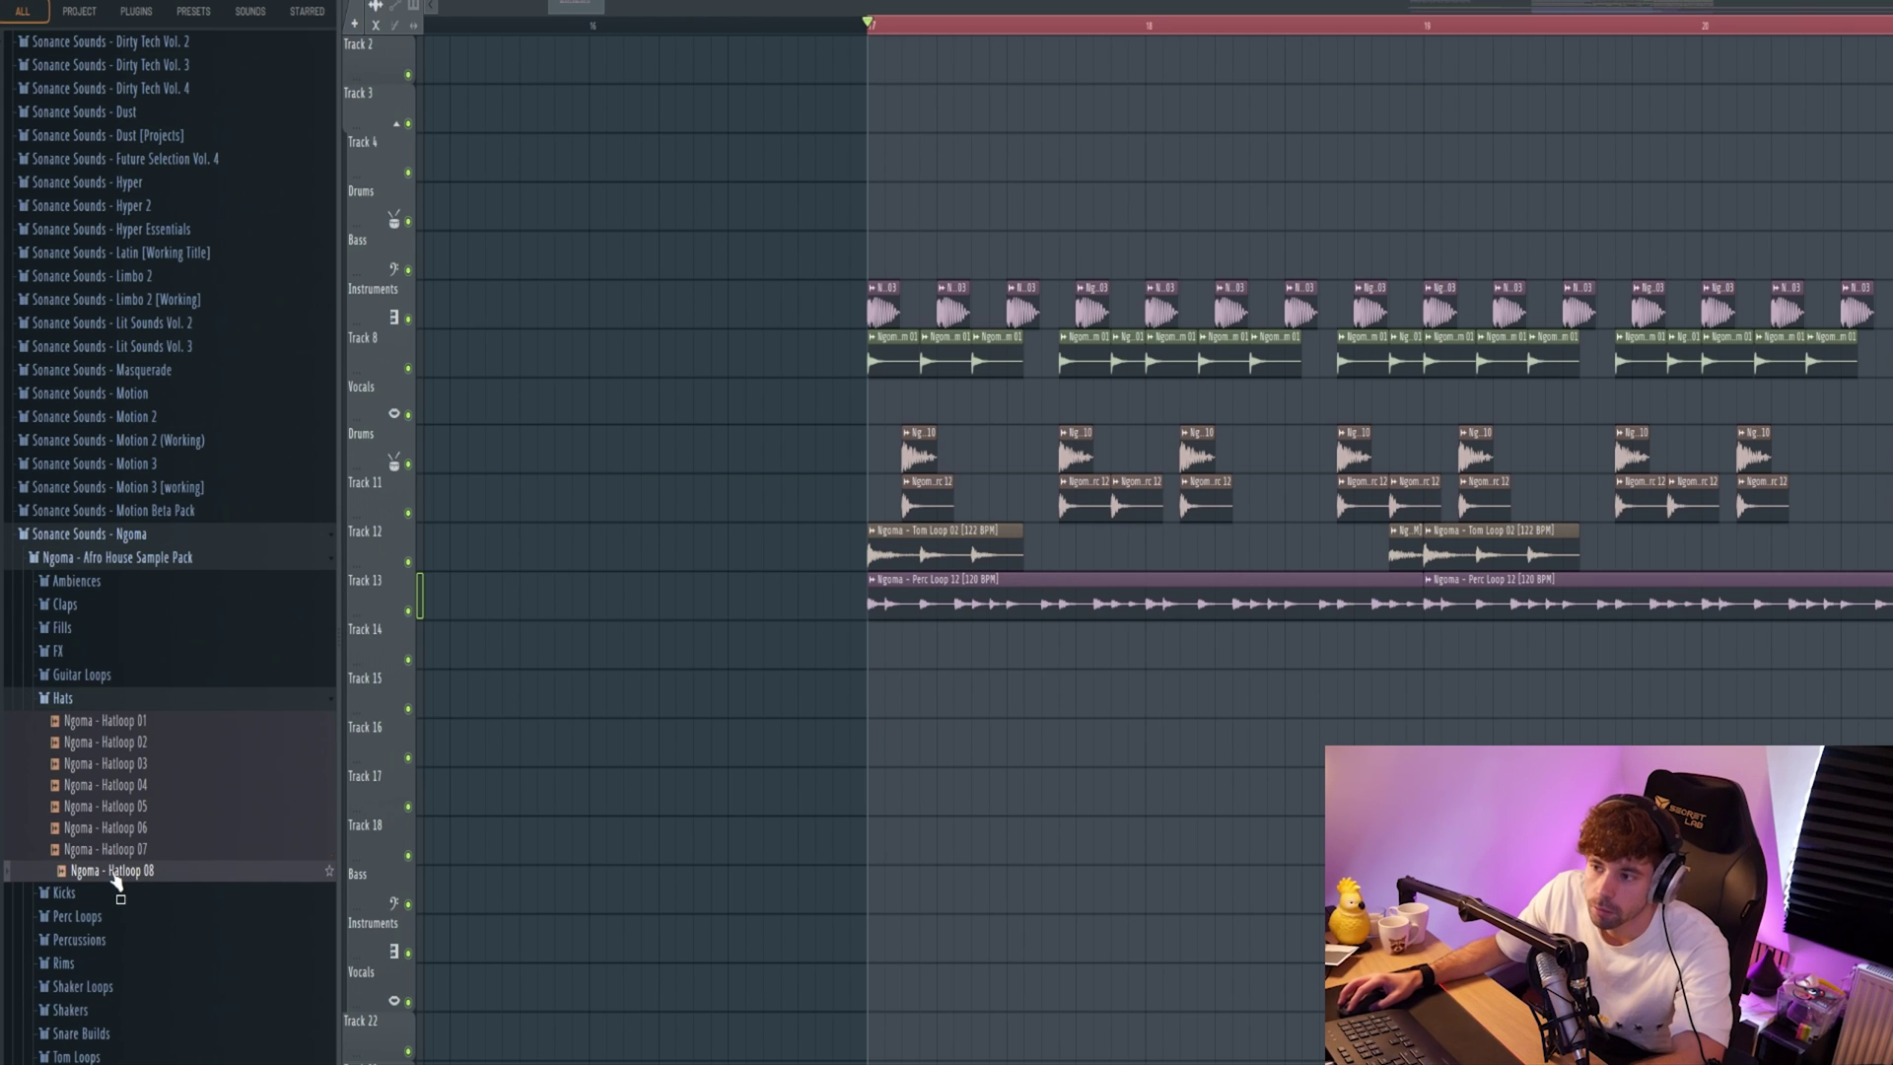
left_click_drag(115, 881, 864, 657)
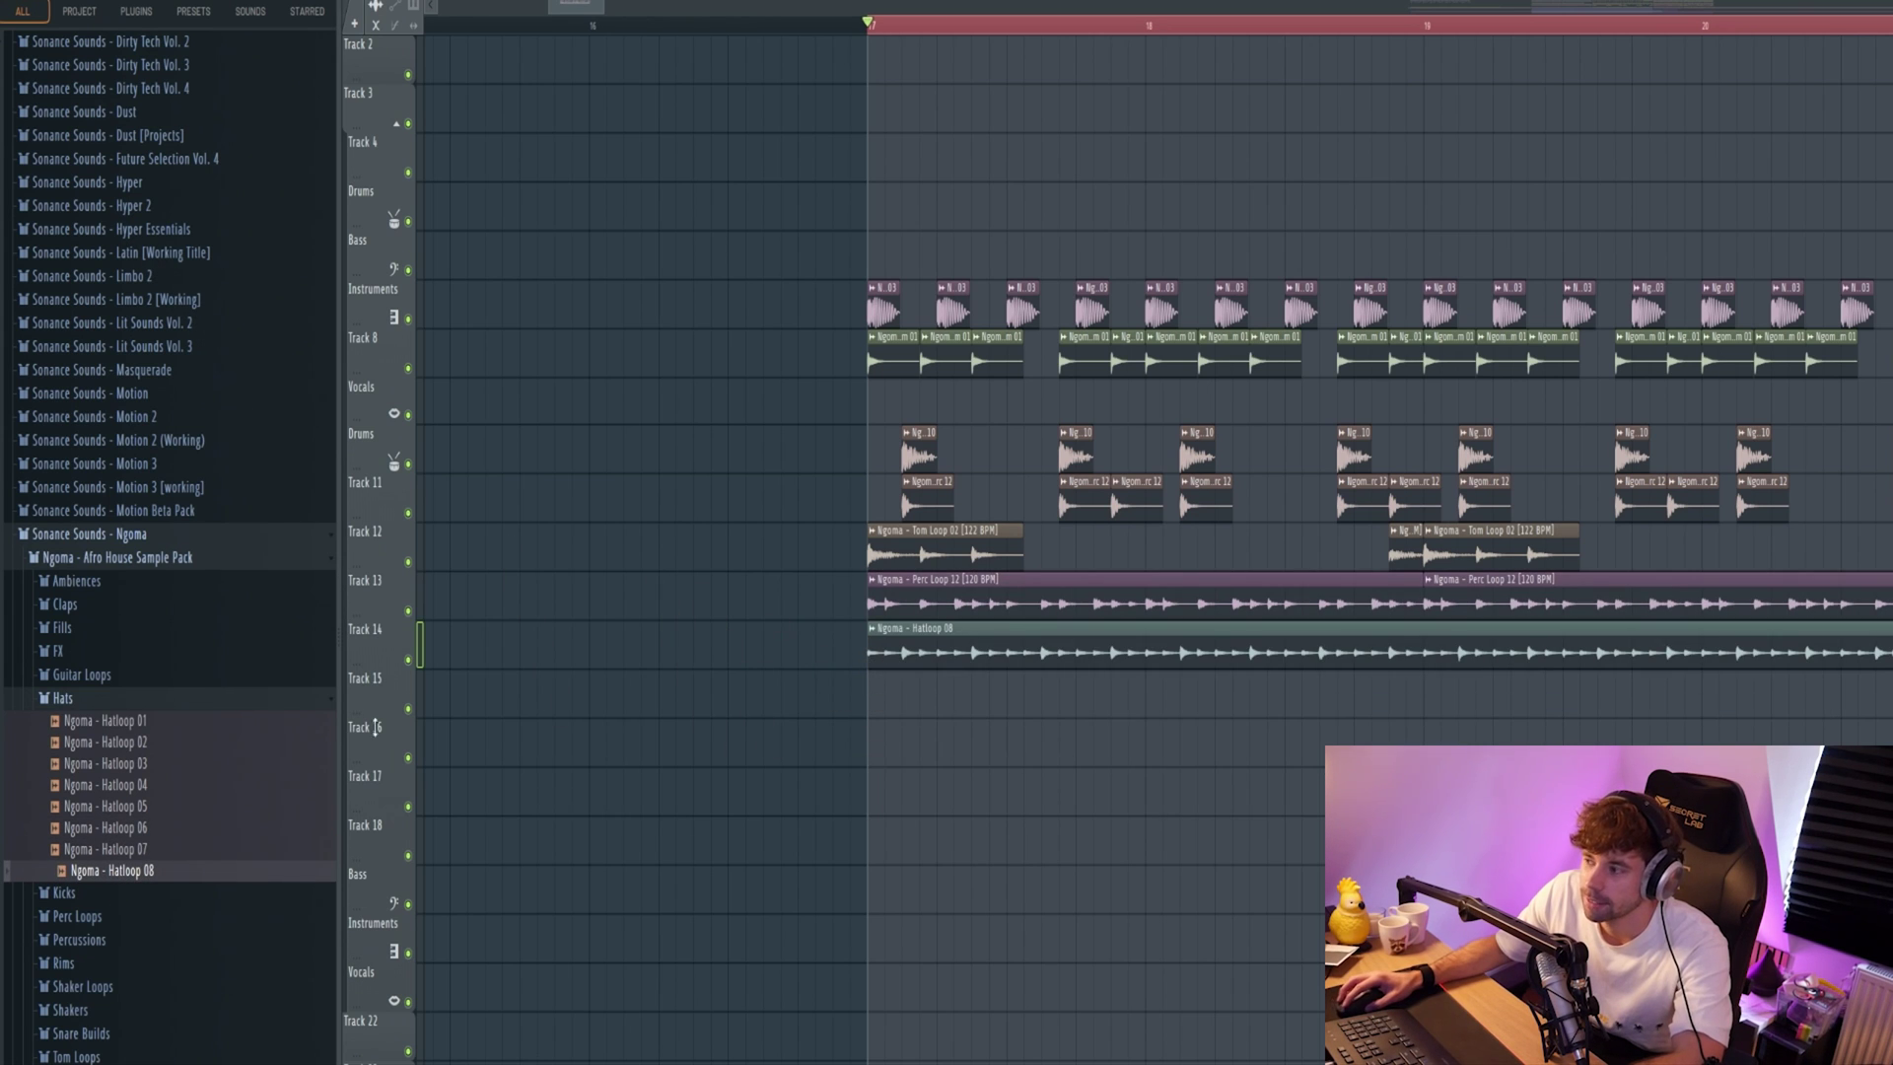
- Add Shaker Loop 08 on Track 15 and Hatloop 05 on Track 16 spanning bars 19 to 21
left_click(83, 986)
left_click_drag(102, 1058, 869, 708)
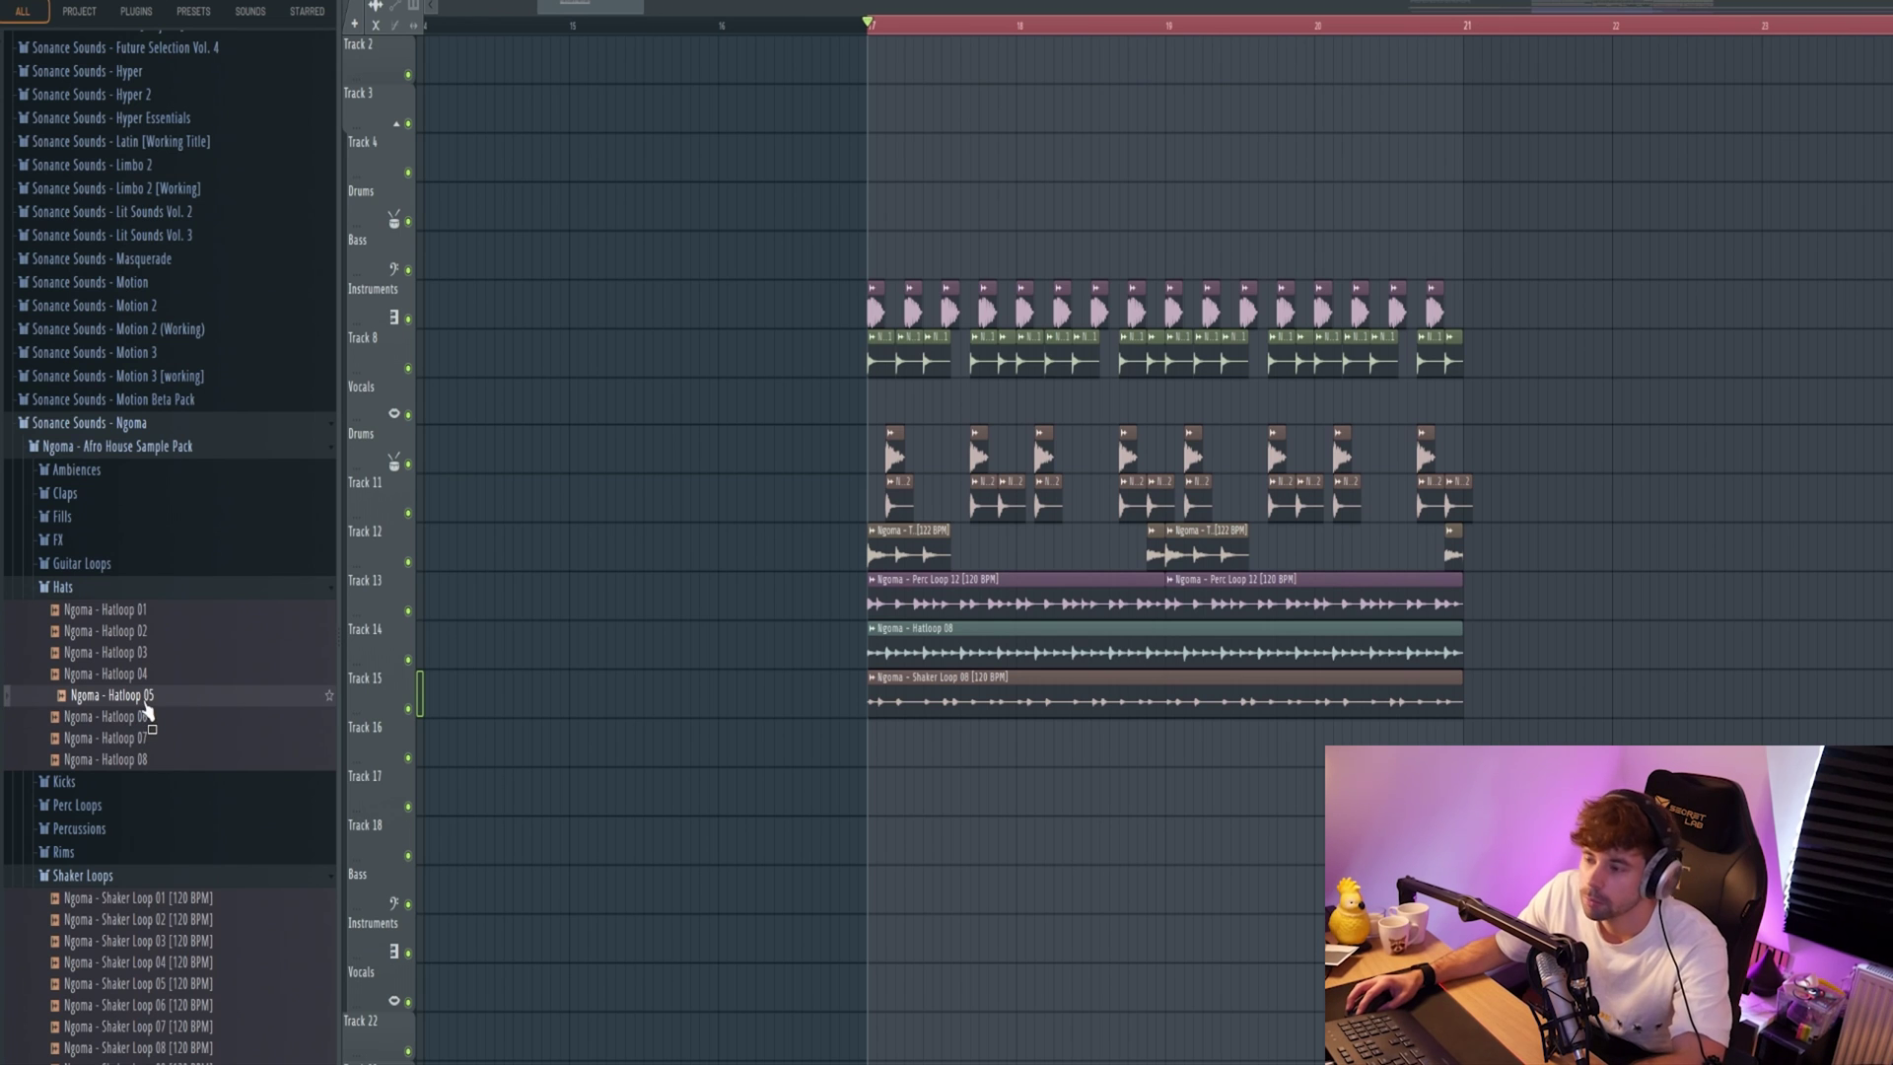
left_click_drag(146, 709, 1169, 744)
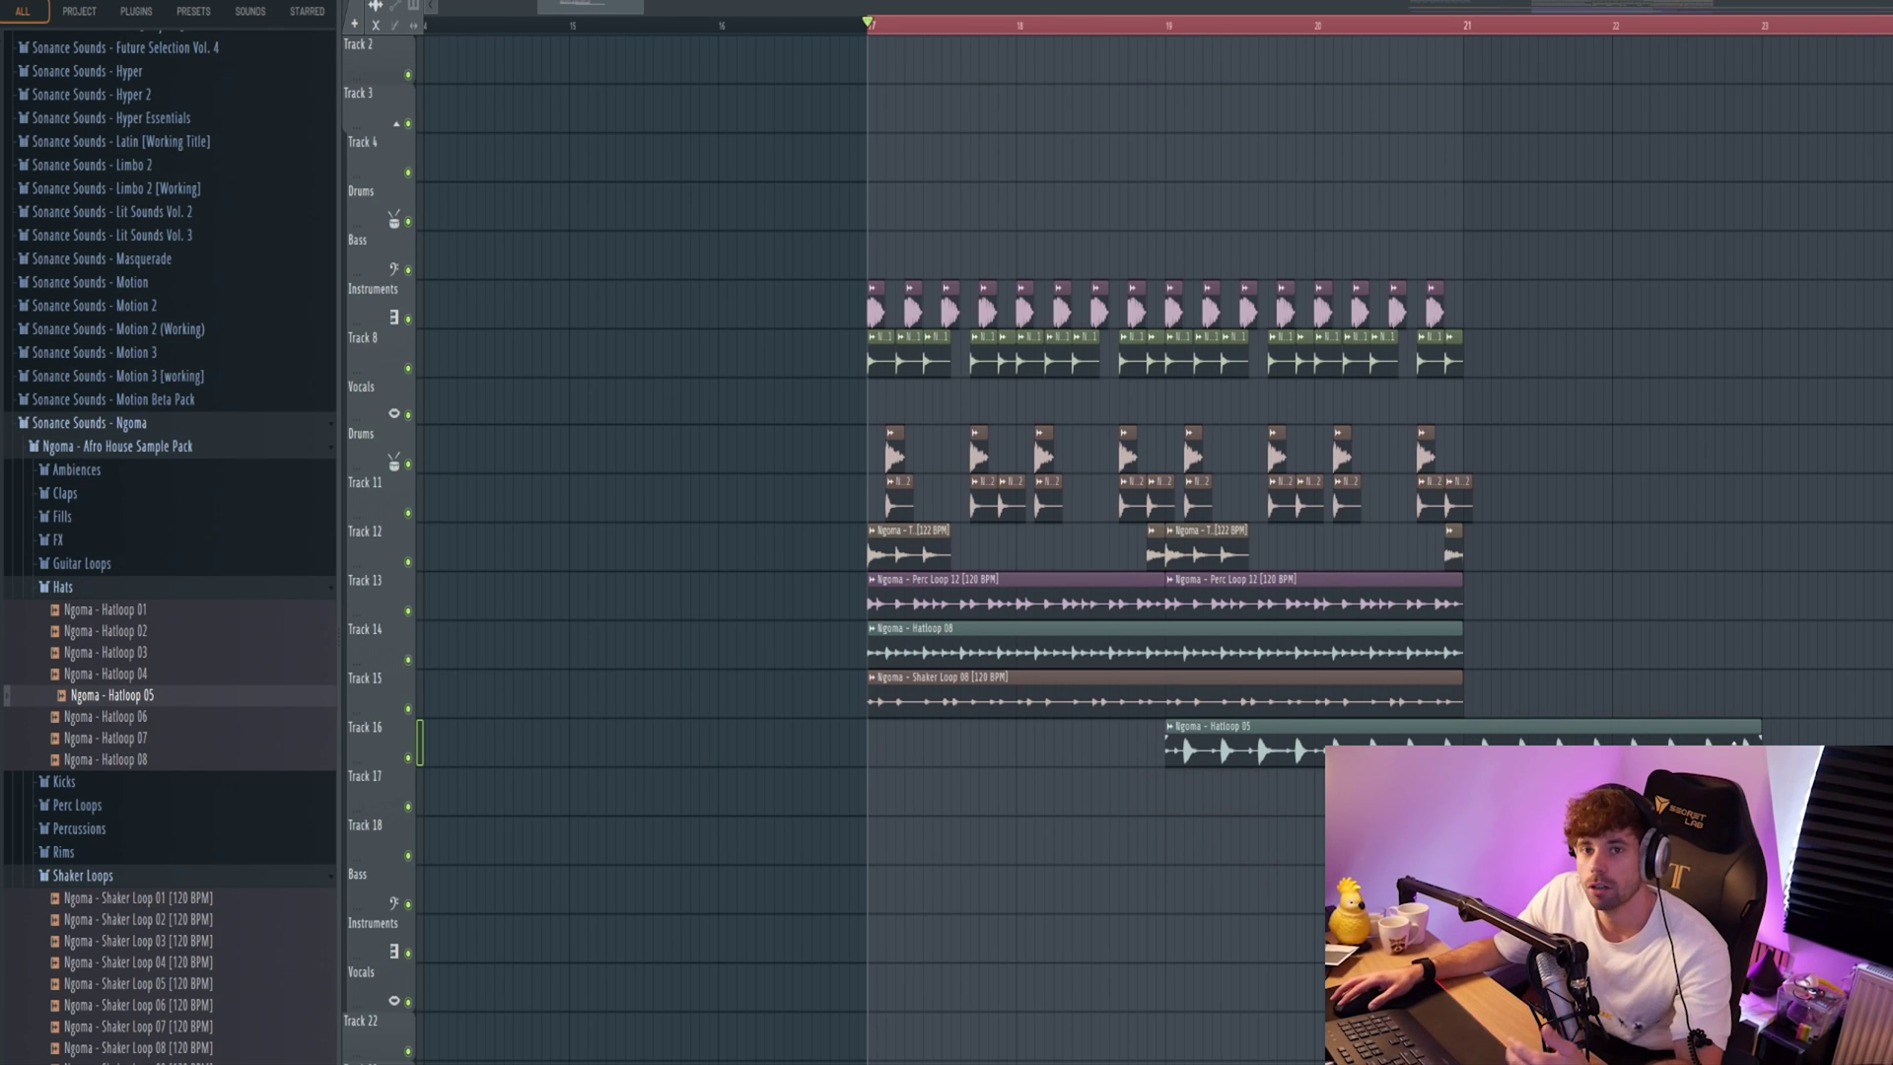
key("space")
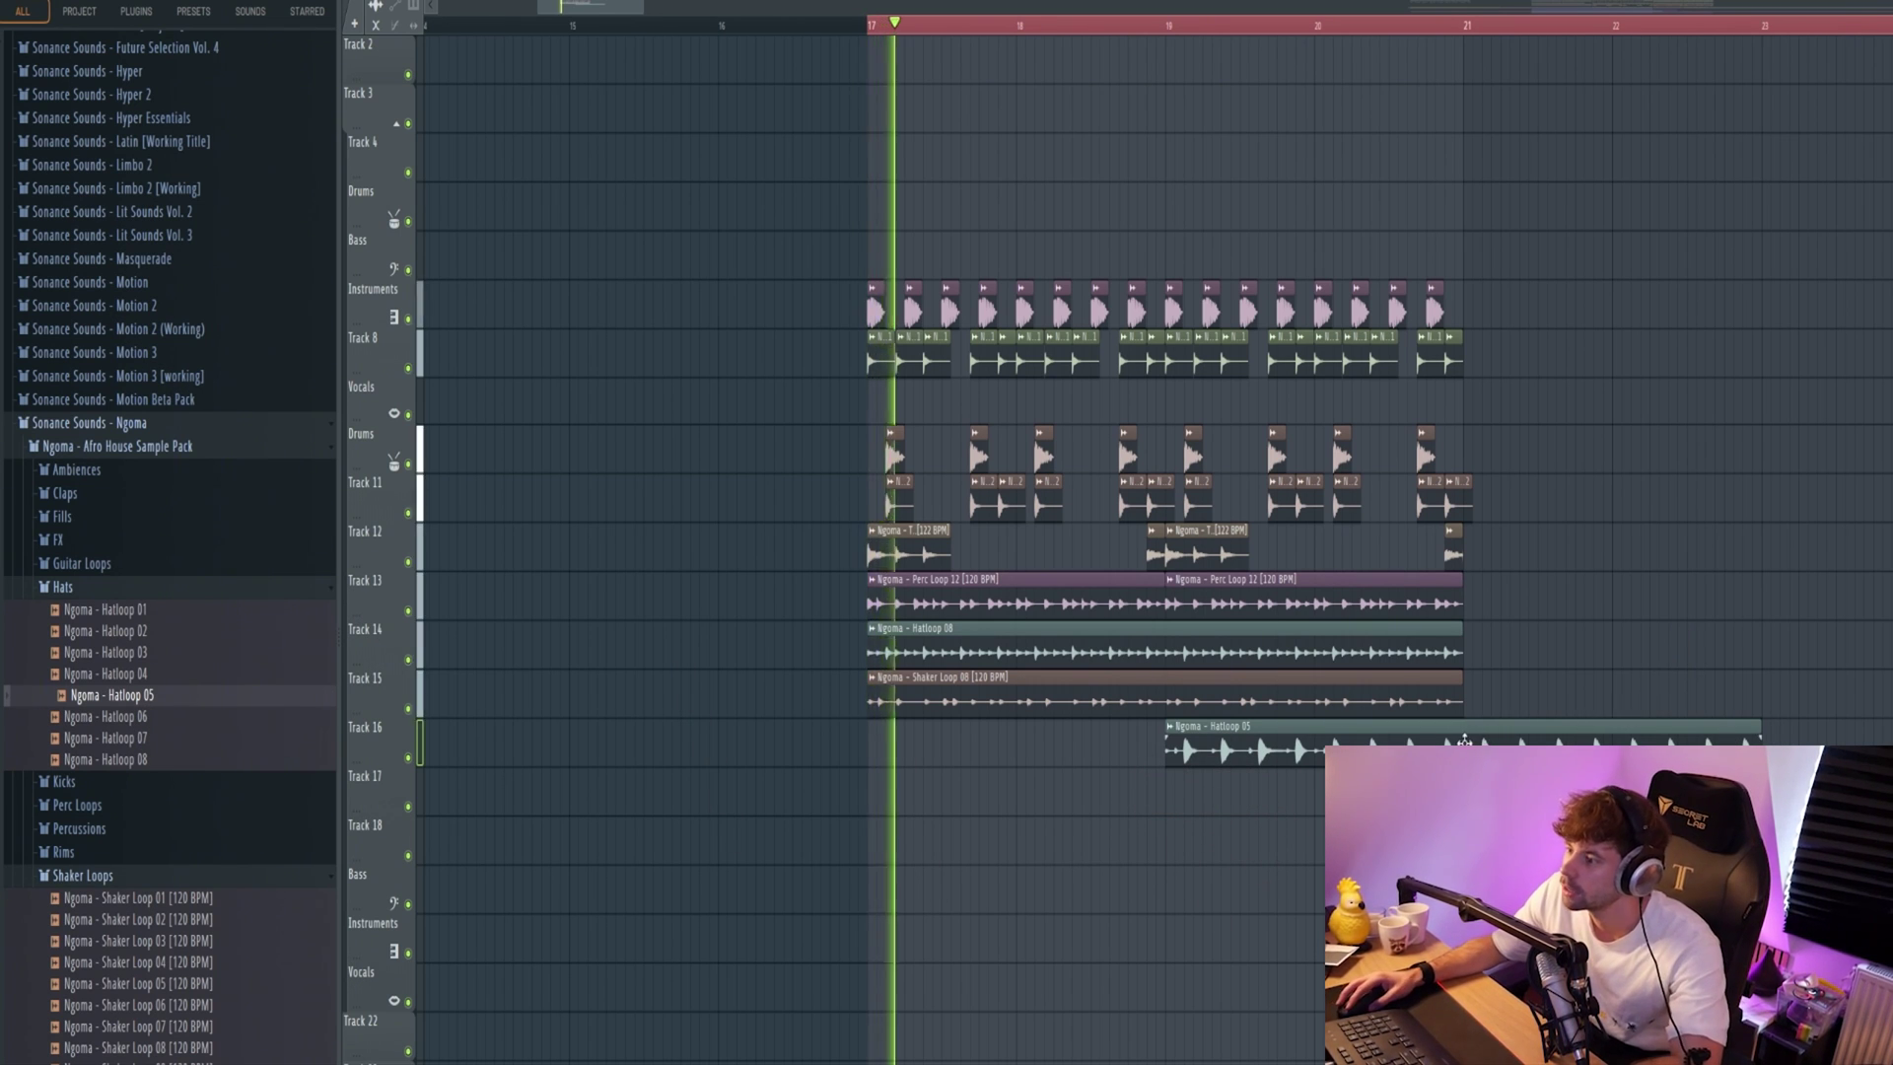
left_click_drag(1645, 752, 1463, 754)
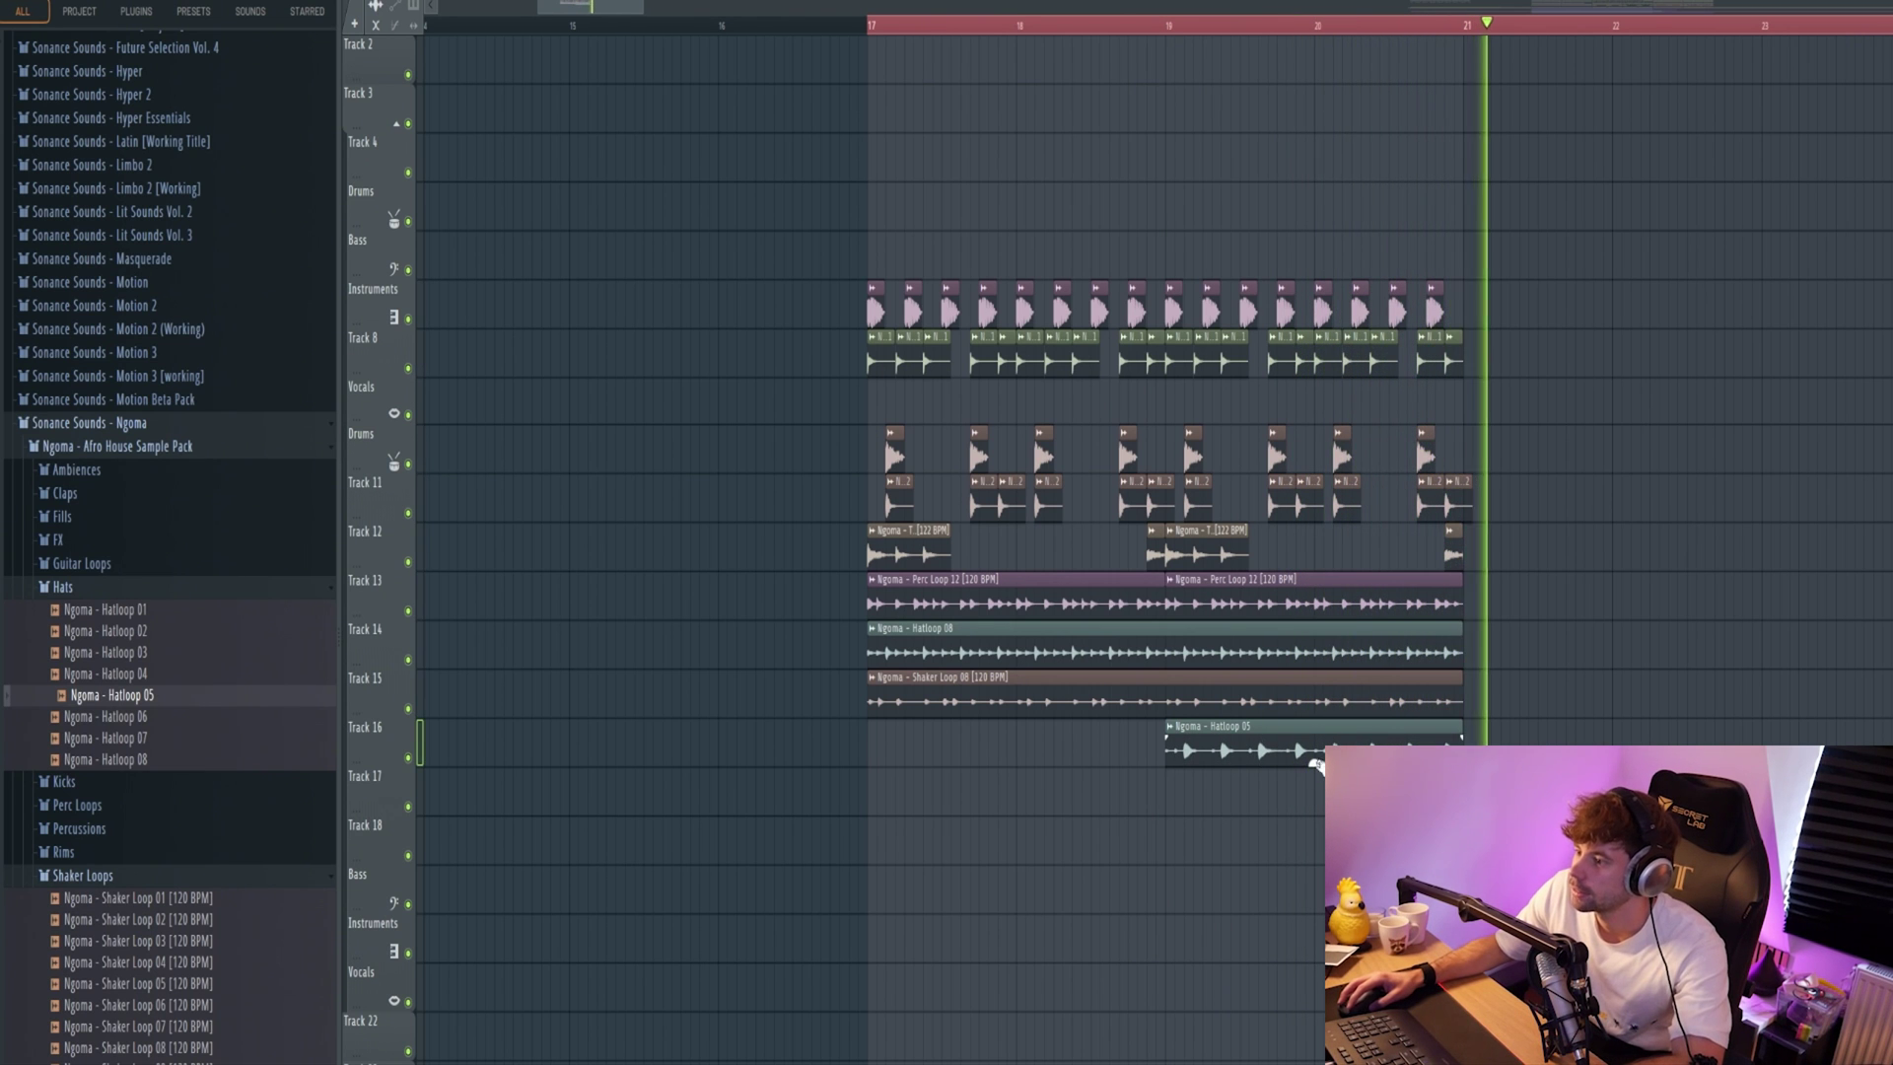
left_click_drag(811, 287, 1555, 760)
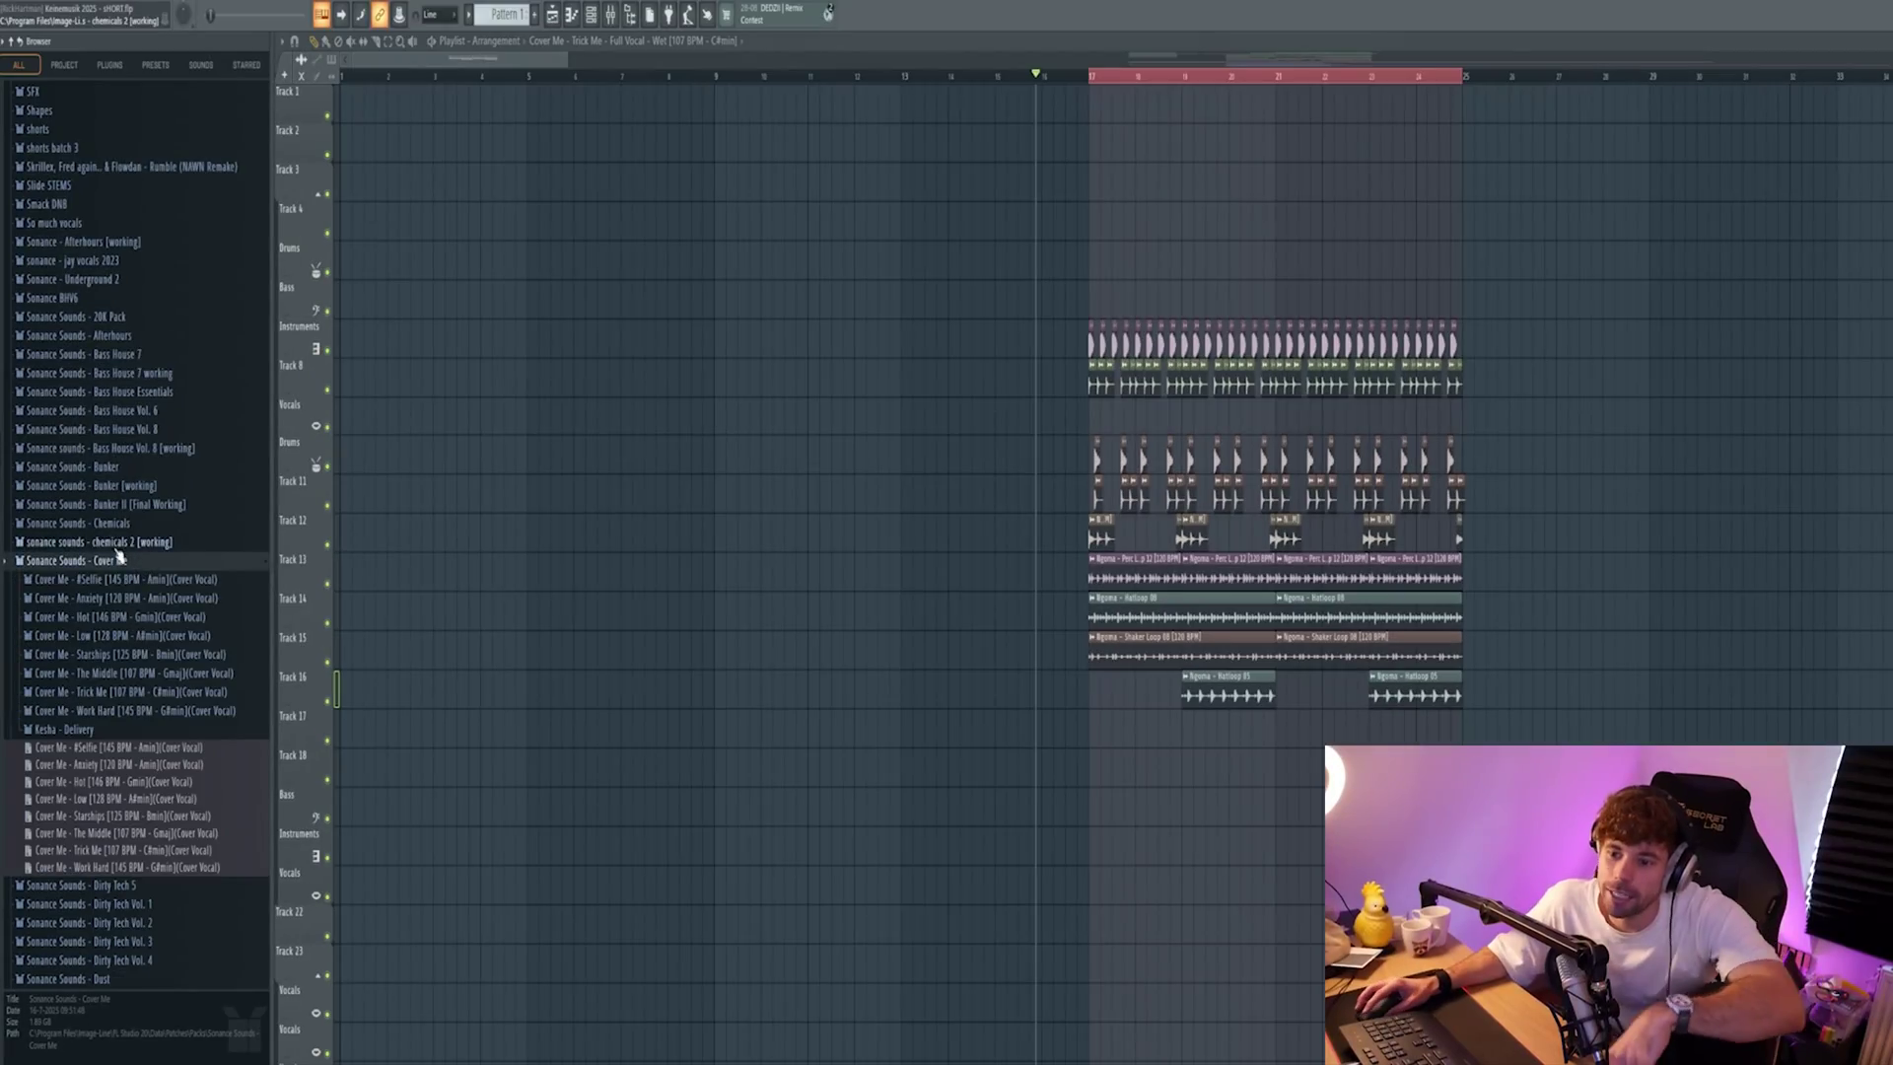
- Add the full wet vocal stem to the arrangement and stretch it with tempo detection
left_click(155, 696)
left_click(154, 730)
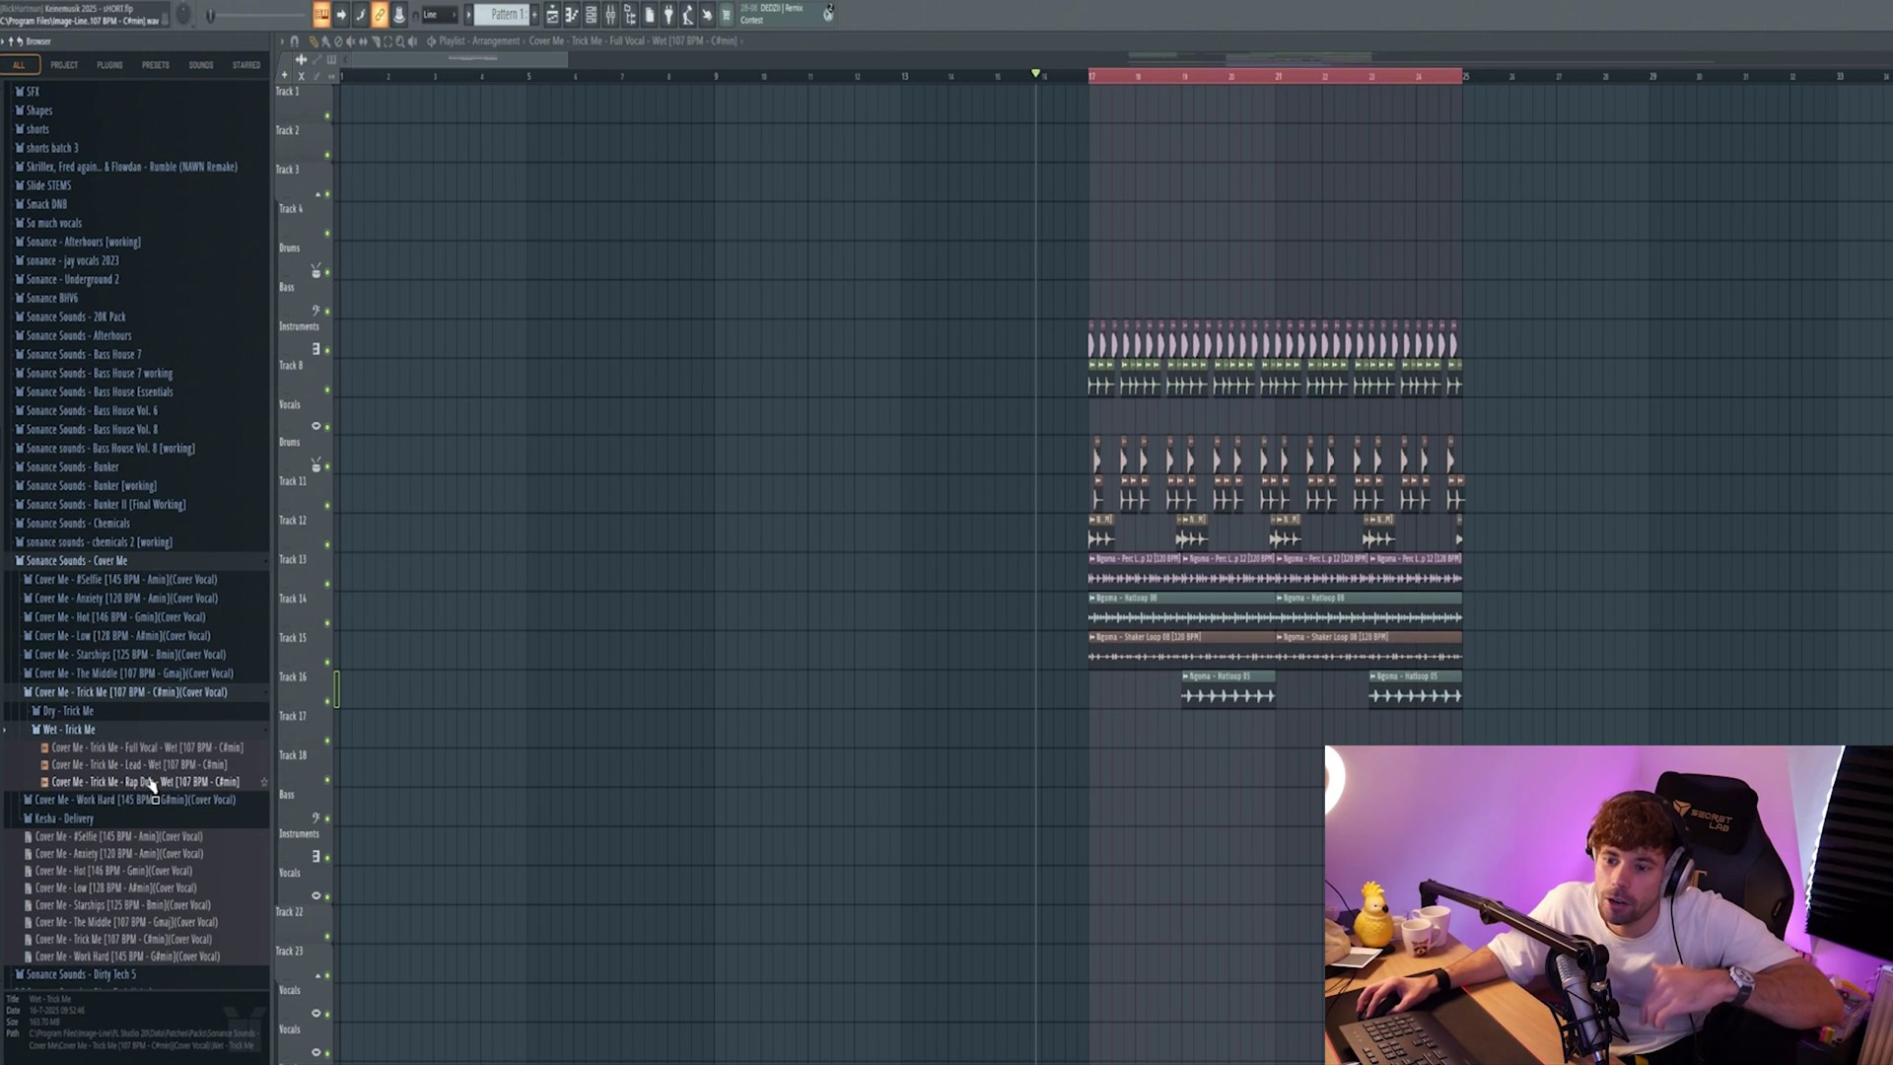
left_click(152, 749)
left_click_drag(152, 759, 474, 799)
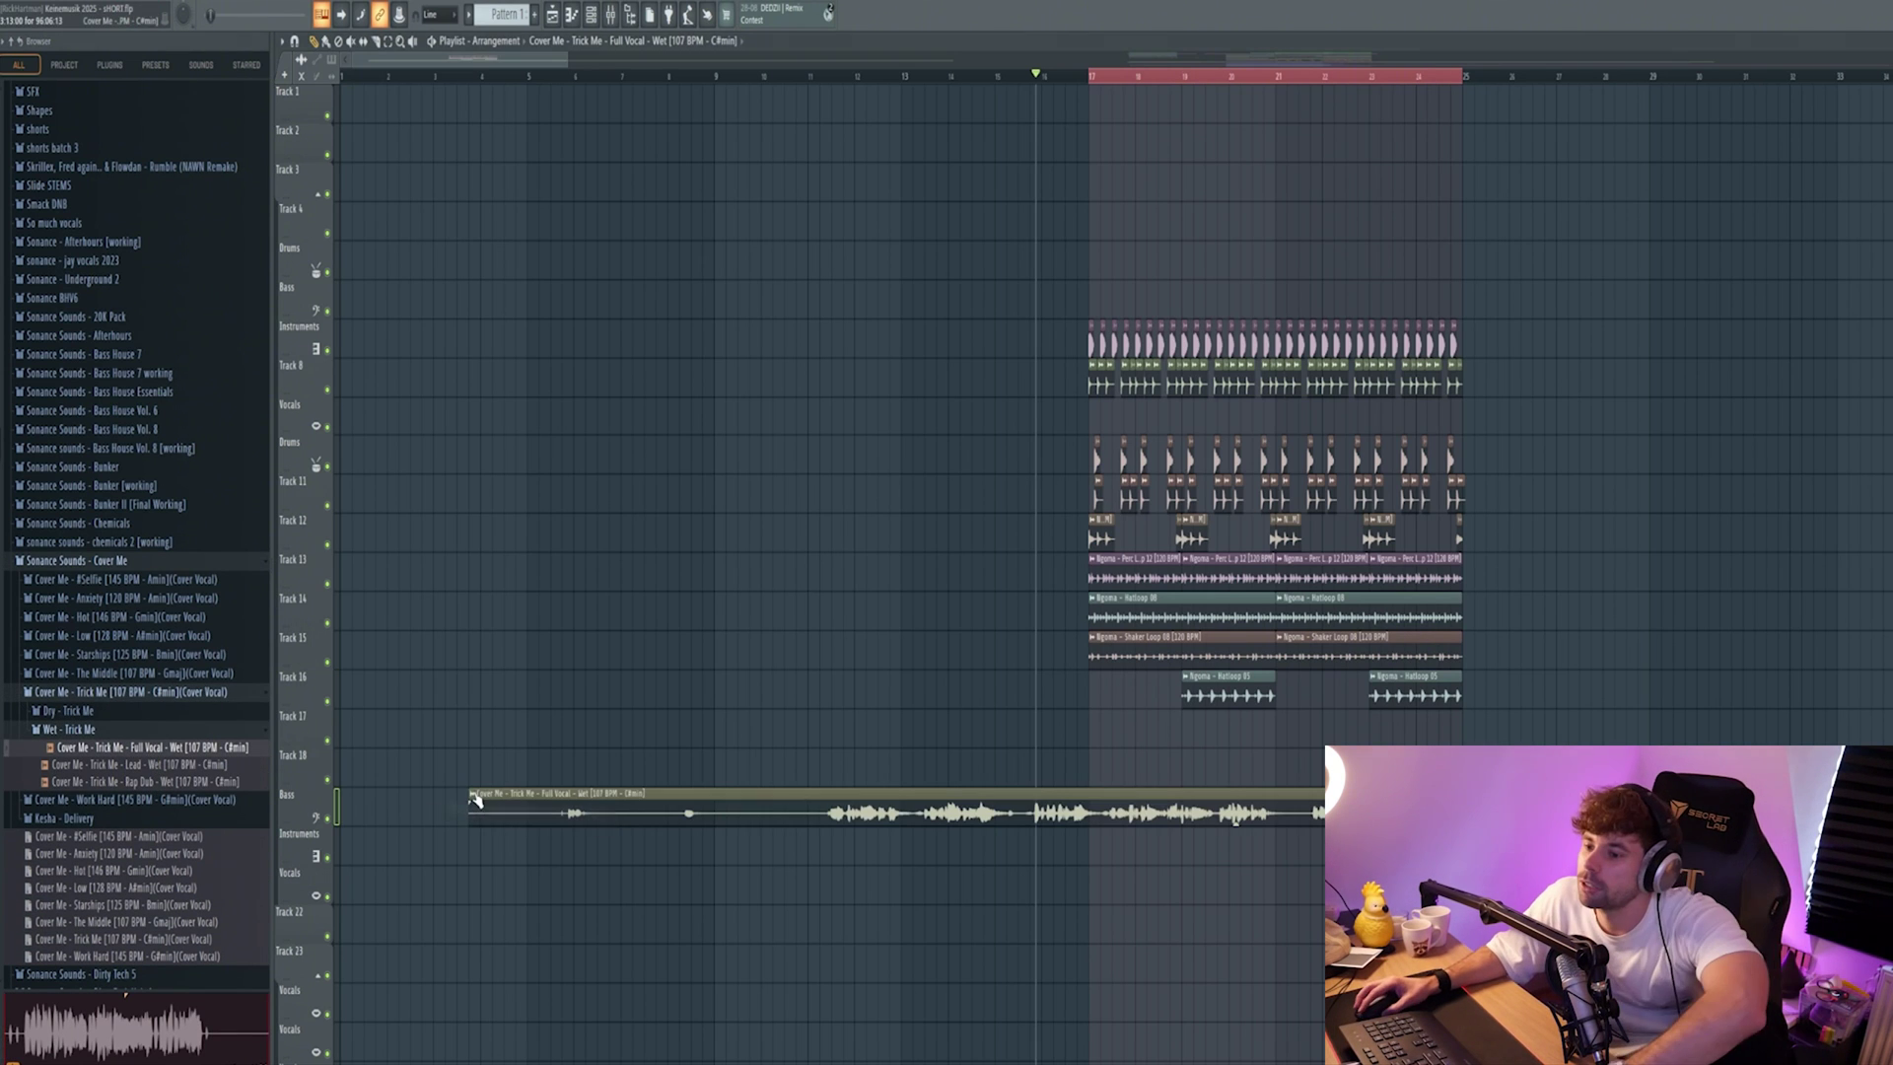
left_click(472, 795)
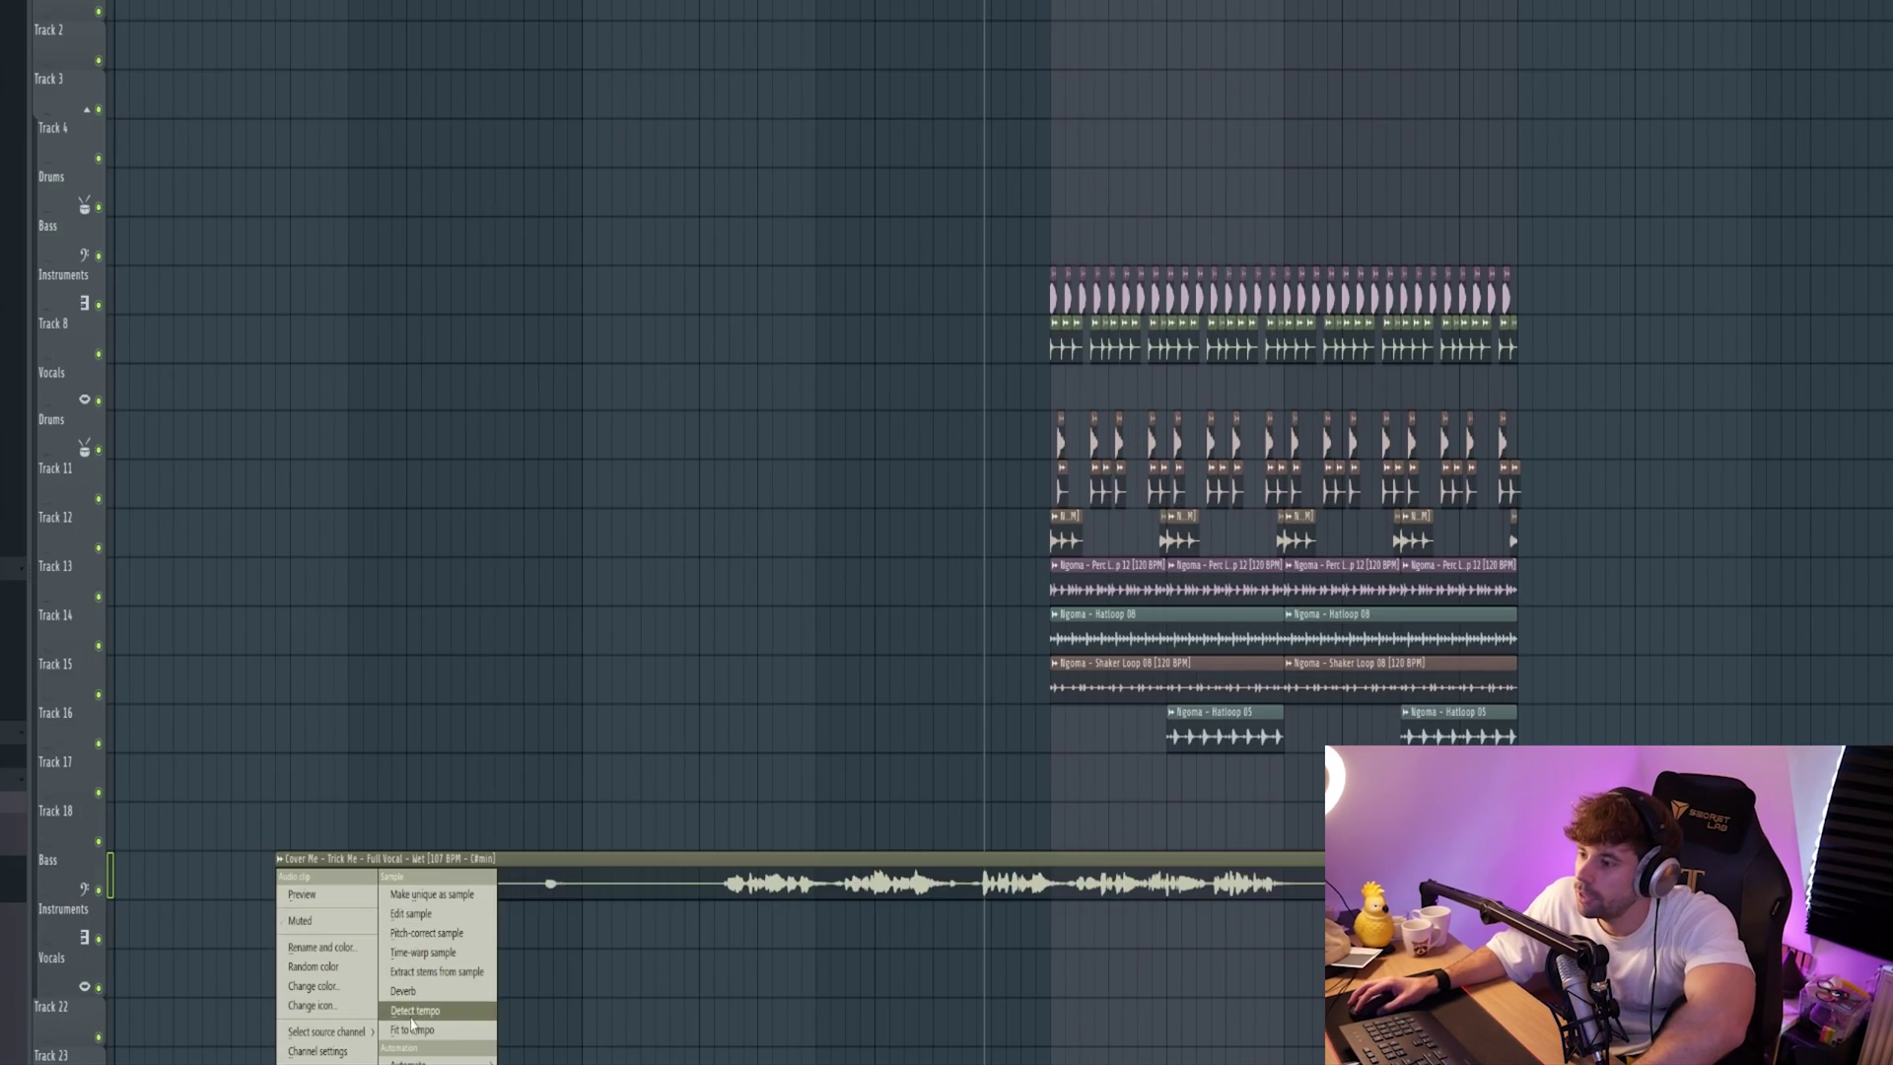
left_click(613, 918)
left_click(1018, 544)
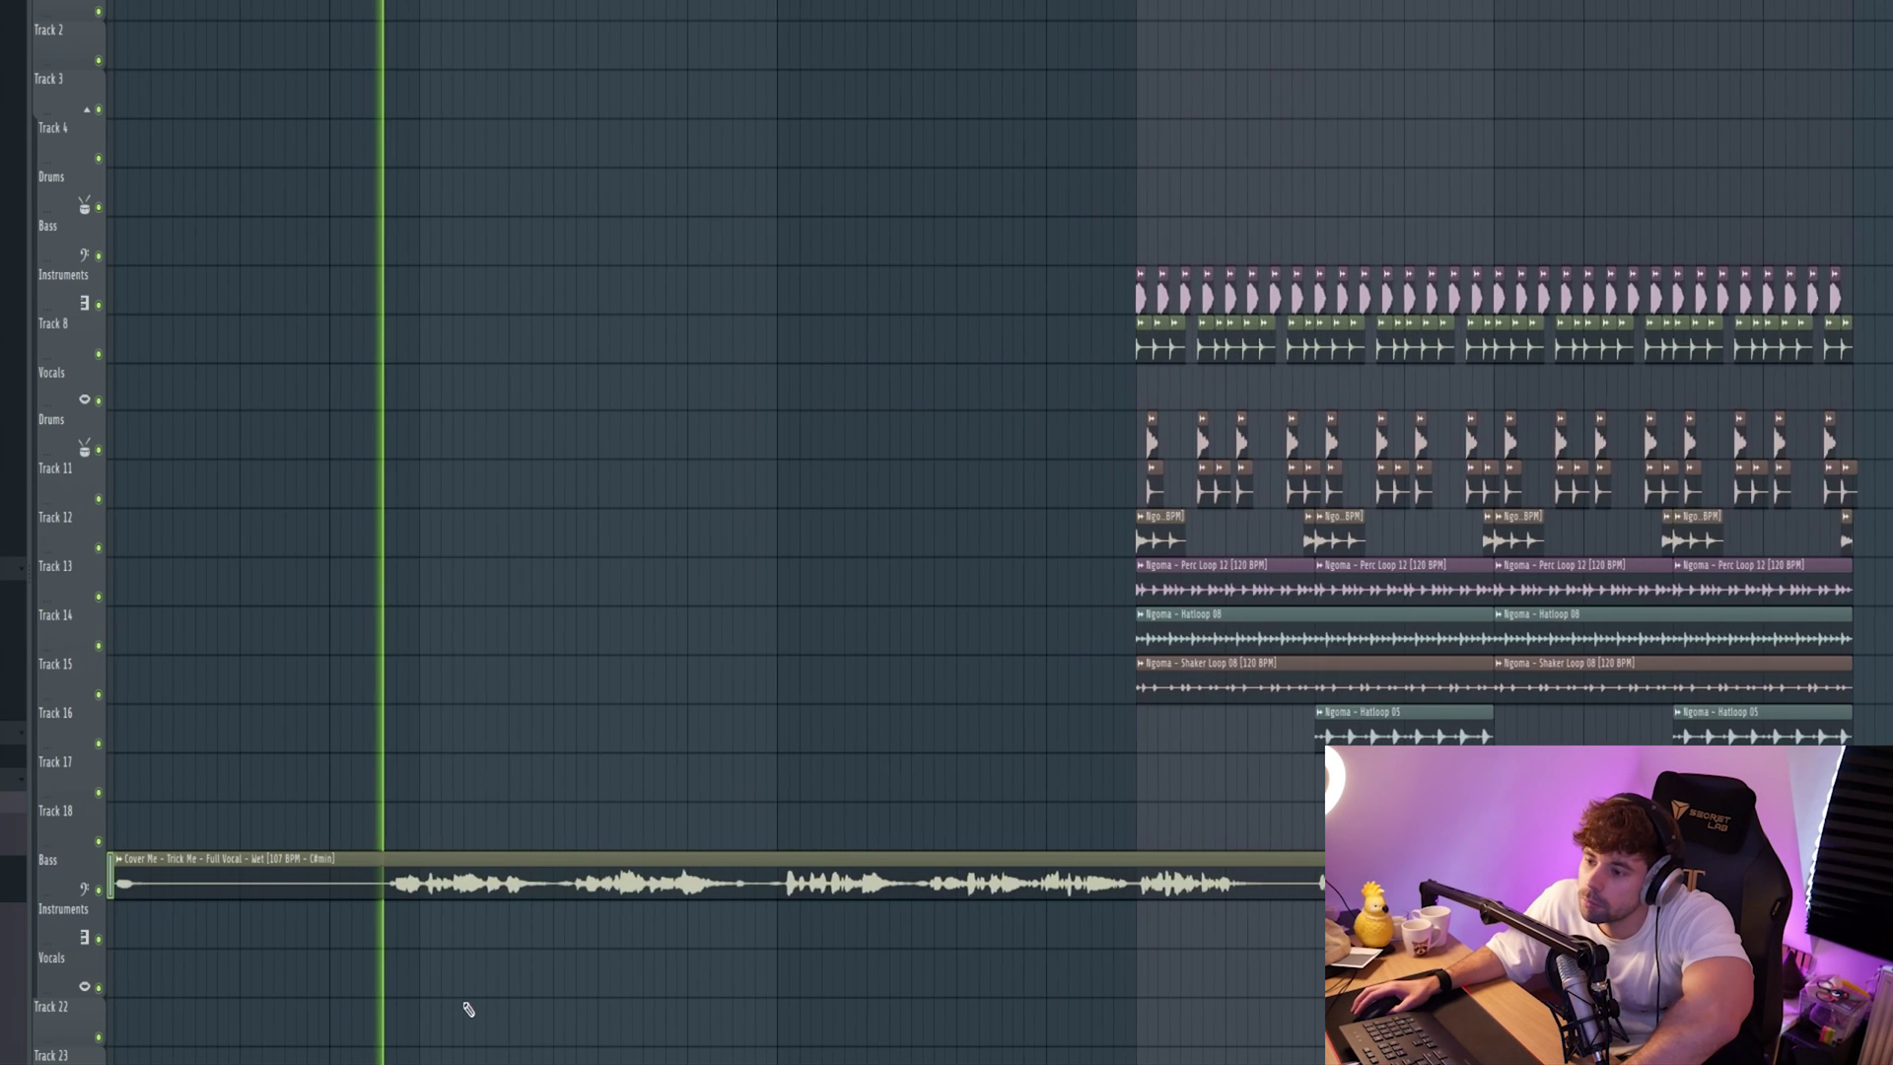
- Audition both vocal slices, then delete the leftover vocal clip on the Bass track
scroll(469, 1010, "down", 3)
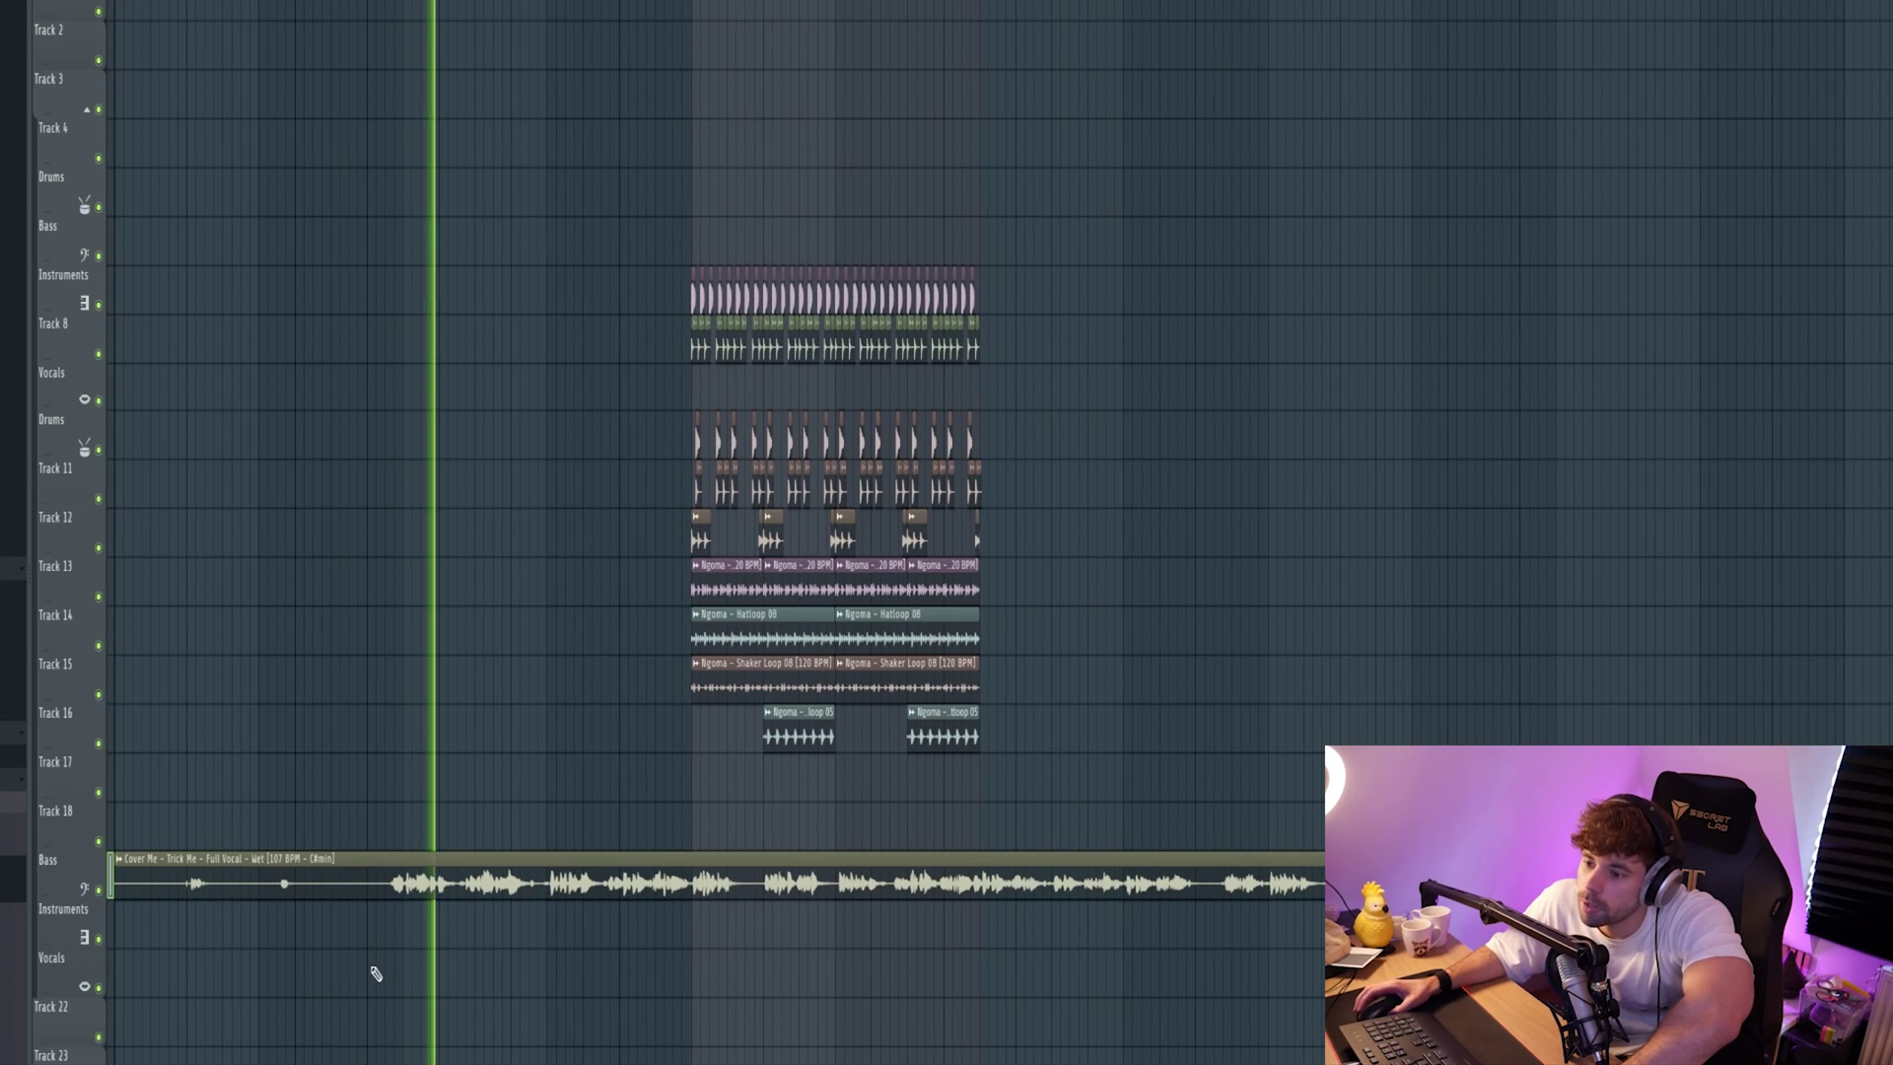
scroll(440, 966, "up", 2)
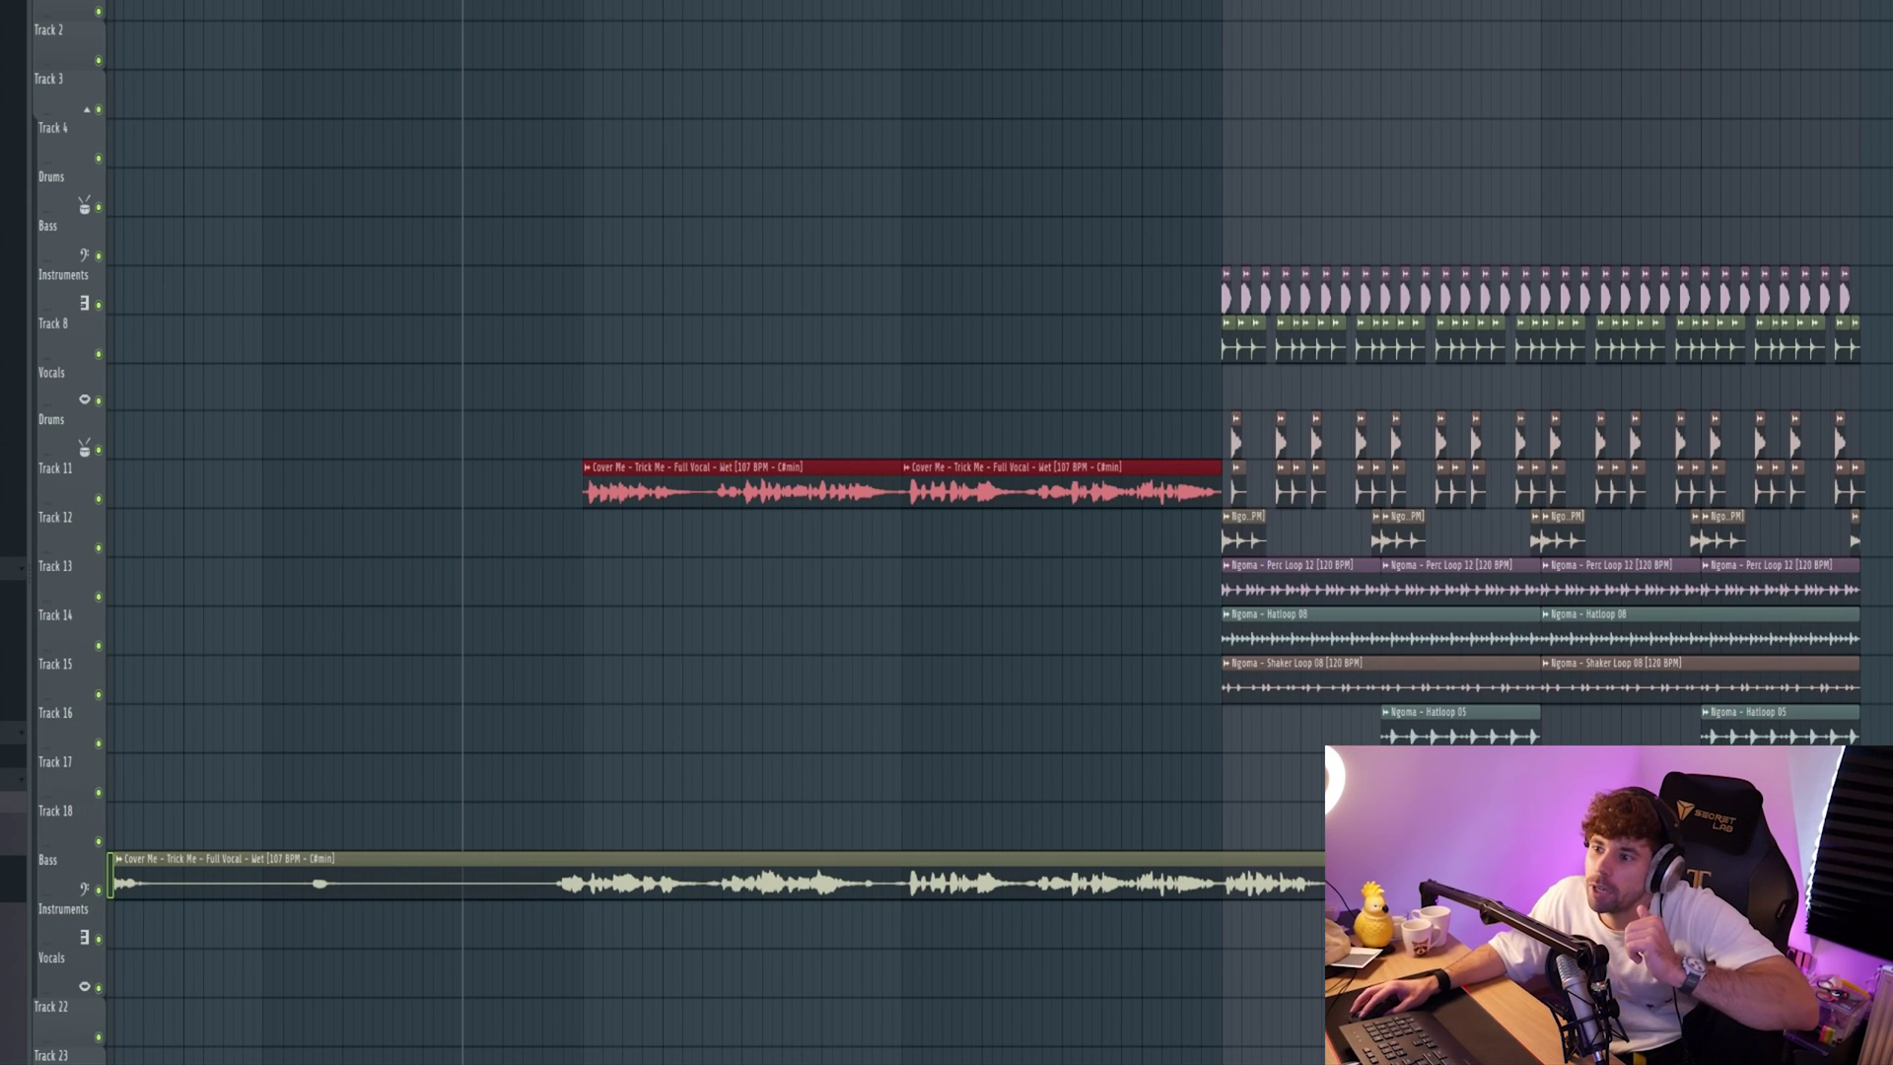
left_click(584, 490)
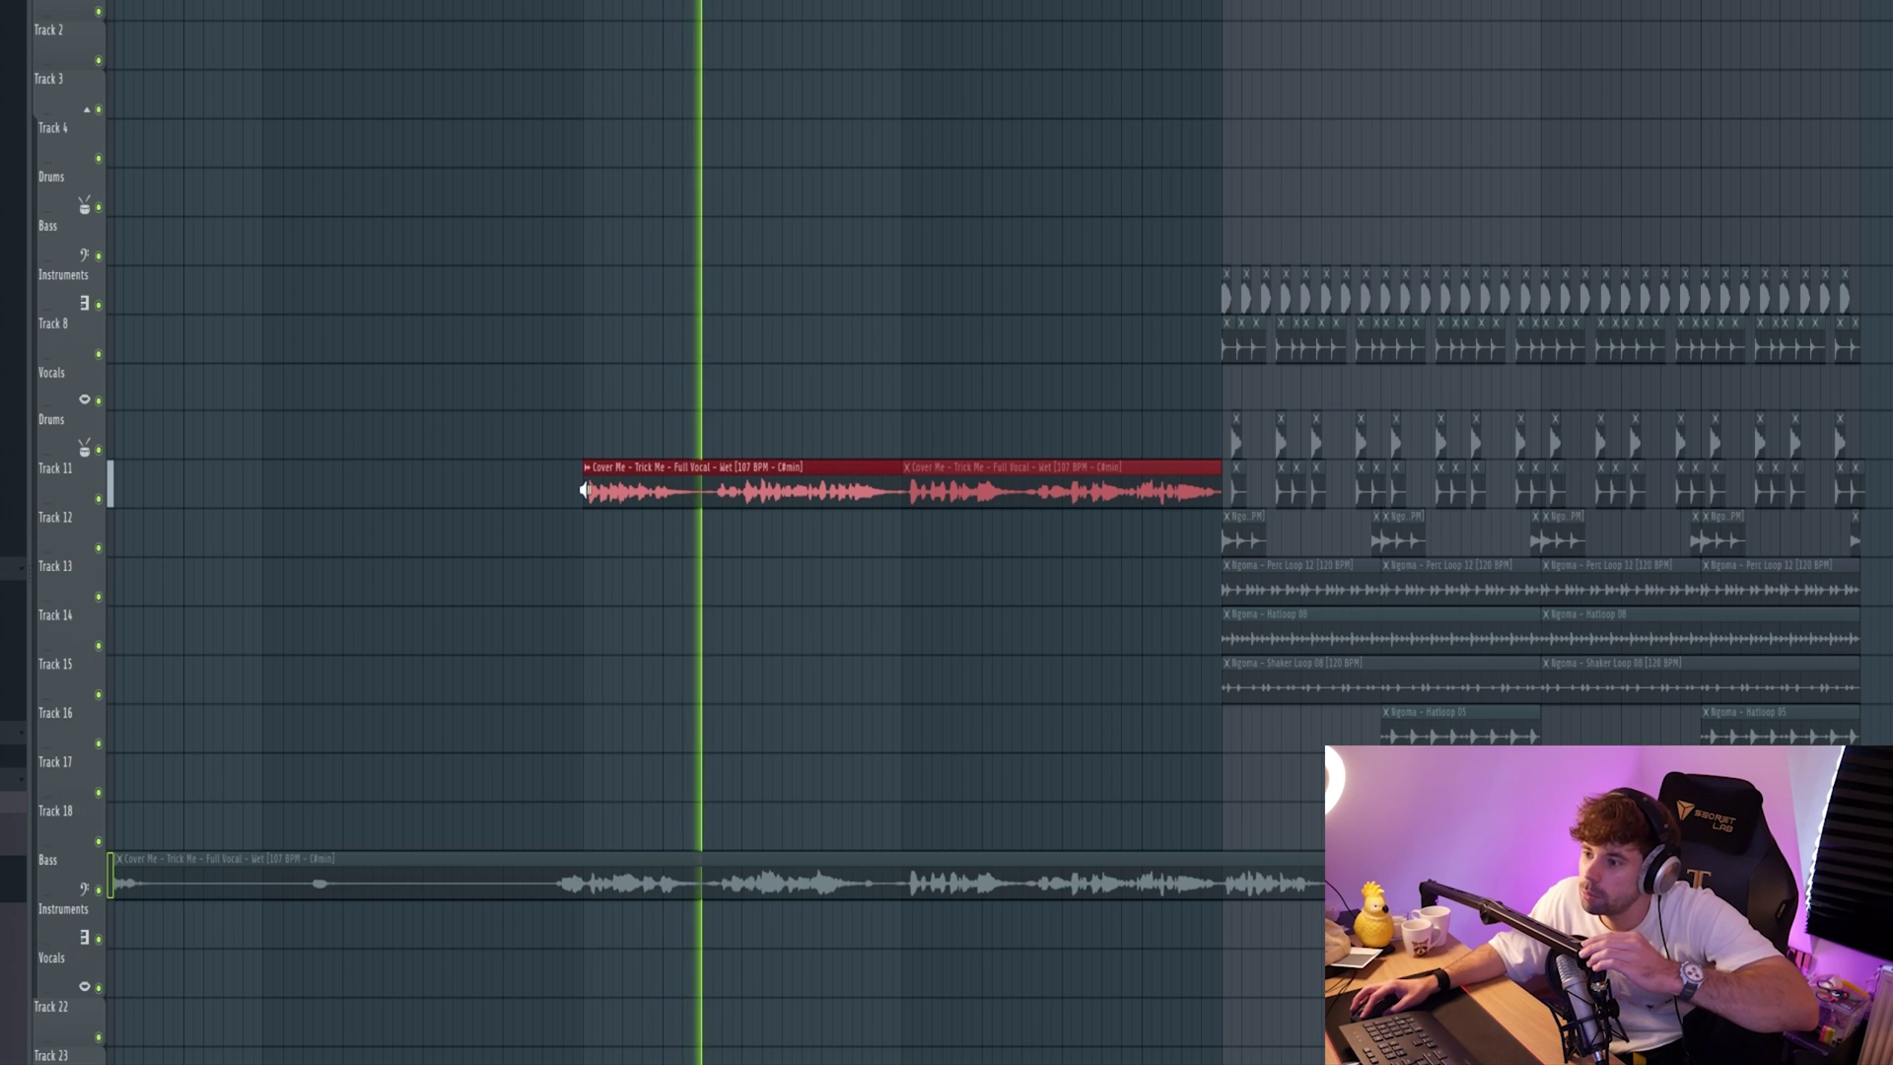
left_click(907, 489)
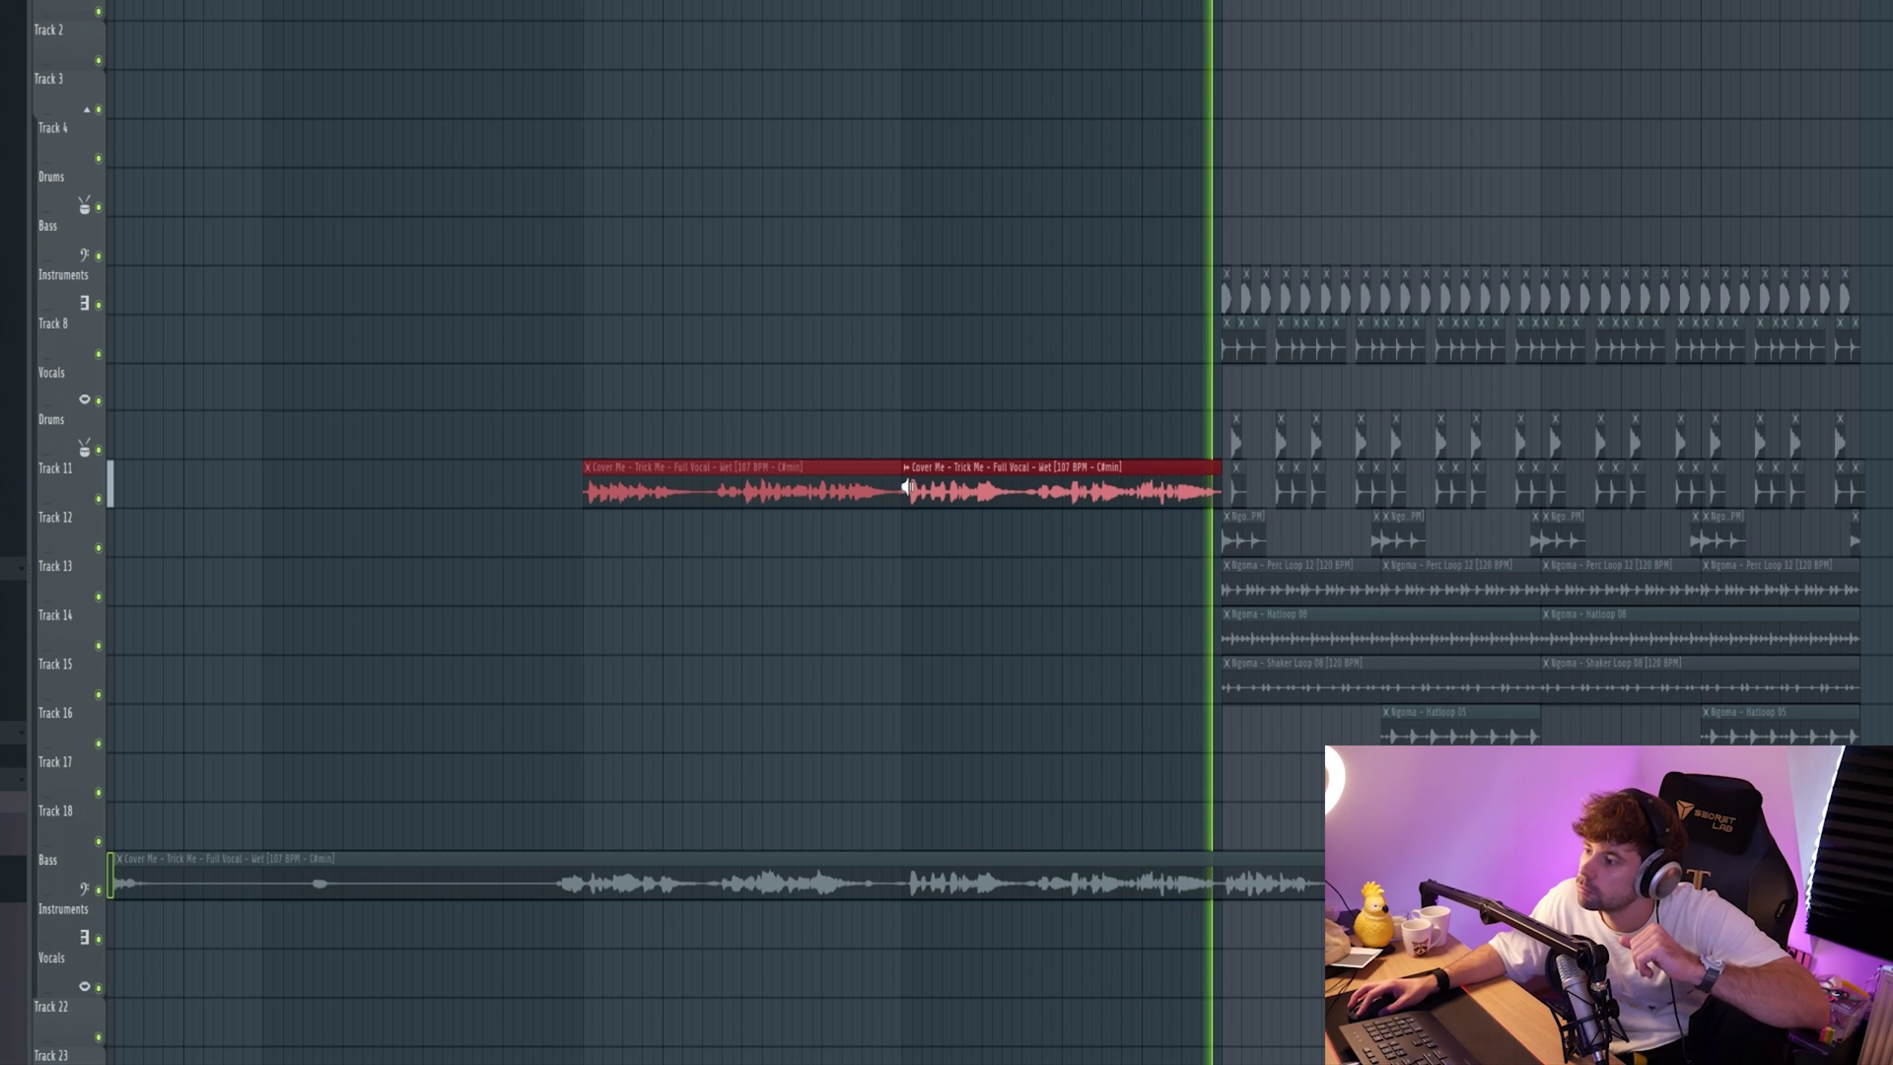
right_click(741, 846)
right_click(742, 849)
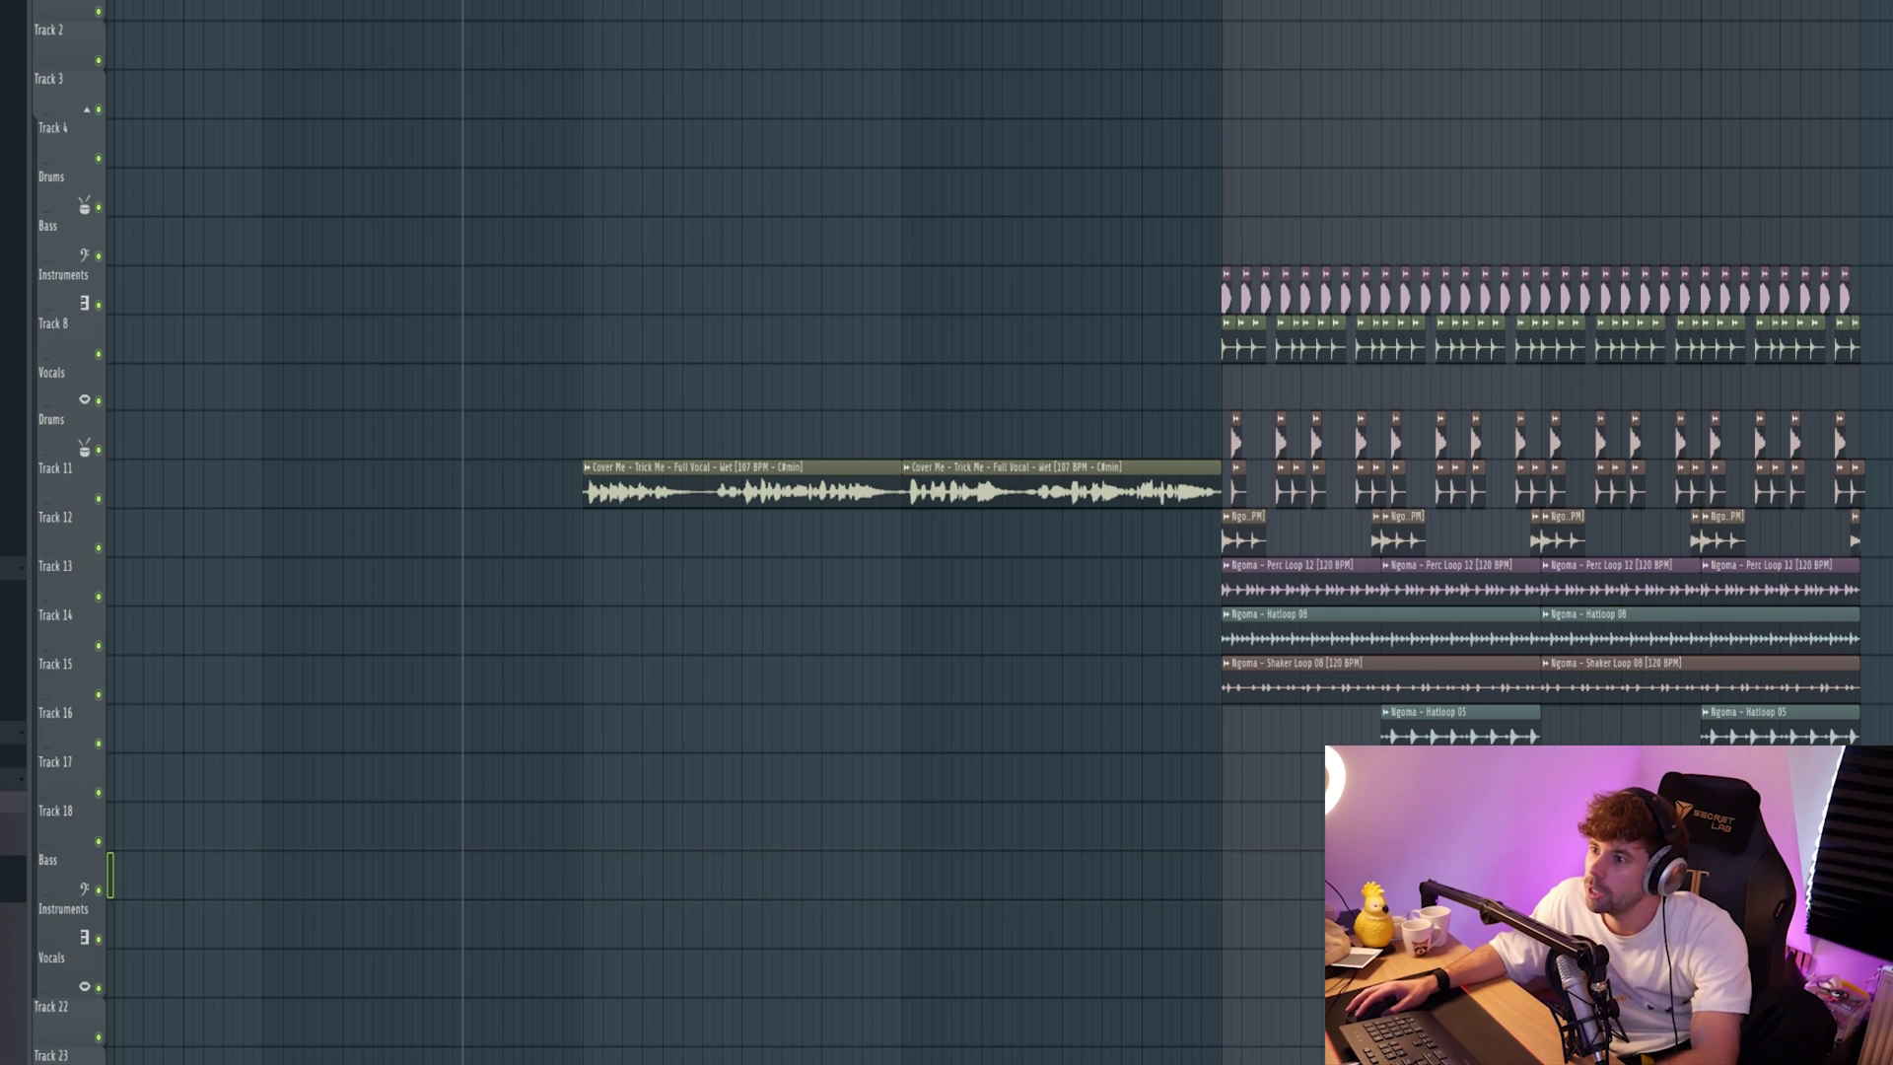
- Inspect the vocal's RVox, Fresh Air, H-Delay Stereo and ValhallaRoom plugins in the Mixer
key("F9")
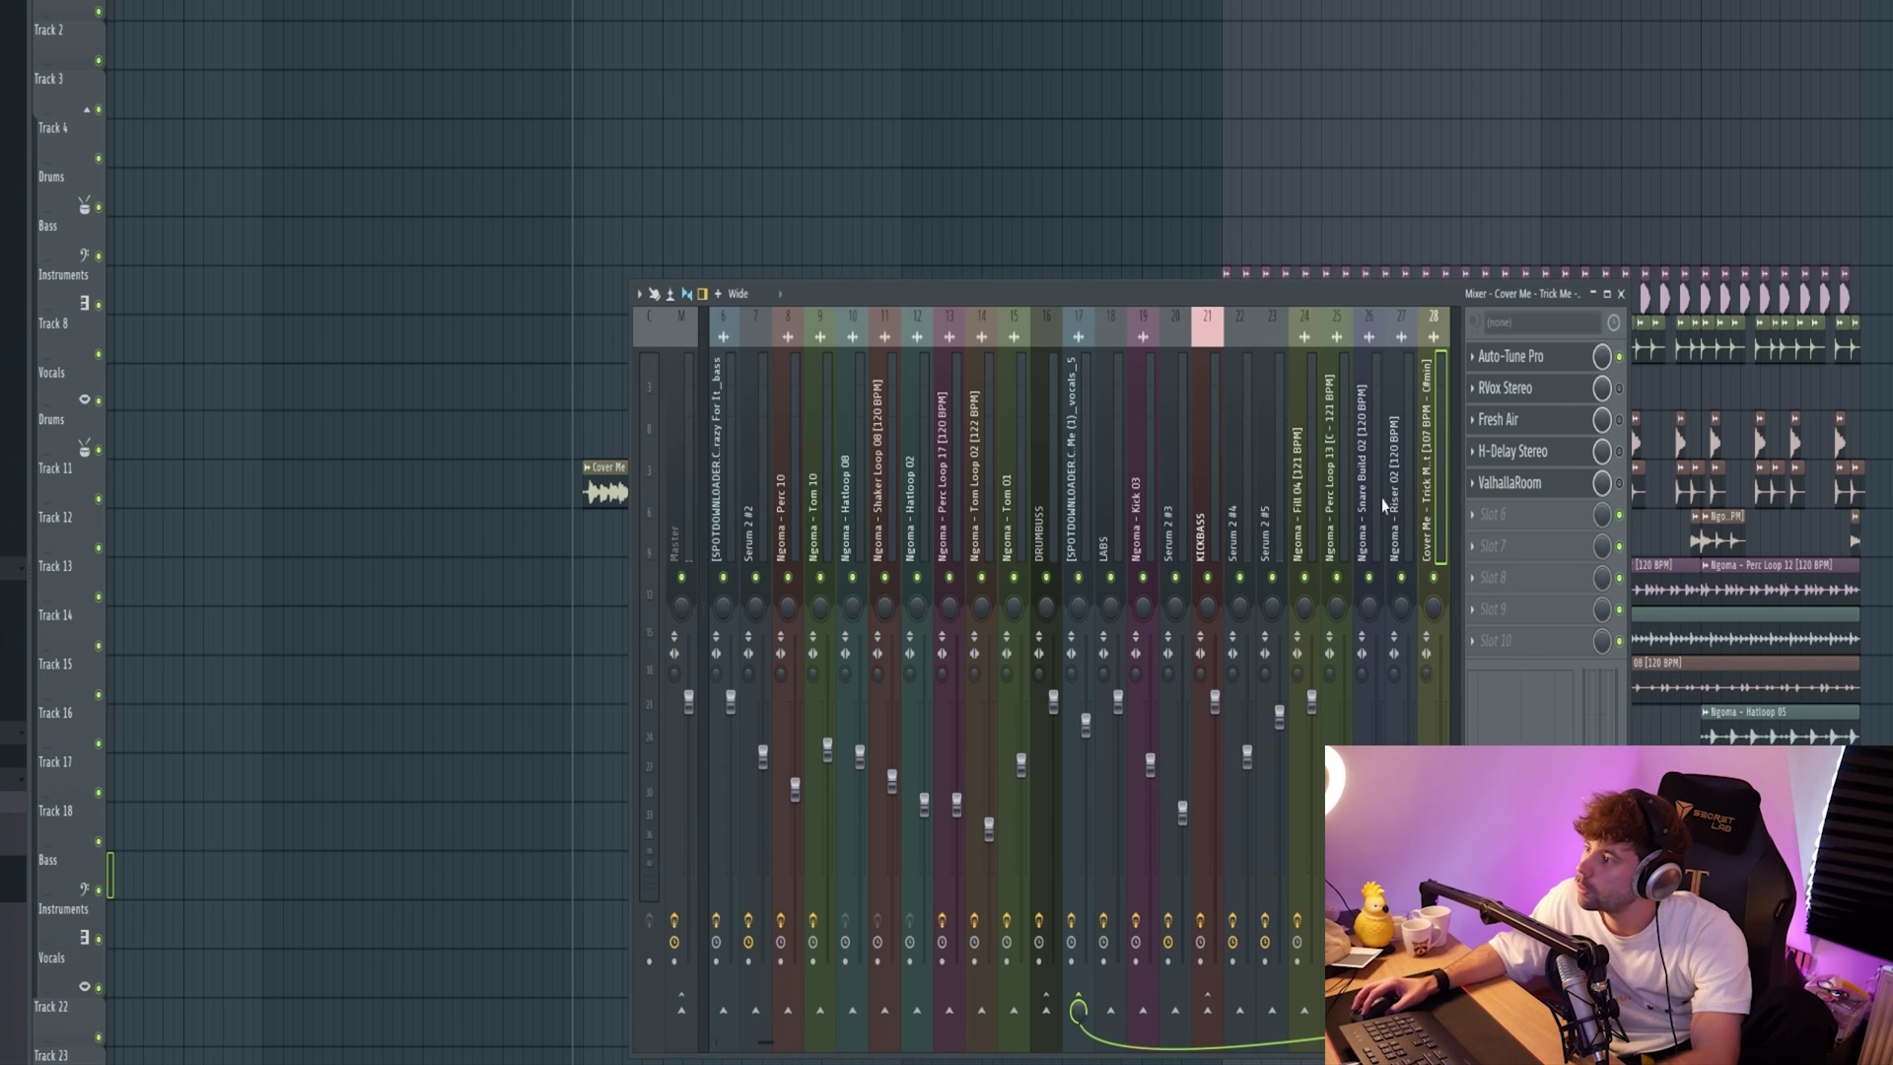
left_click(1577, 392)
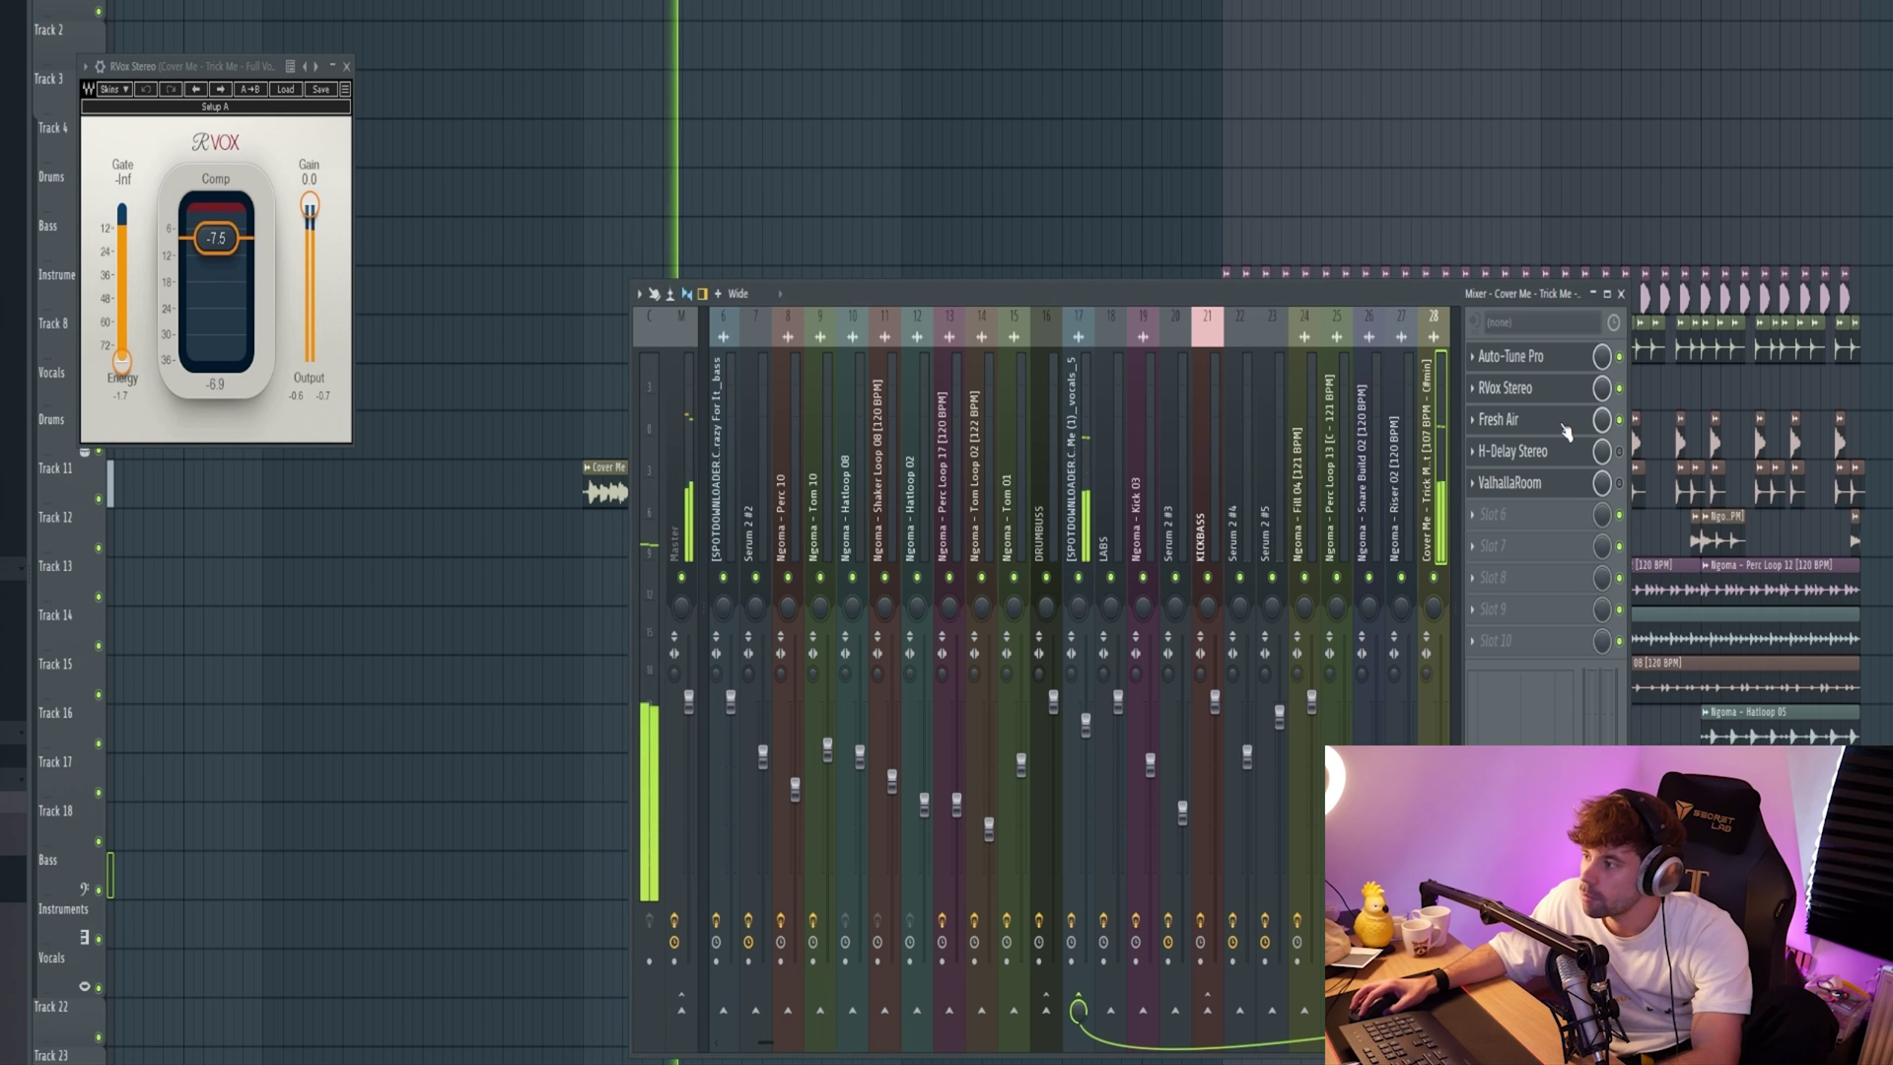
left_click(1503, 421)
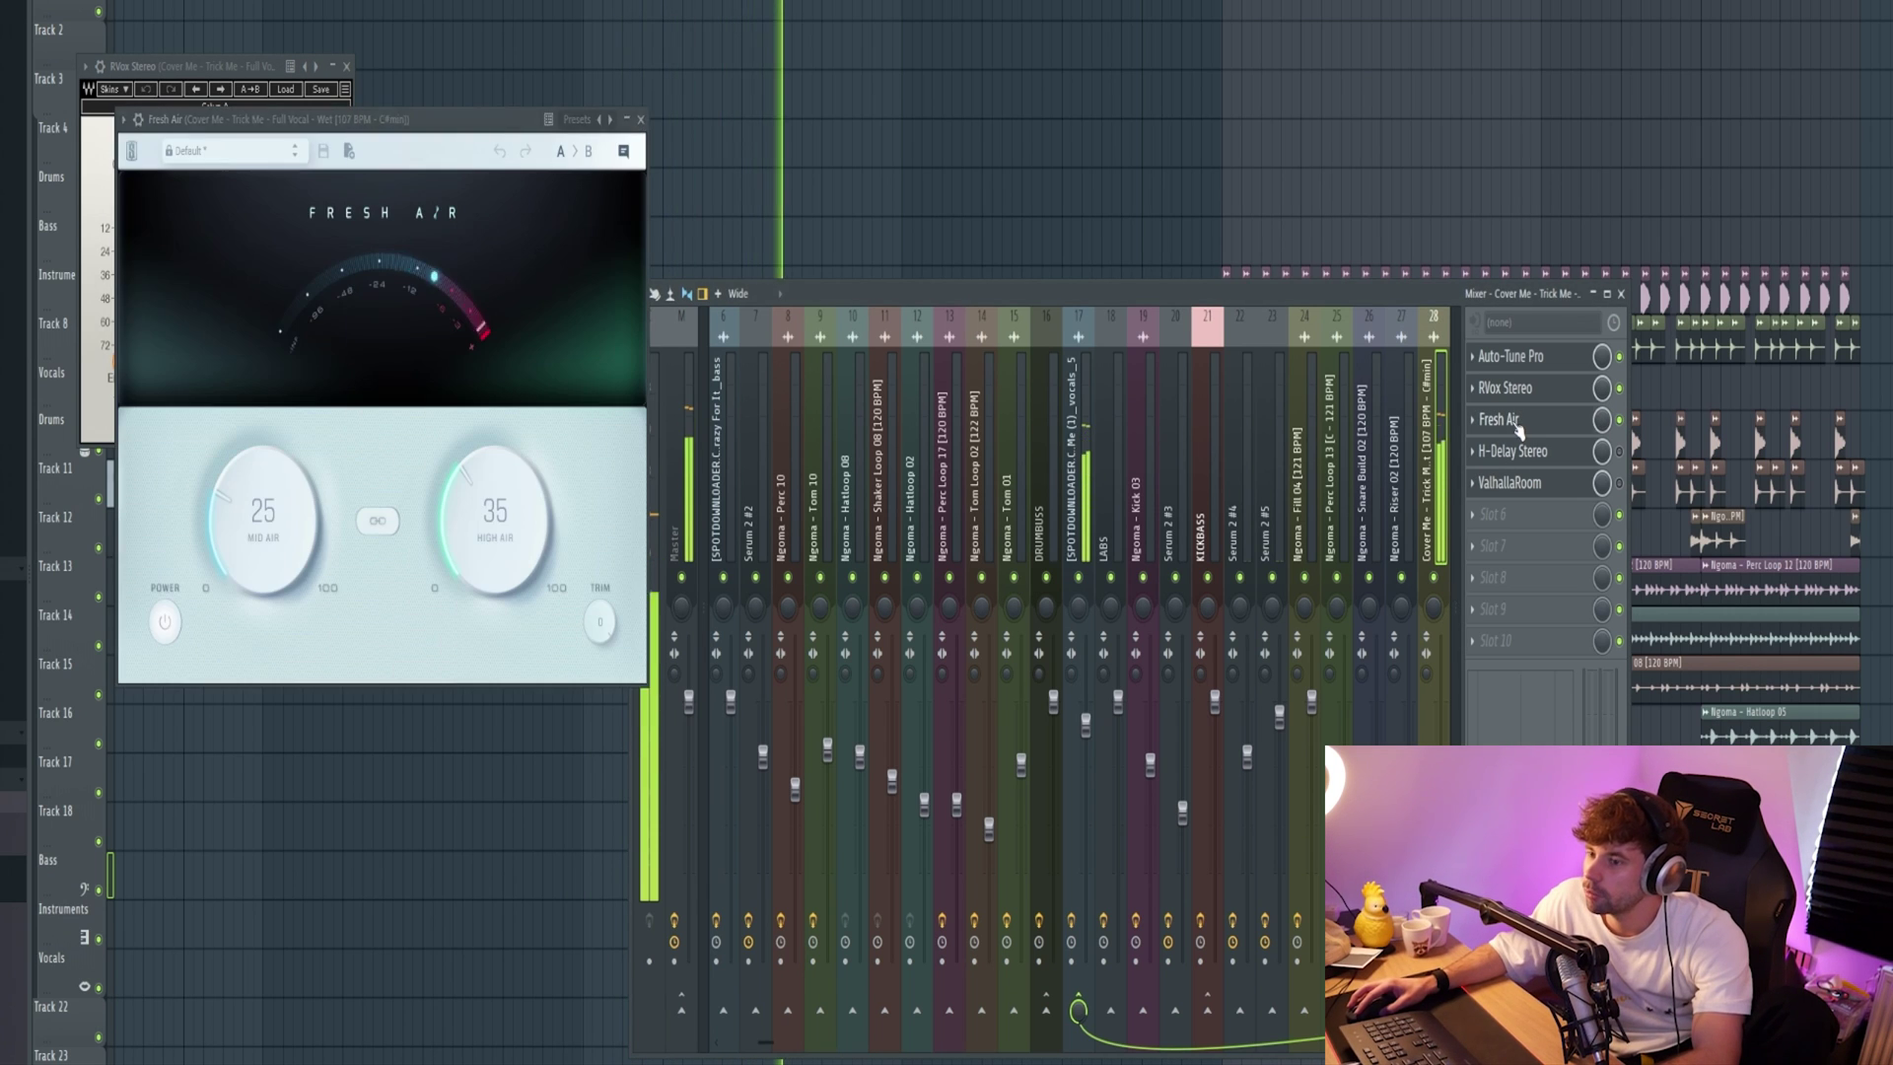
left_click(1554, 462)
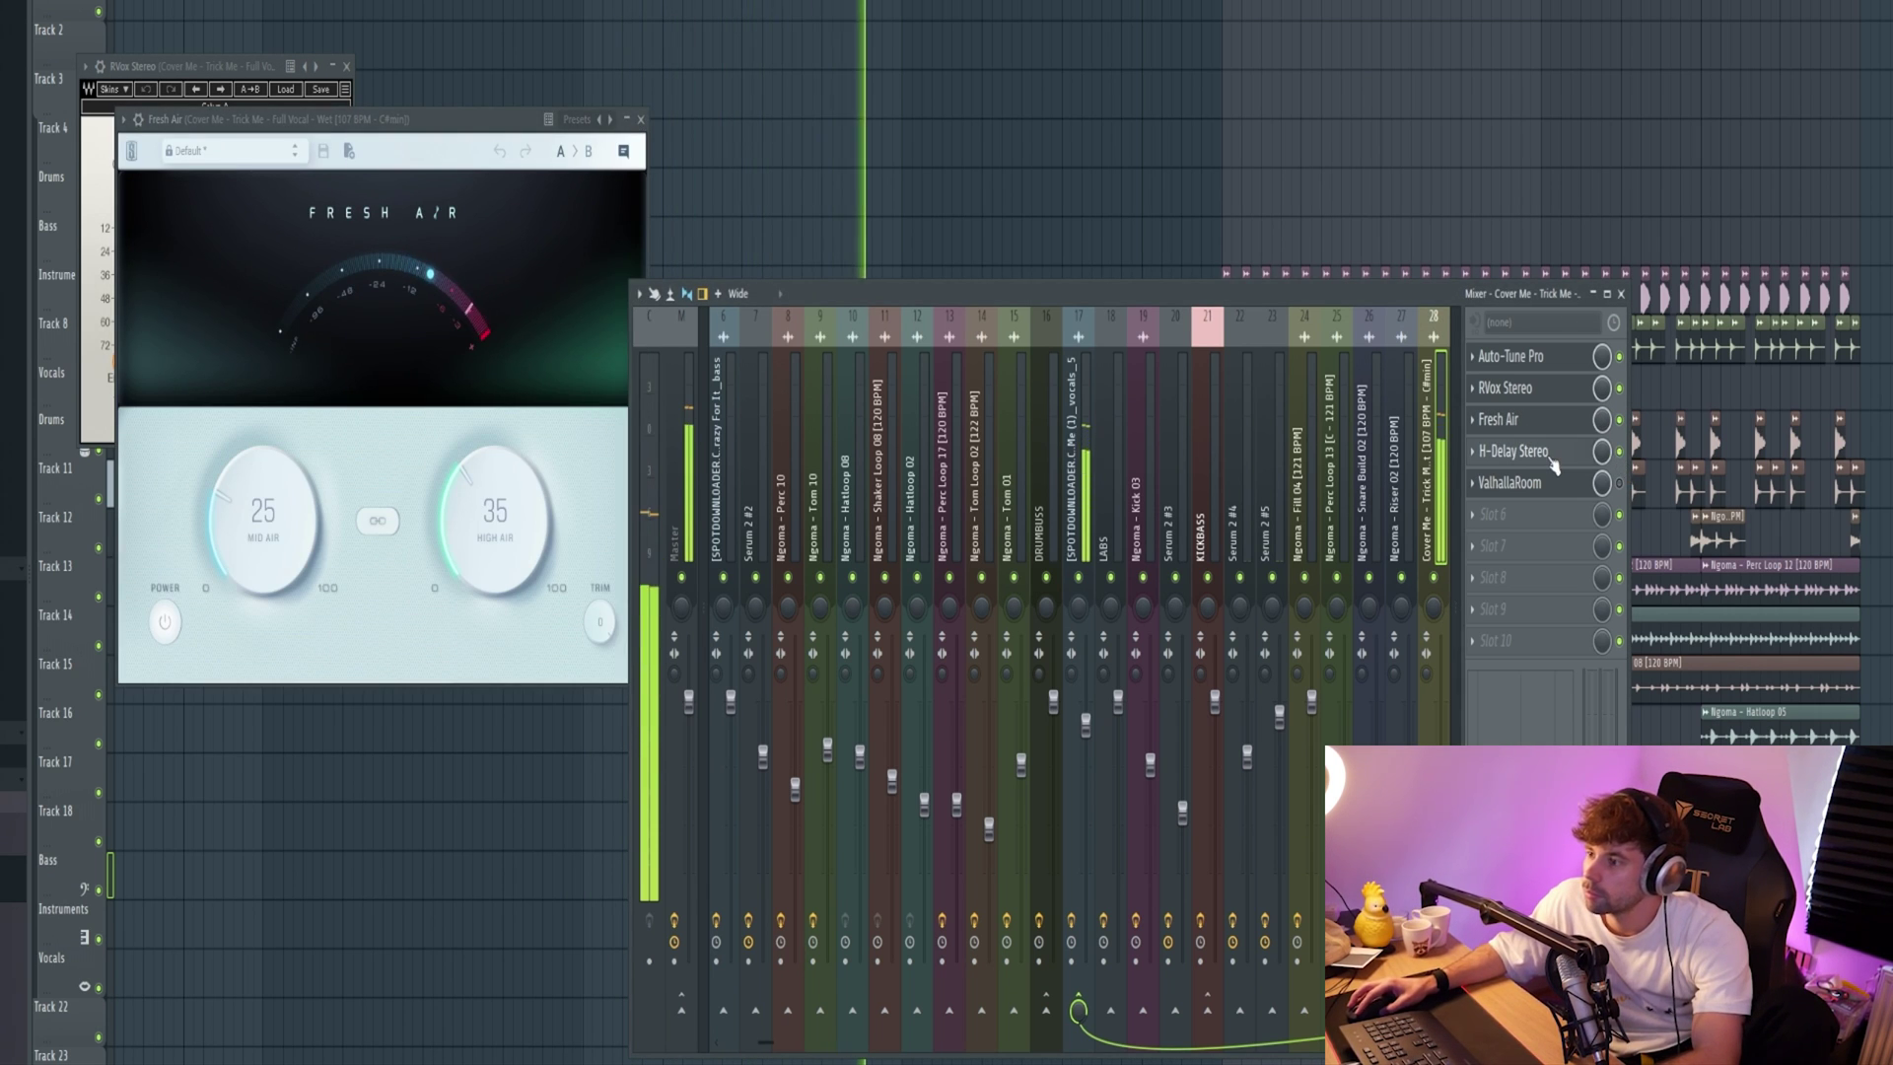
left_click(1555, 461)
left_click(1582, 491)
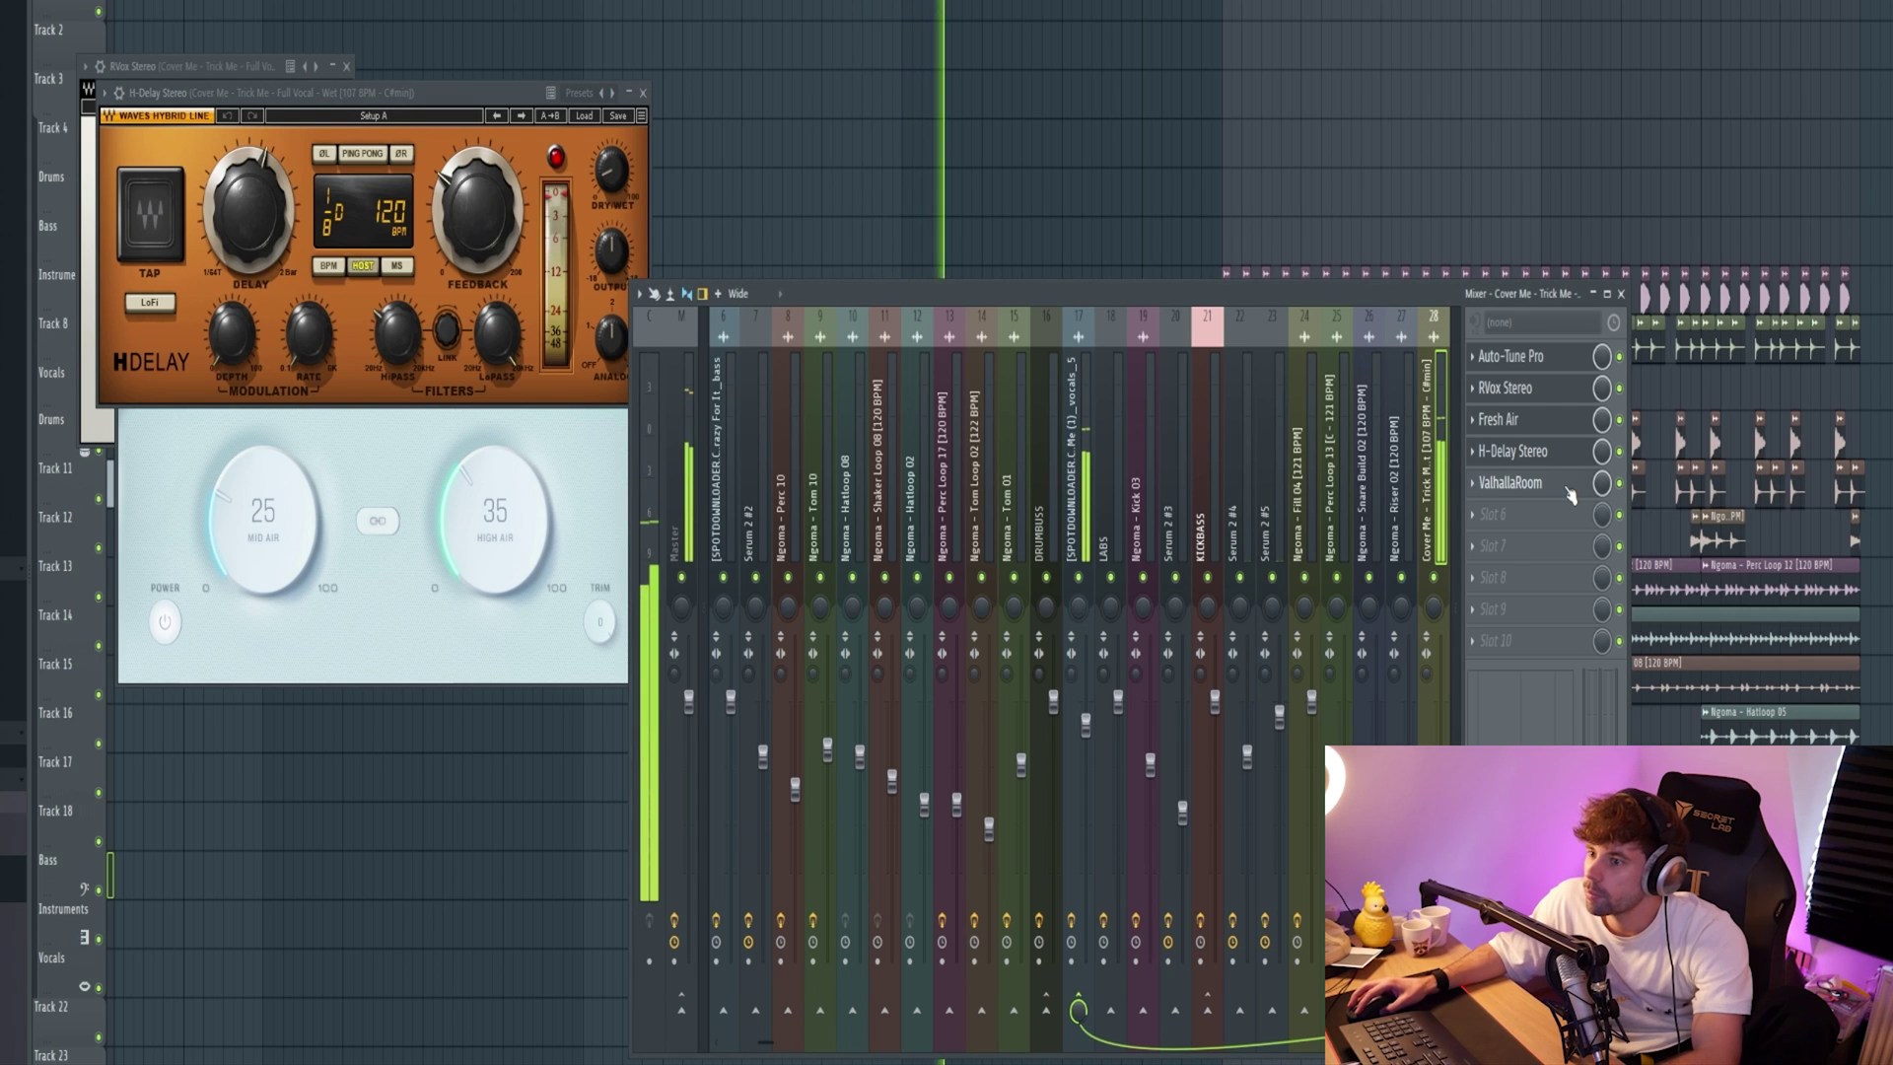
left_click(1569, 493)
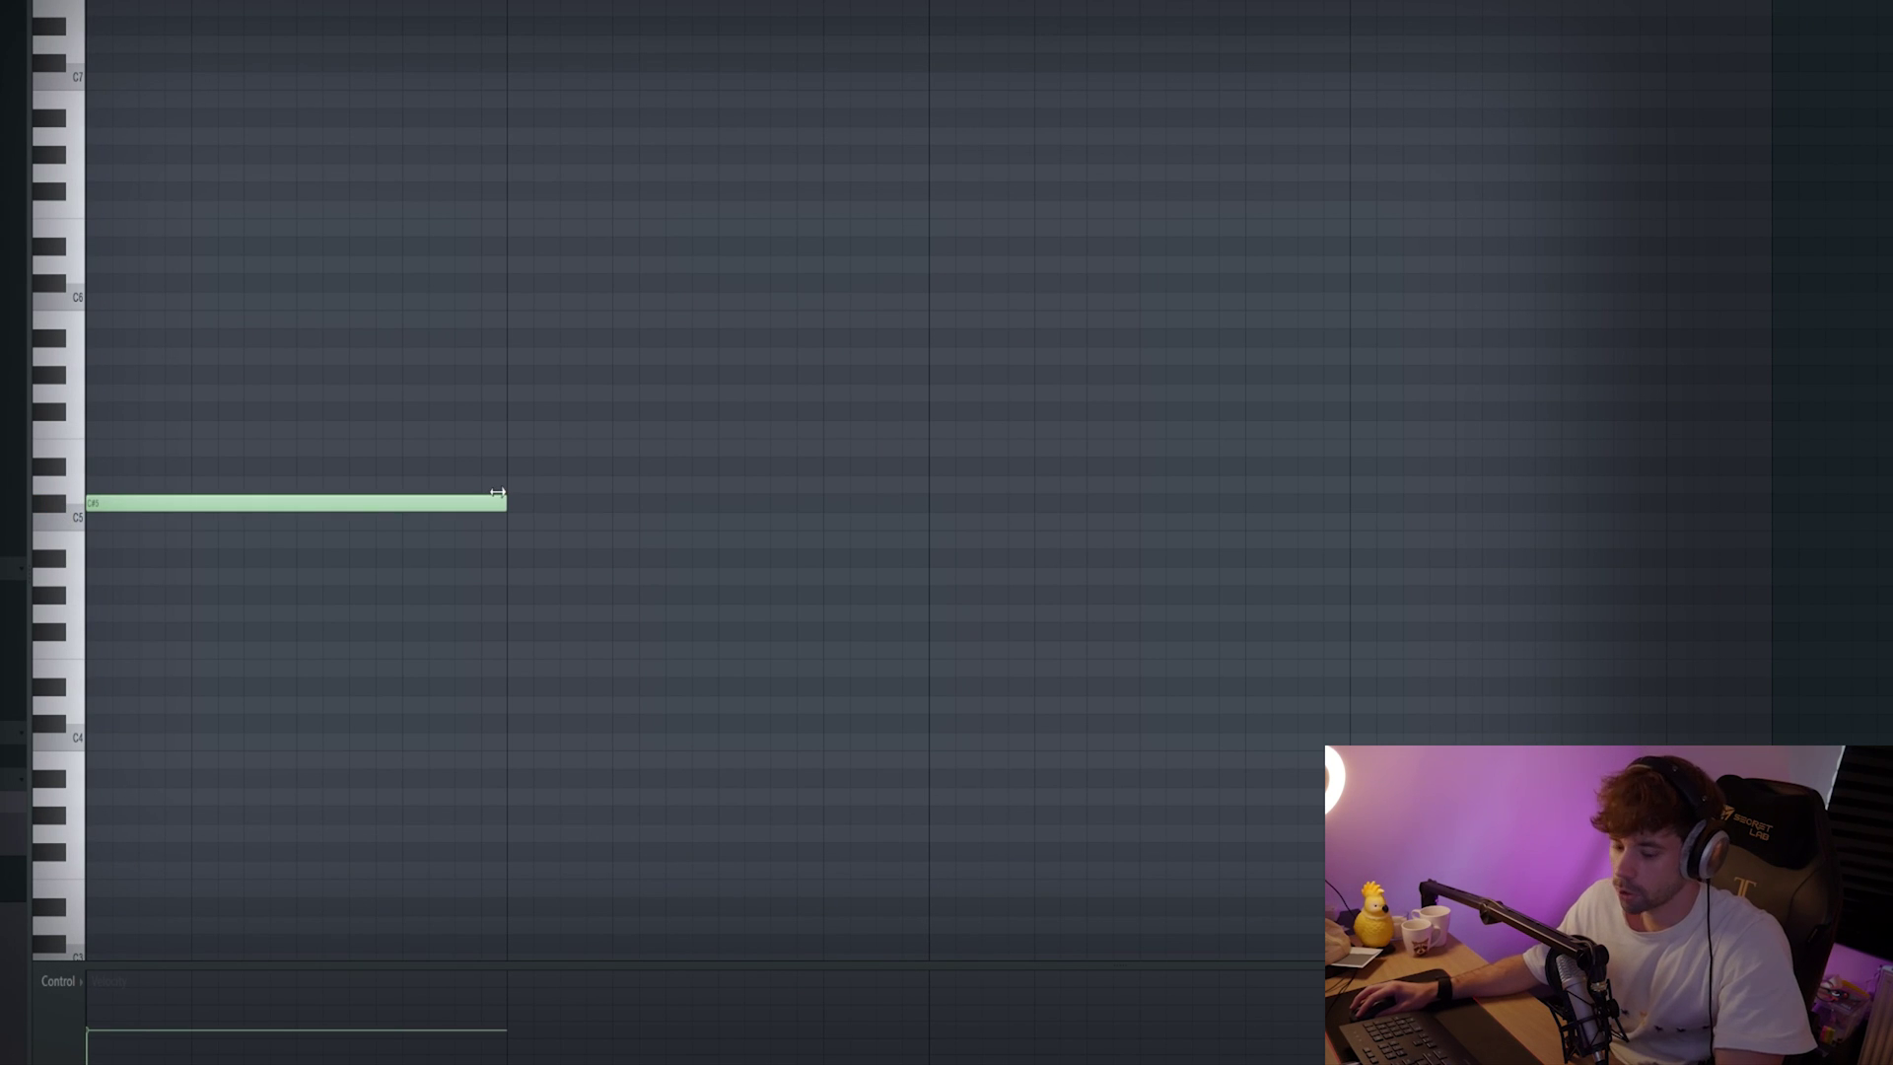
- Revoice the first chord: G5 up to G#5, D6 up to F6, and add C#4
left_click_drag(115, 392, 116, 375)
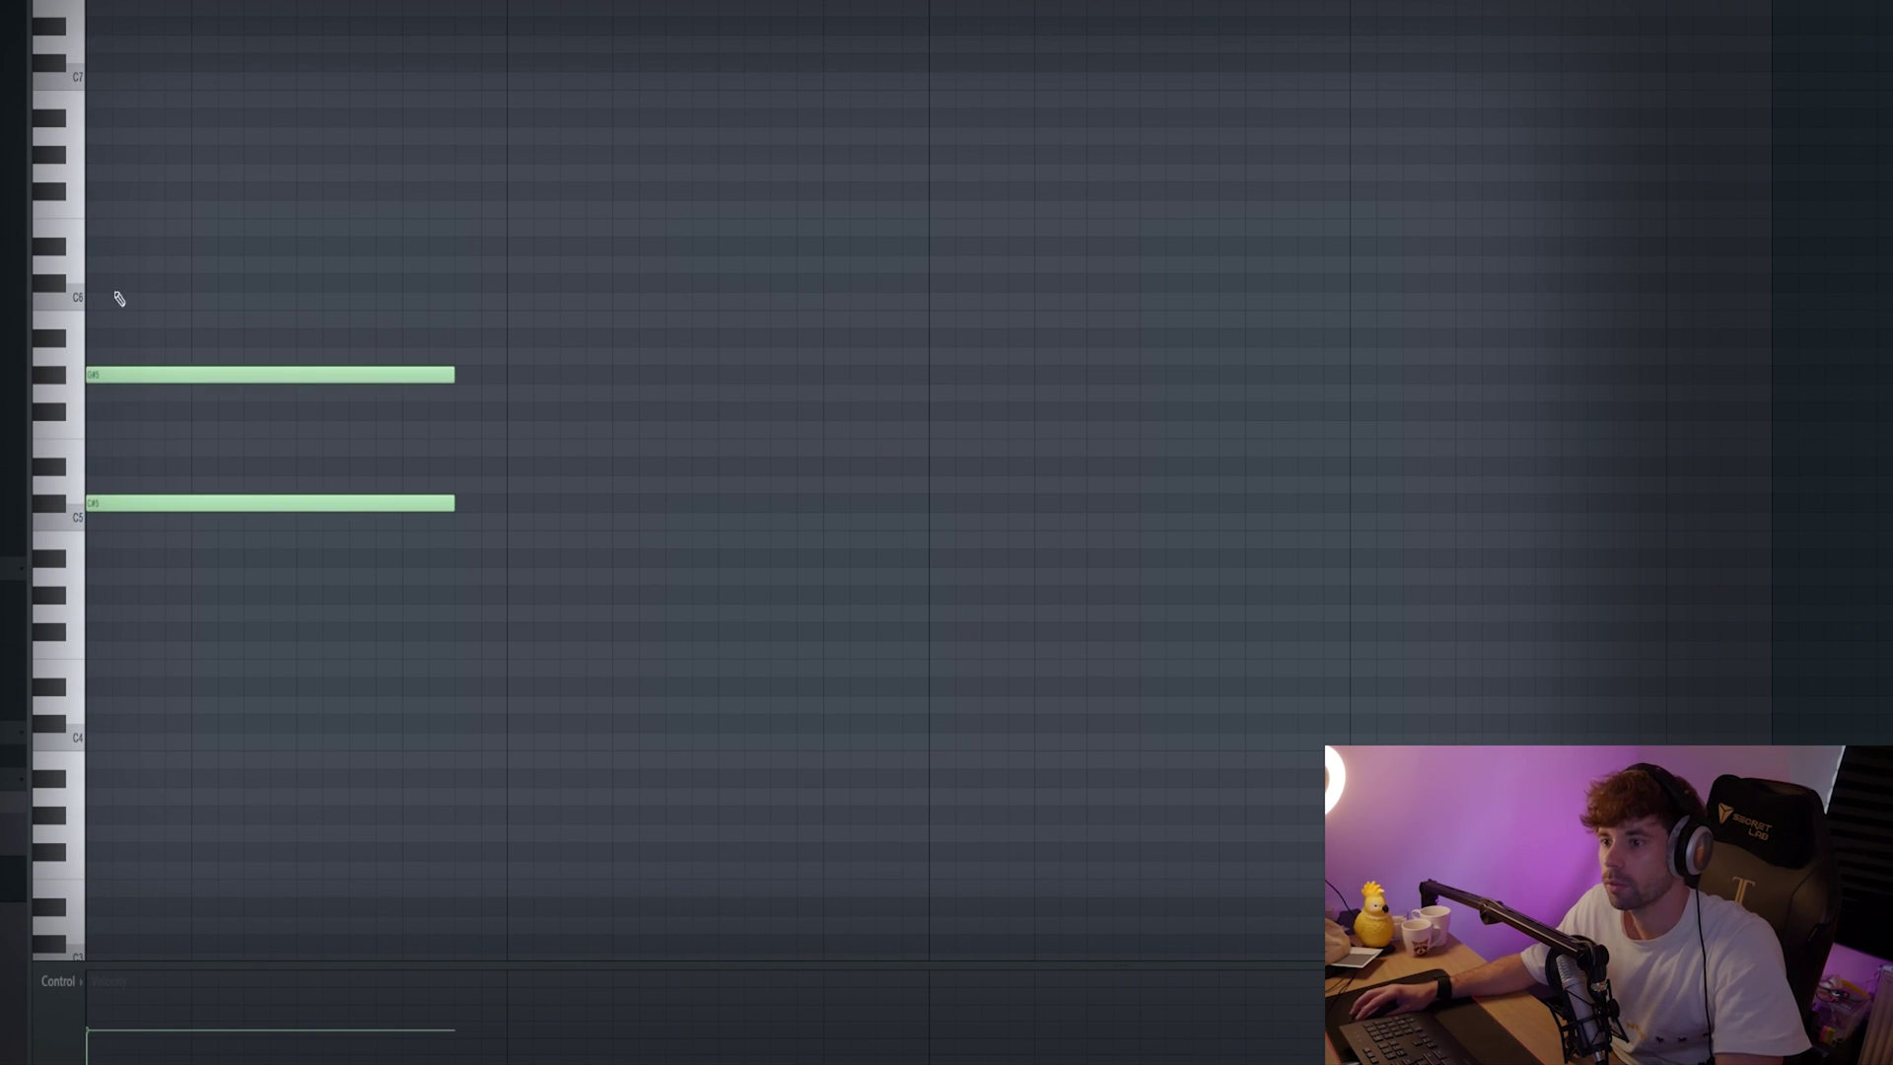
mouse_move(104, 264)
left_mouse_down()
mouse_move(104, 210)
mouse_move(103, 234)
left_mouse_up()
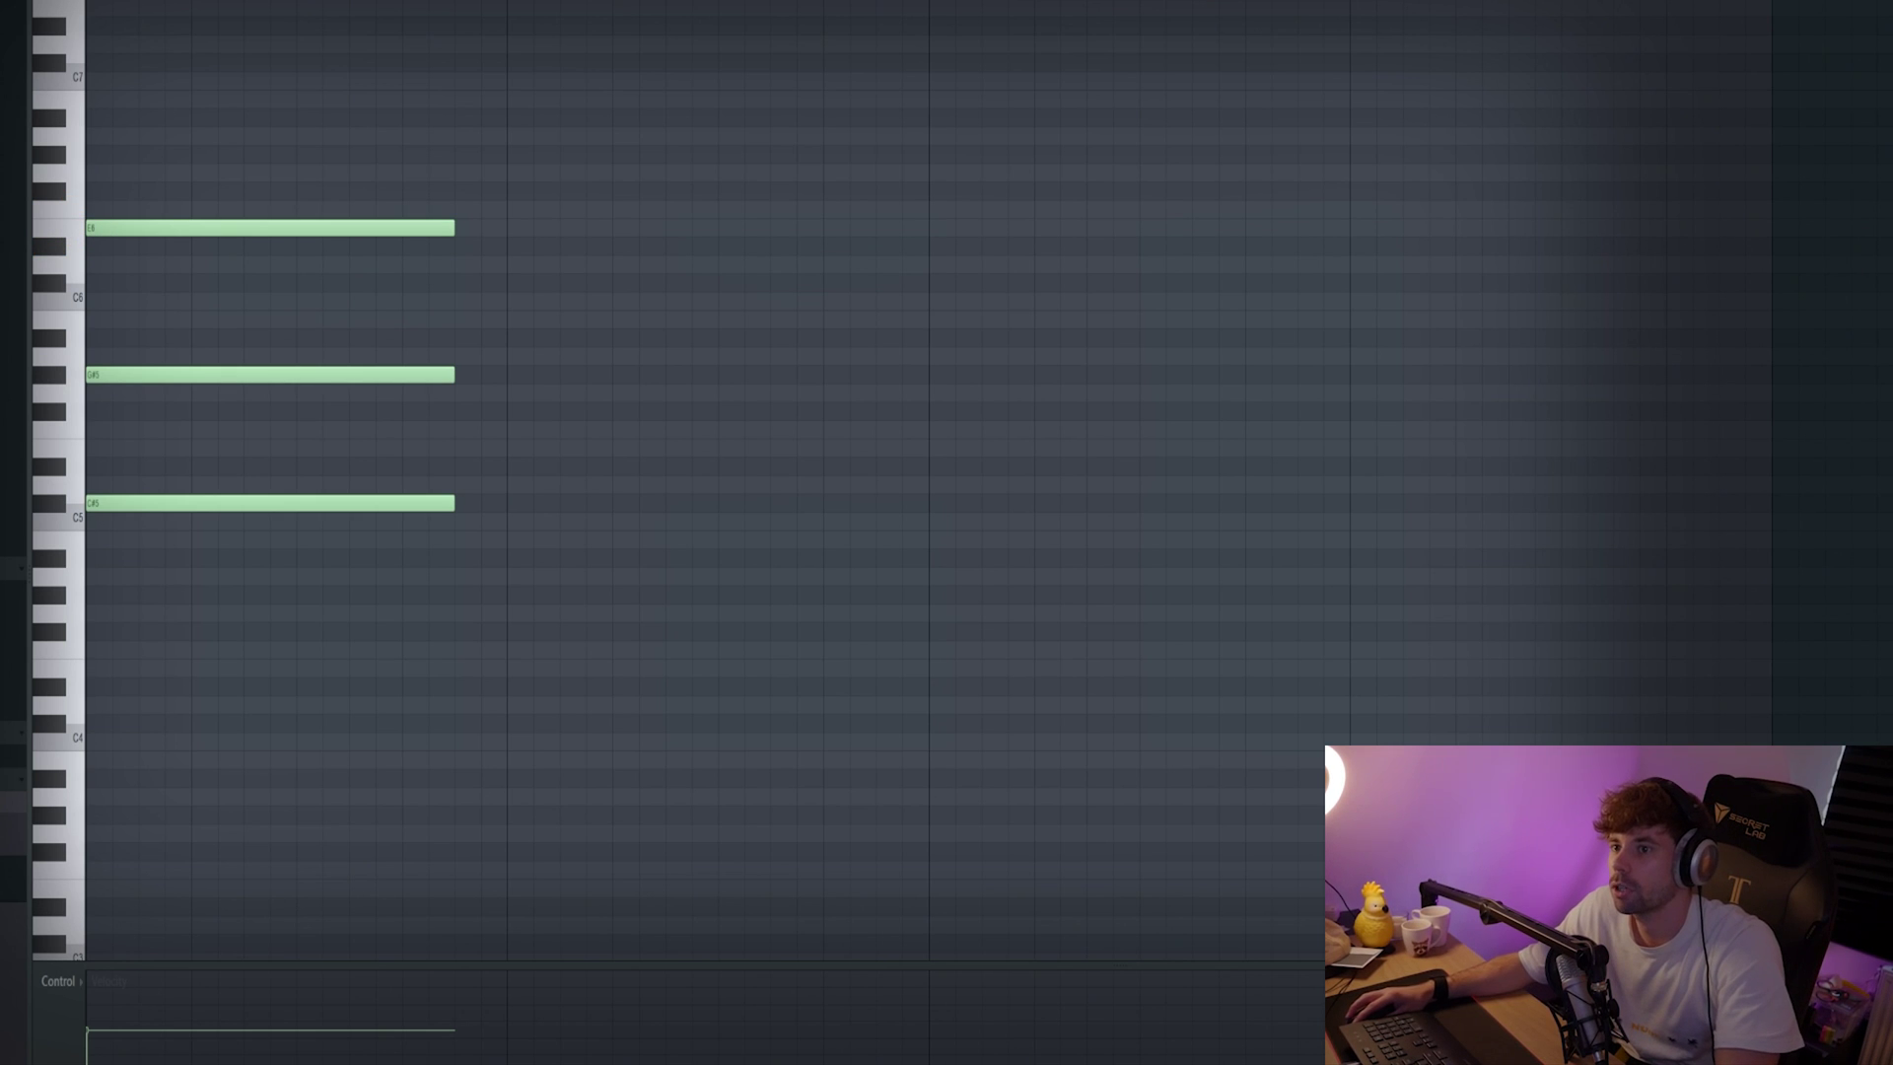
key("space")
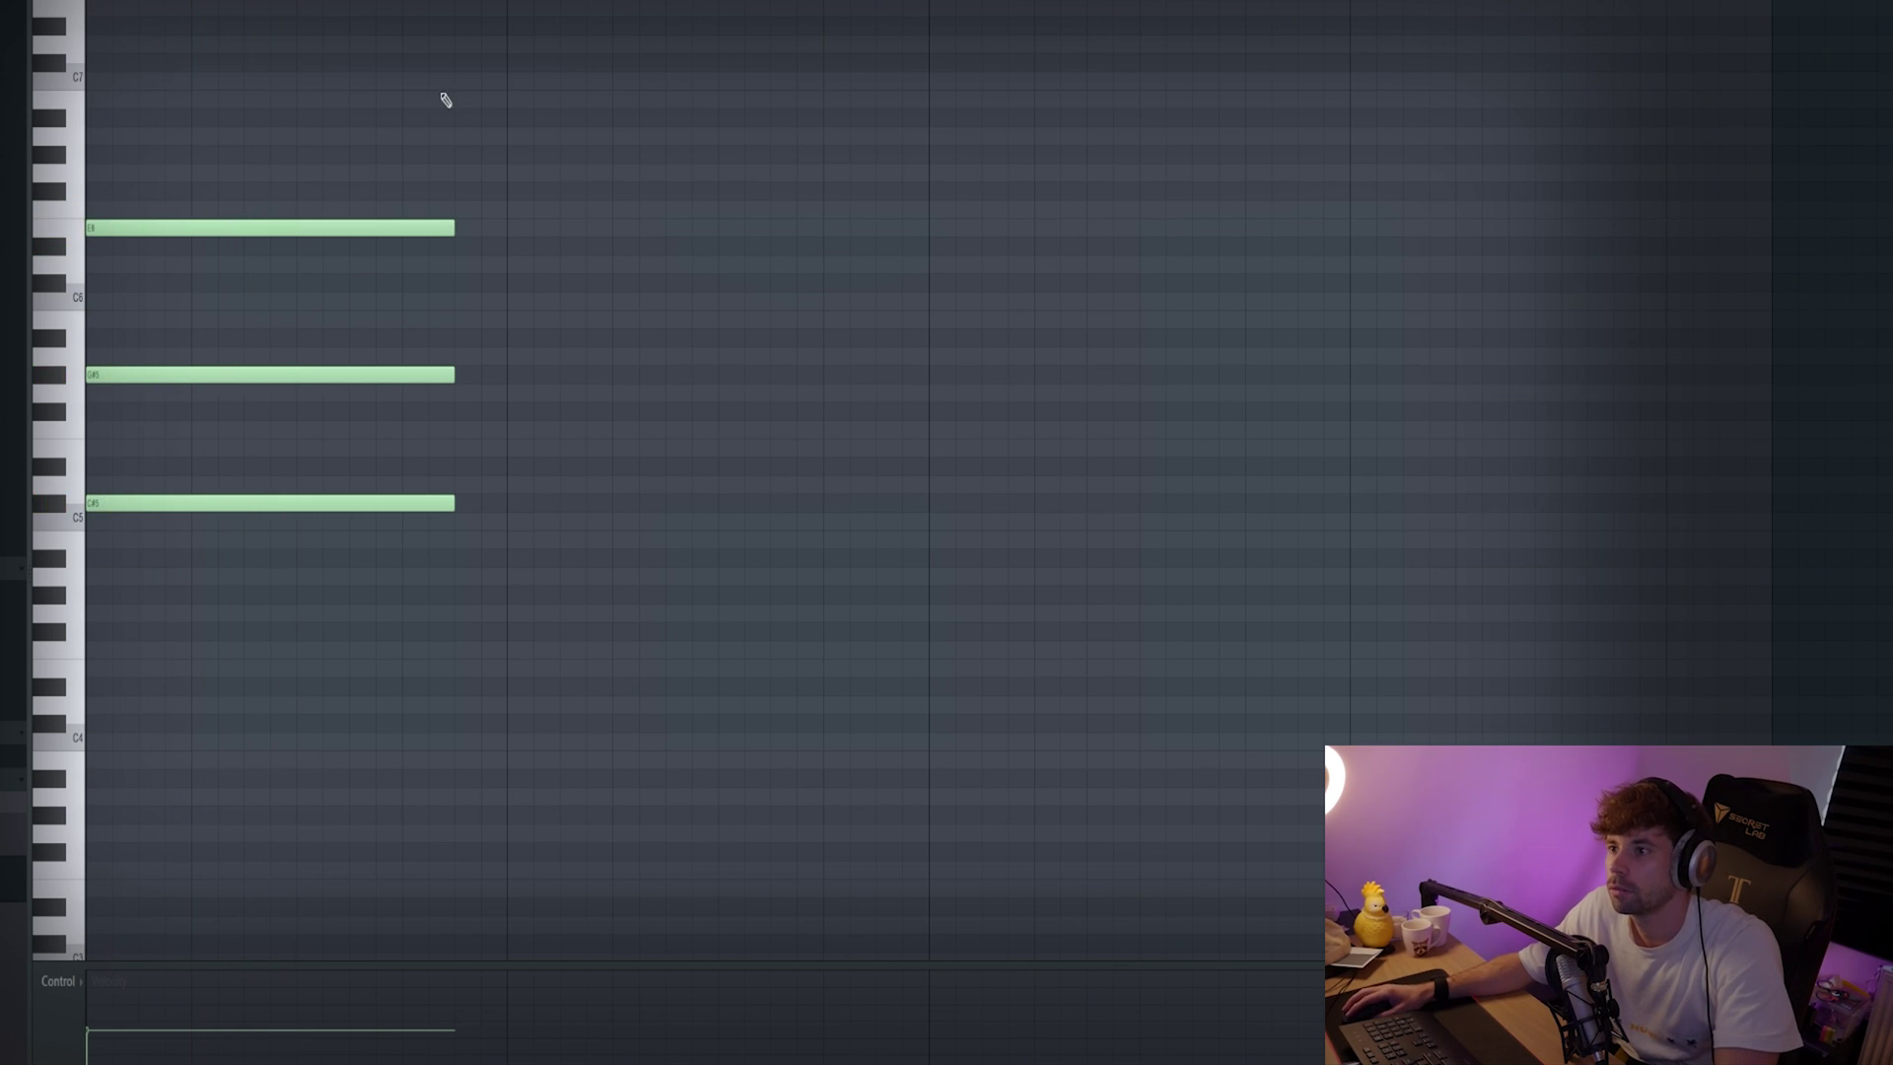
key("space")
left_click_drag(186, 645, 41, 729)
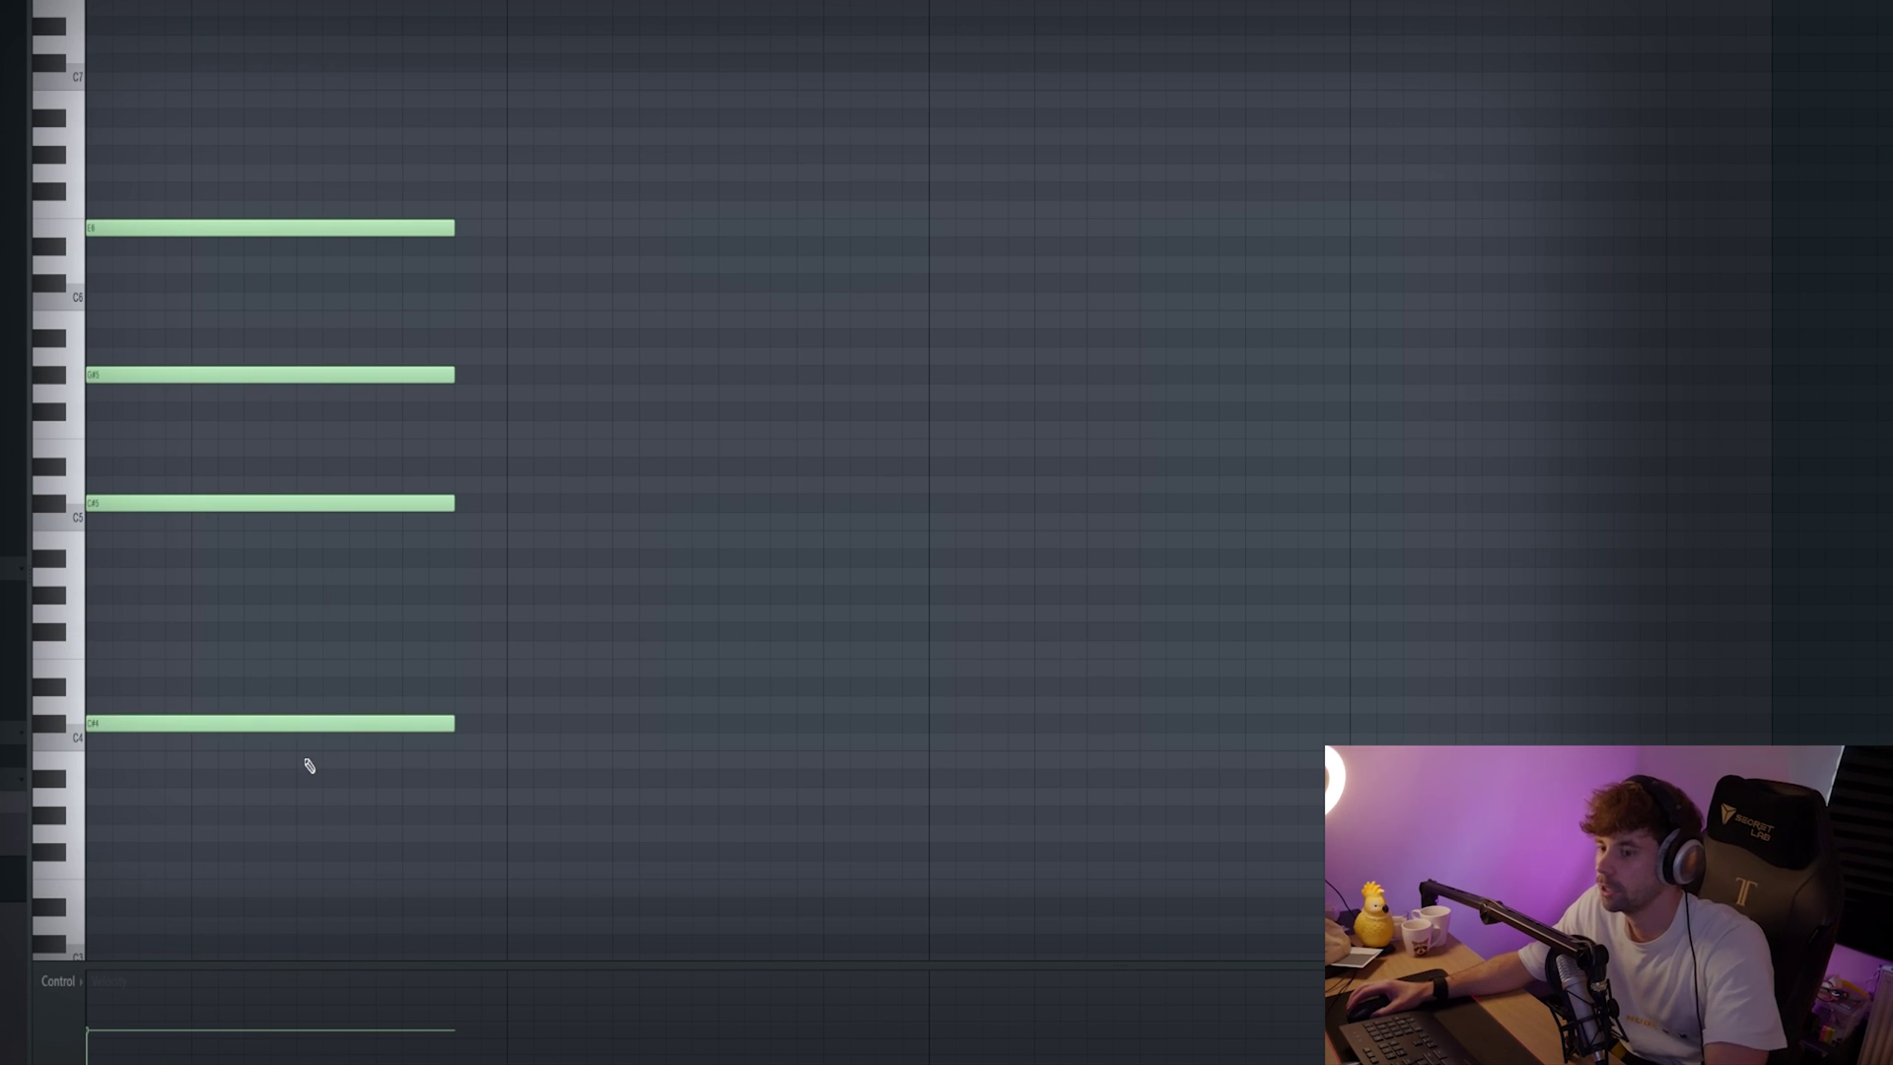
scroll(309, 766, "down", 1)
key("space")
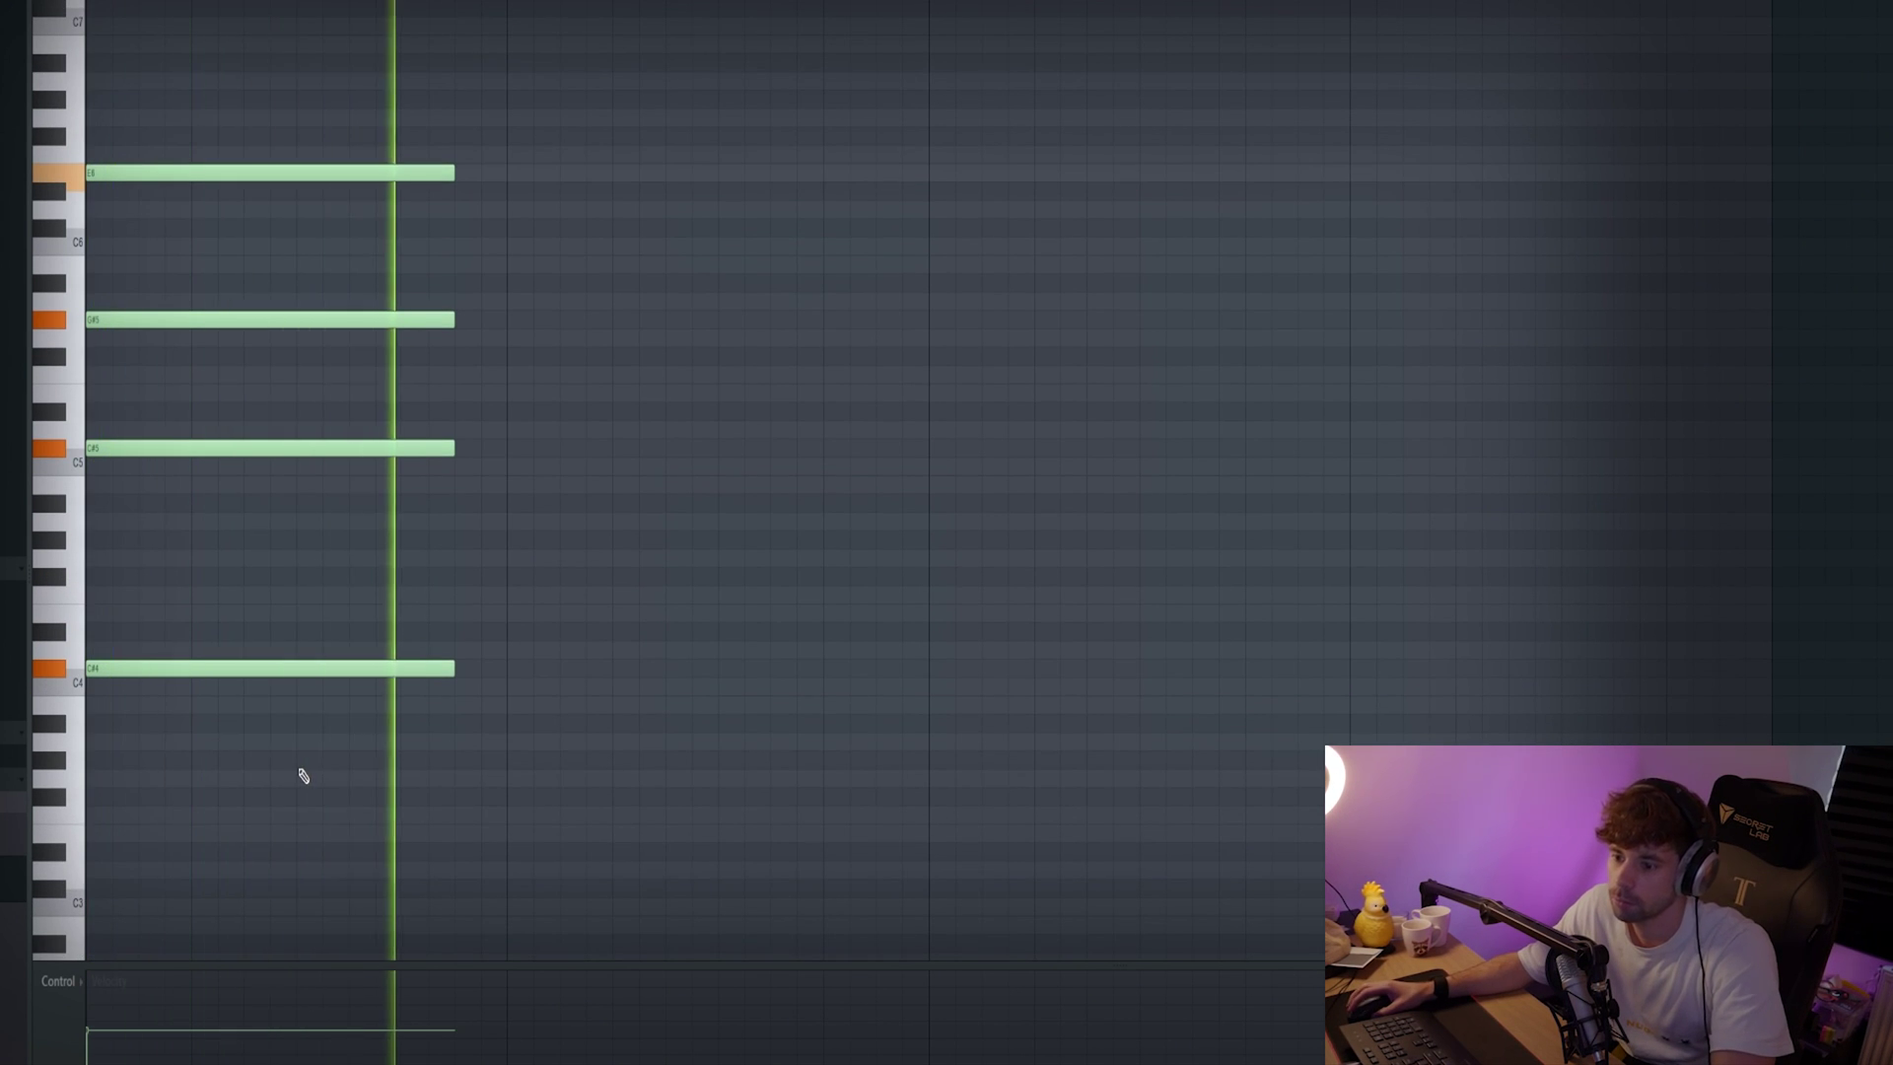
key("space")
- Build the second chord from B3, B4, F#5 and a top note, at half length
left_click(450, 703)
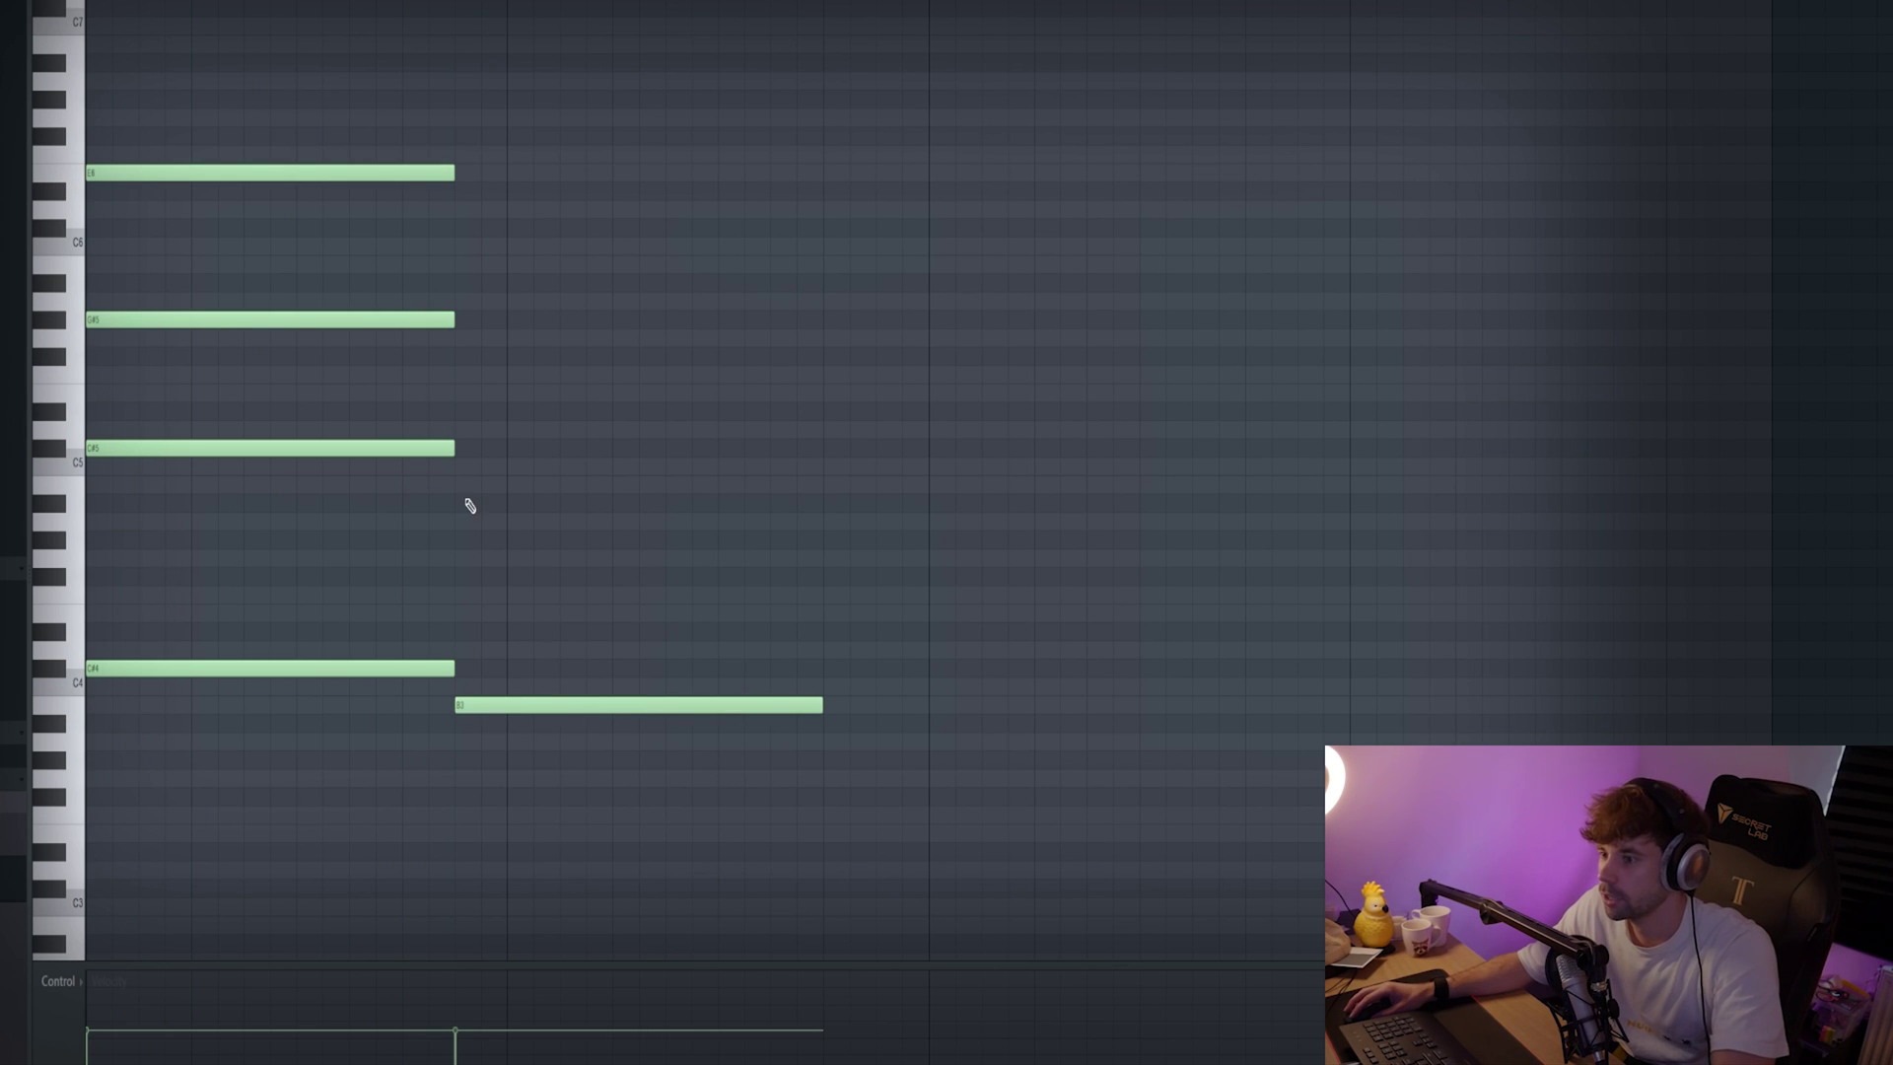
left_click(468, 484)
key("space")
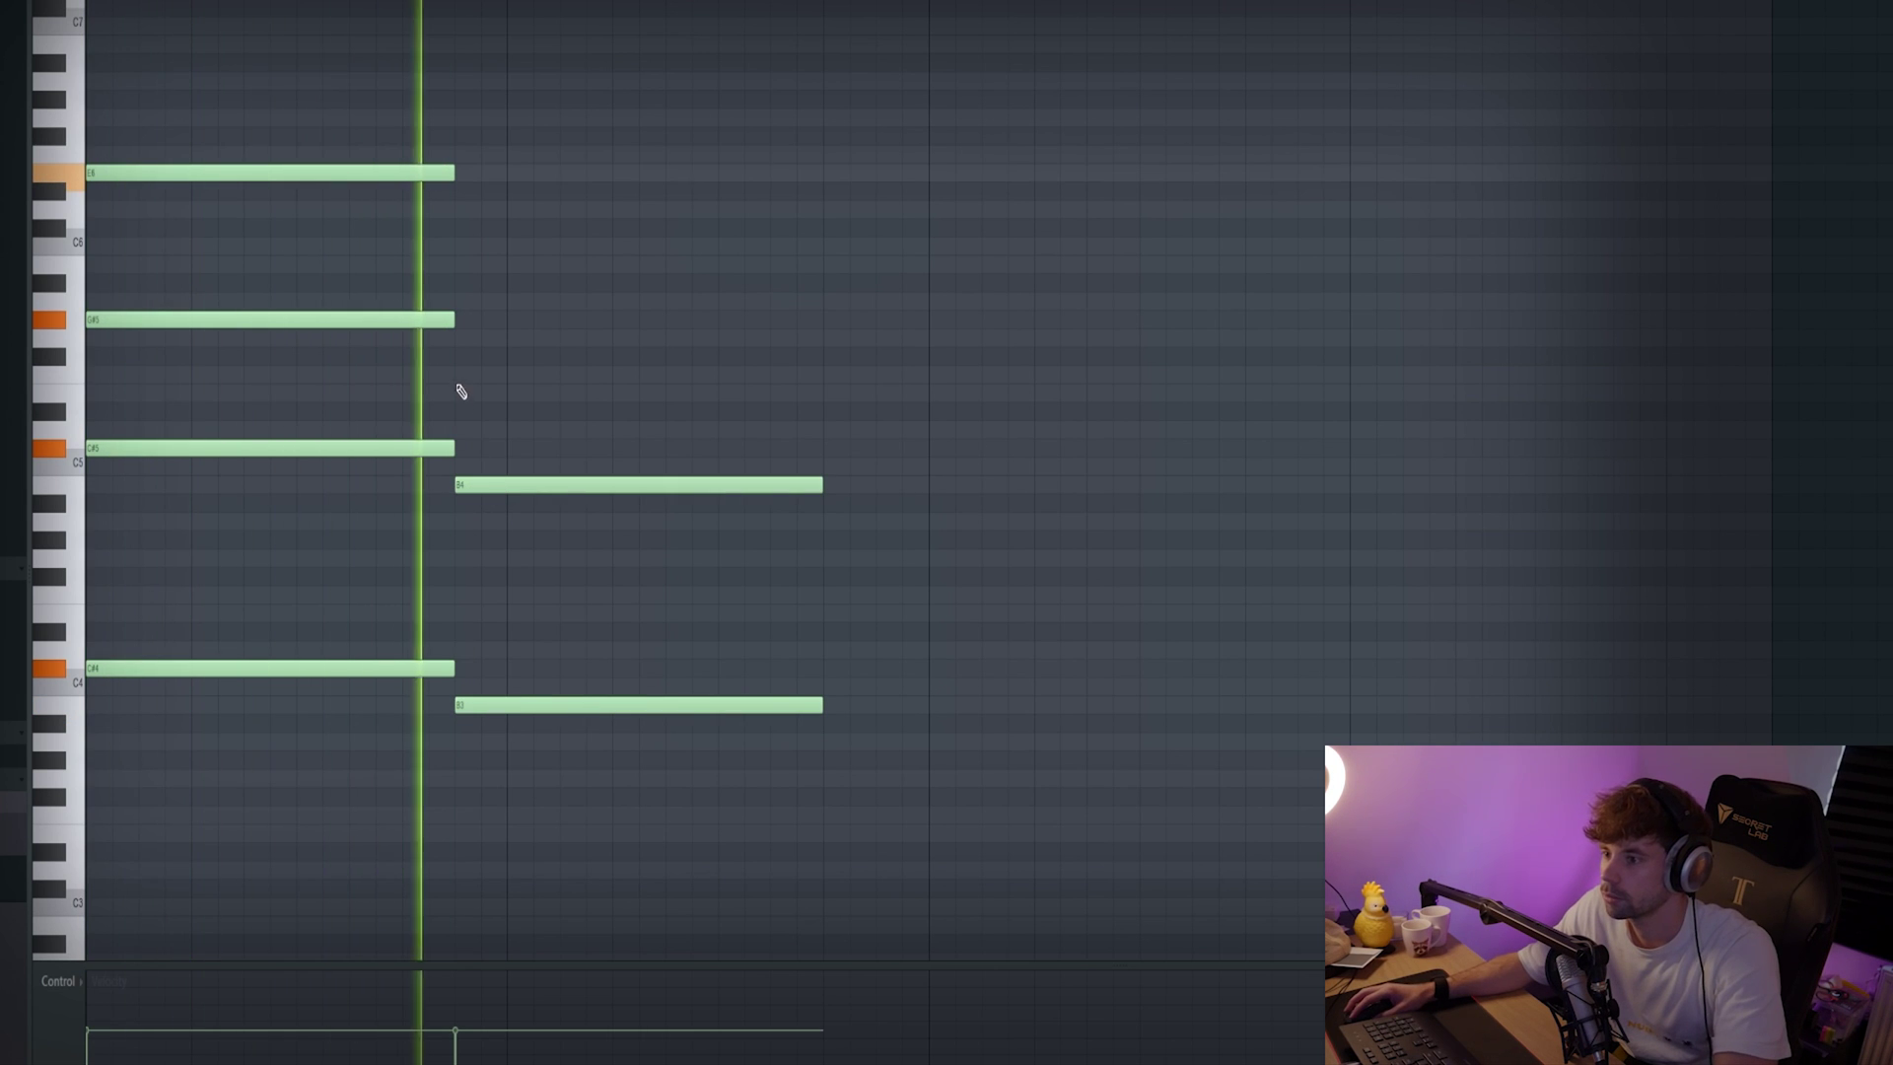
left_click(469, 355)
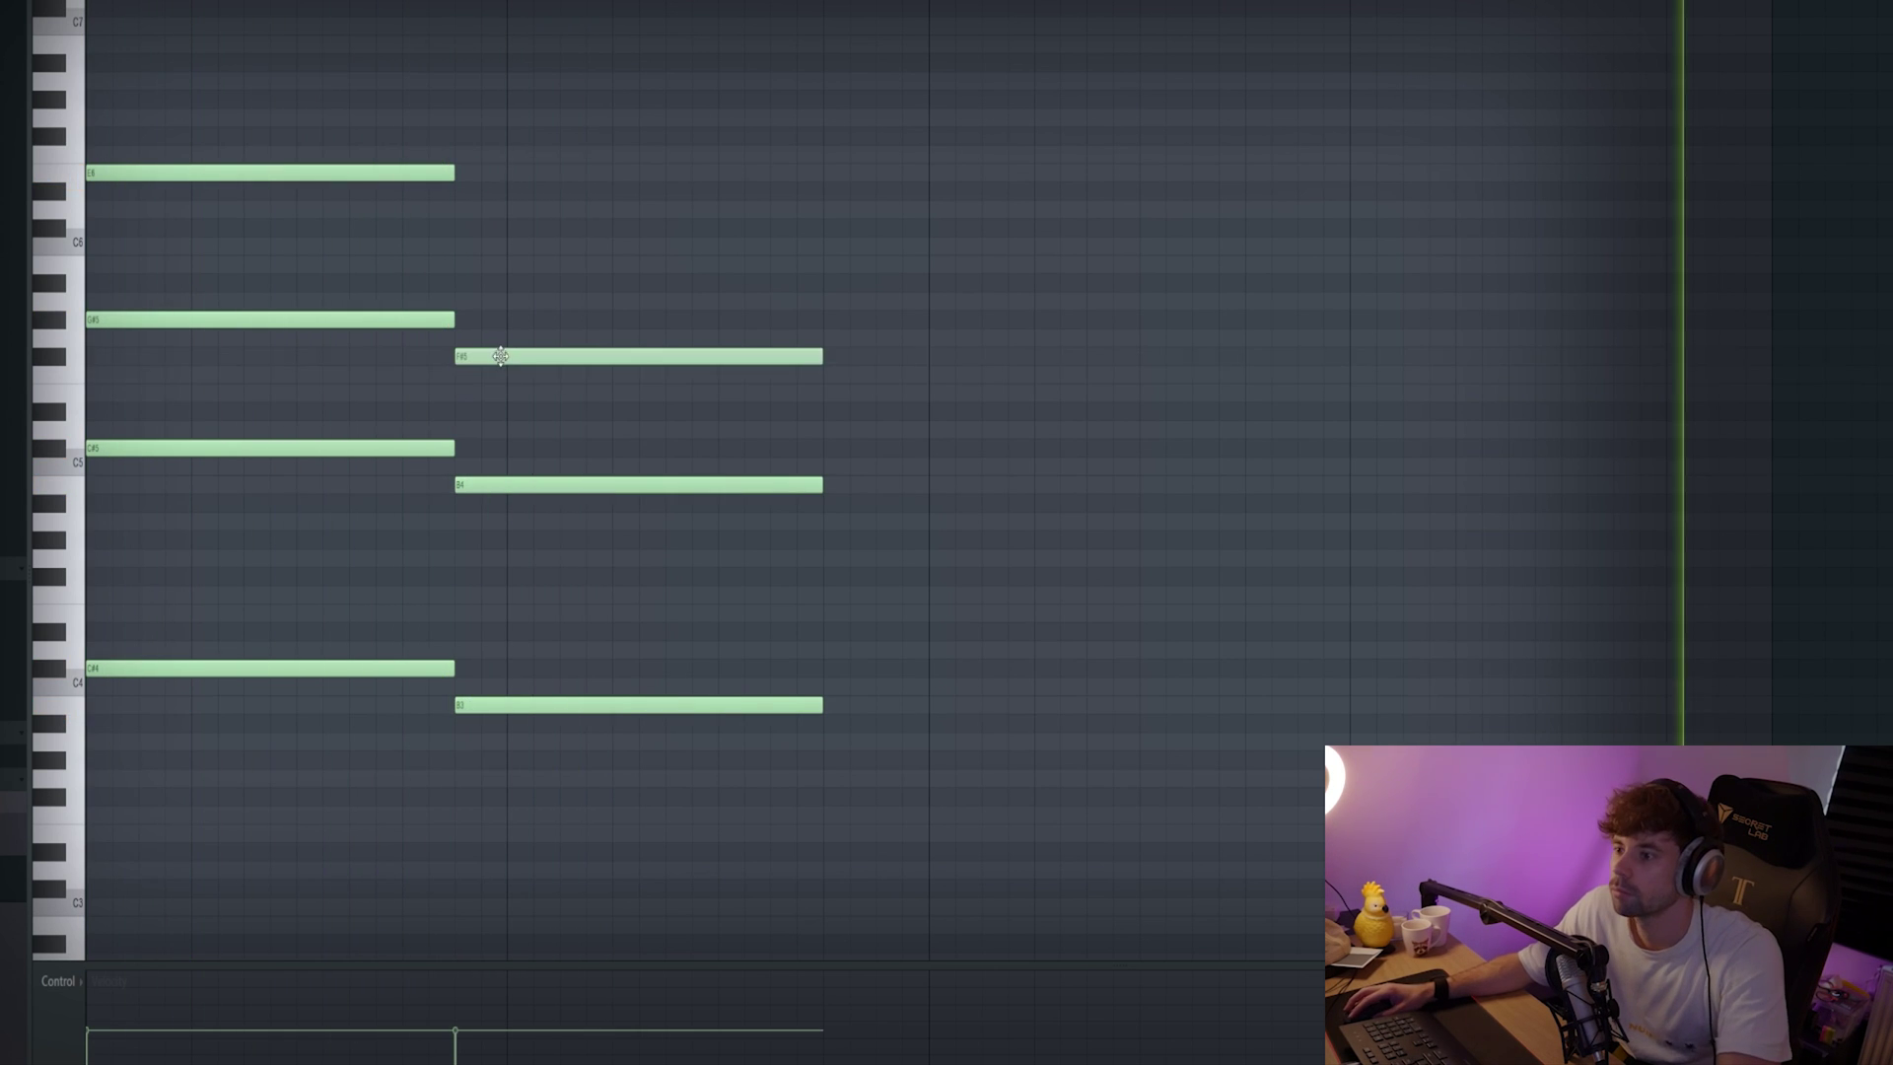
left_click(460, 191)
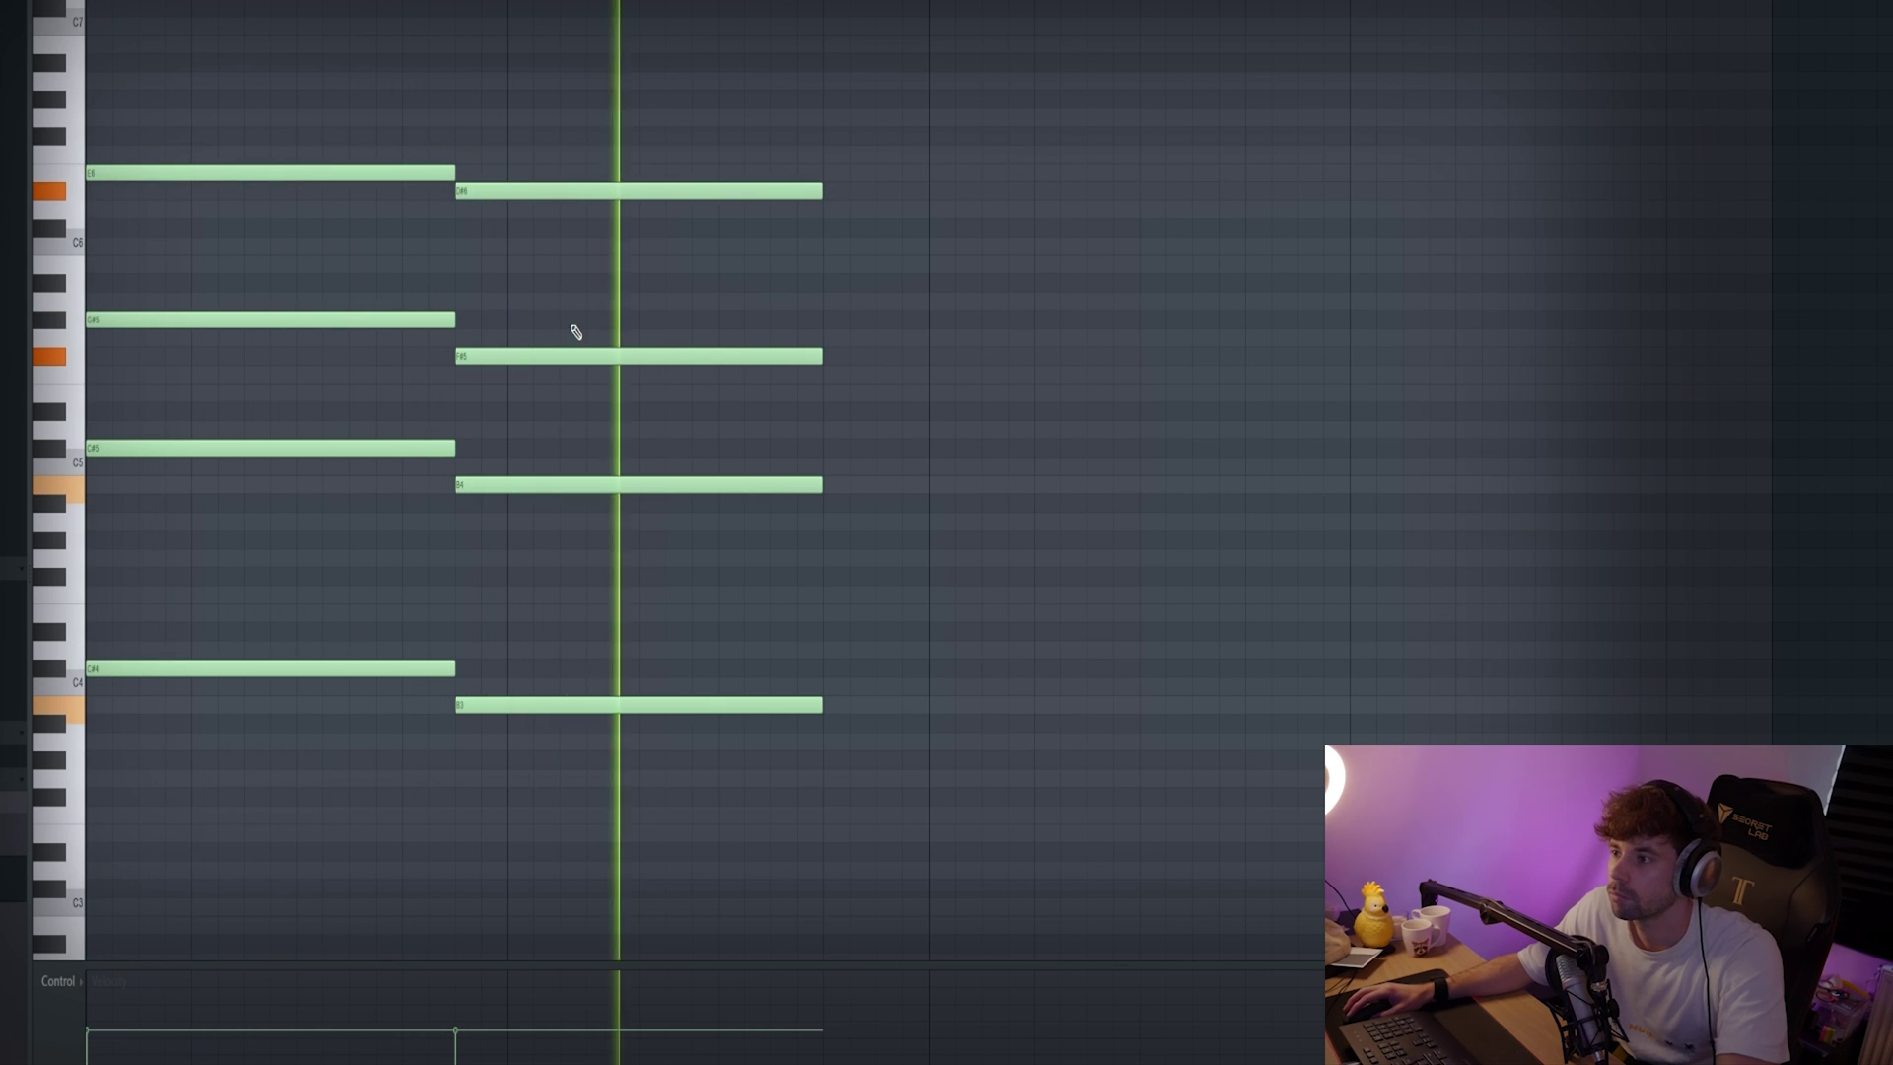
key("space")
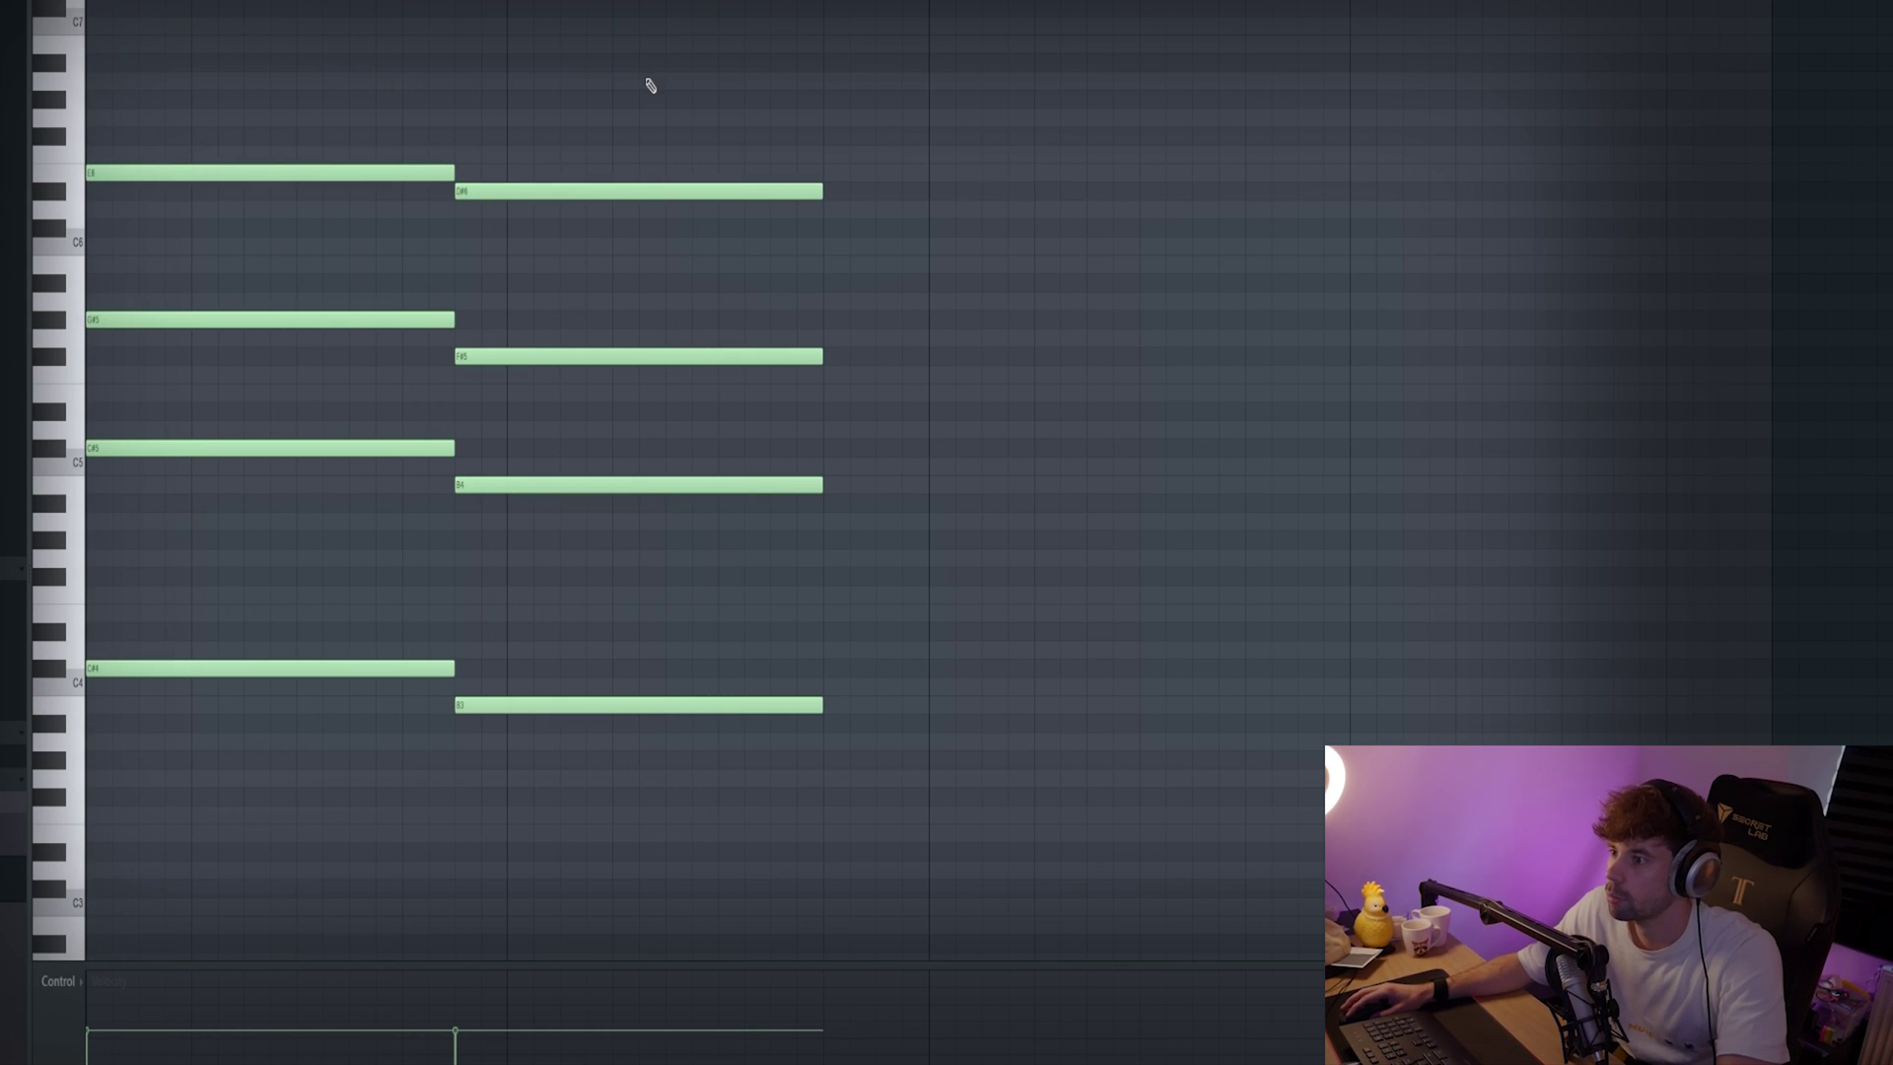
left_click_drag(647, 81, 707, 798)
left_click_drag(828, 194, 666, 194)
- Build the third chord from D#5, F4, B5 and a top D#6
left_click(678, 431)
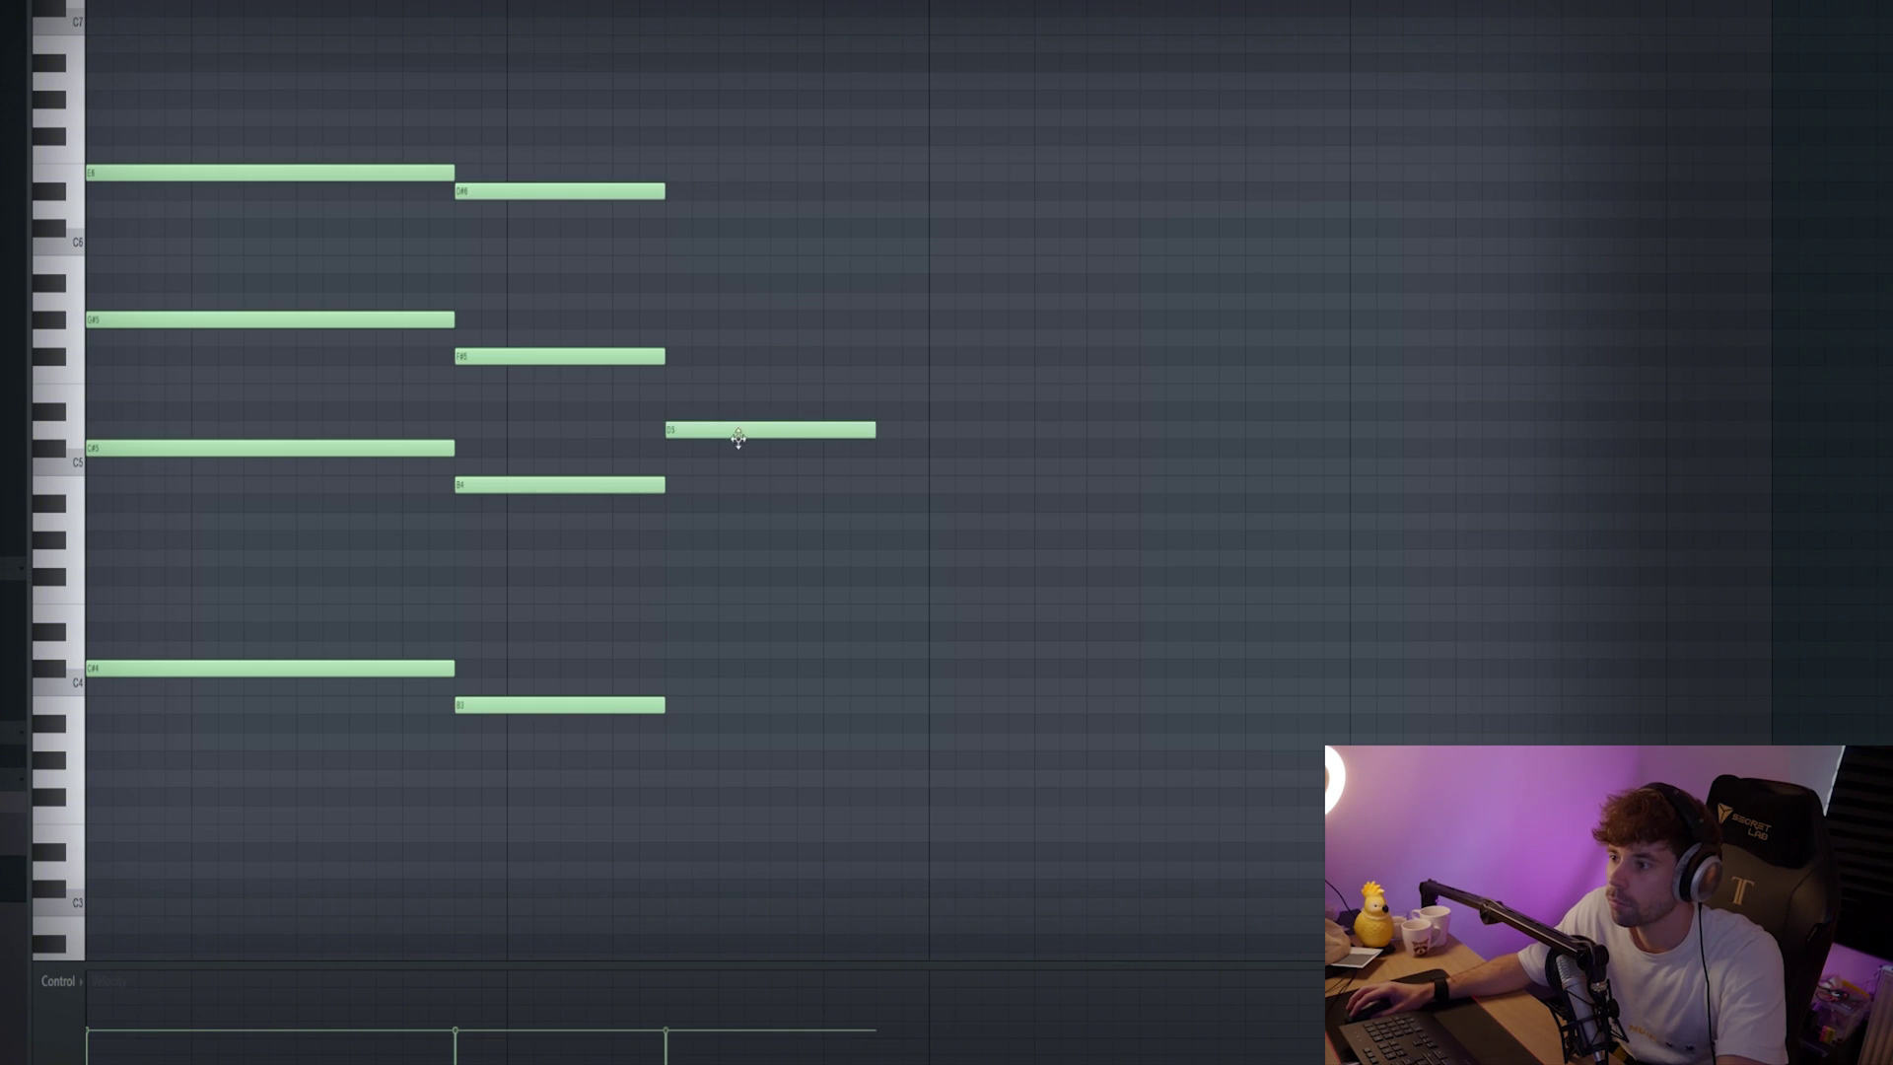
mouse_move(731, 437)
left_mouse_down()
mouse_move(726, 384)
mouse_move(726, 413)
left_mouse_up()
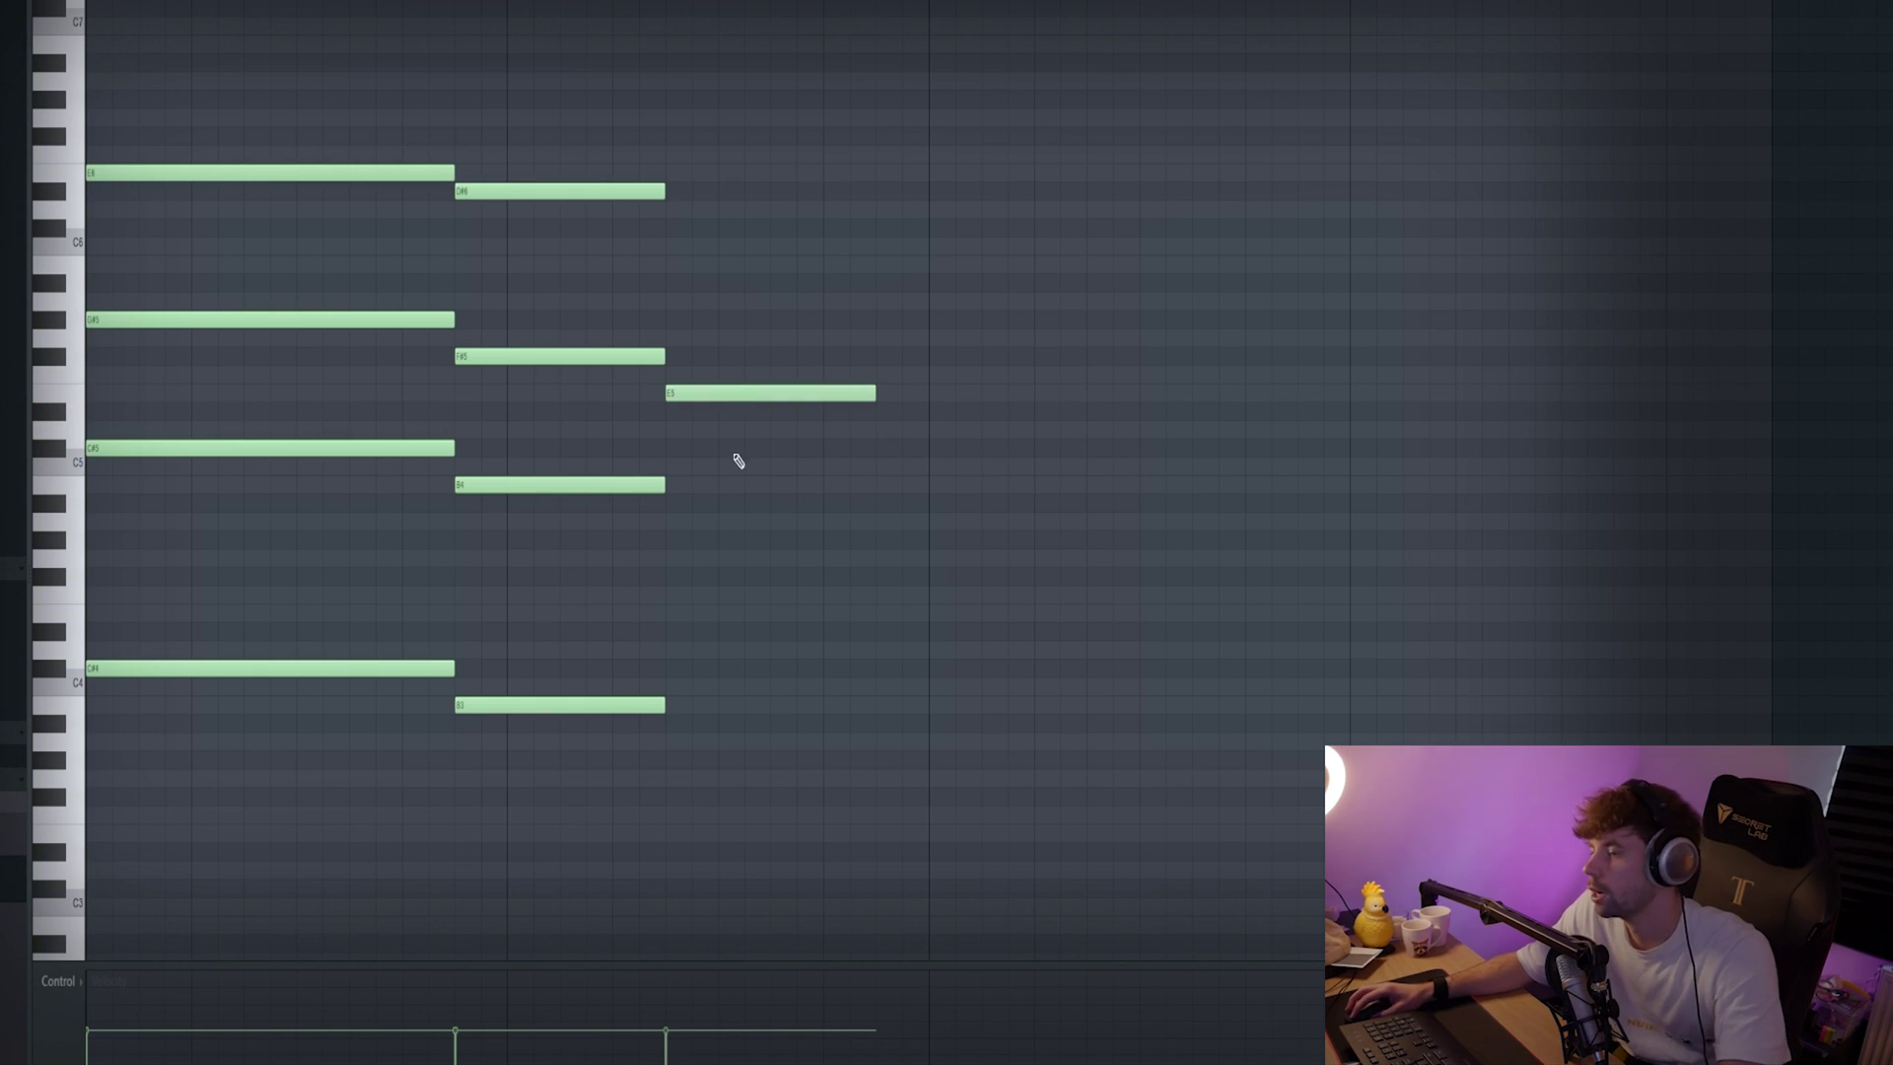
left_click(703, 592)
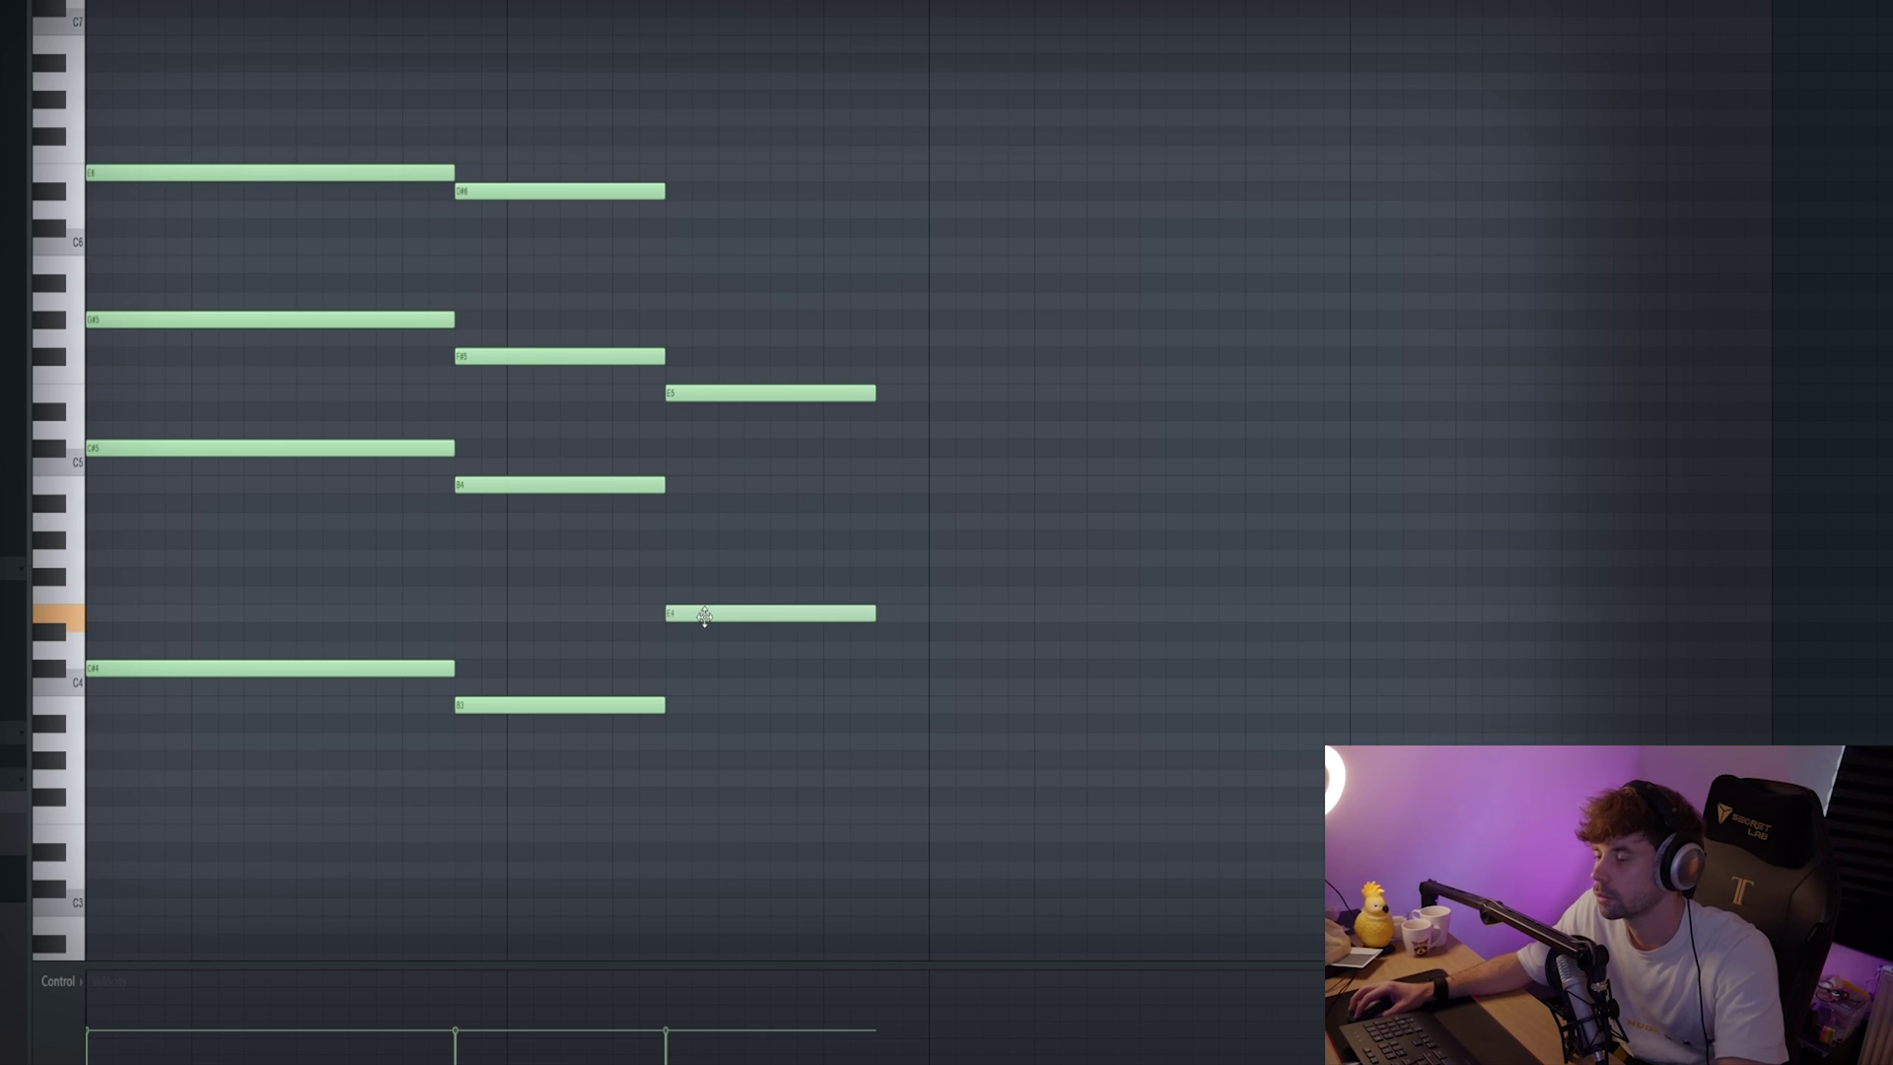
left_click_drag(674, 280, 695, 256)
left_click_drag(742, 197, 710, 99)
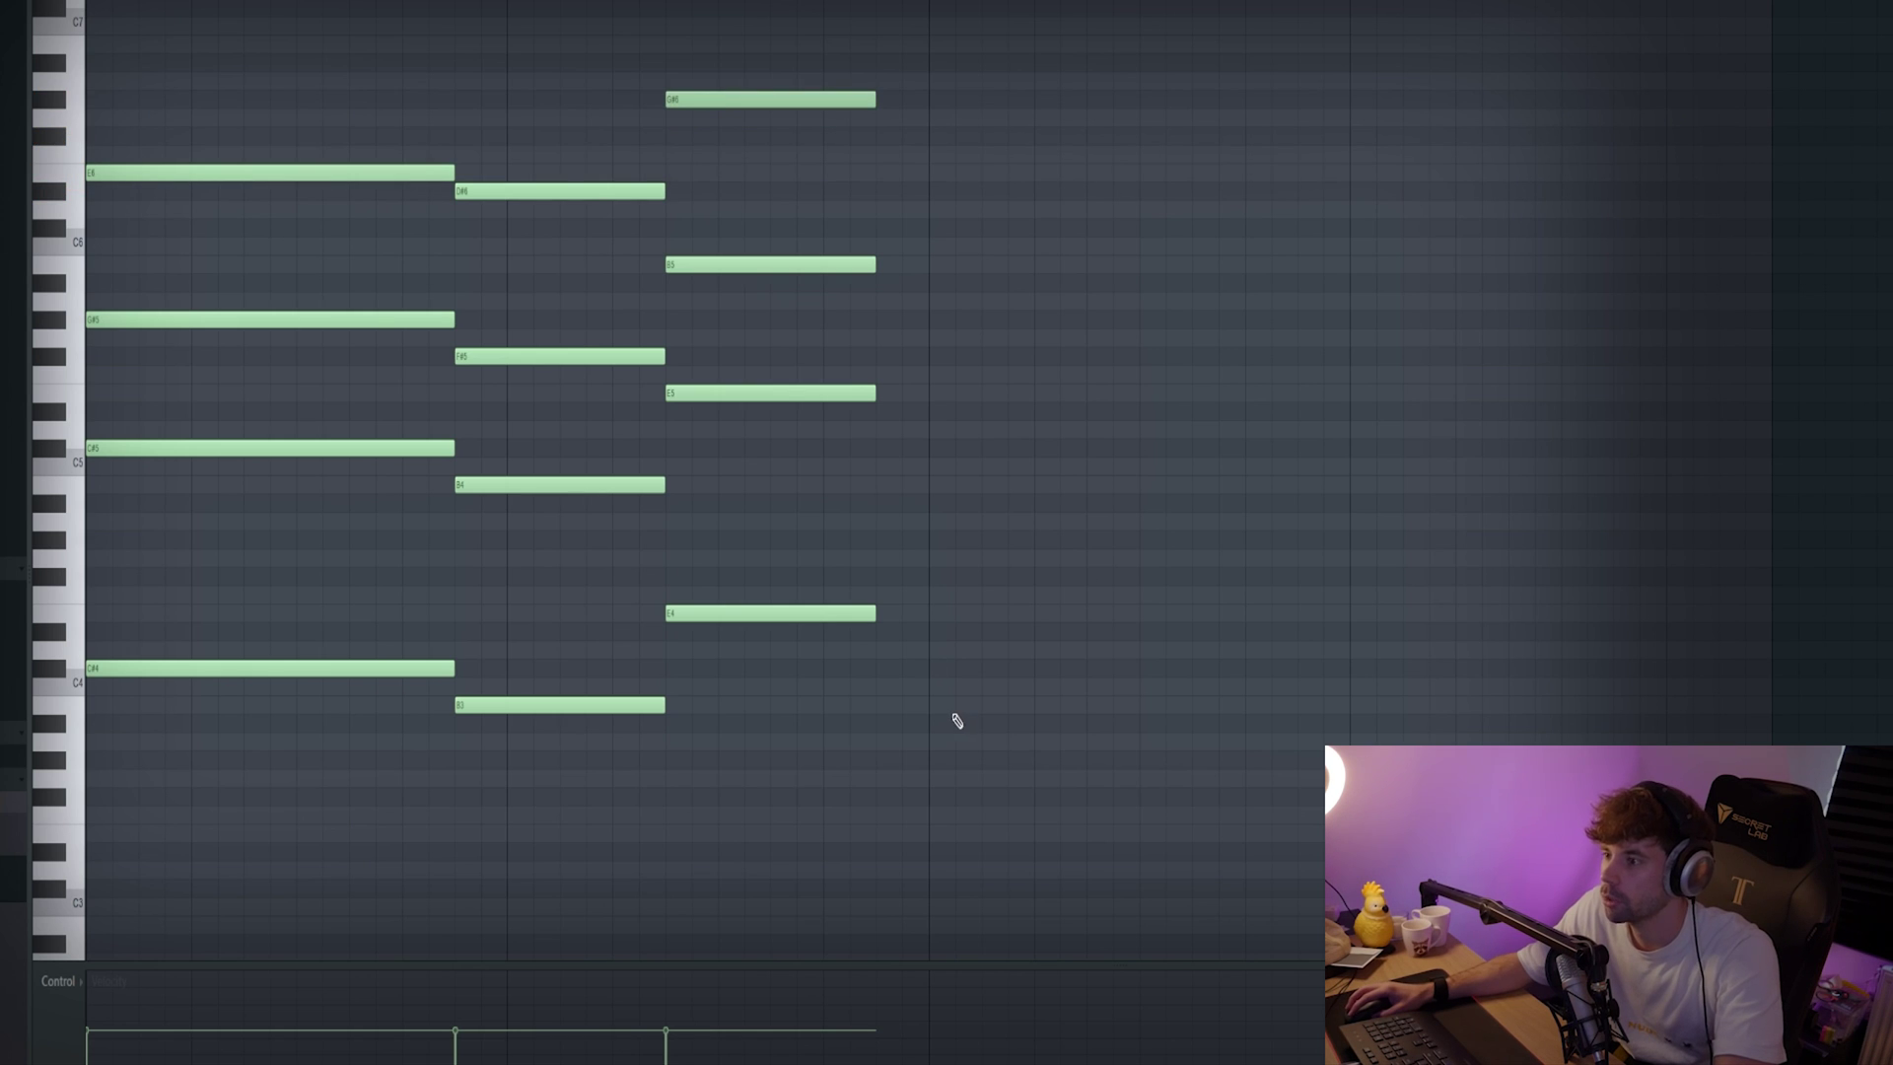
key("space")
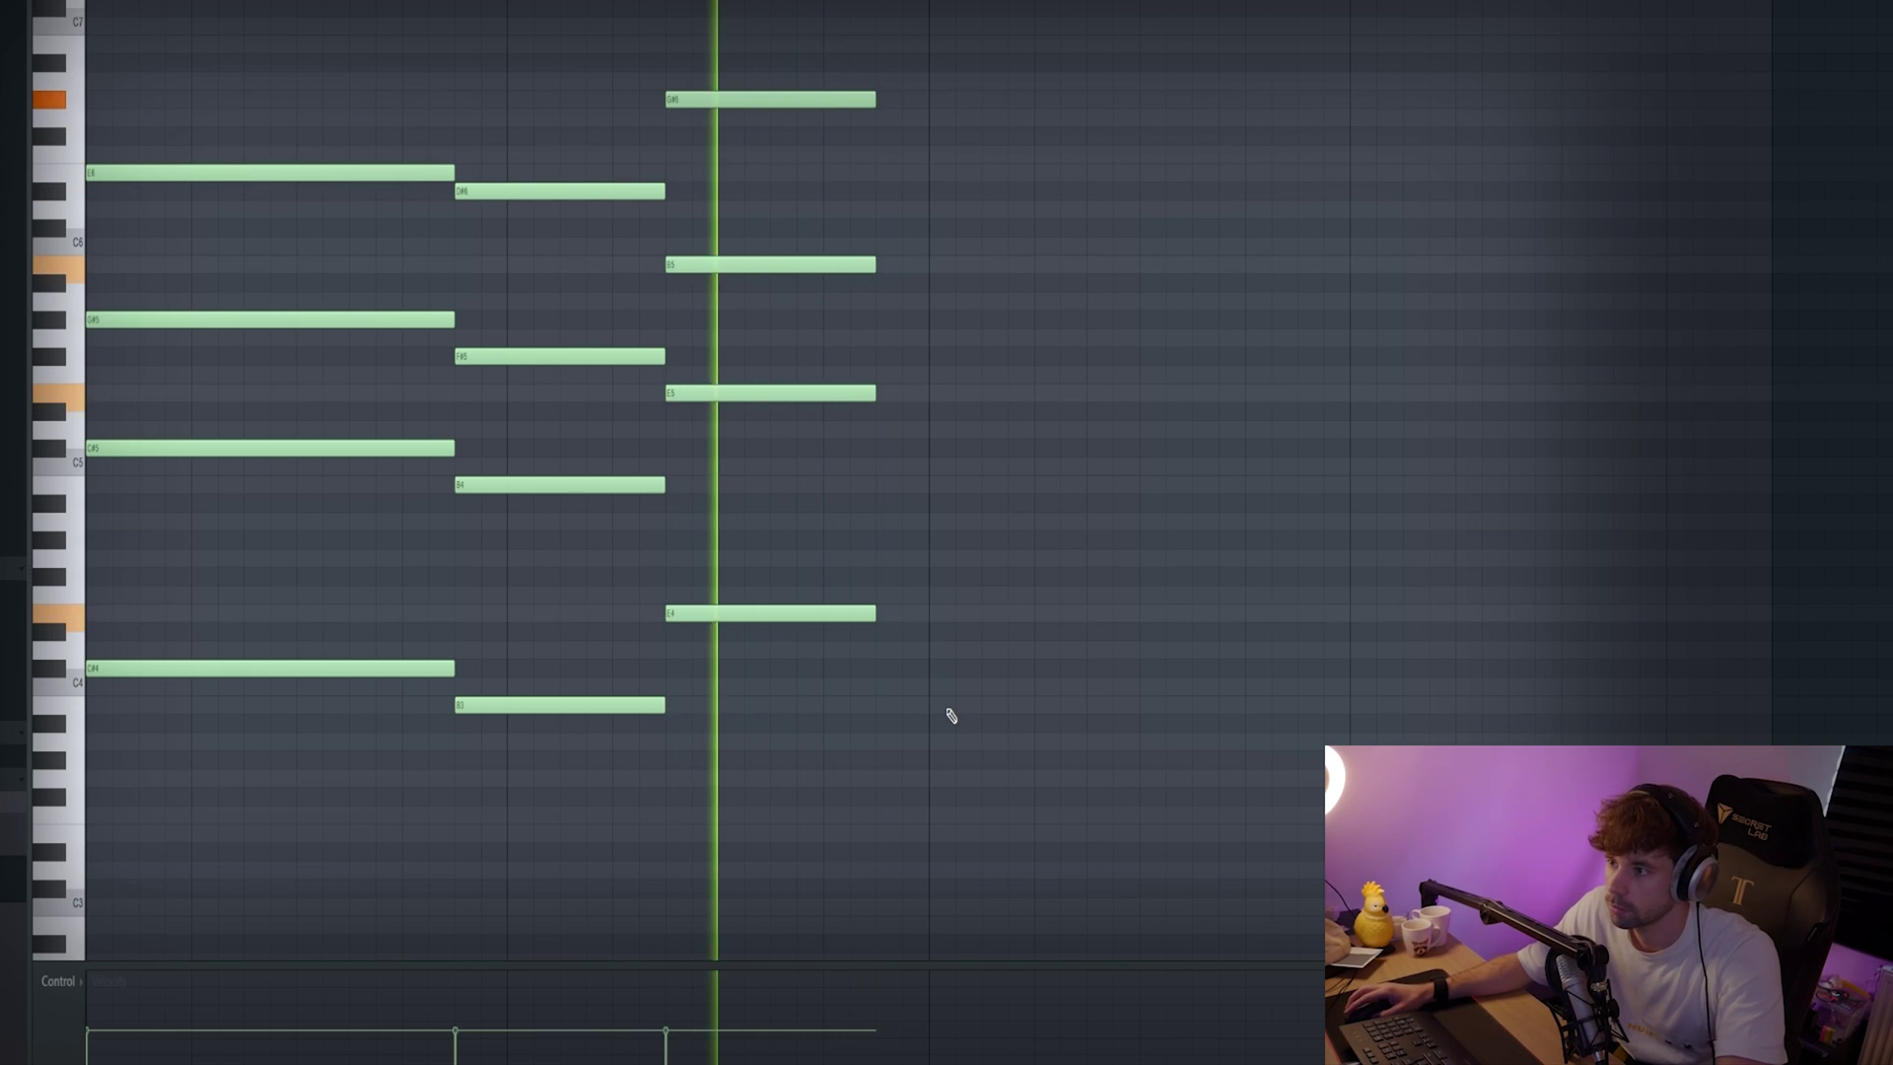
key("space")
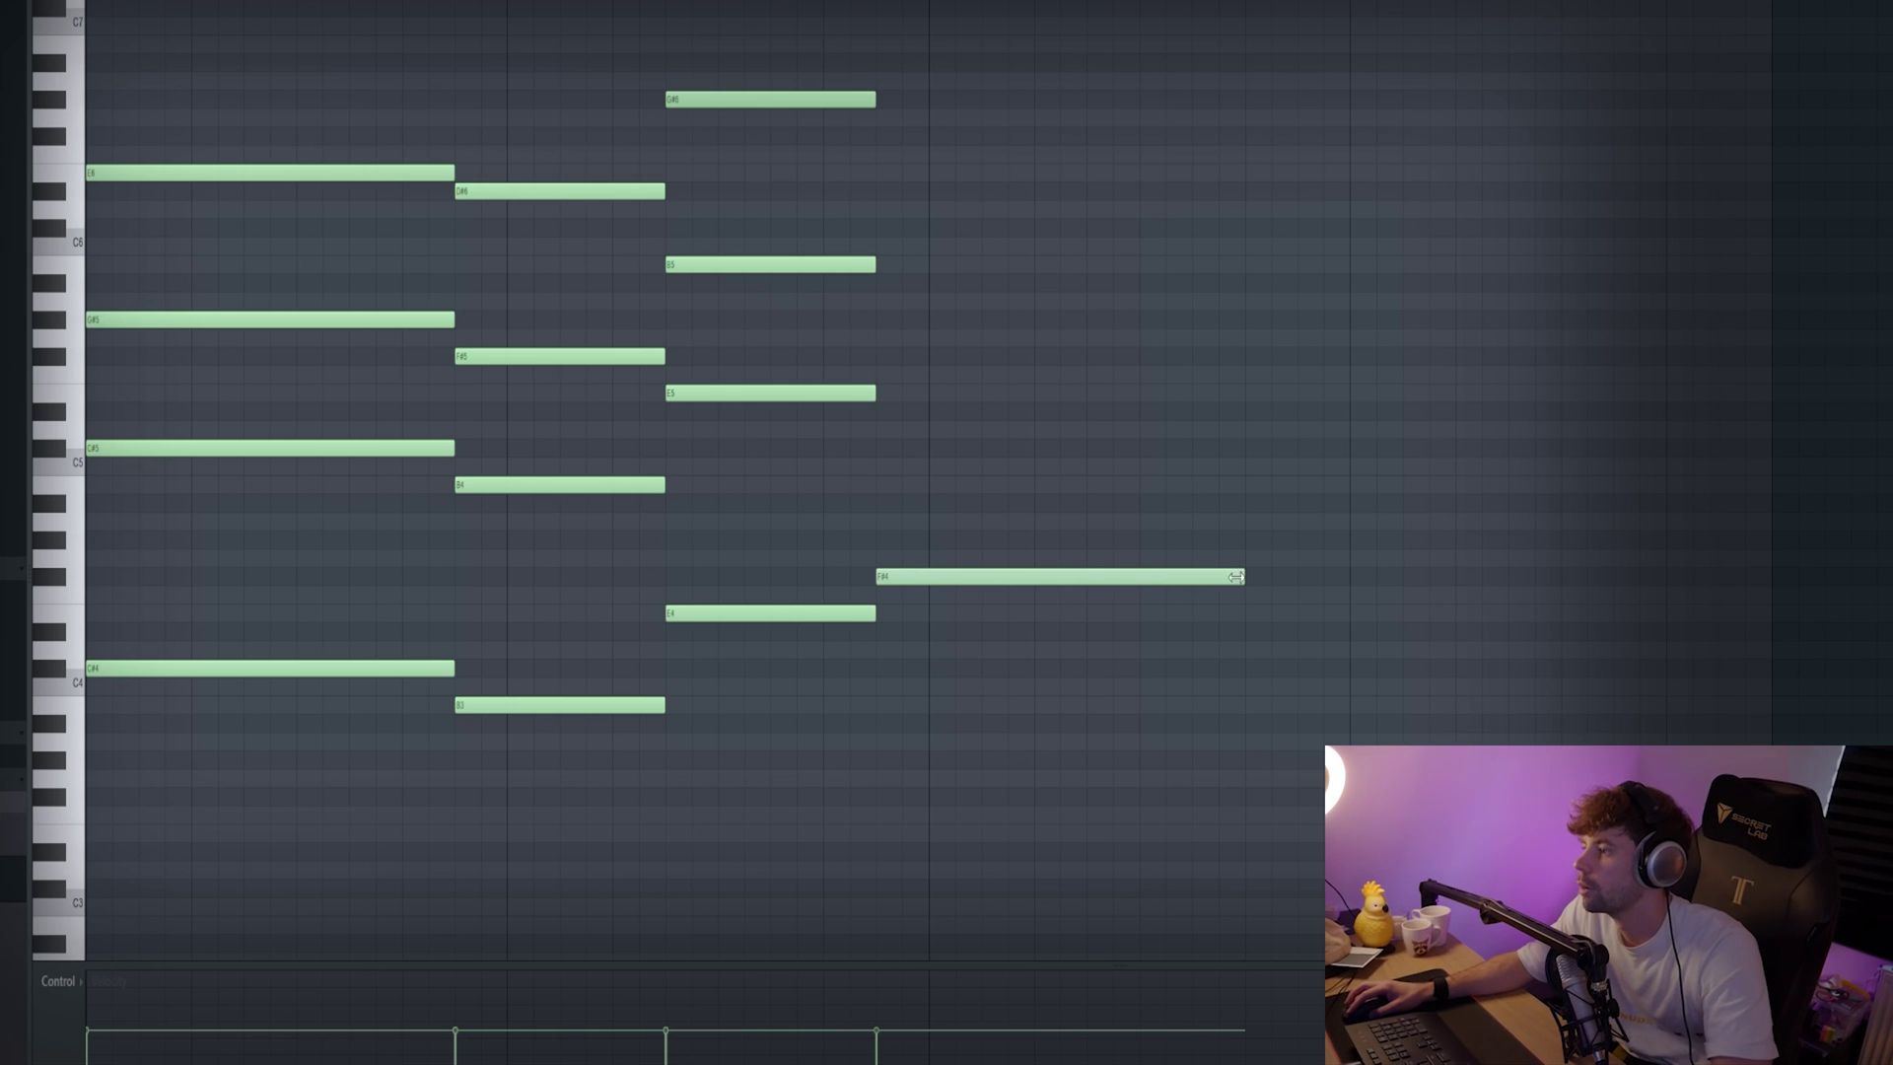
- Add the fourth chord's long F#5 and F#3 notes and play the progression
key("space")
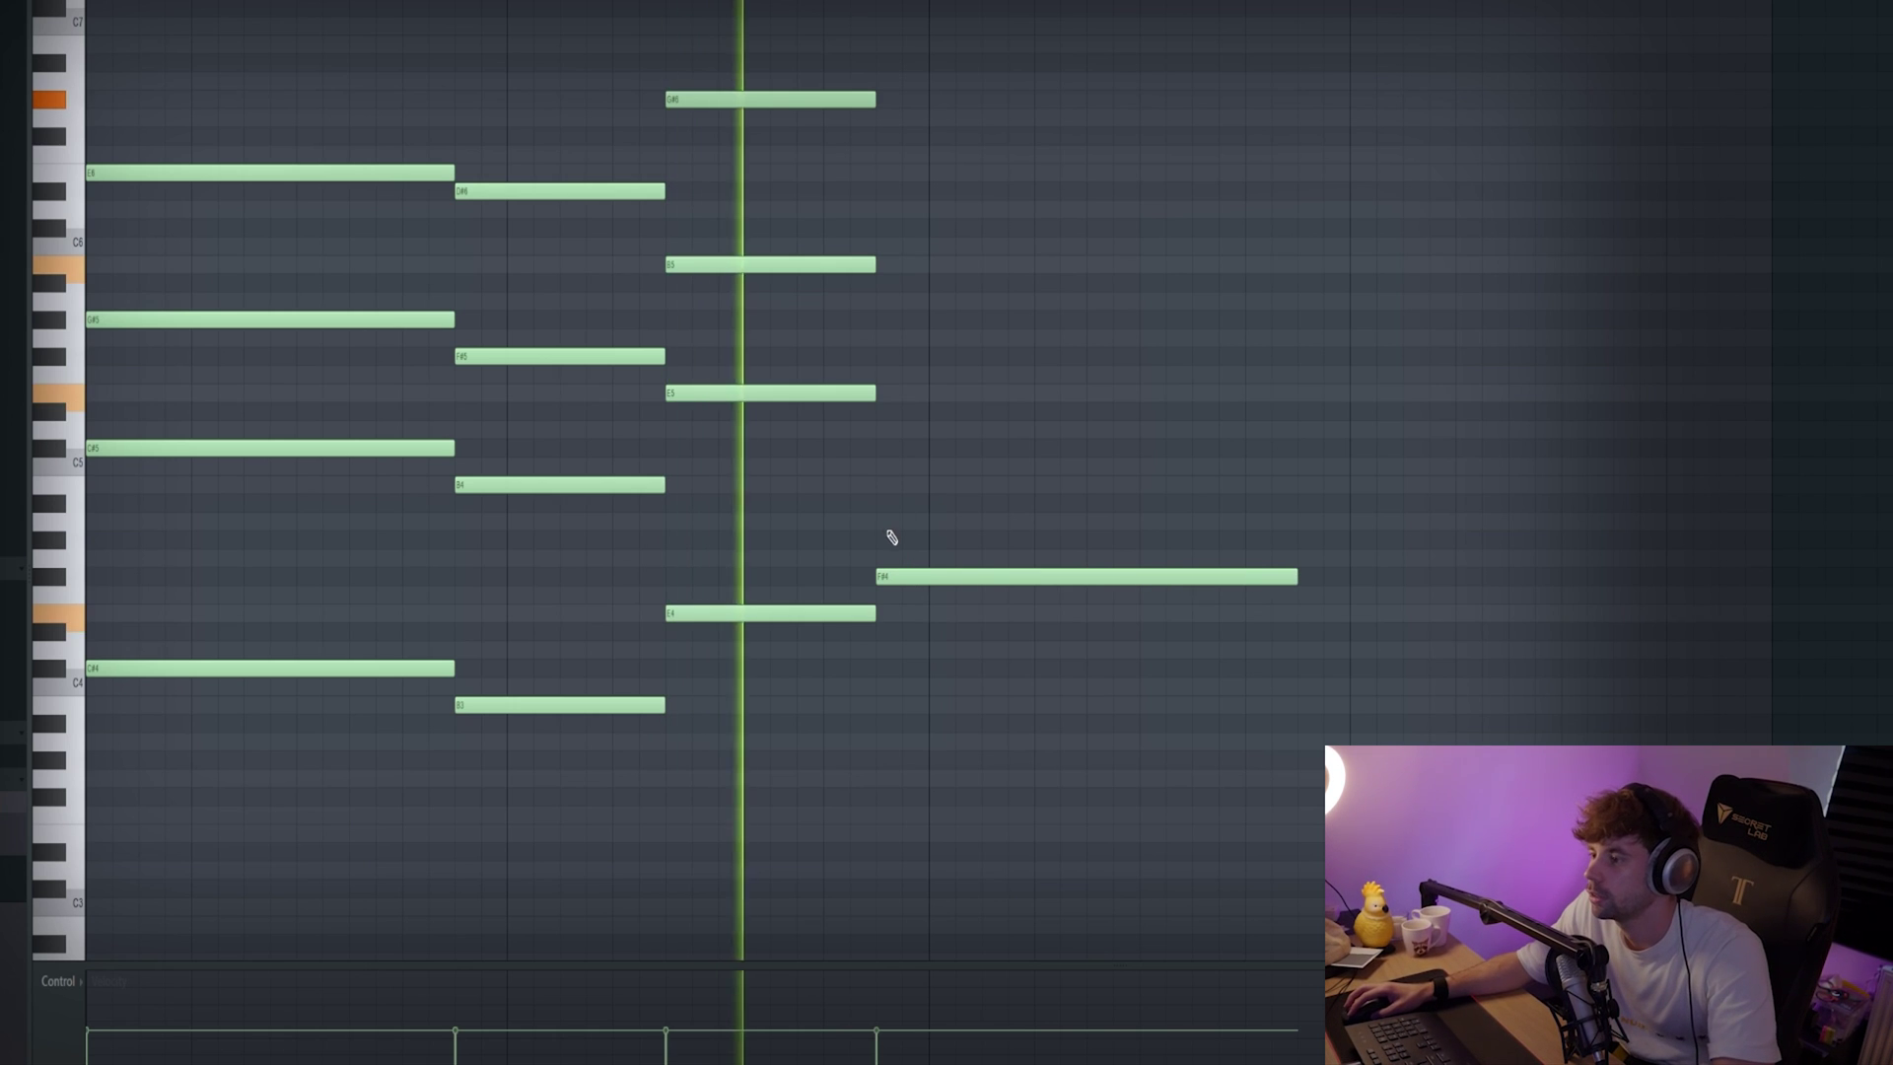
left_click(908, 465)
left_click_drag(908, 466, 932, 286)
left_click_drag(899, 777, 896, 791)
key("space")
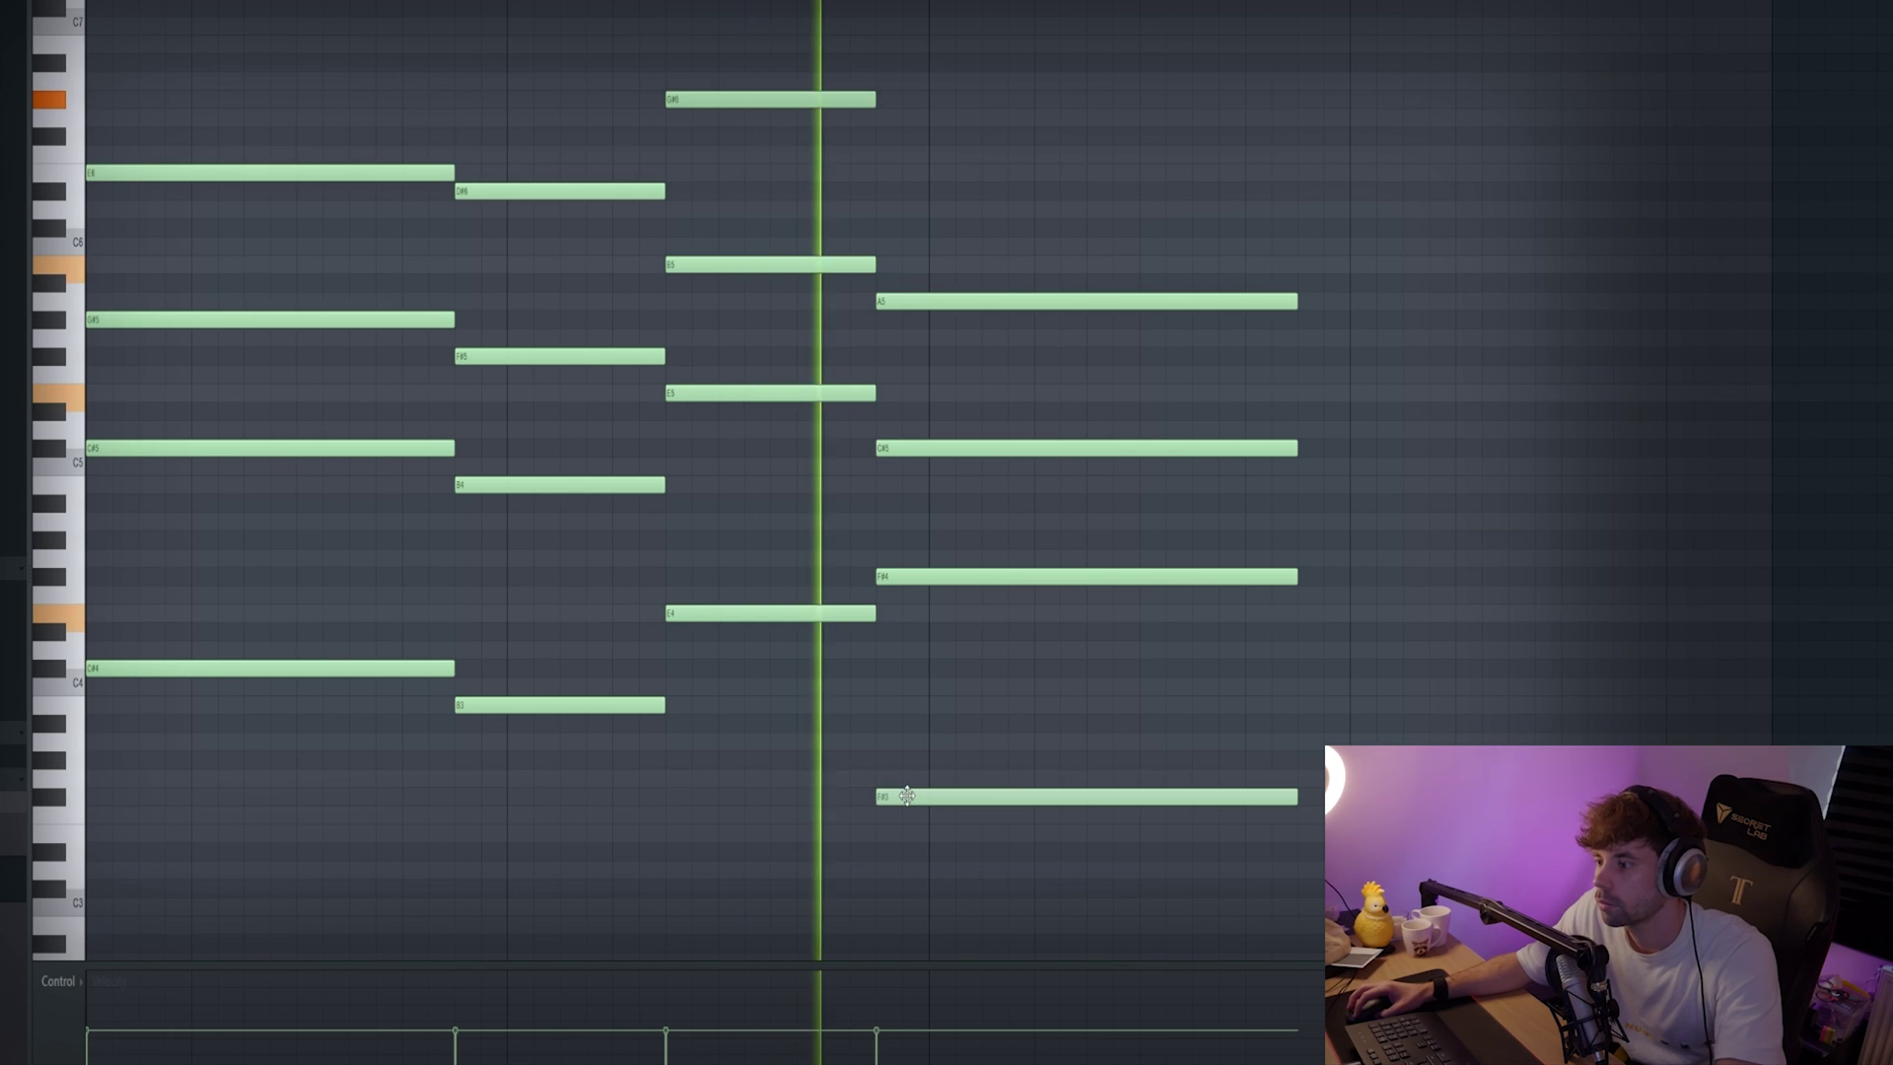
key("space")
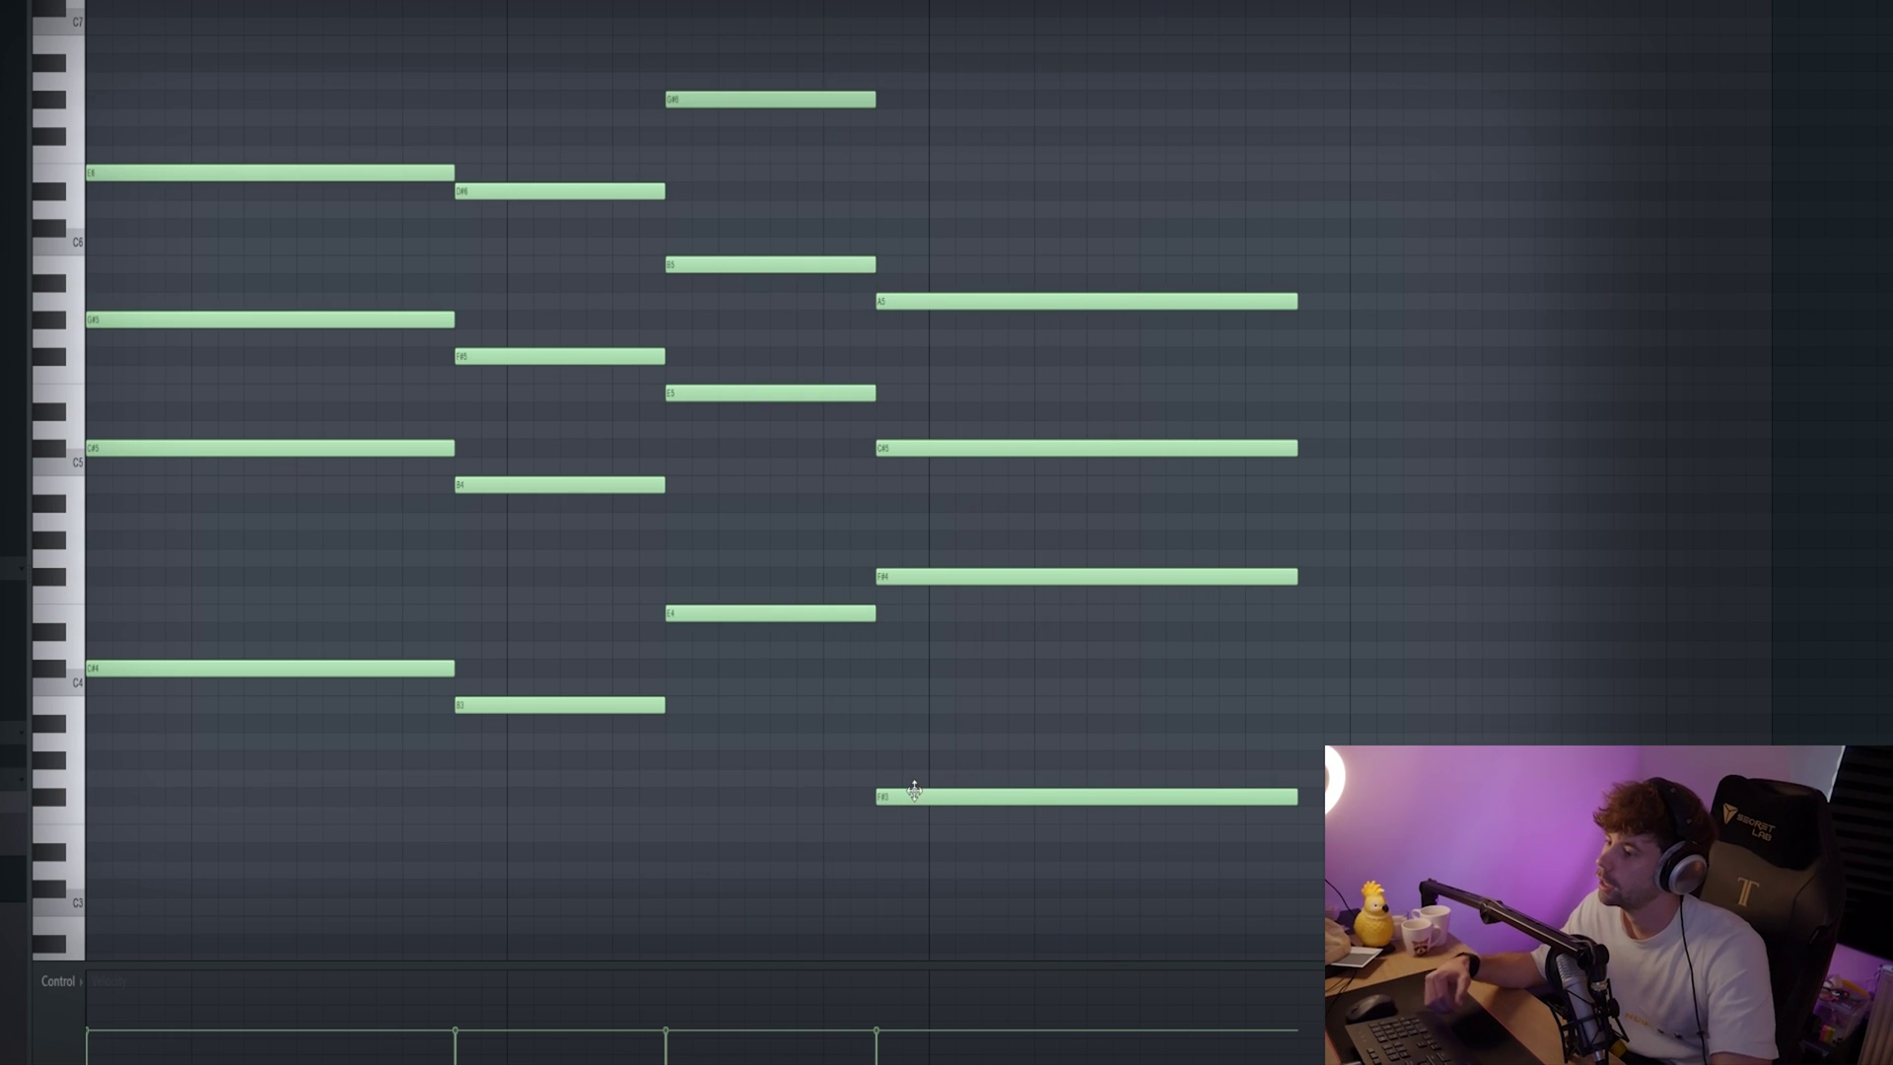
key("space")
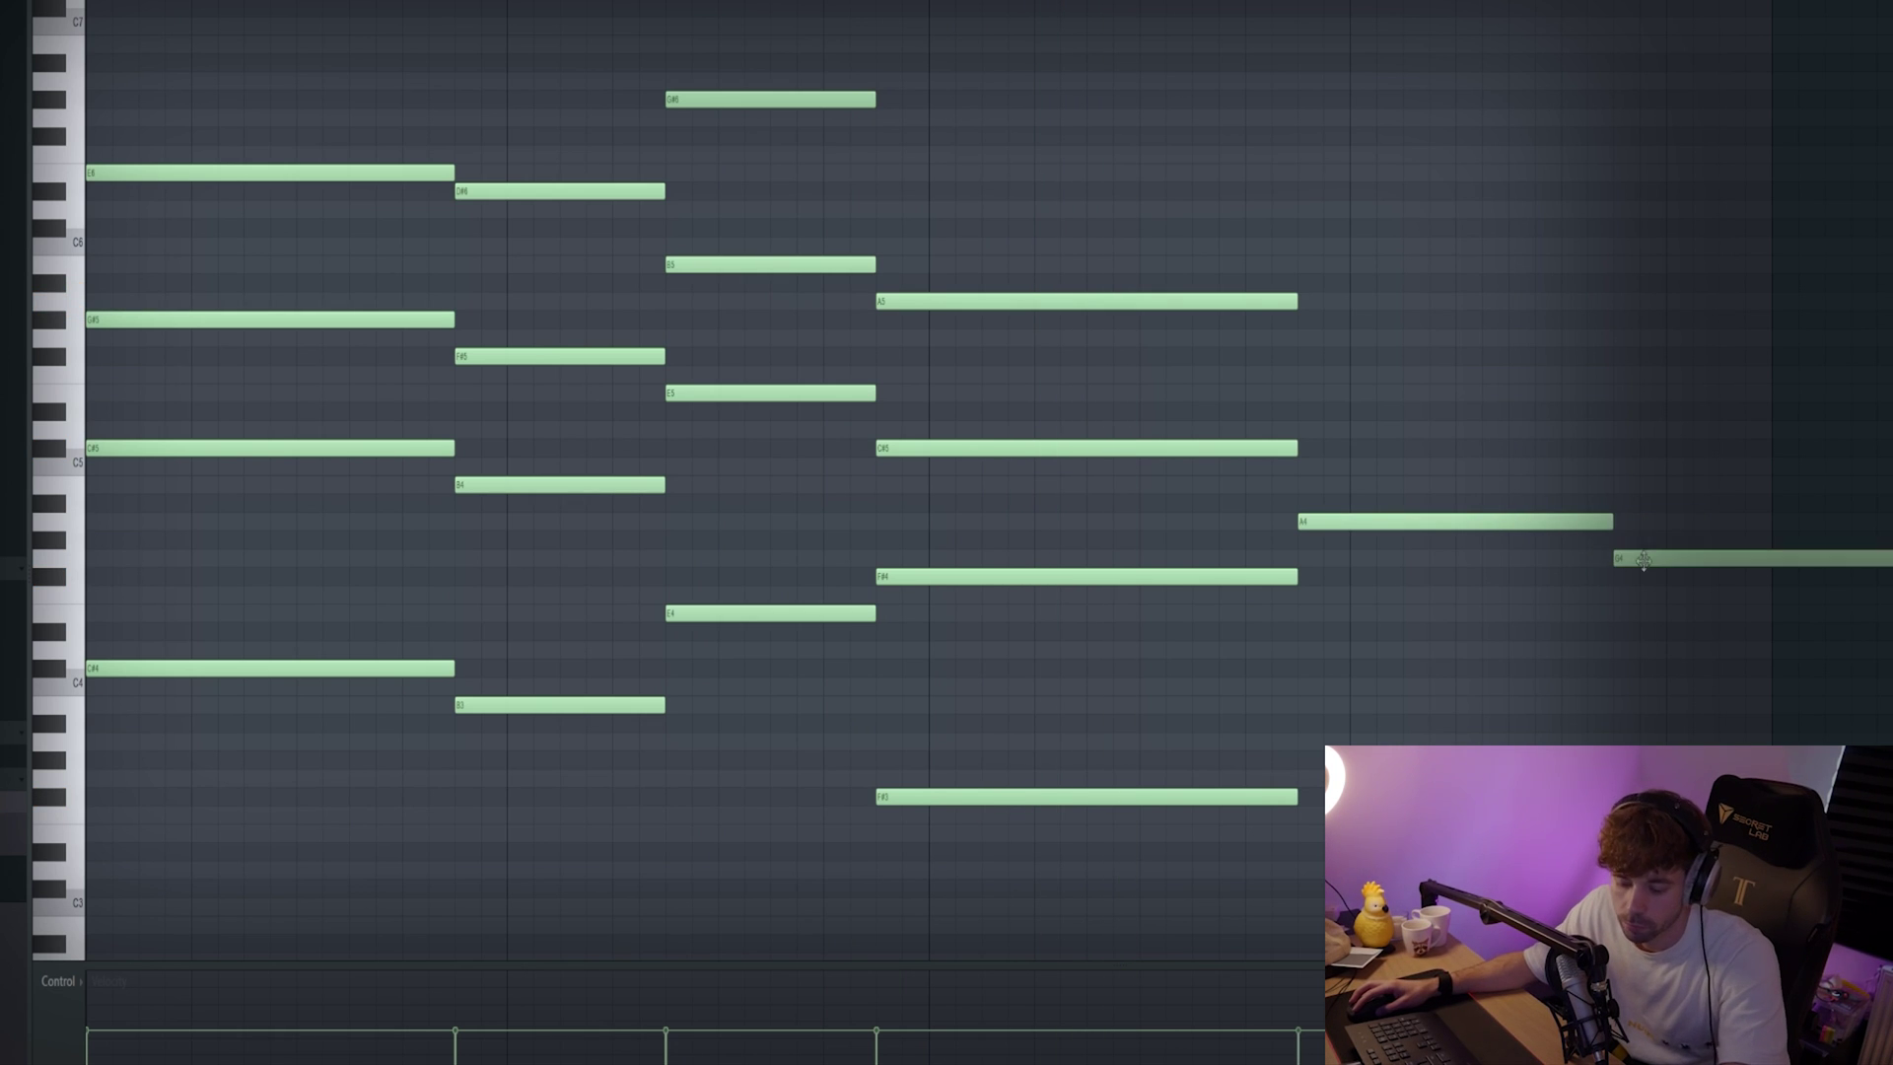
- Raise the later G4 to G#4 and copy the A4 and G#4 notes down an octave
left_click_drag(1643, 559, 1643, 540)
left_click_drag(1804, 620, 1514, 460)
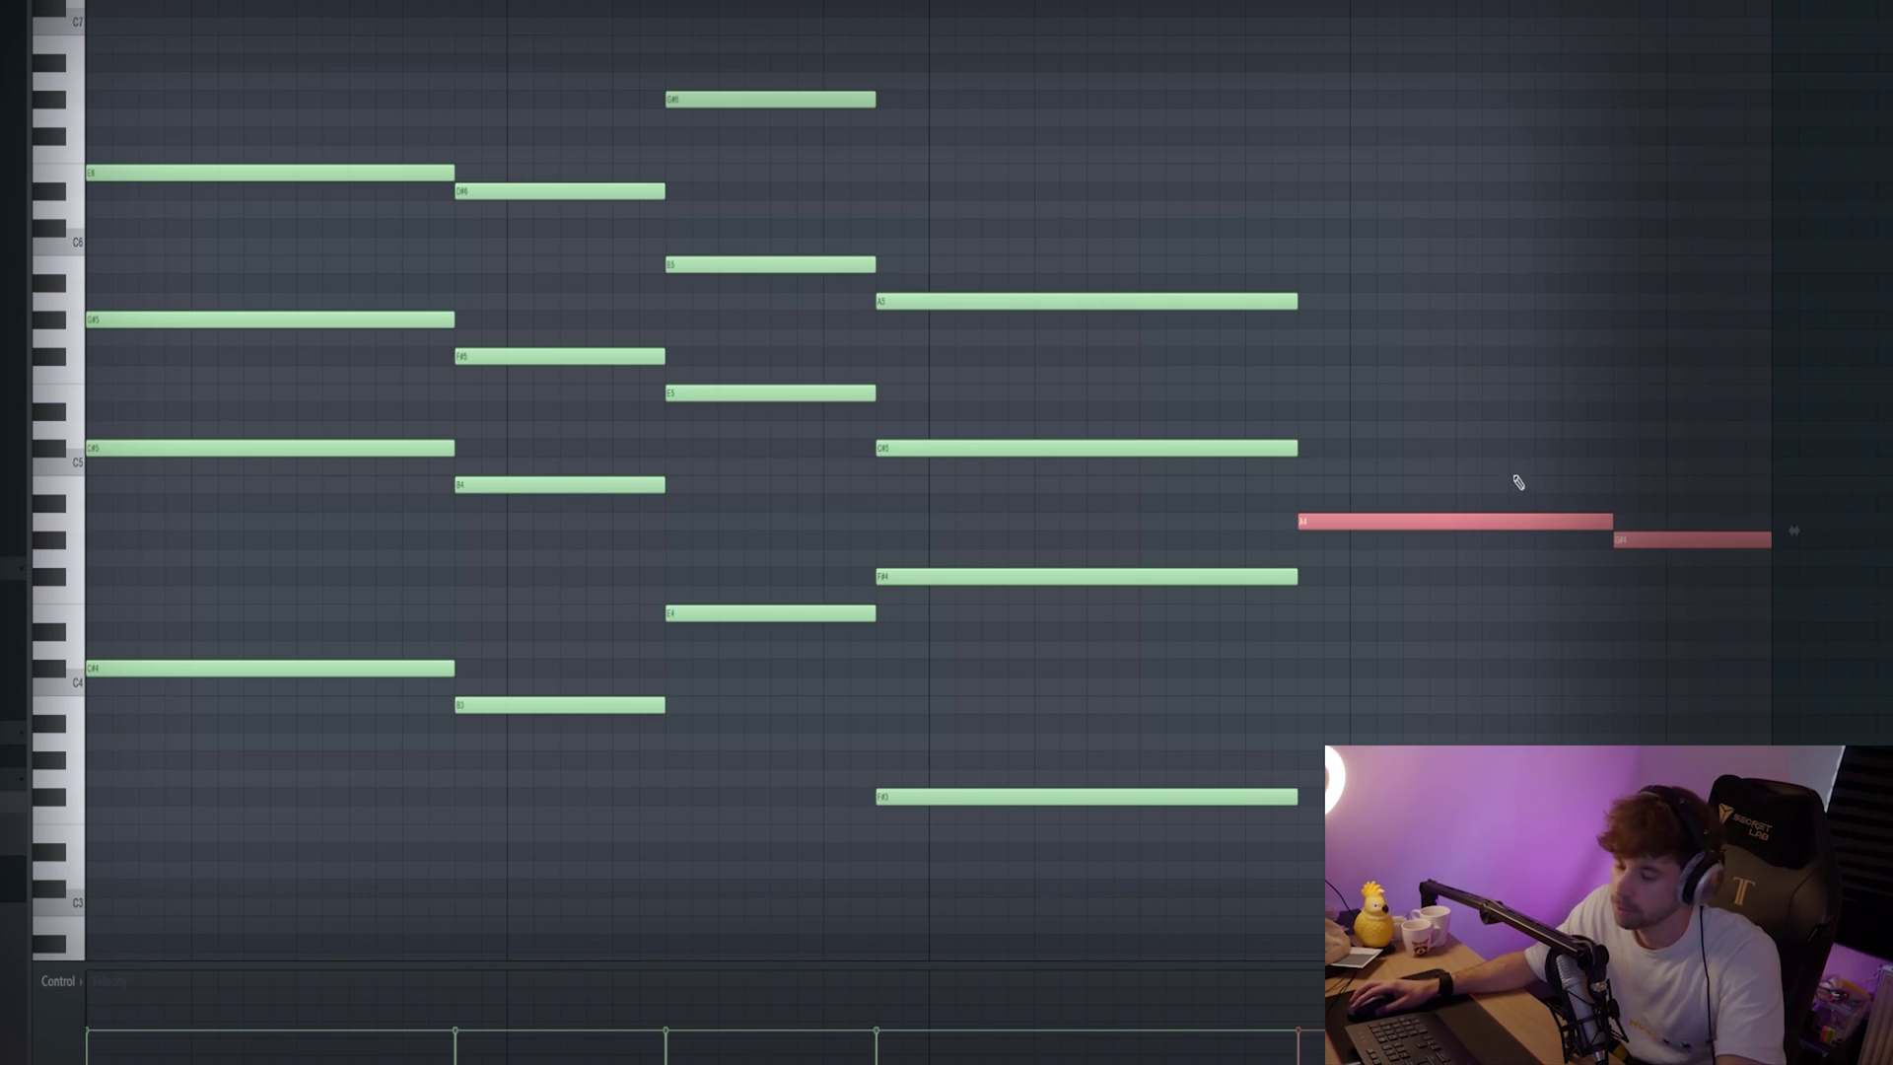
left_click_drag(1360, 523, 1357, 741)
key("space")
scroll(1453, 719, "down", 1)
scroll(1487, 689, "up", 2)
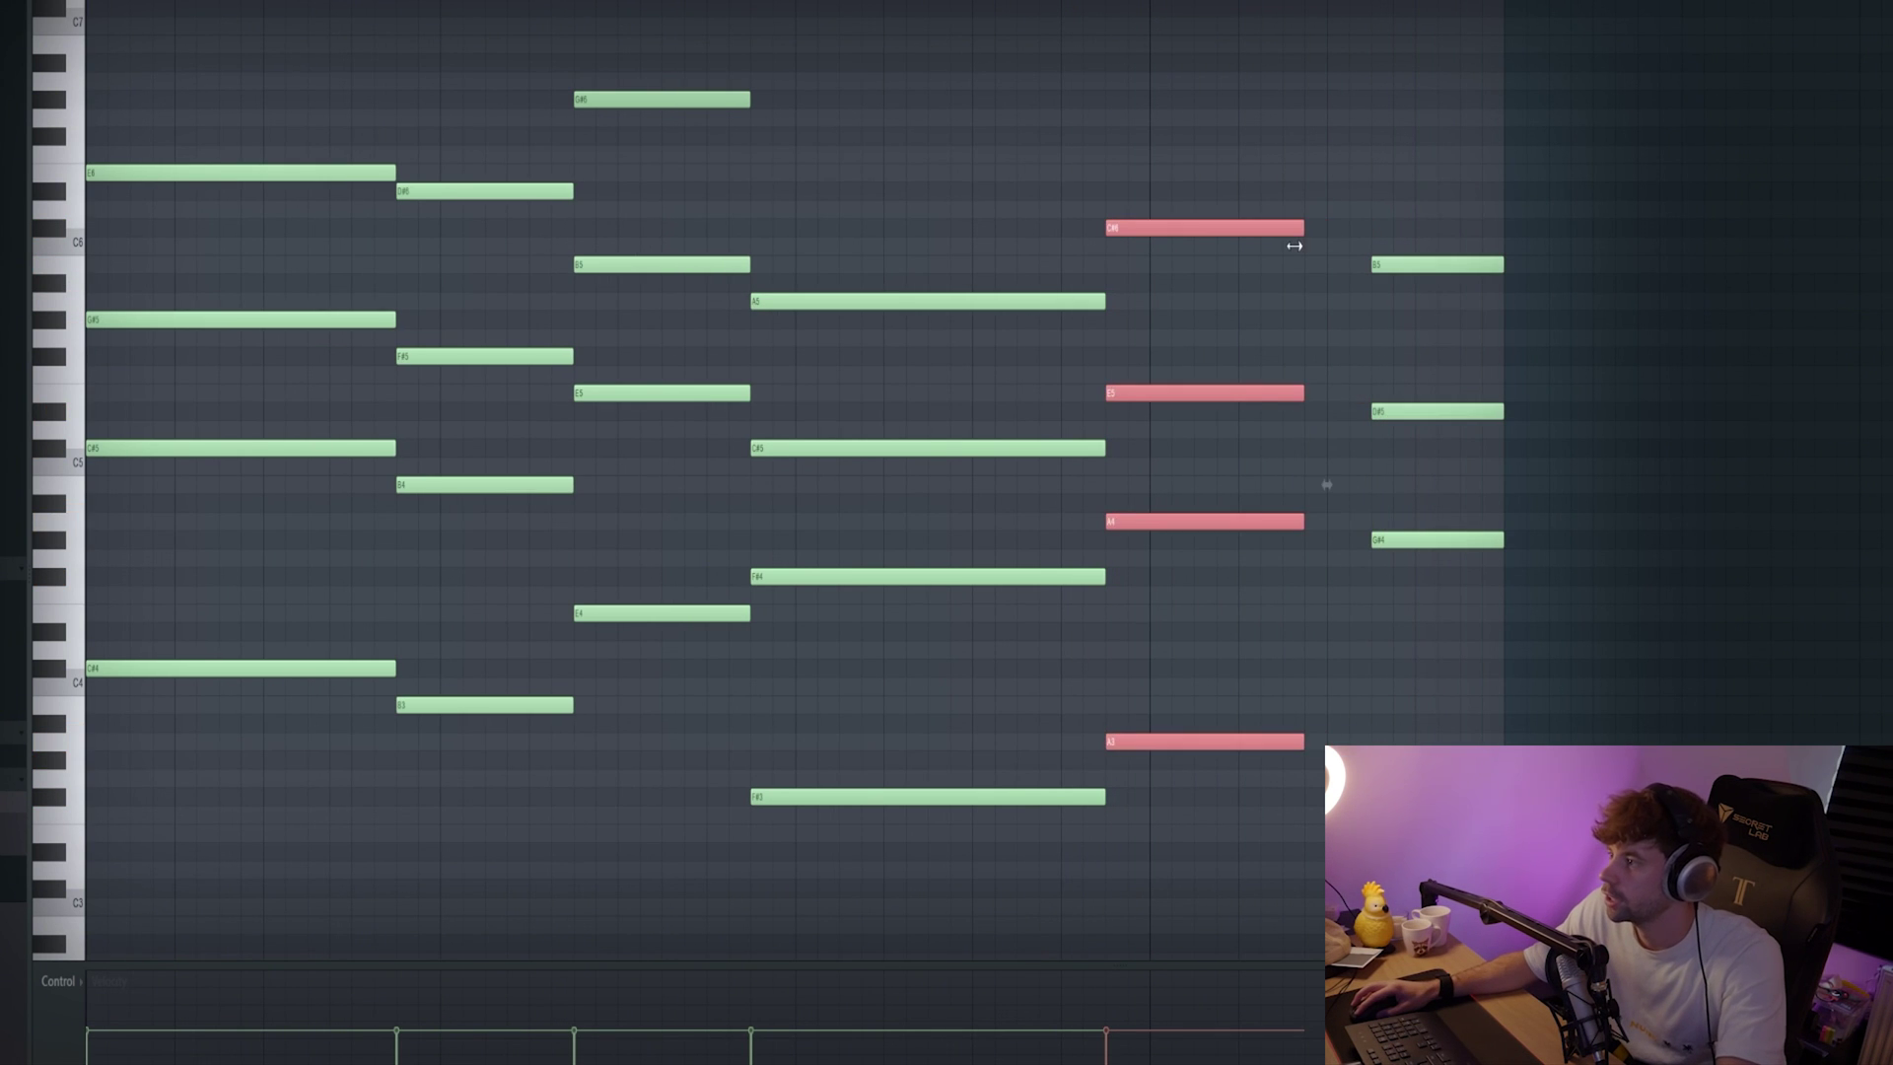
- Shorten the chord notes near the end and lengthen the B5, D#5 and G#4 notes
left_click_drag(1294, 246, 1273, 246)
key("space")
left_click_drag(1339, 190, 1437, 512)
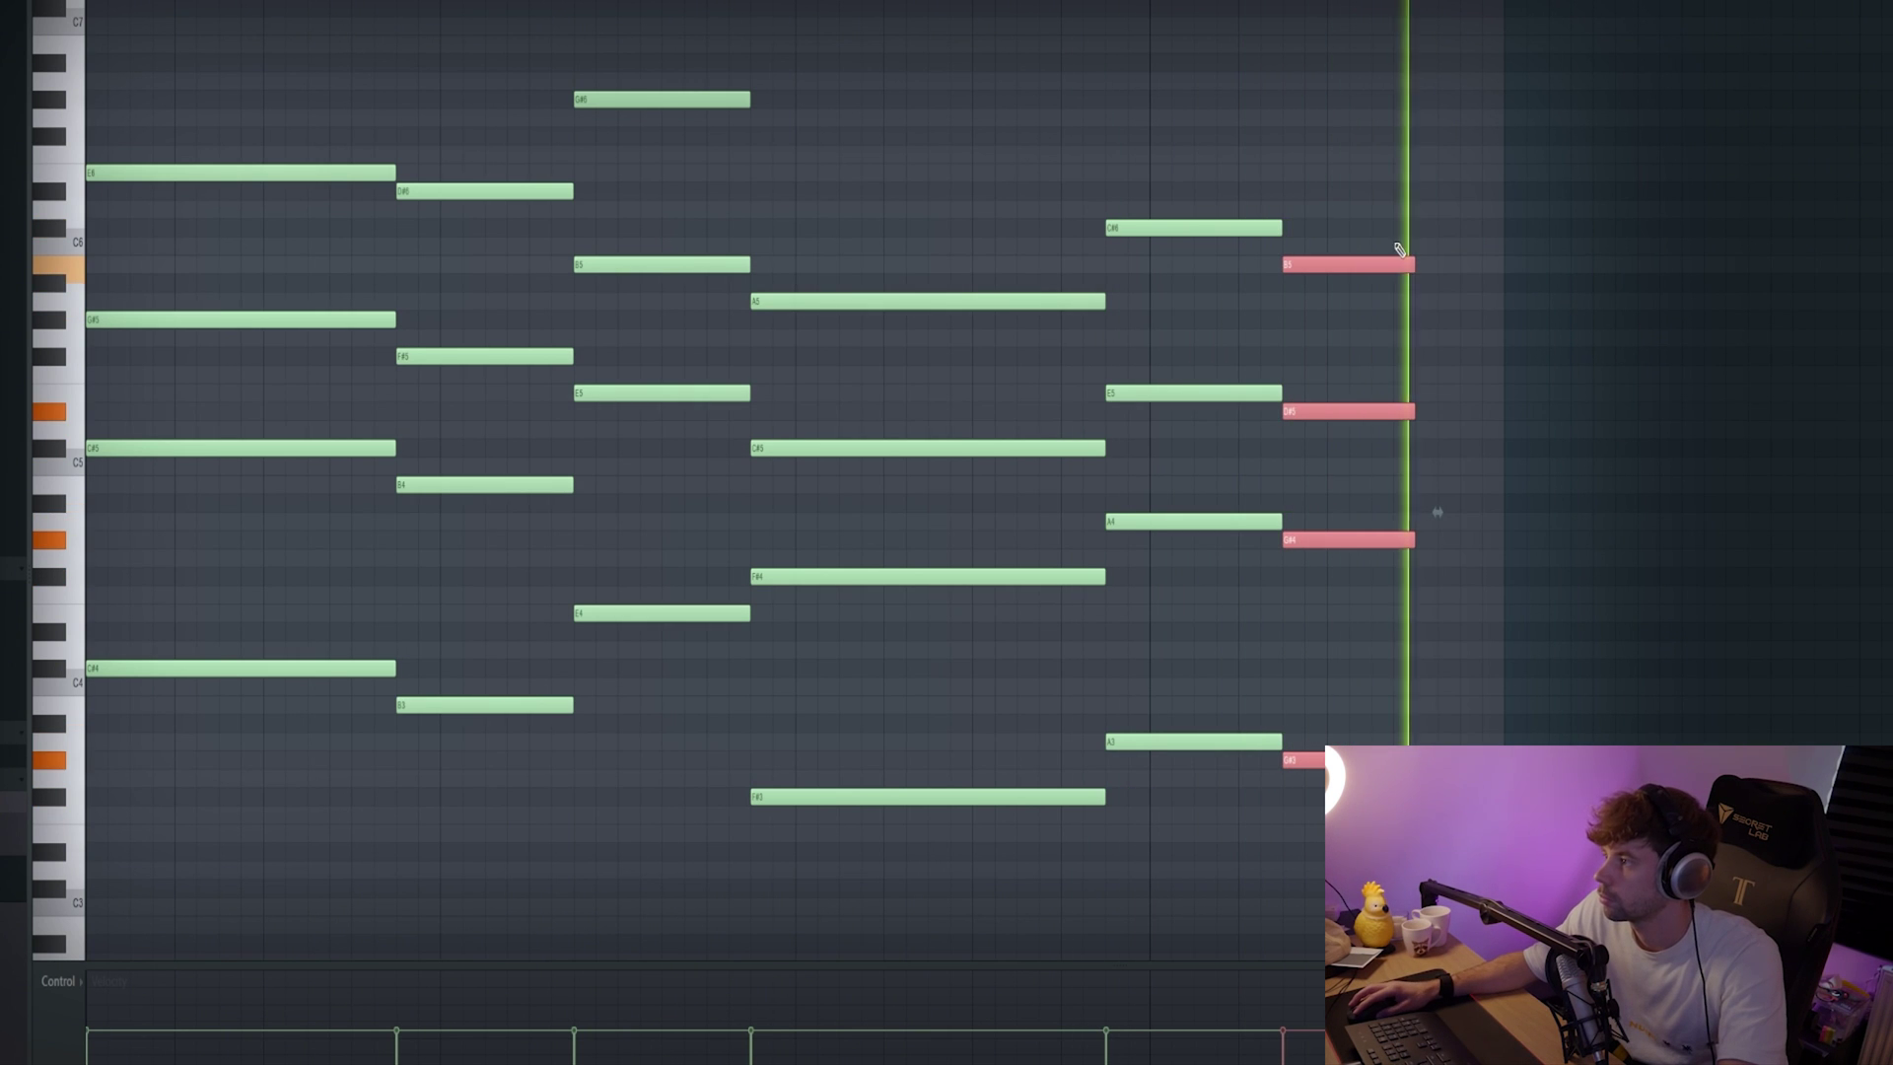
left_click_drag(1412, 276, 1499, 286)
left_click(1597, 381, "ctrl")
scroll(1597, 380, "down", 2)
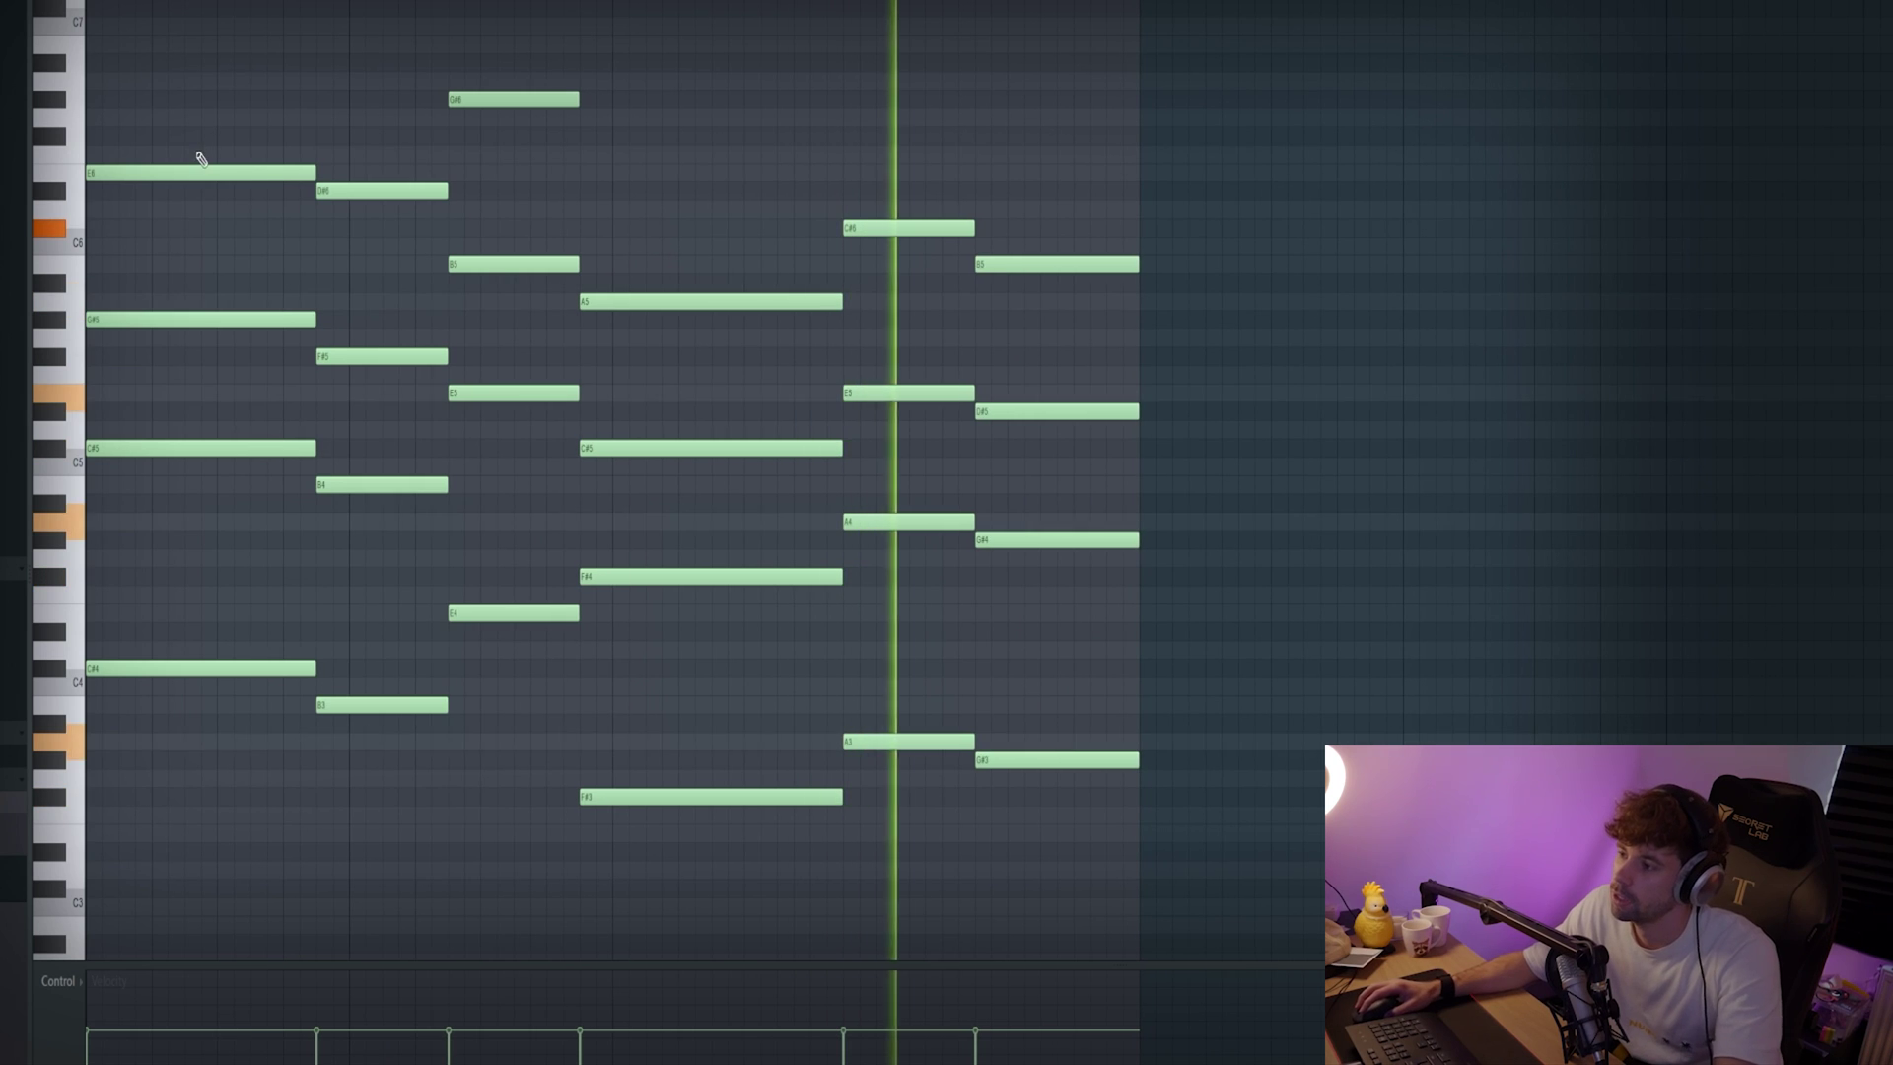
key("space")
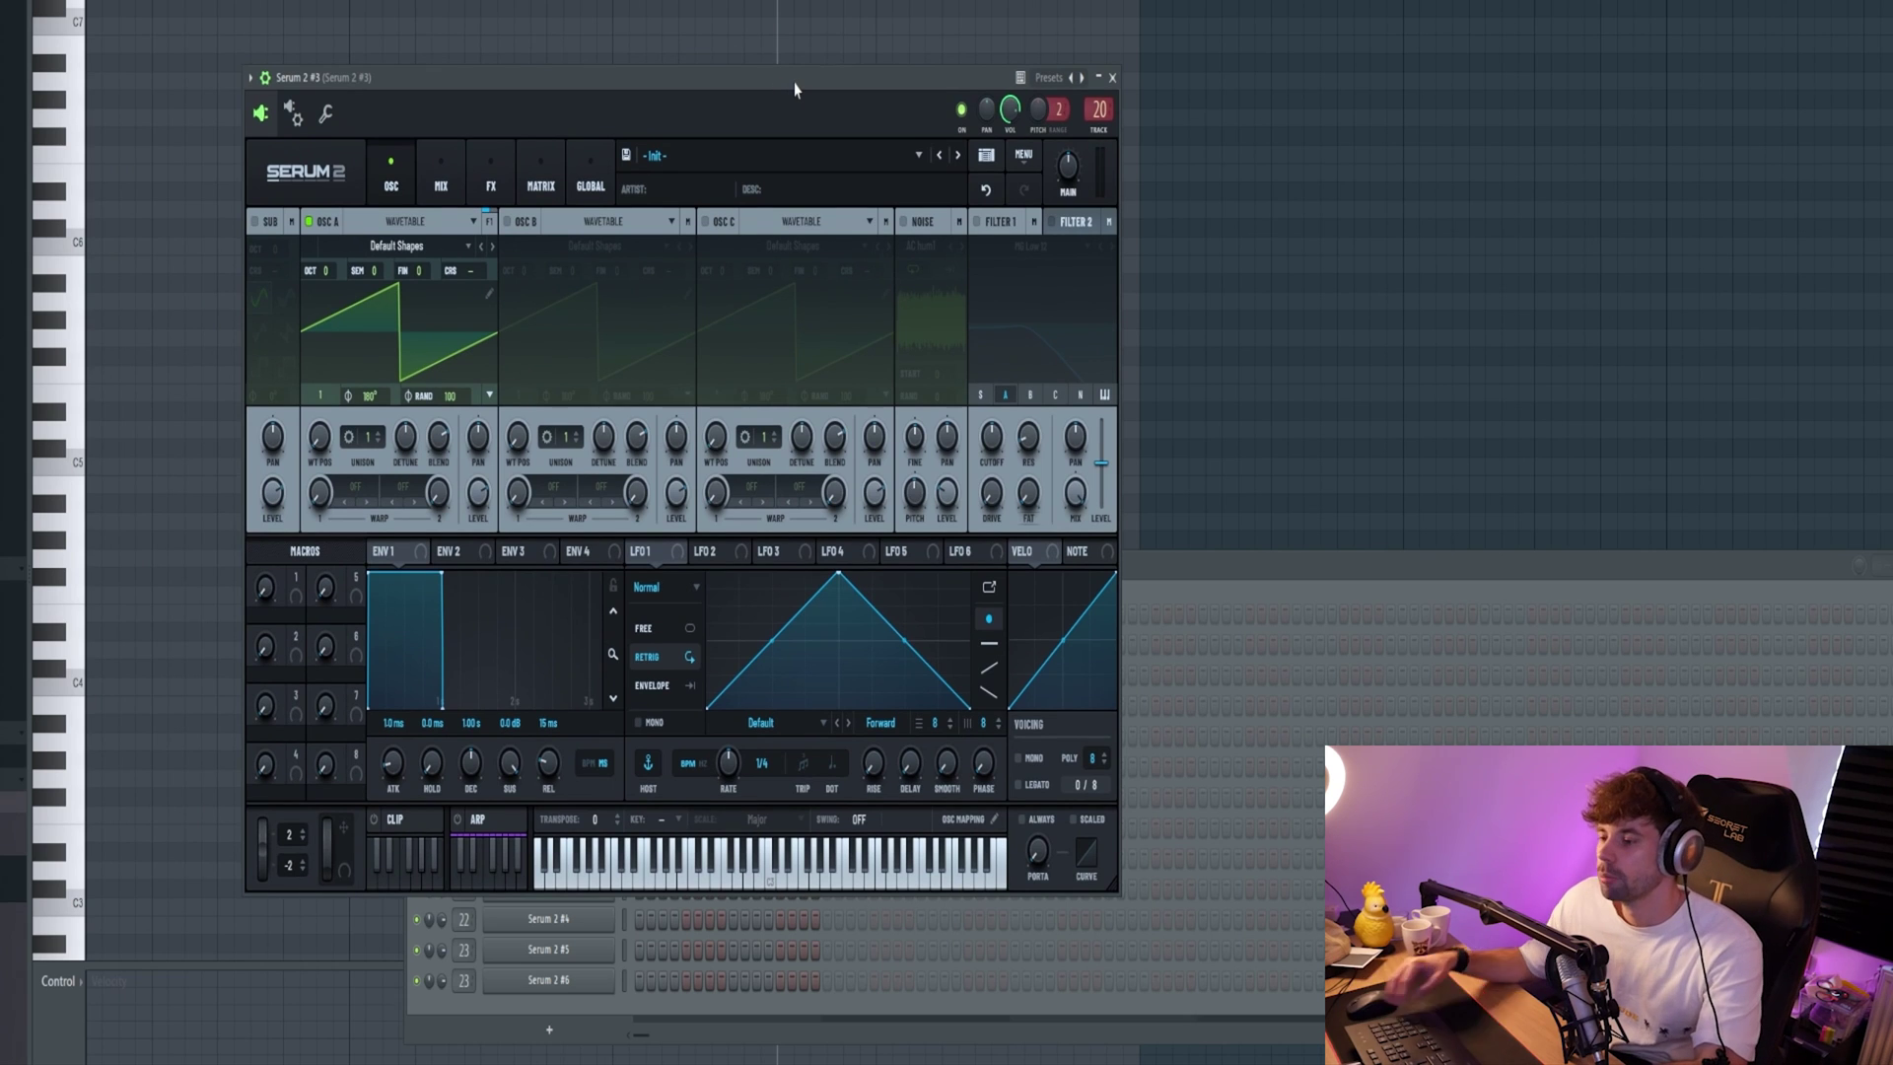
- Load the Reese - Milkshake preset in Serum and play the reese bassline
left_click(725, 162)
left_click(1580, 387)
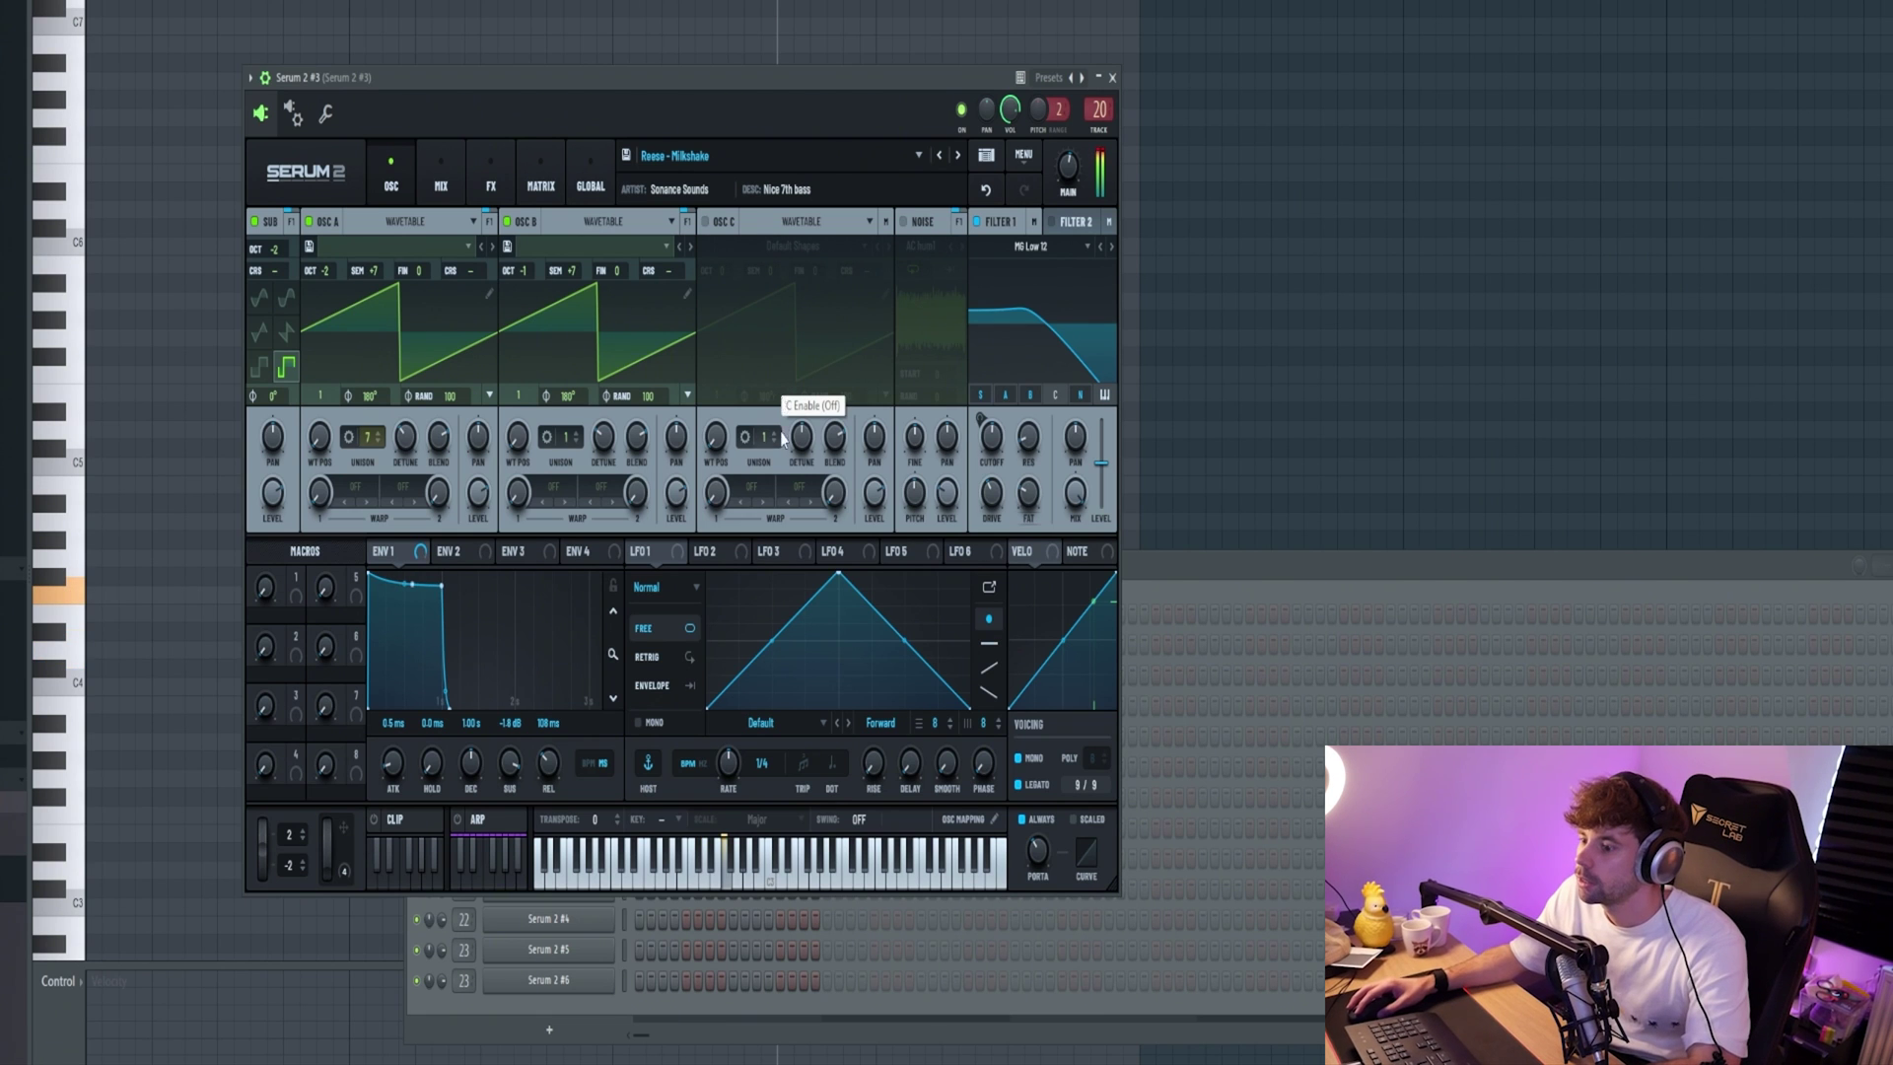
left_click(697, 1015)
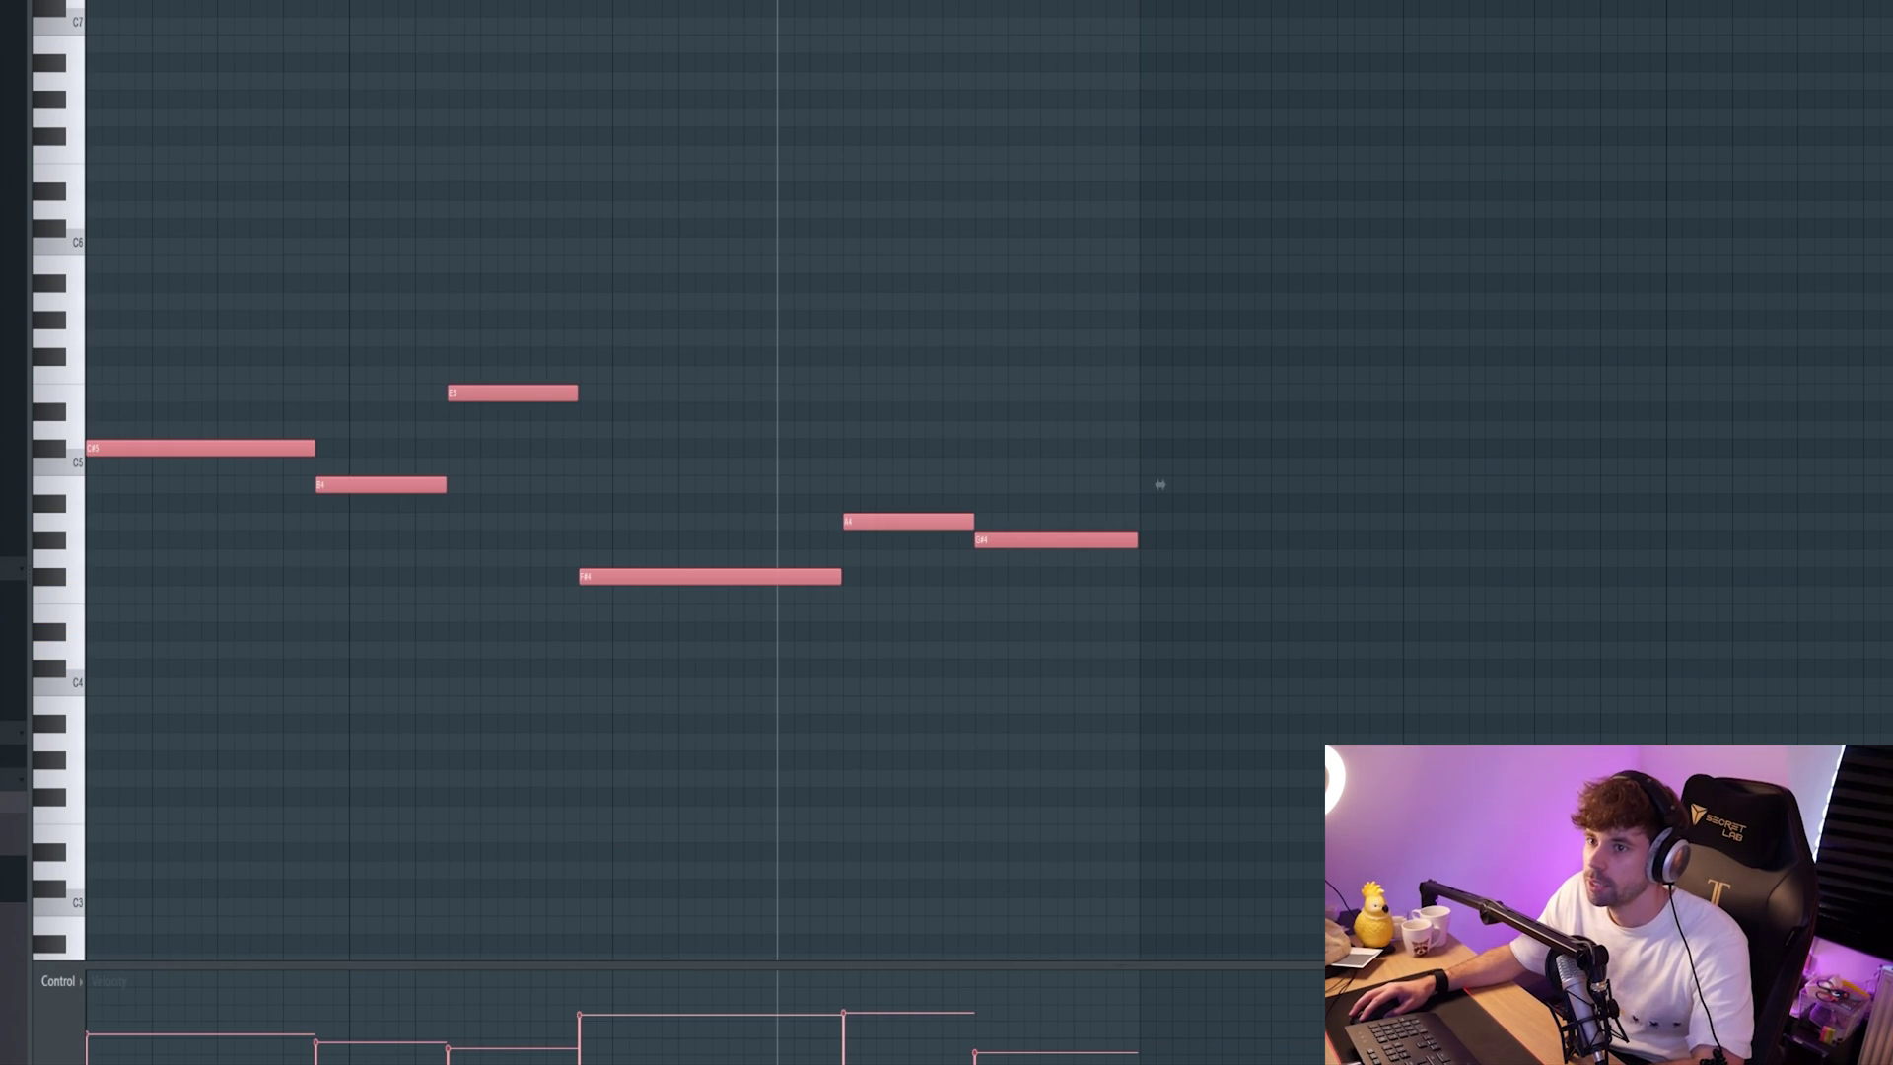
key("space")
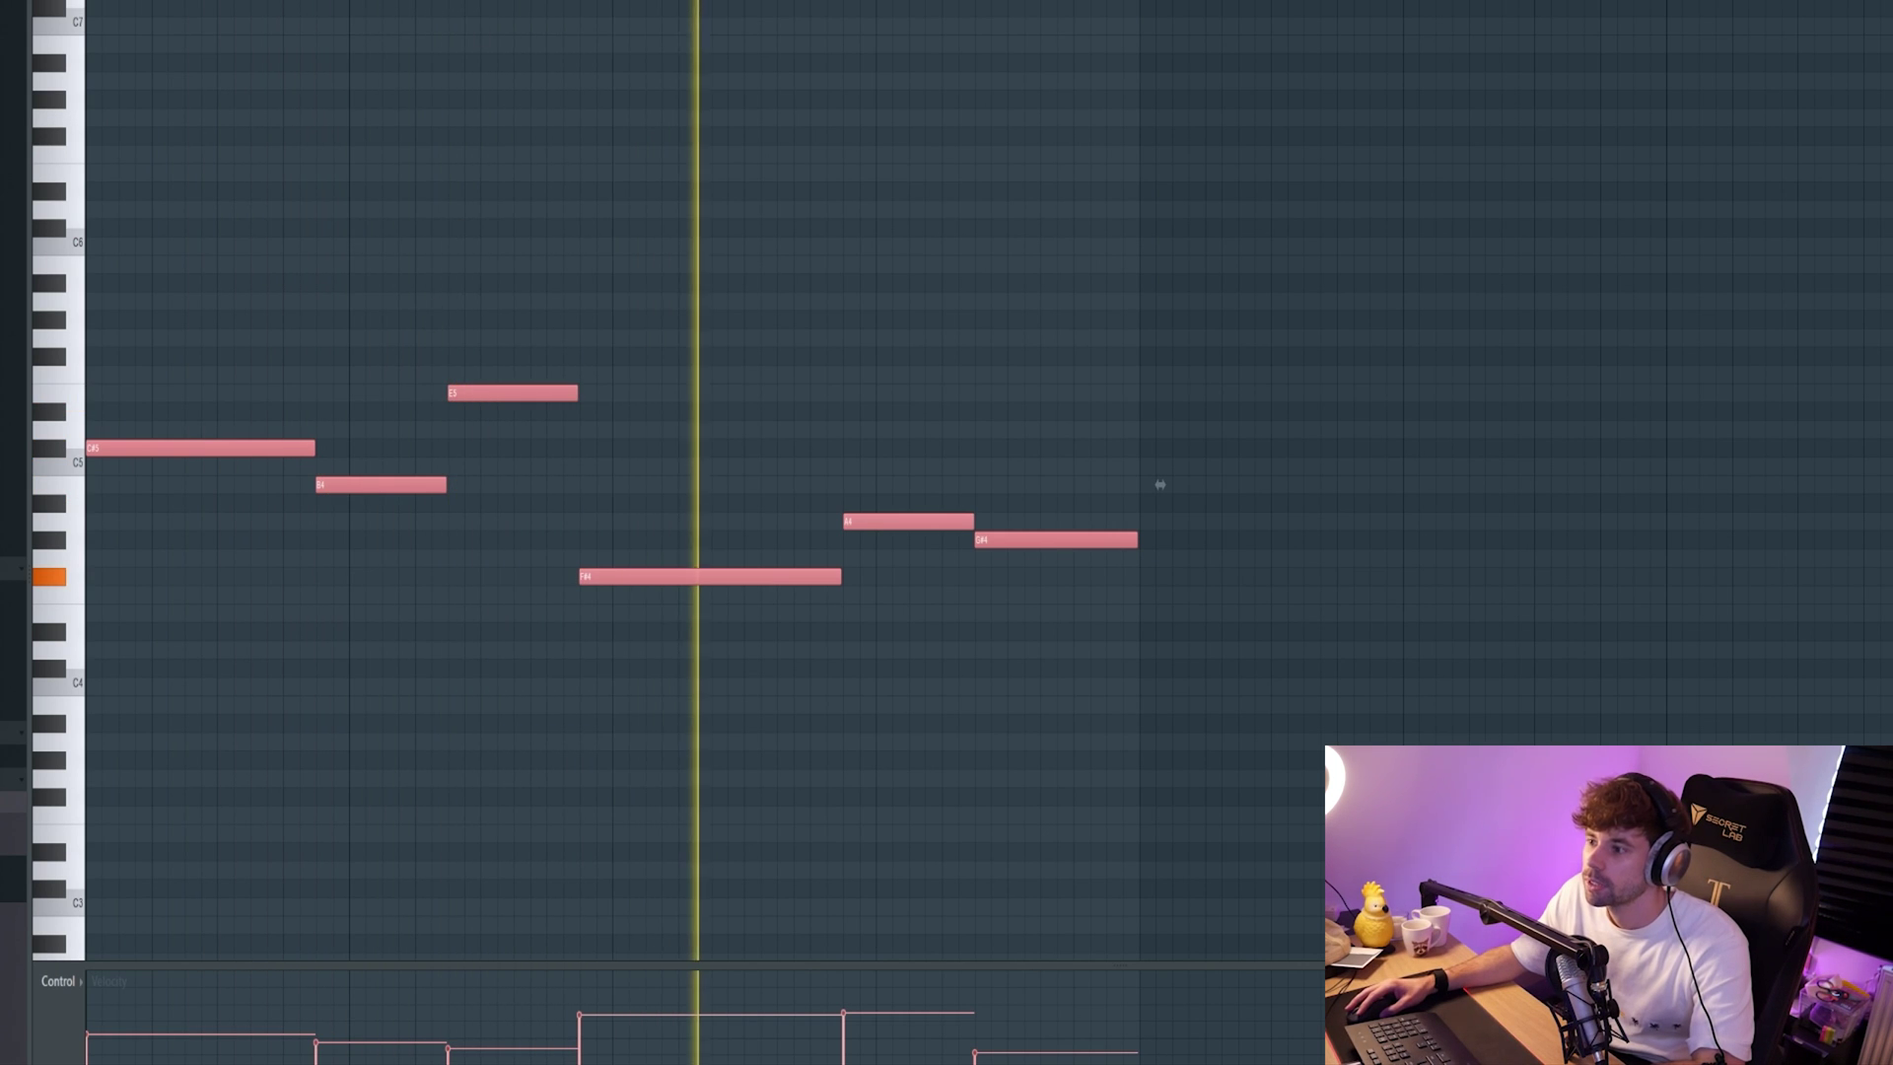
- Review the reese channel's CamelCrusher, Pro-C 2 and Kickstart plugins in the Mixer
key("F9")
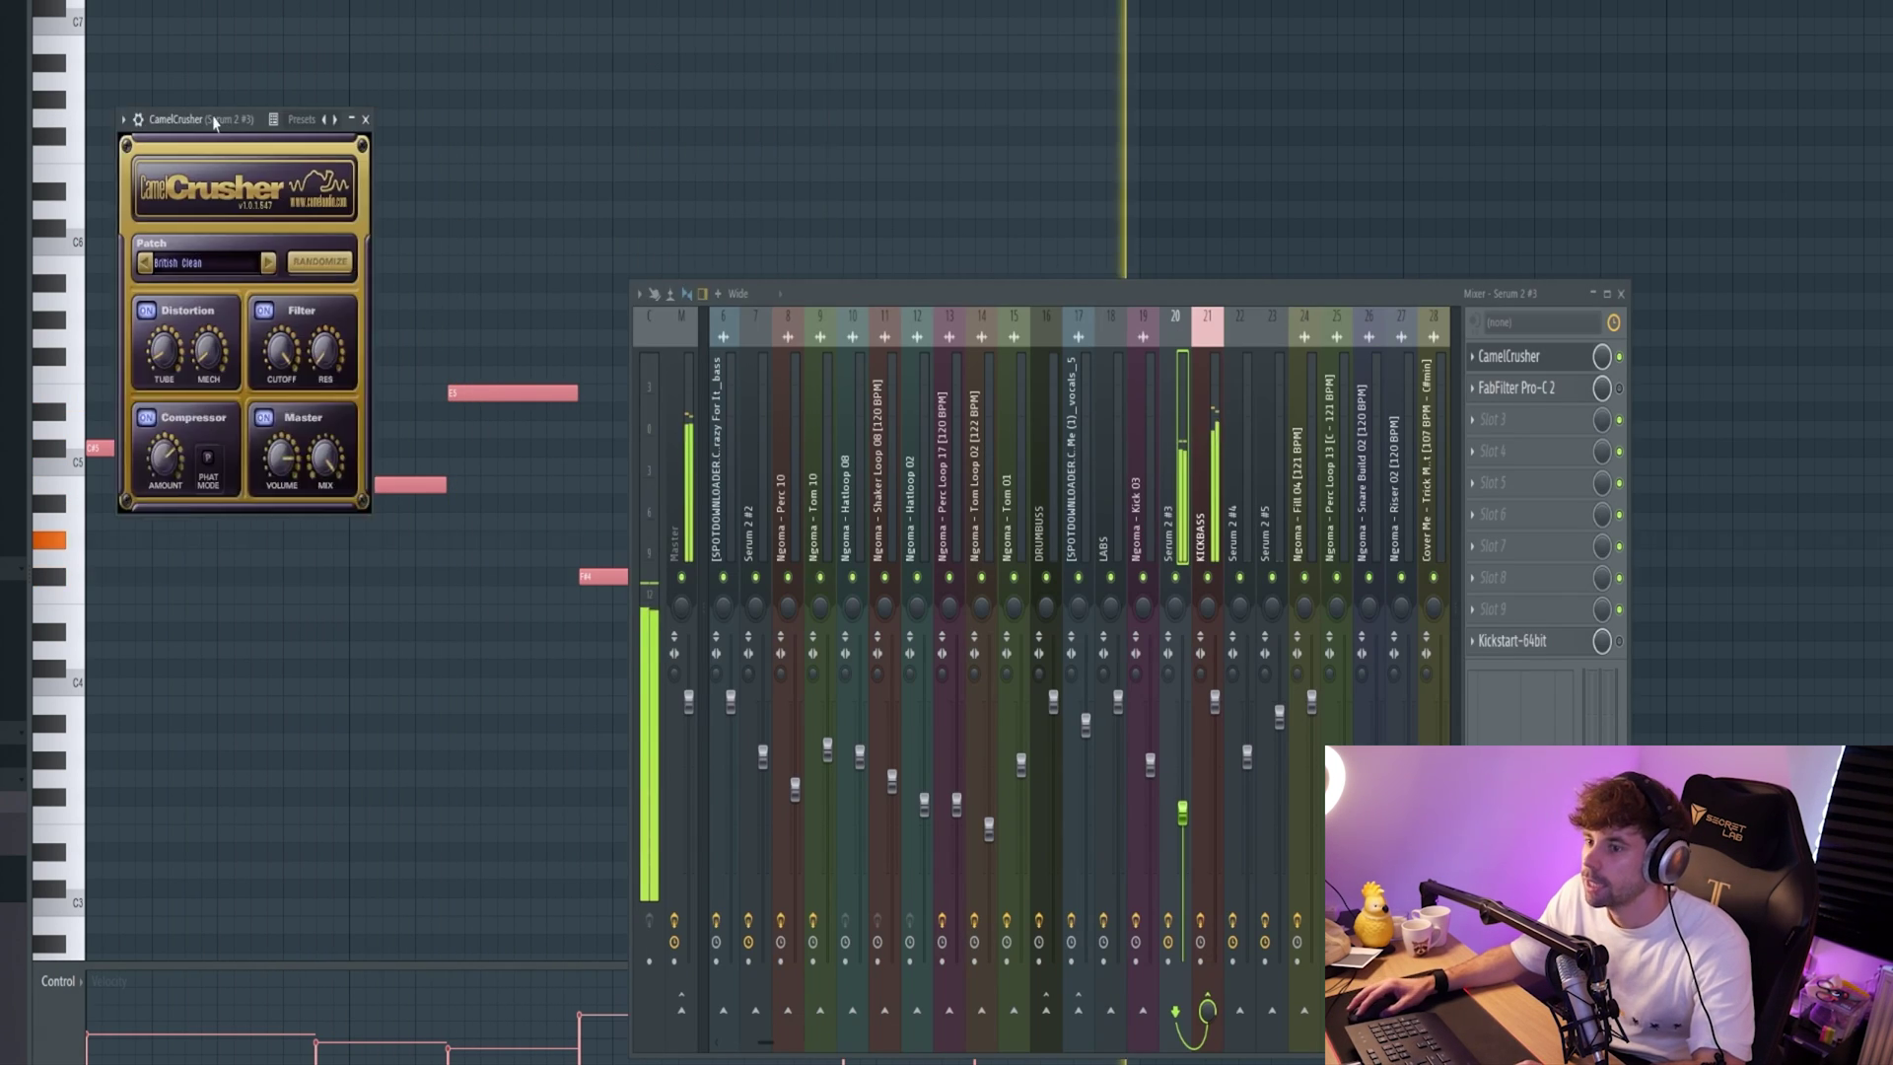
left_click_drag(214, 120, 543, 152)
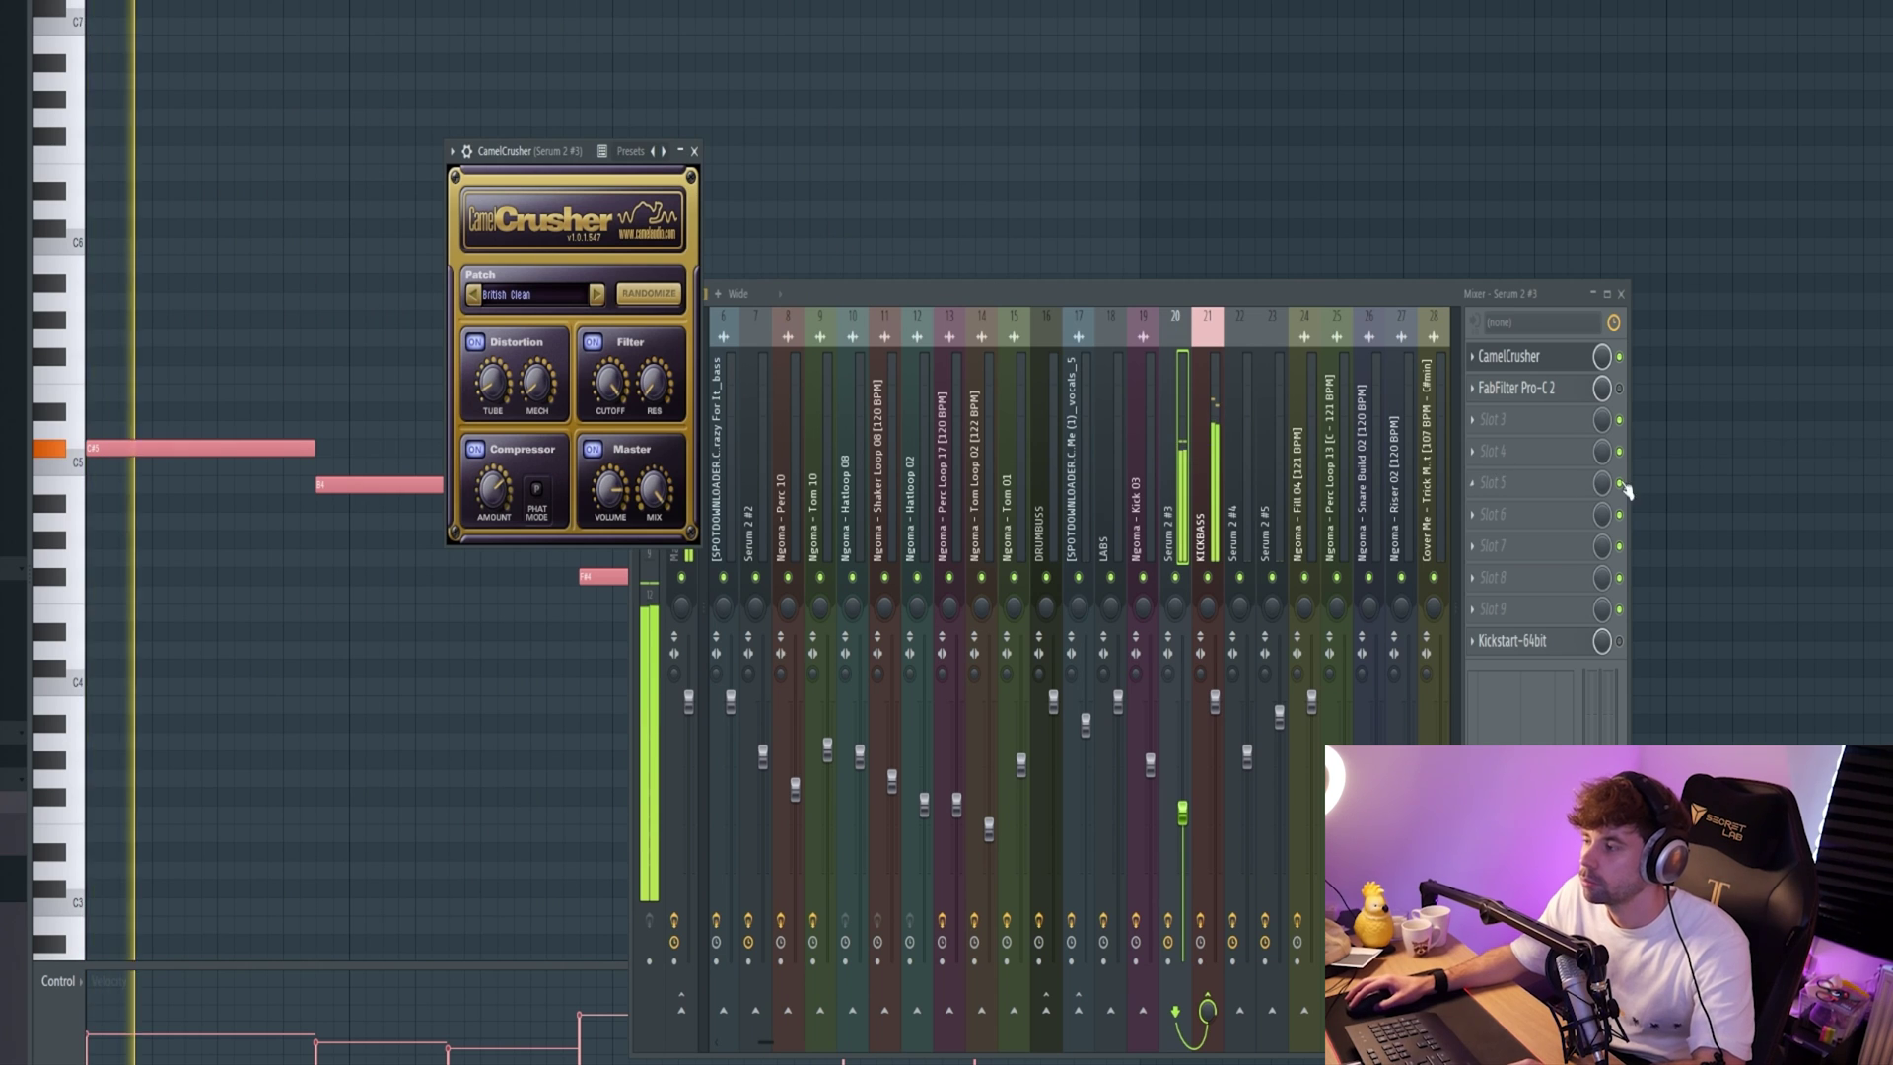
left_click(1516, 388)
left_click(1542, 641)
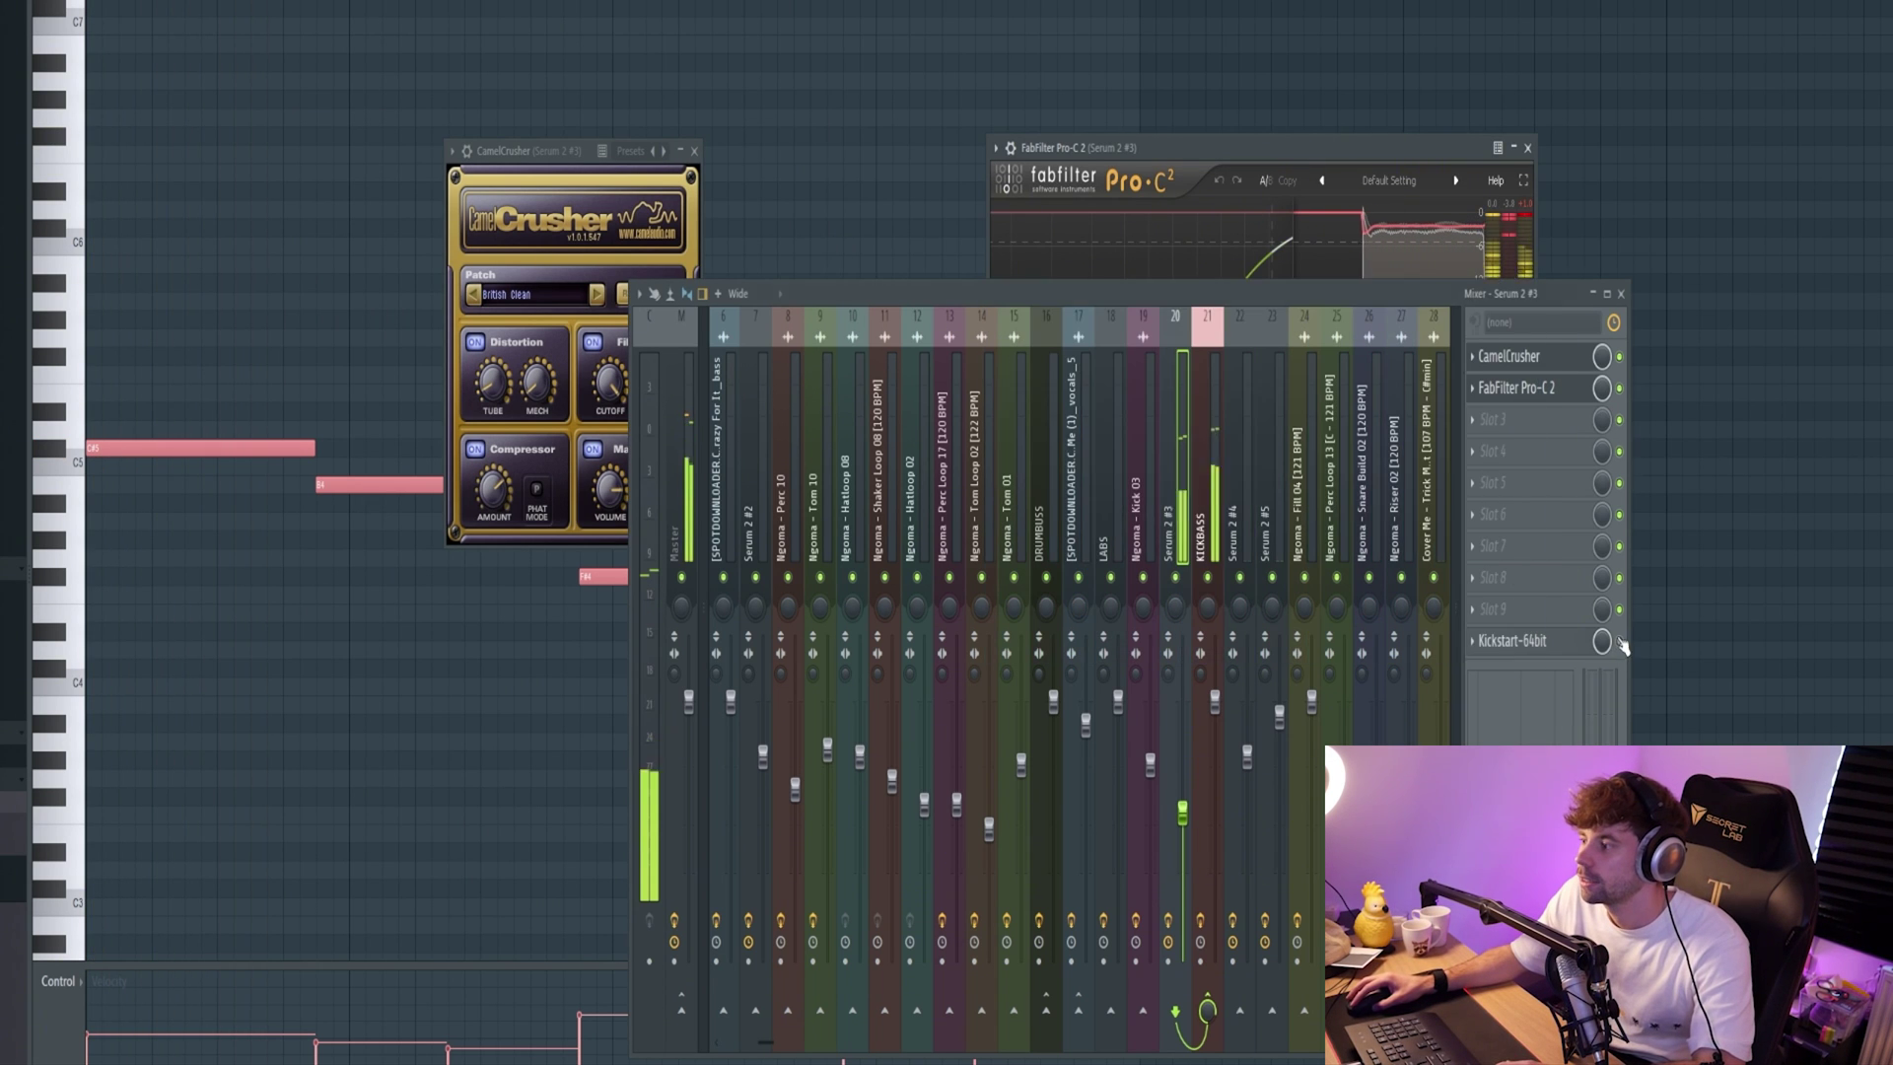
left_click_drag(286, 146, 431, 150)
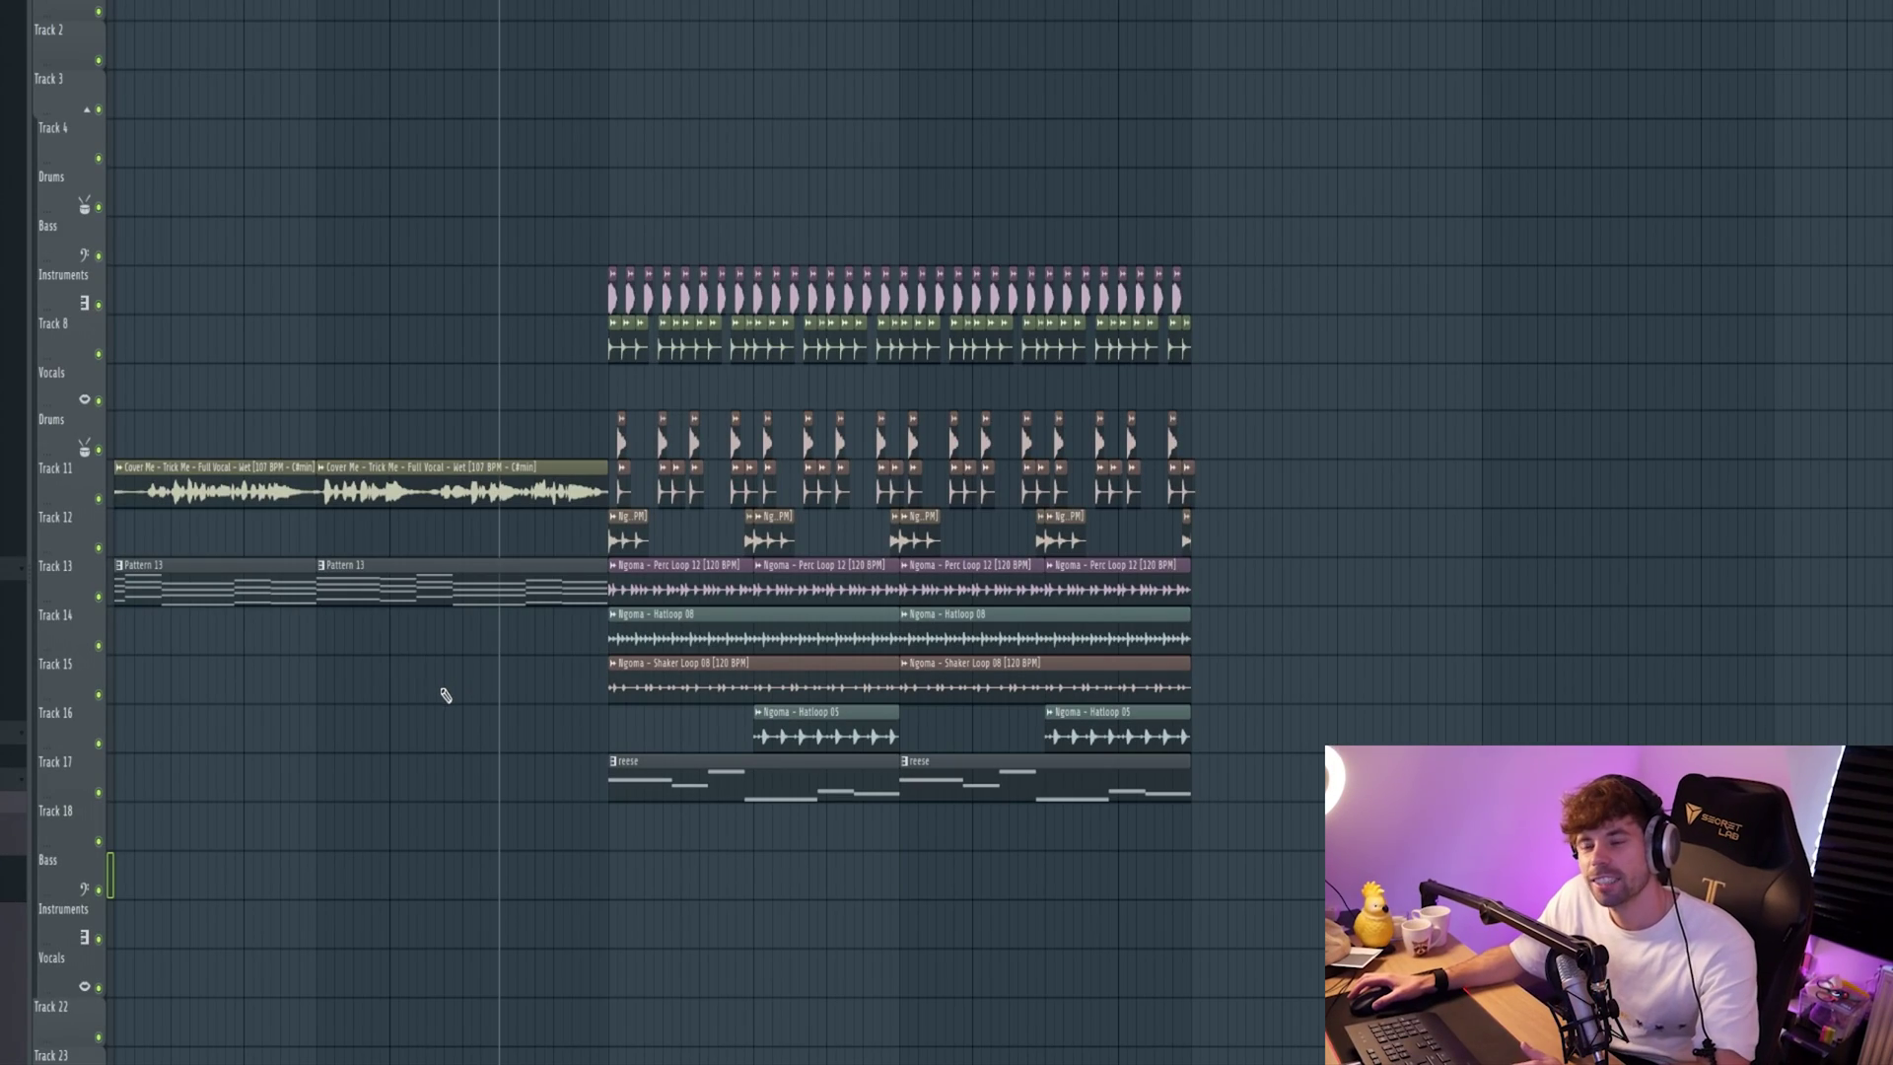
- Play back the arrangement with drums, vocal, chords and reese bass
key("space")
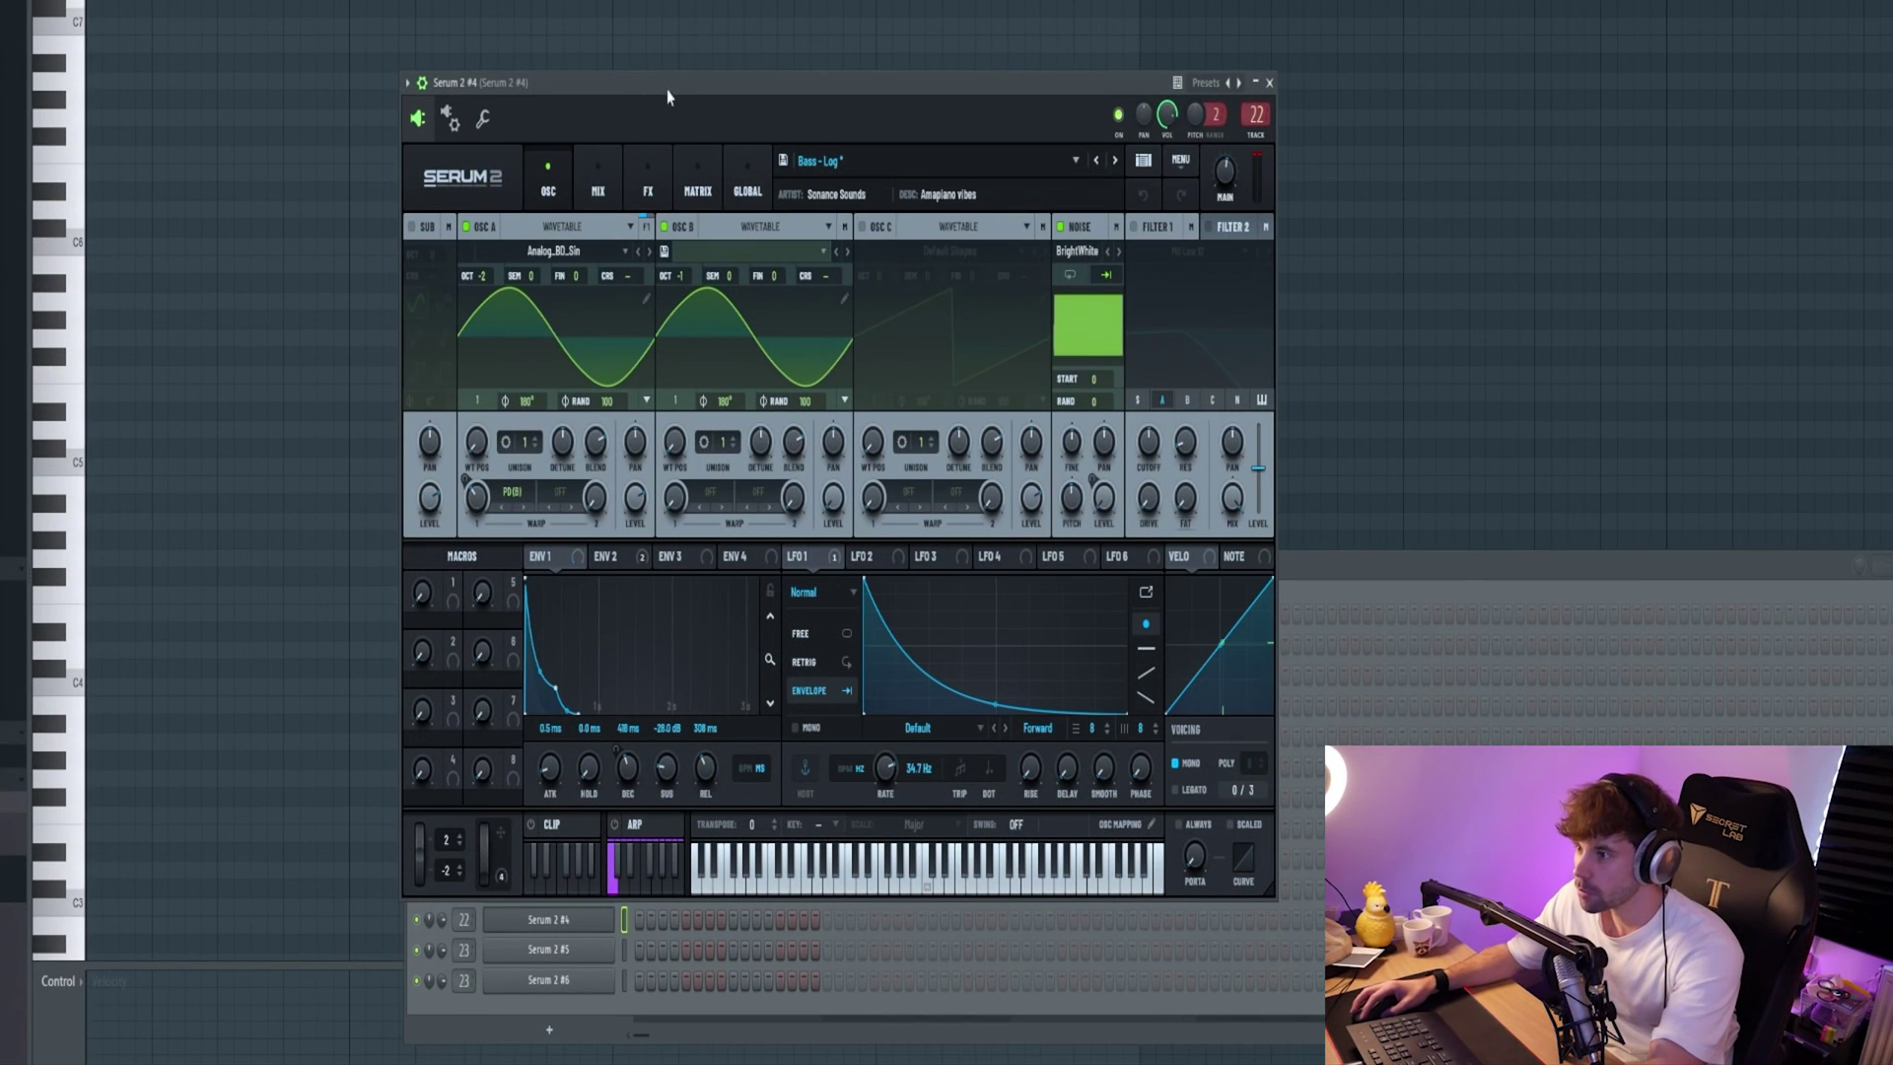
- Draw short A4 pluck notes, moving the first earlier and shortening it, then add a second
left_click_drag(706, 90, 713, 90)
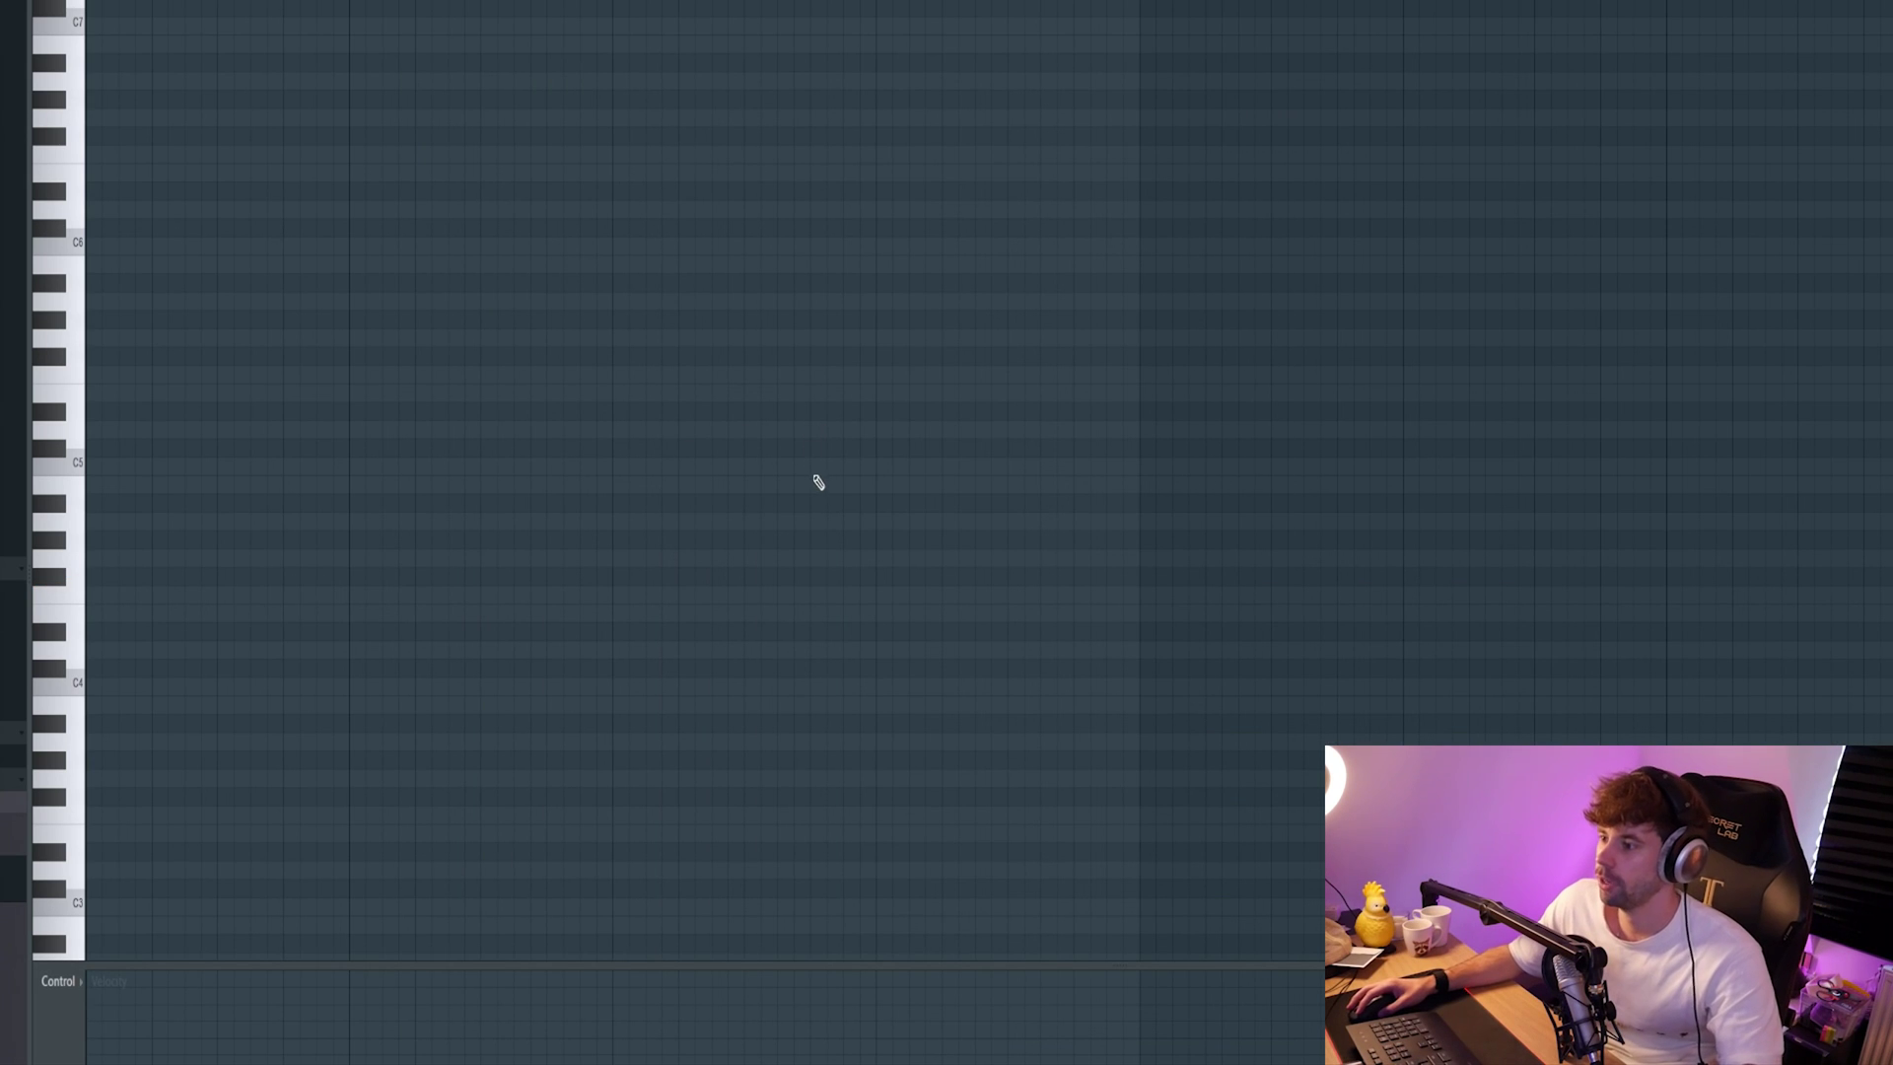
left_click(879, 504)
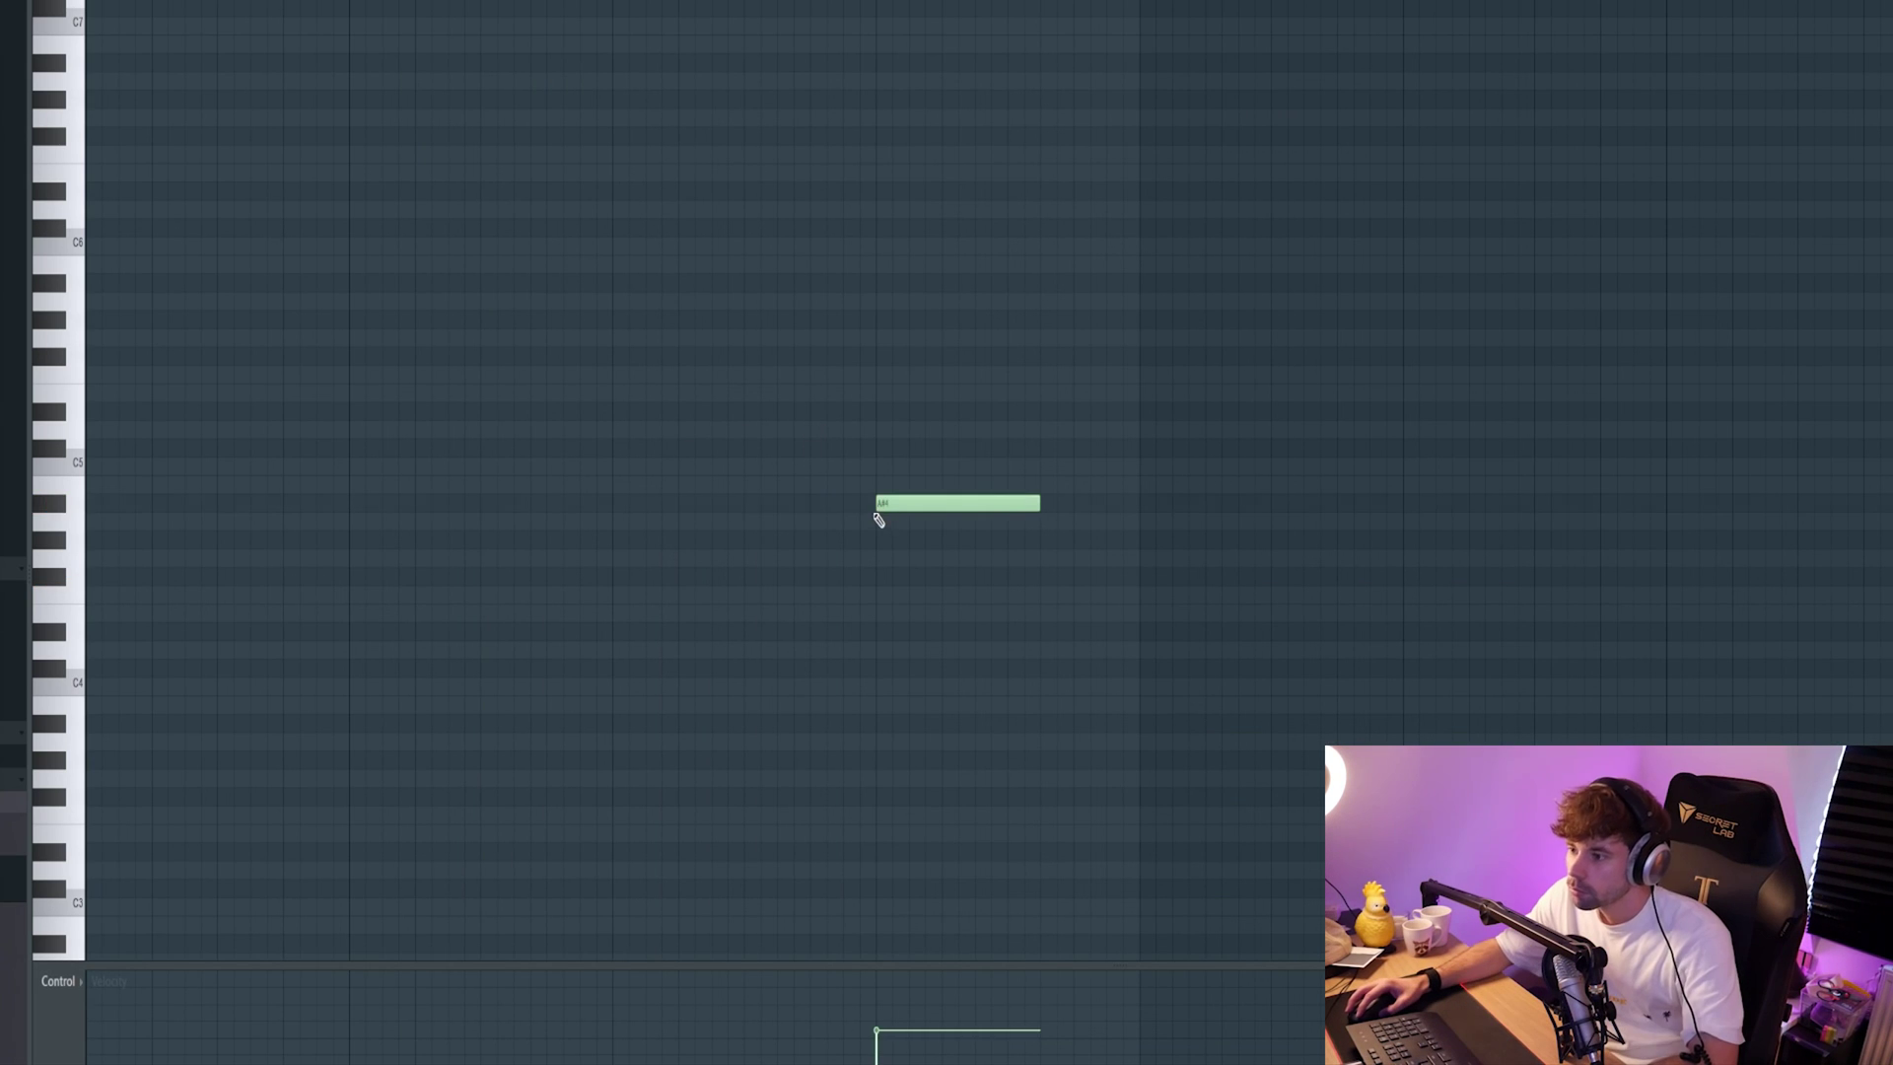
left_click_drag(878, 508, 839, 533)
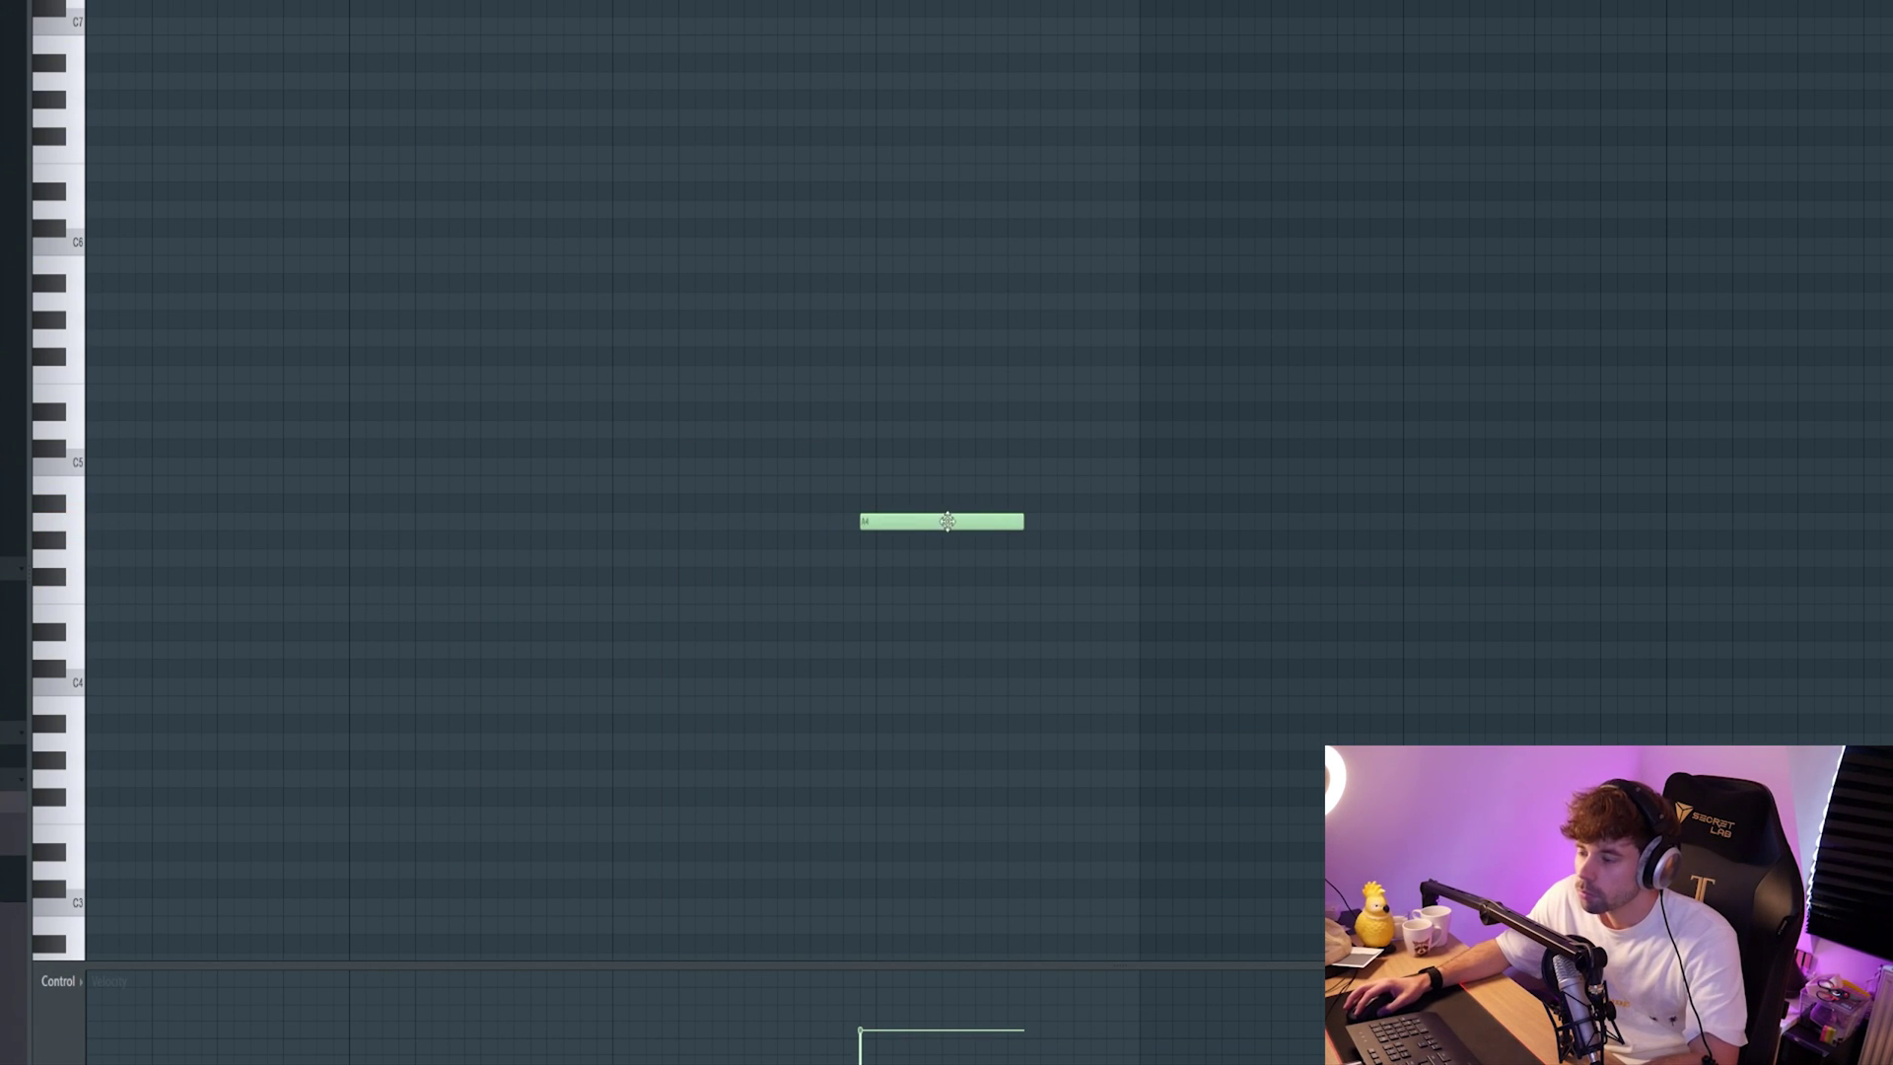
left_click_drag(1009, 517, 877, 520)
left_click(895, 521)
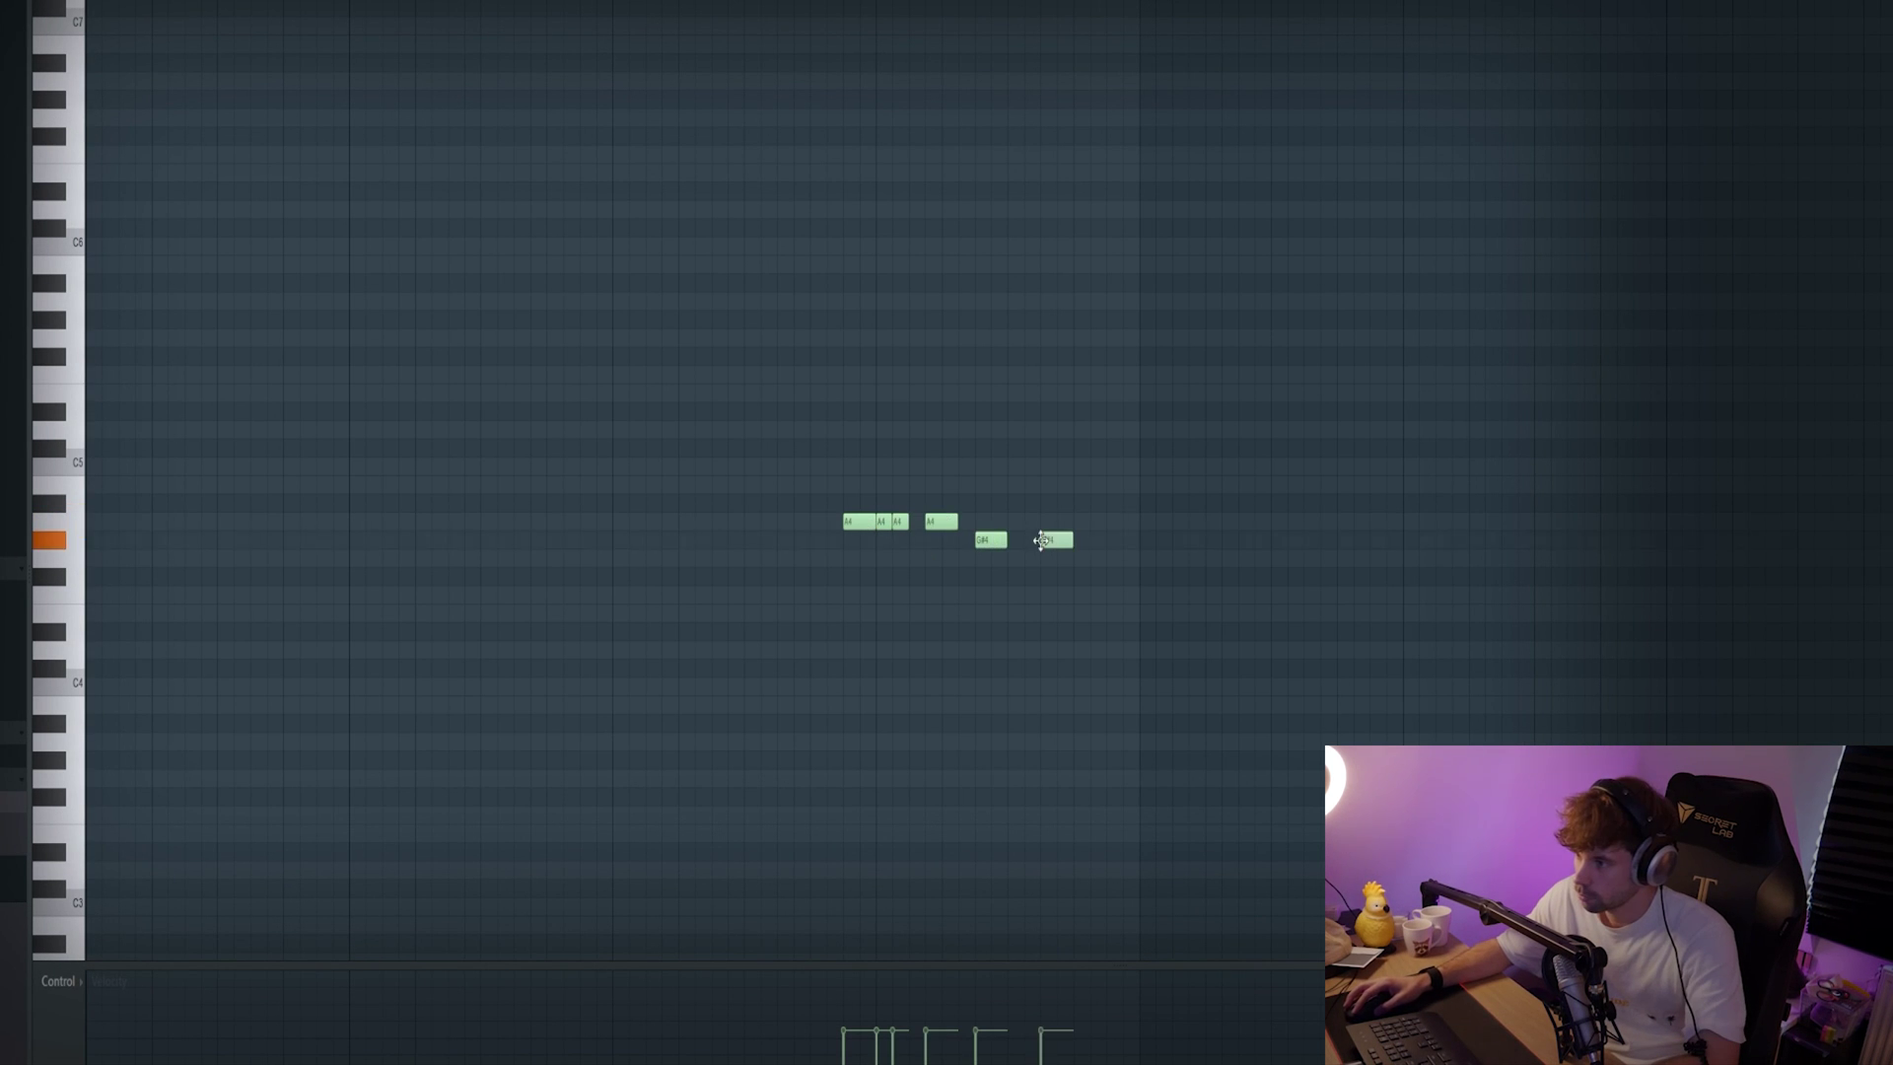
- Change the grid snap setting and play back the choppy A4 bass pattern
key("space")
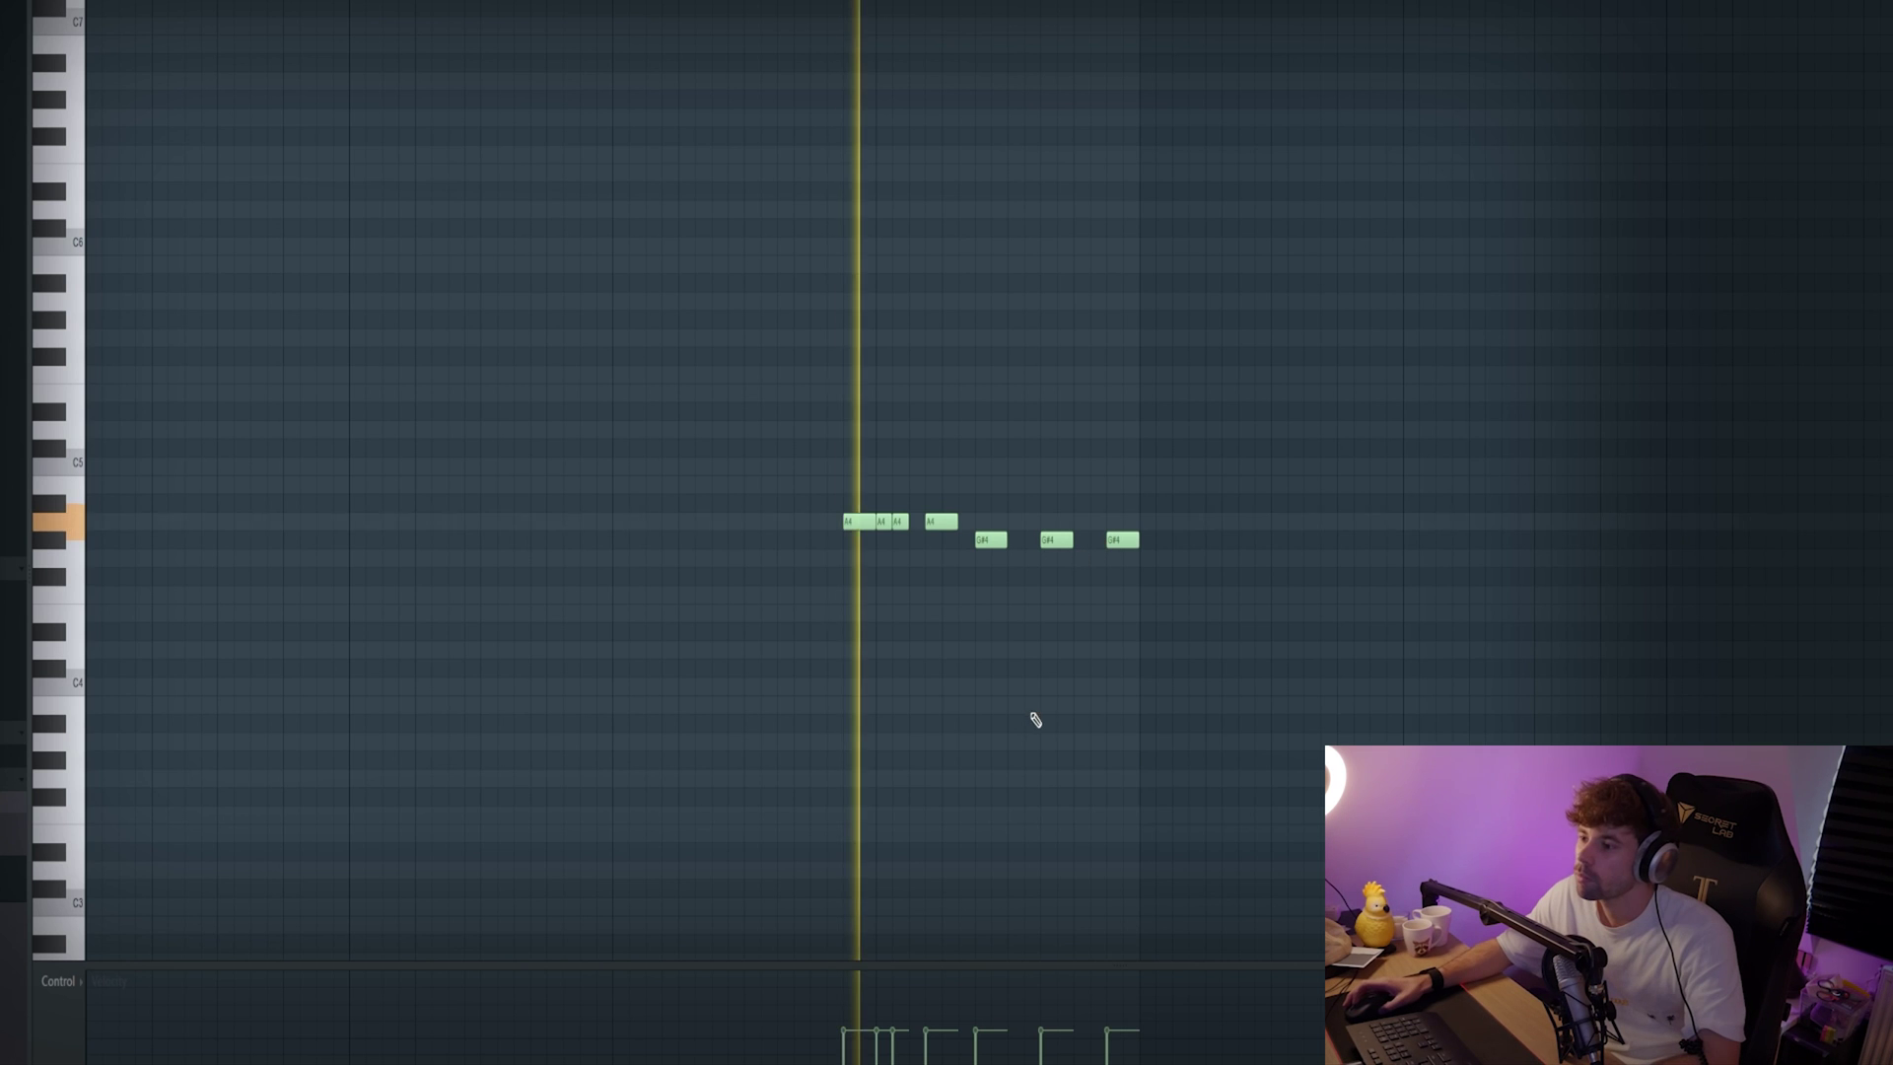
scroll(1021, 711, "up", 2)
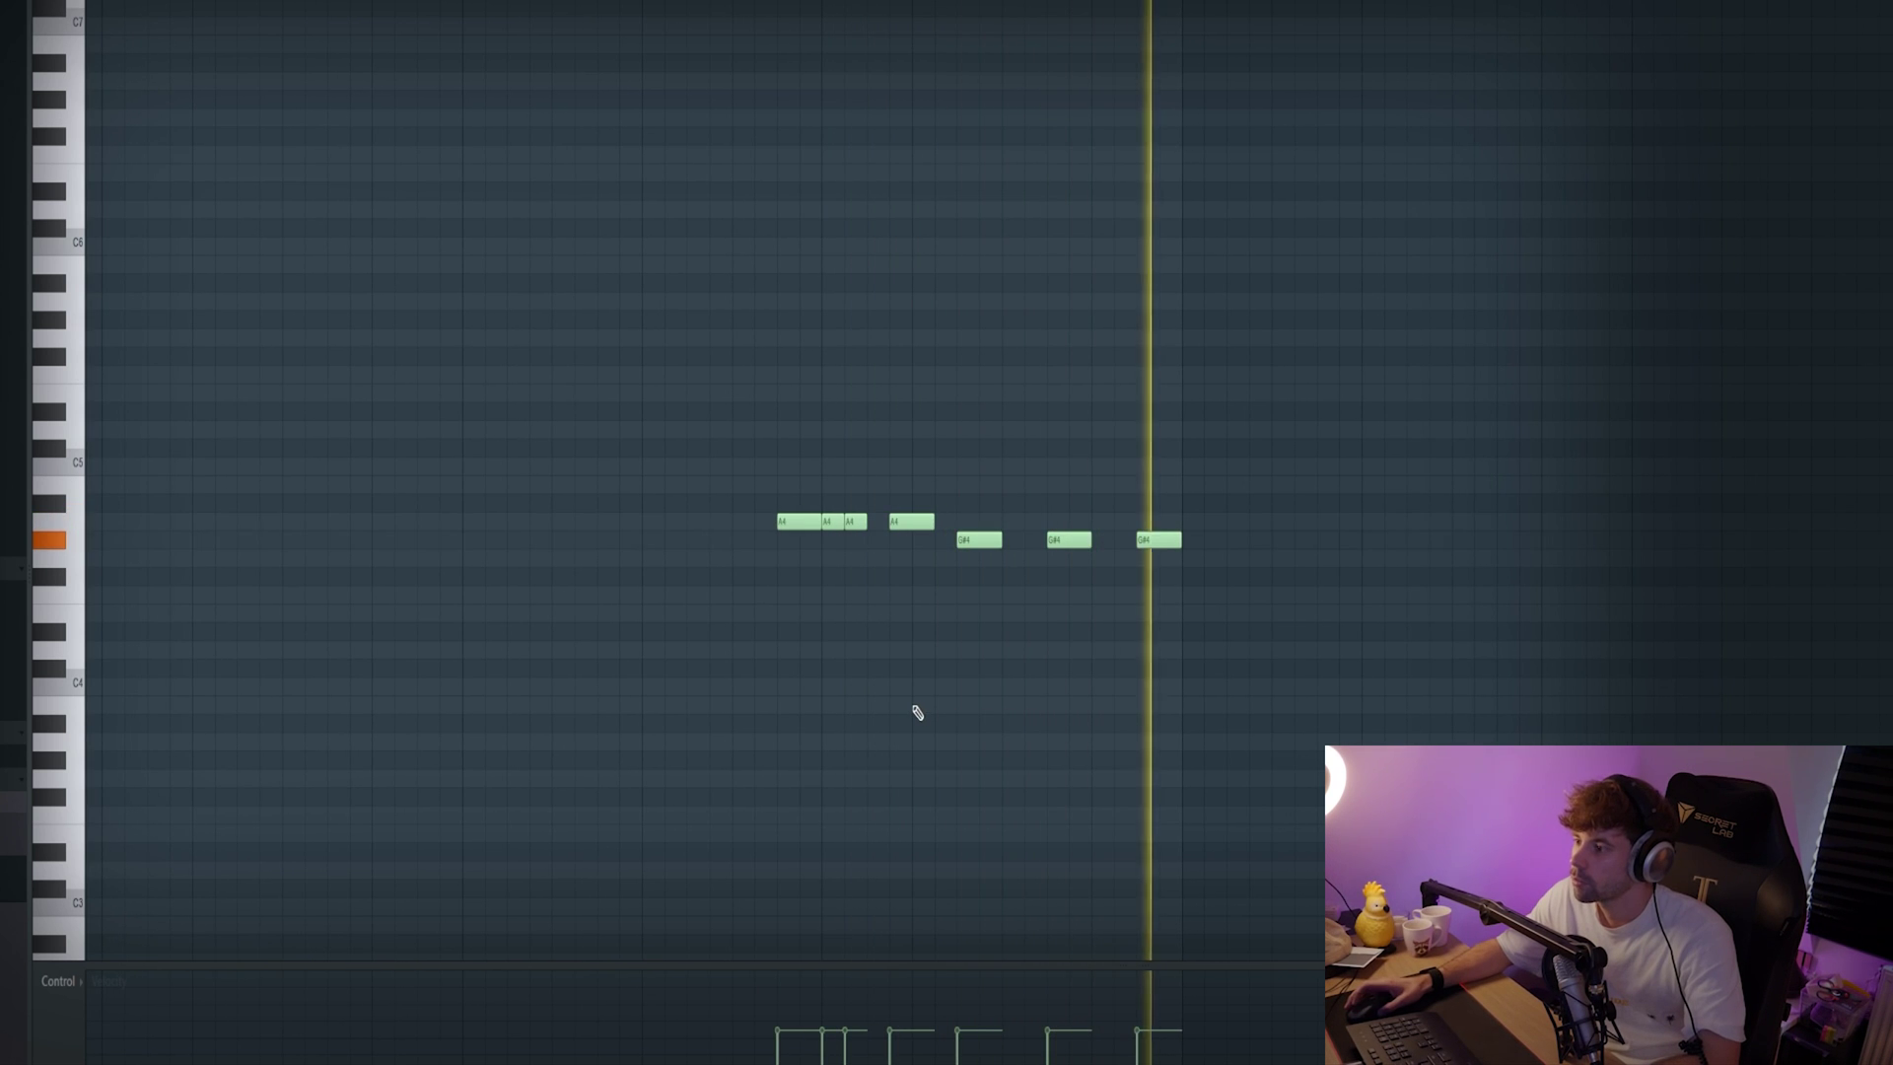
key("space")
scroll(897, 709, "up", 4)
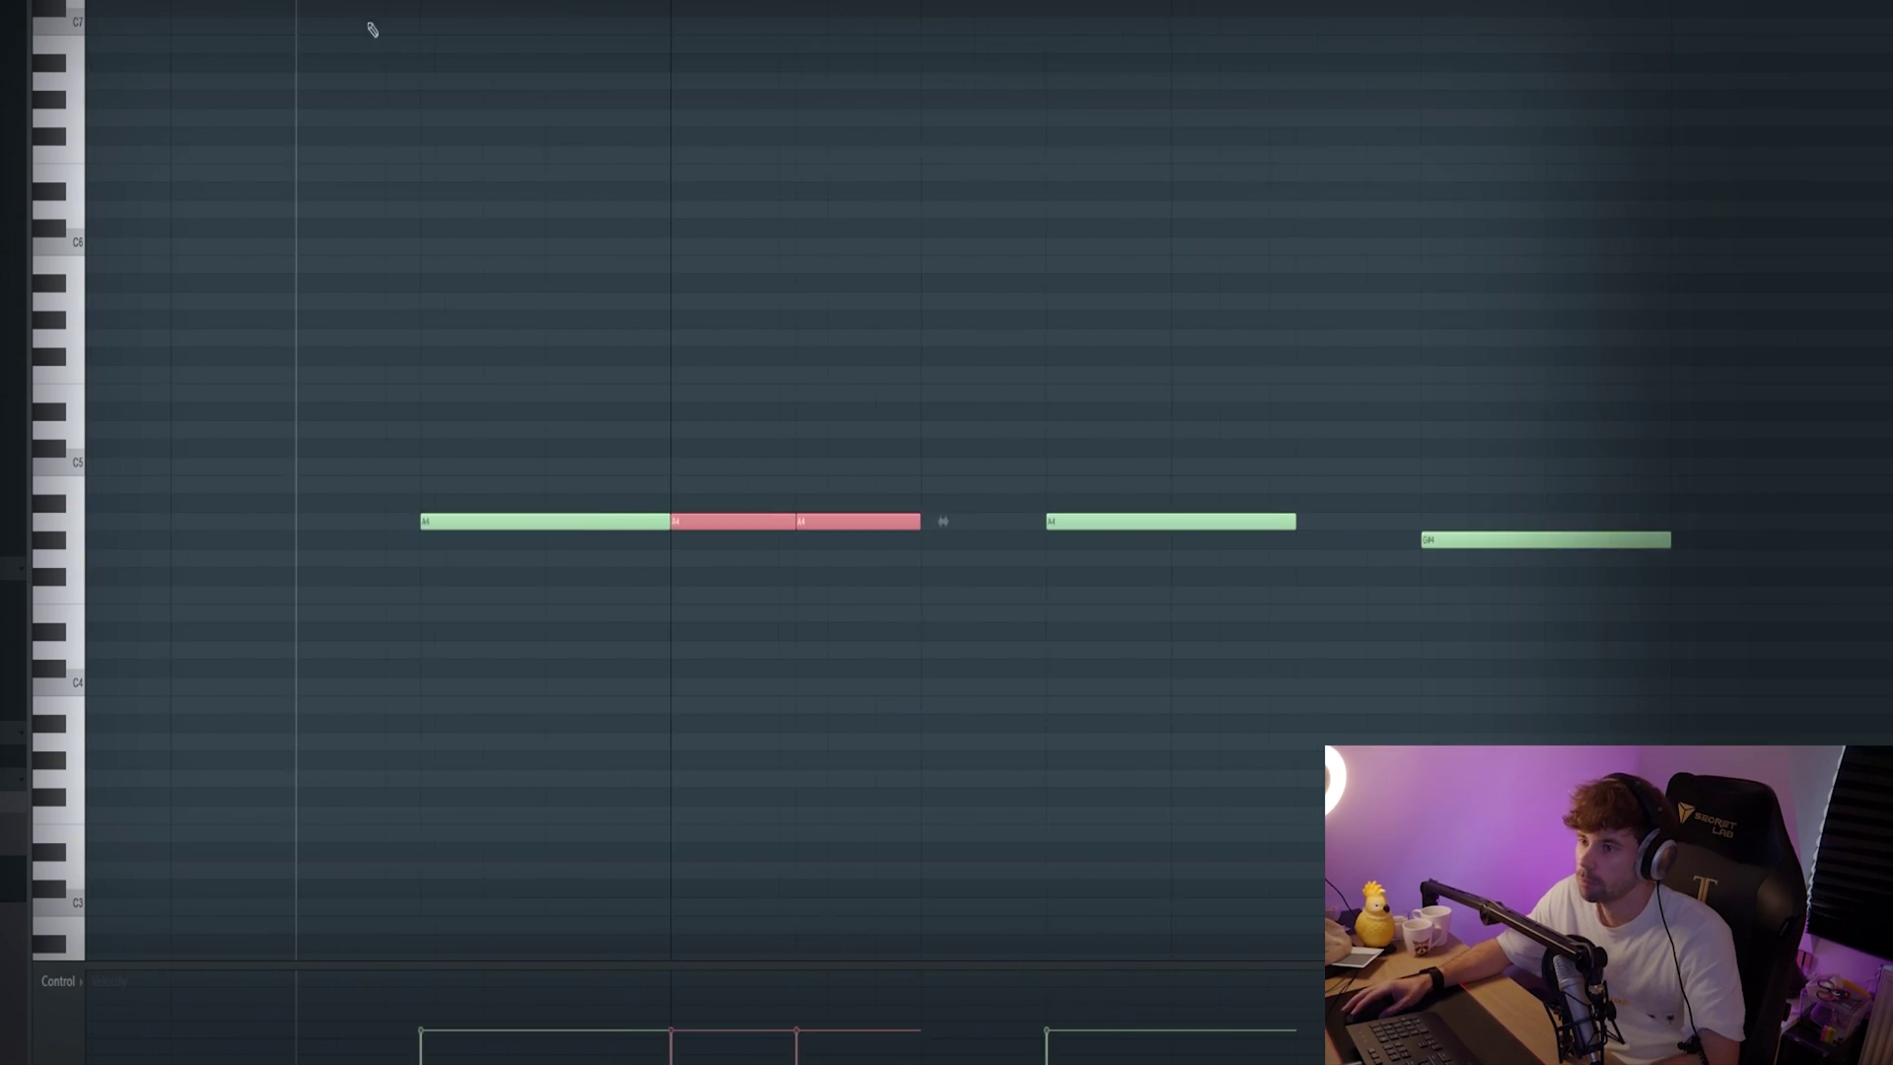
left_click(224, 0)
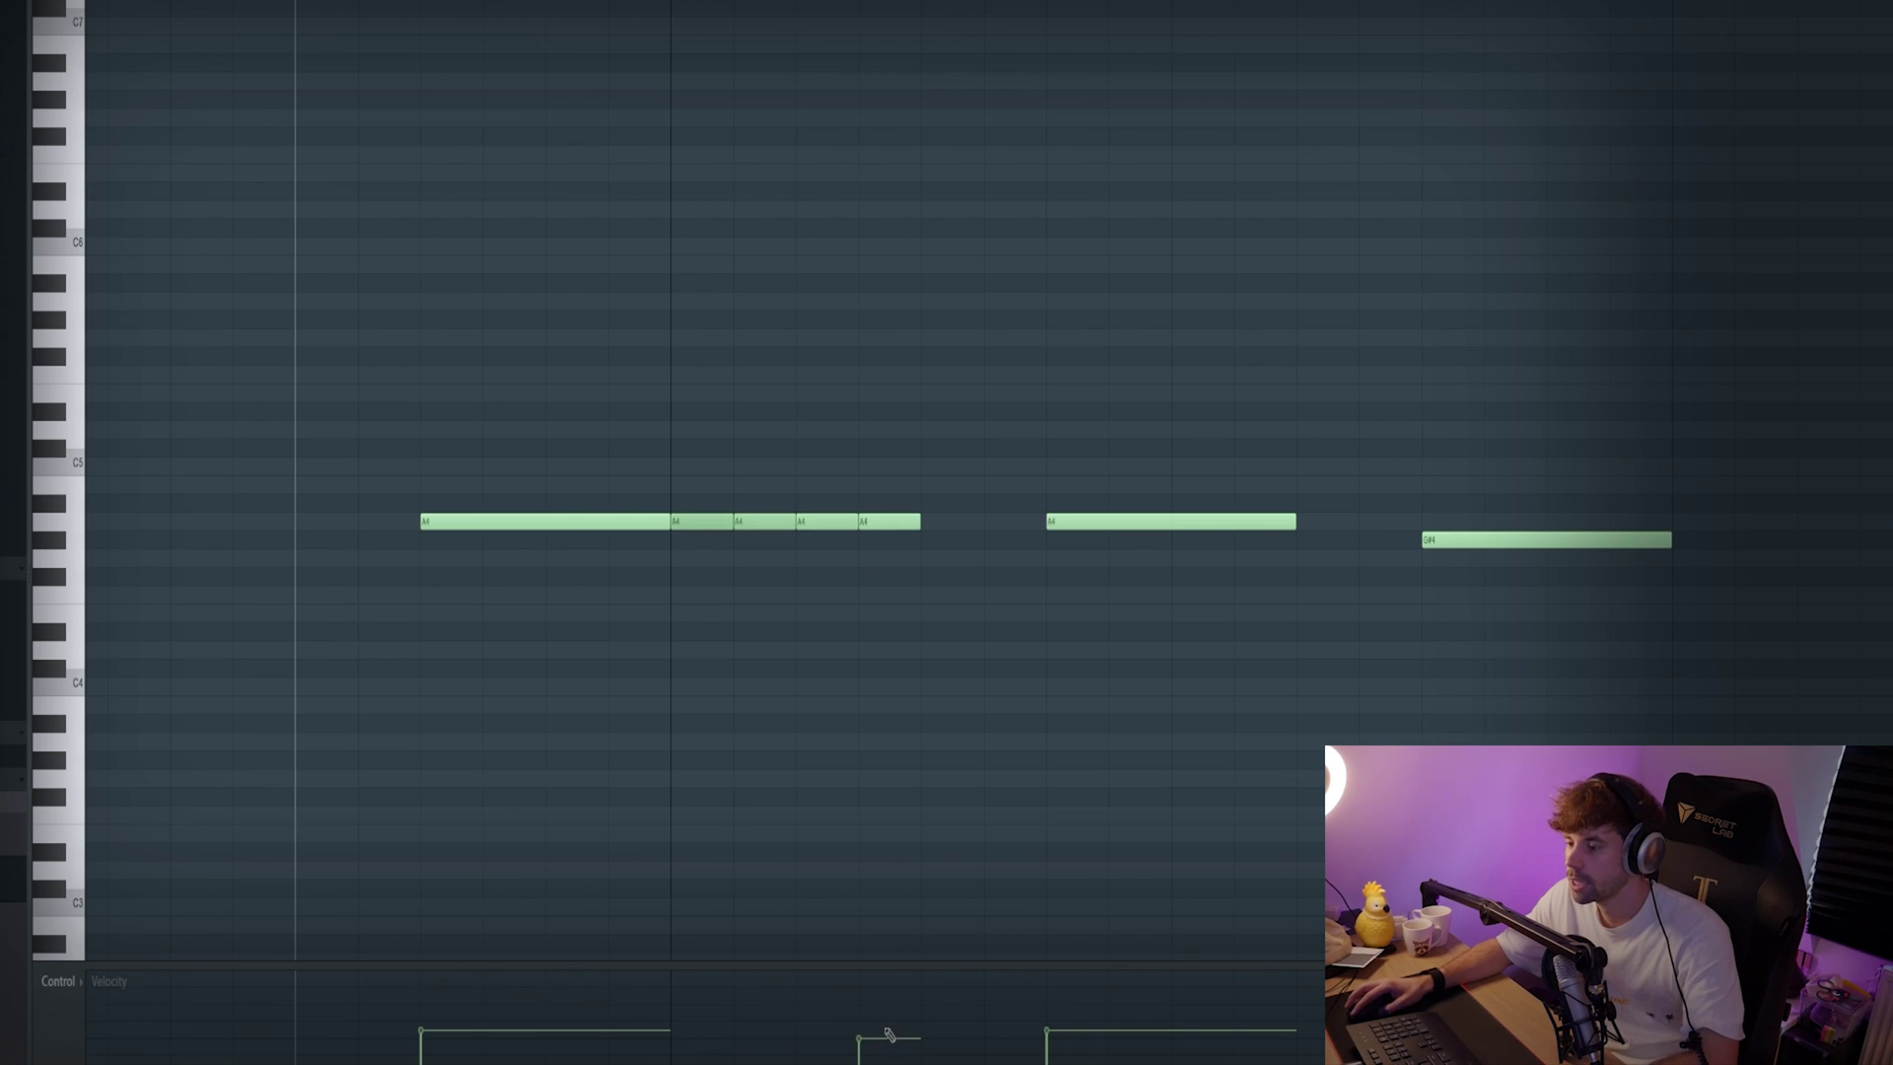
key("space")
scroll(753, 812, "down", 3)
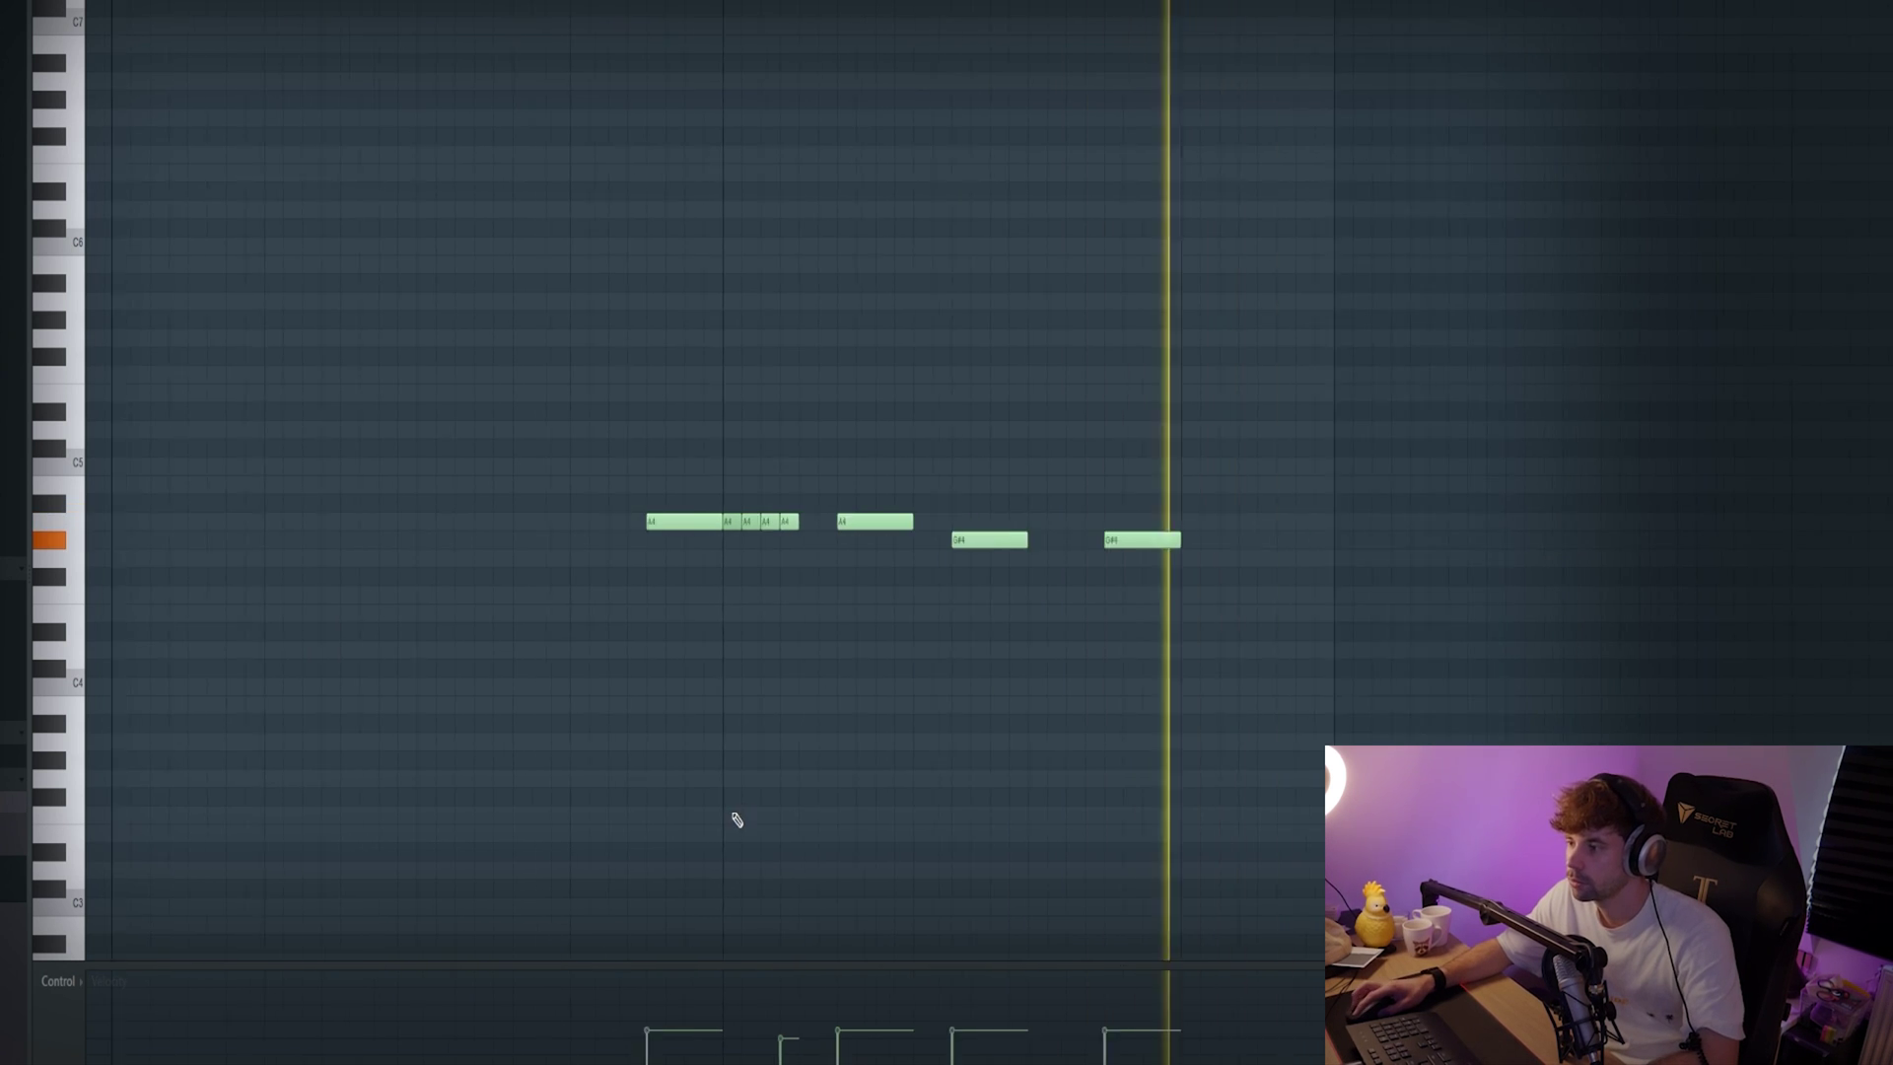
scroll(736, 819, "down", 3)
key("space")
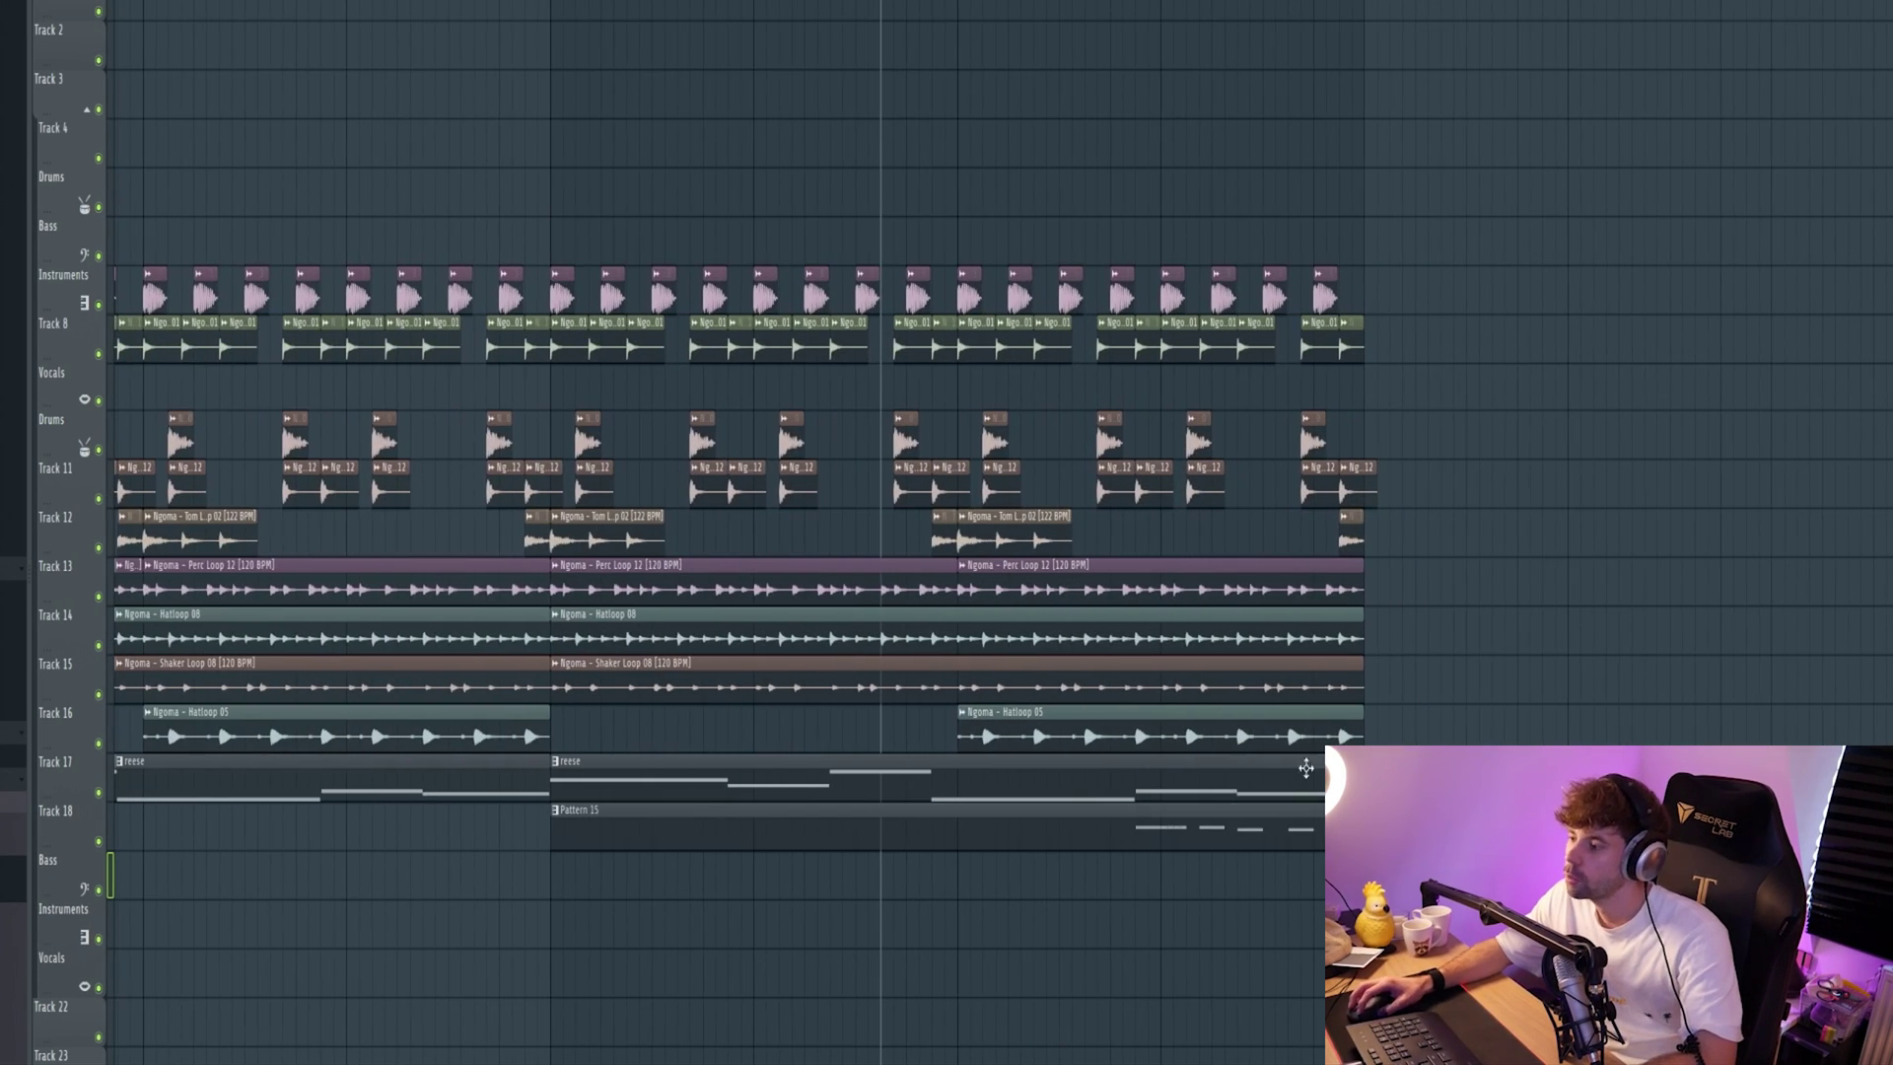
- Trim the Track 17 reese clip's end so the Pattern 15 pluck plays alone, then play back
left_click_drag(1364, 789, 1142, 813)
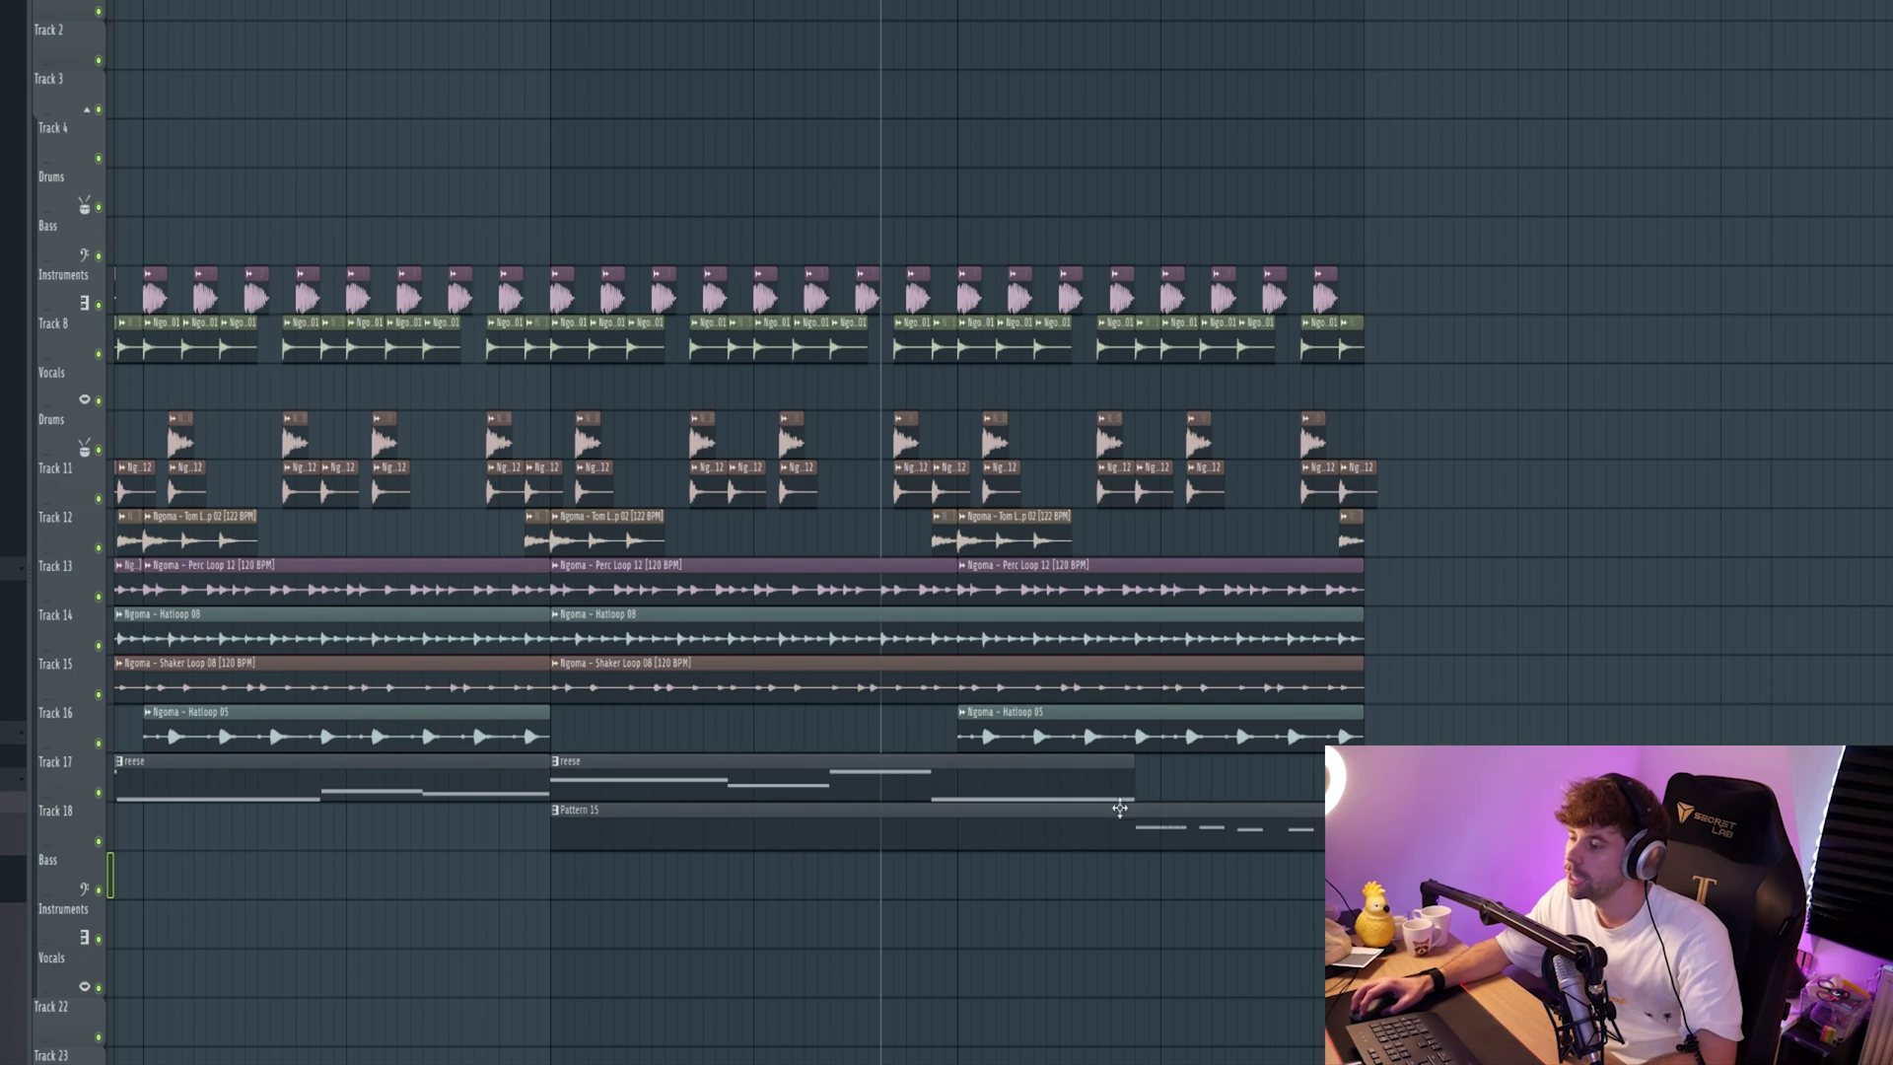
key("space")
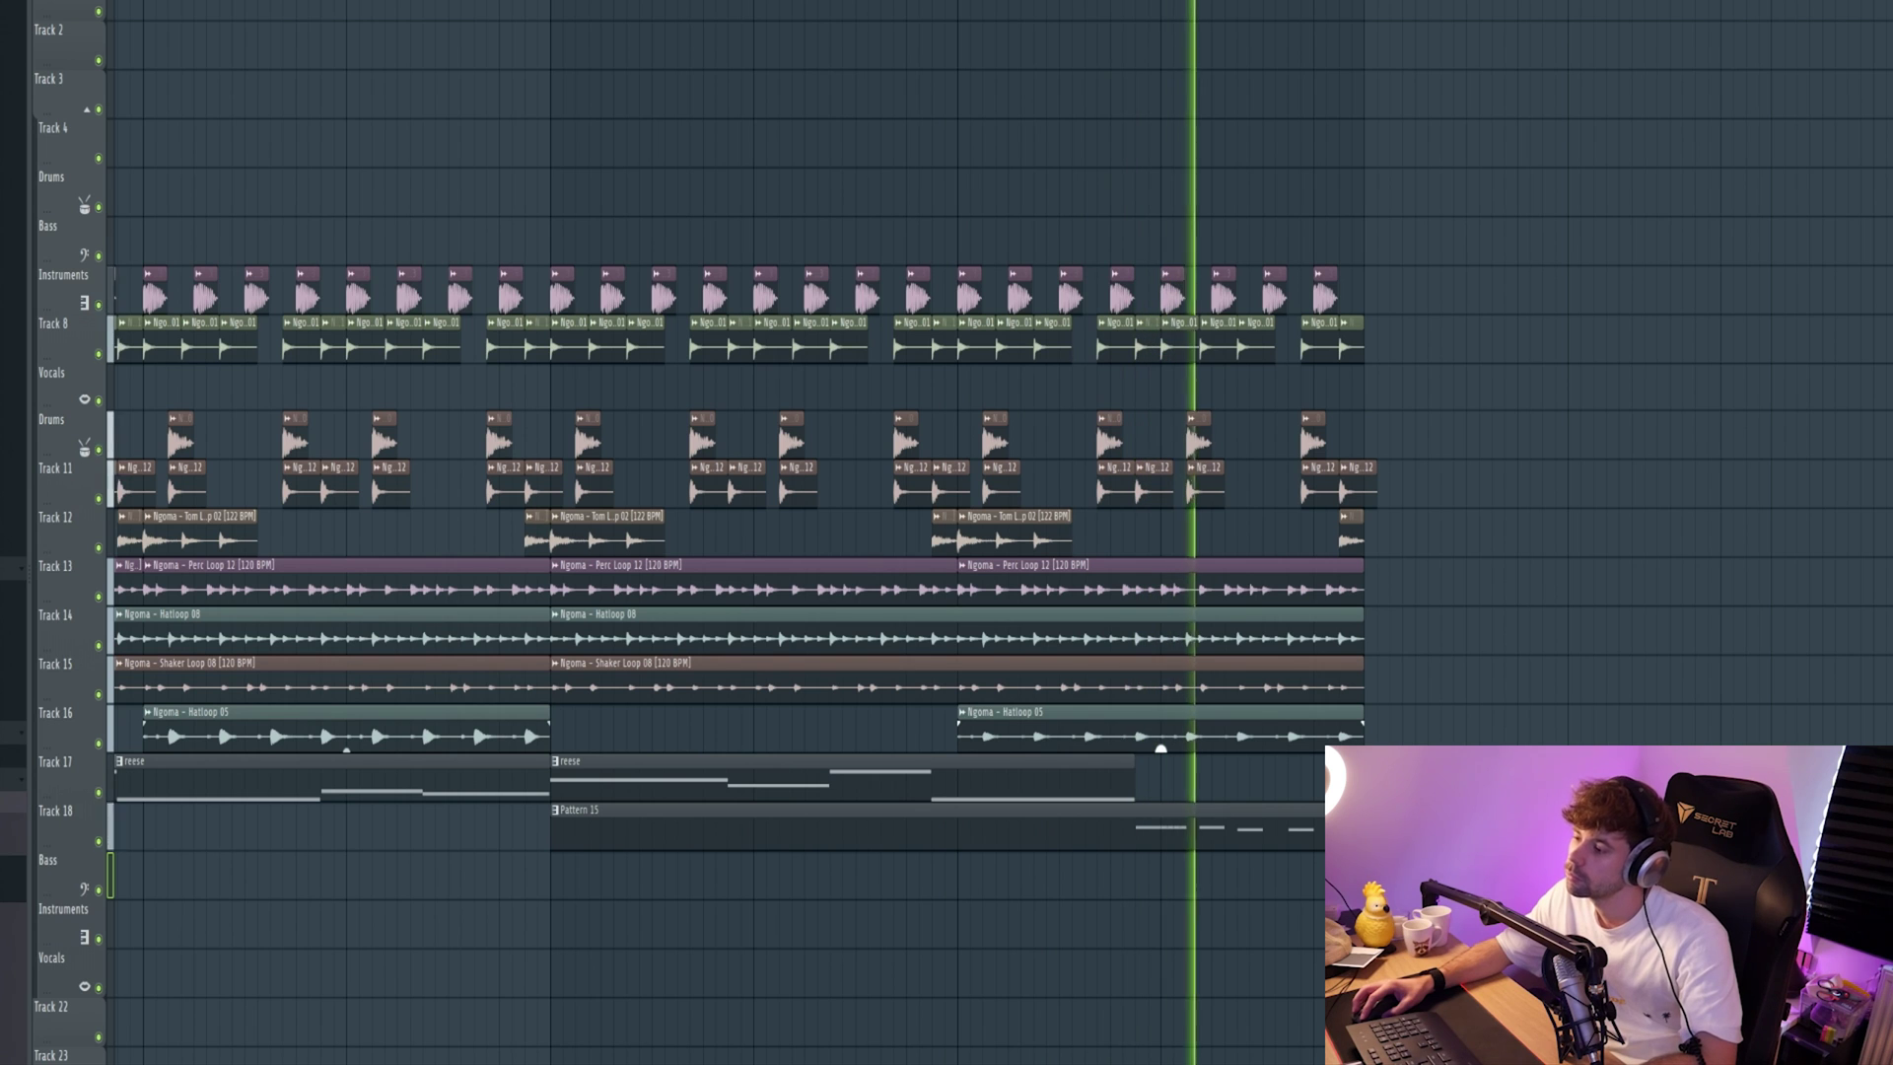
scroll(1165, 752, "down", 3)
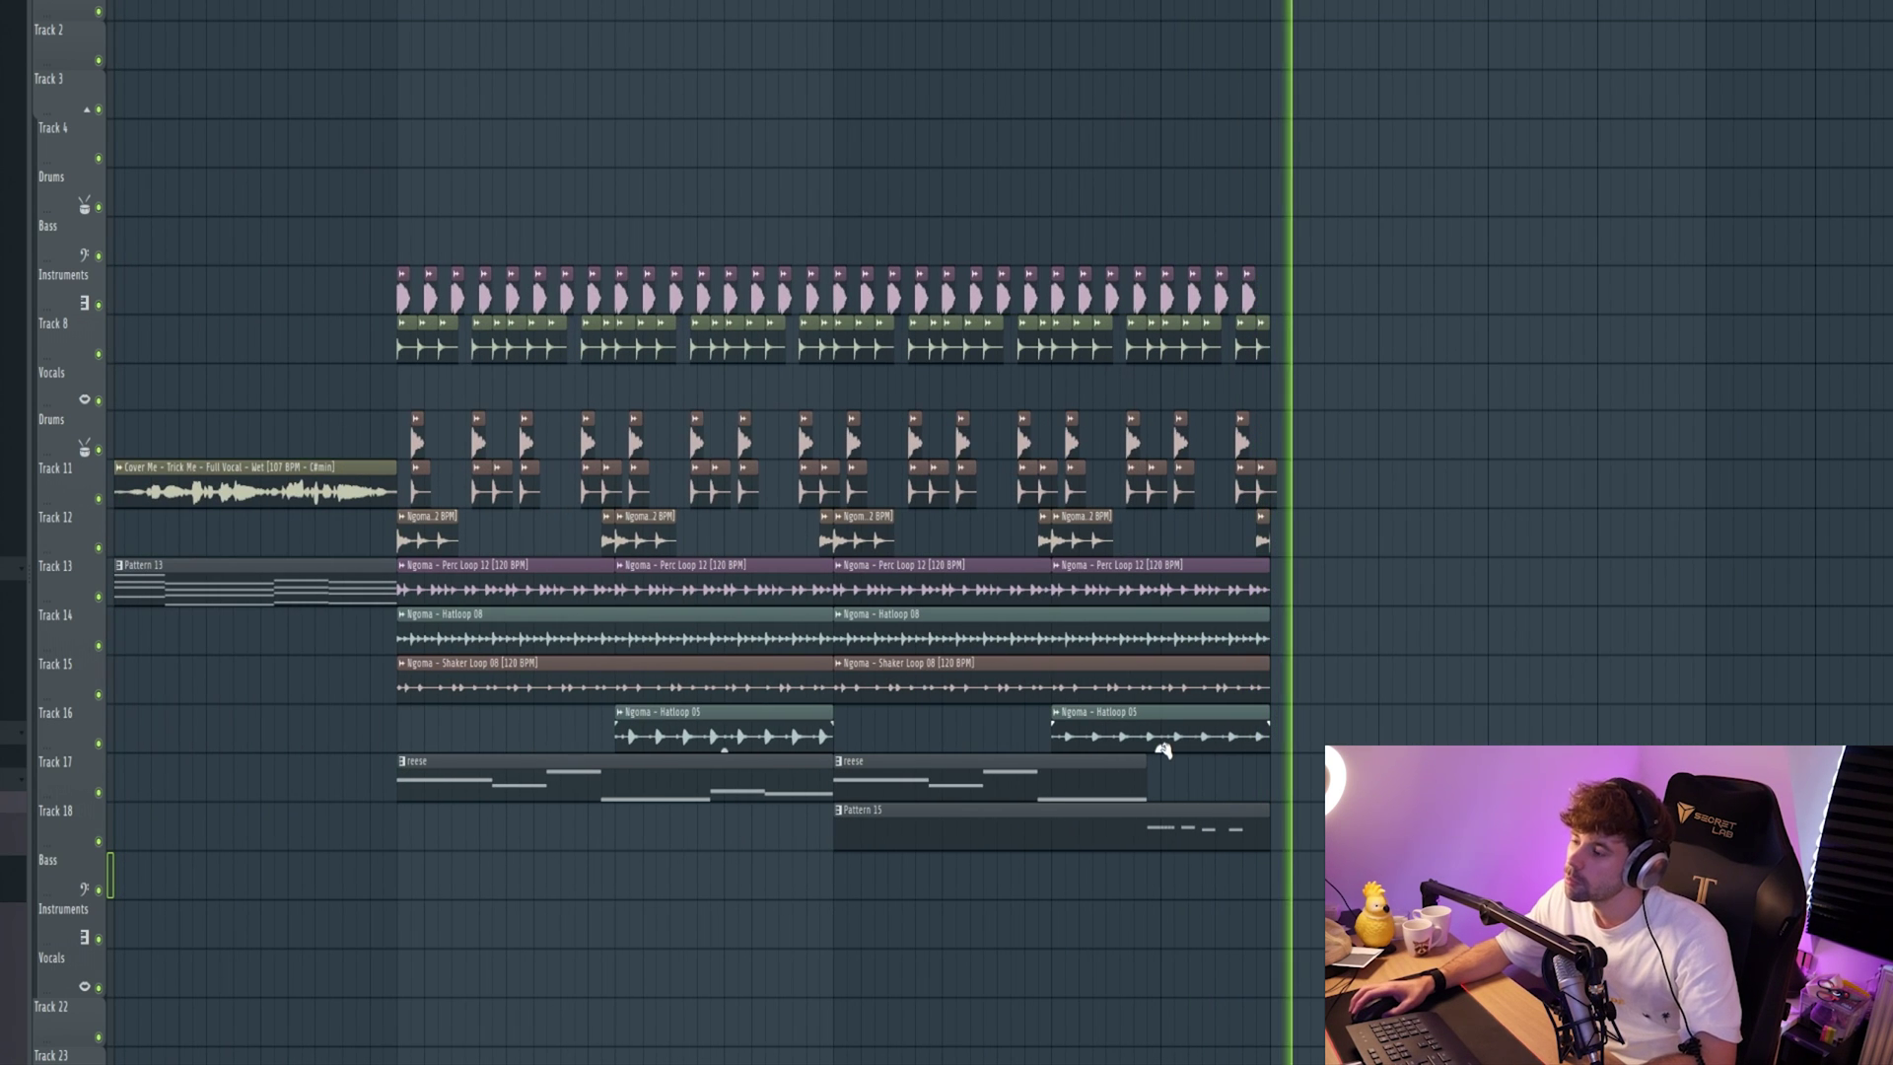
key("space")
scroll(1248, 873, "down", 2)
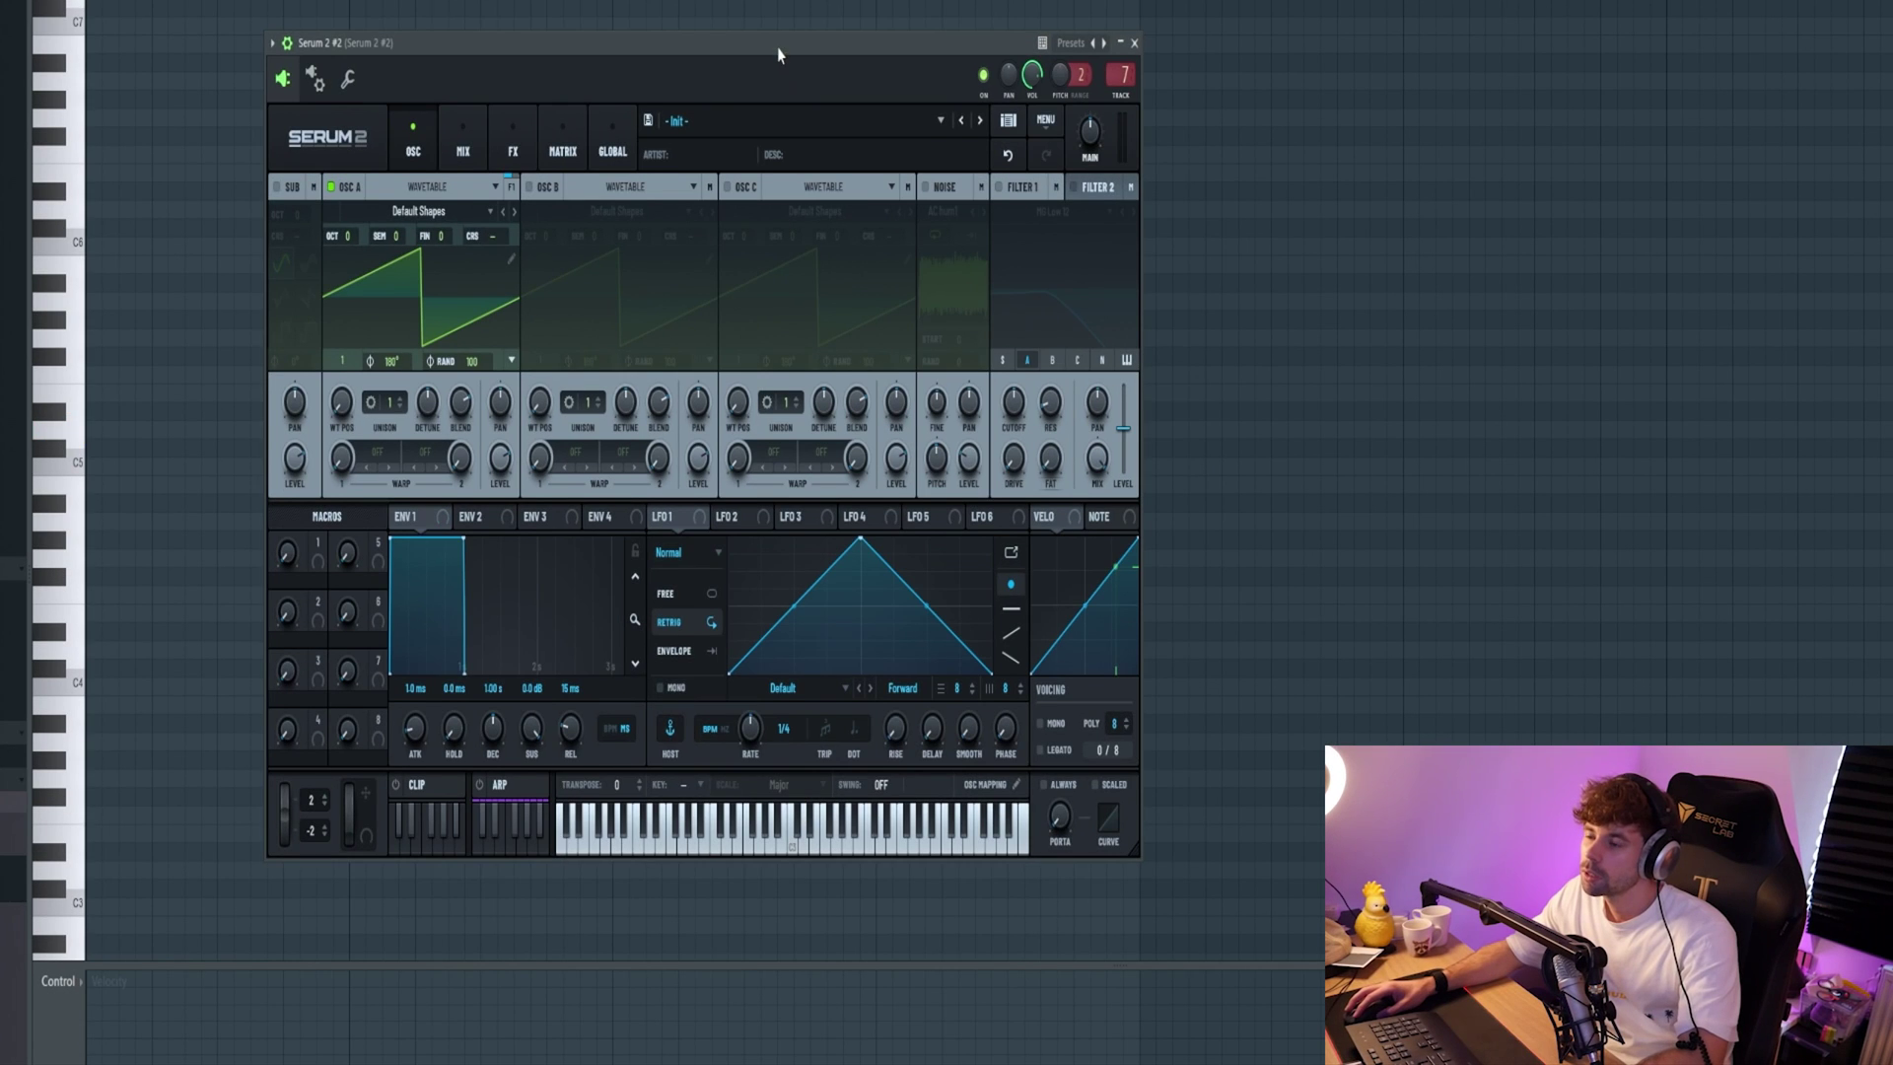
- Load the Pluck - Milkshake preset into Serum 2 #2 and draw the first C#5 notes
left_click_drag(779, 54, 829, 70)
left_click(814, 144)
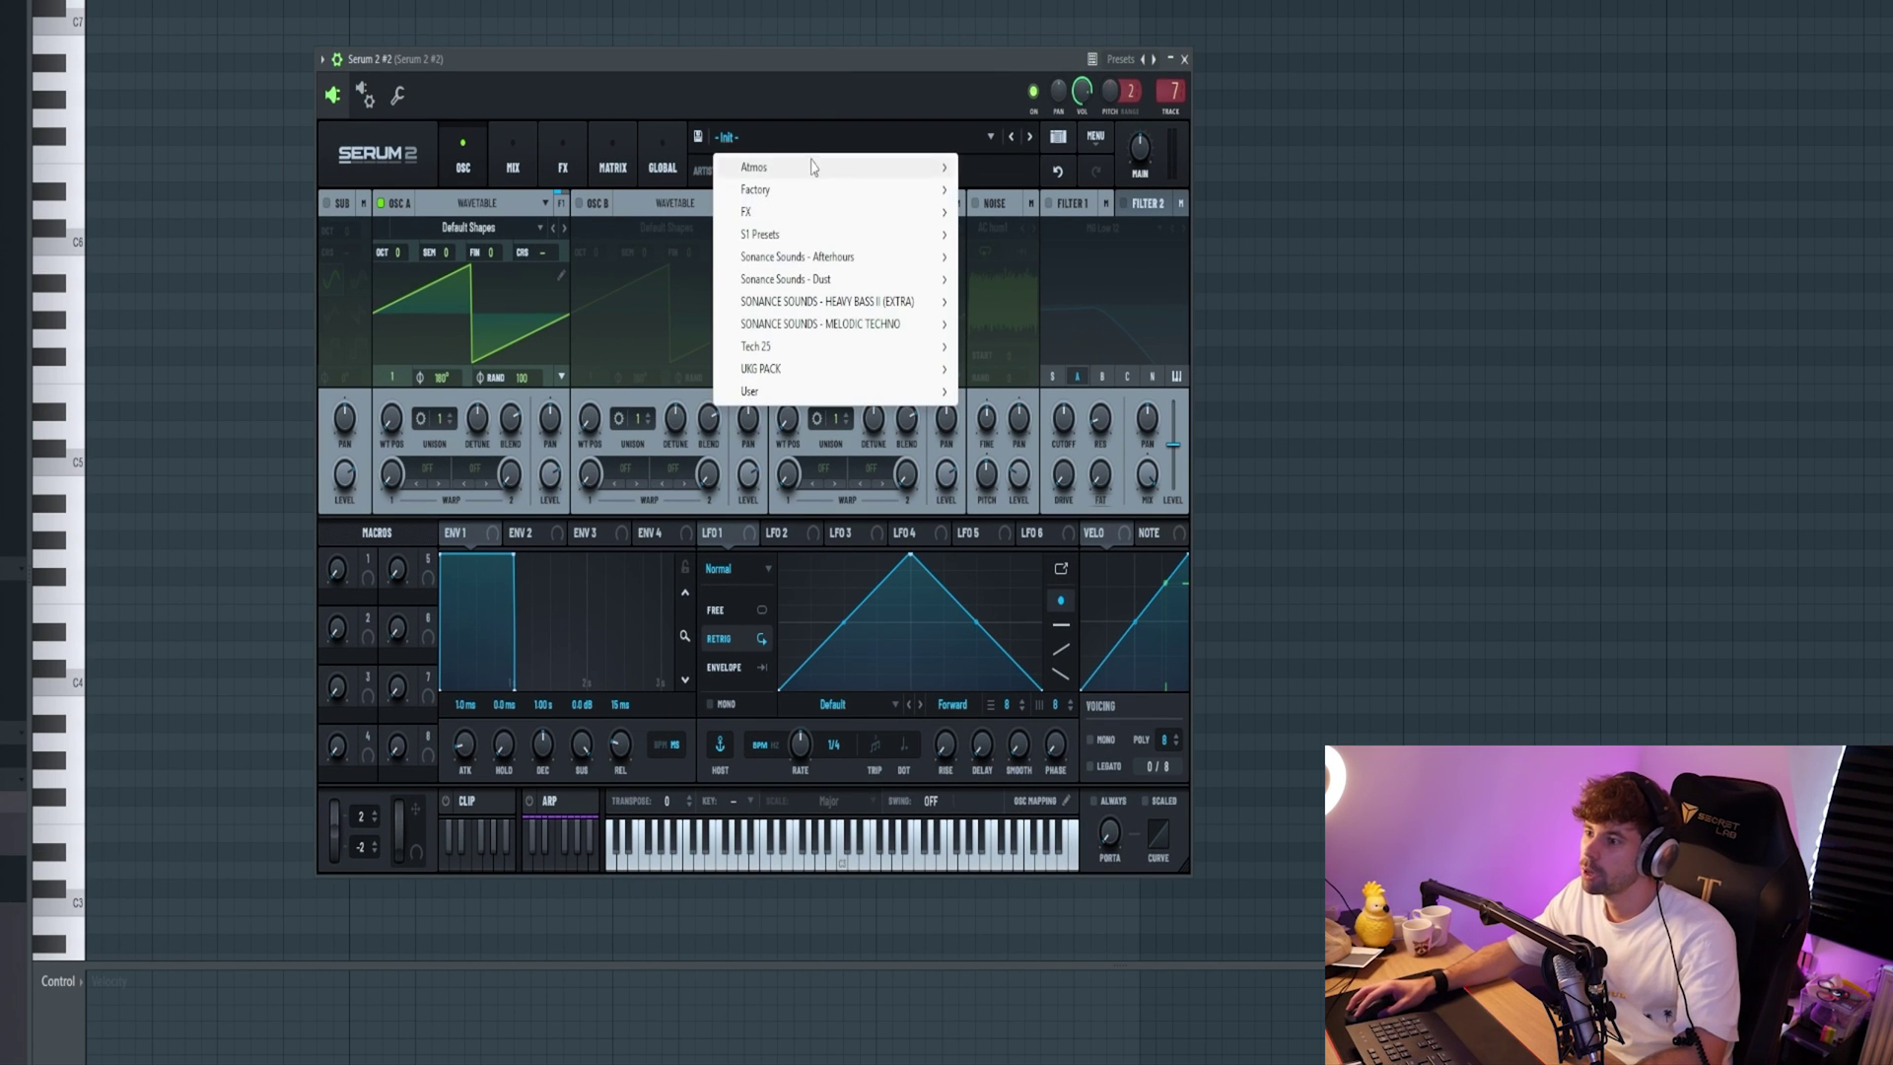
mouse_move(780, 252)
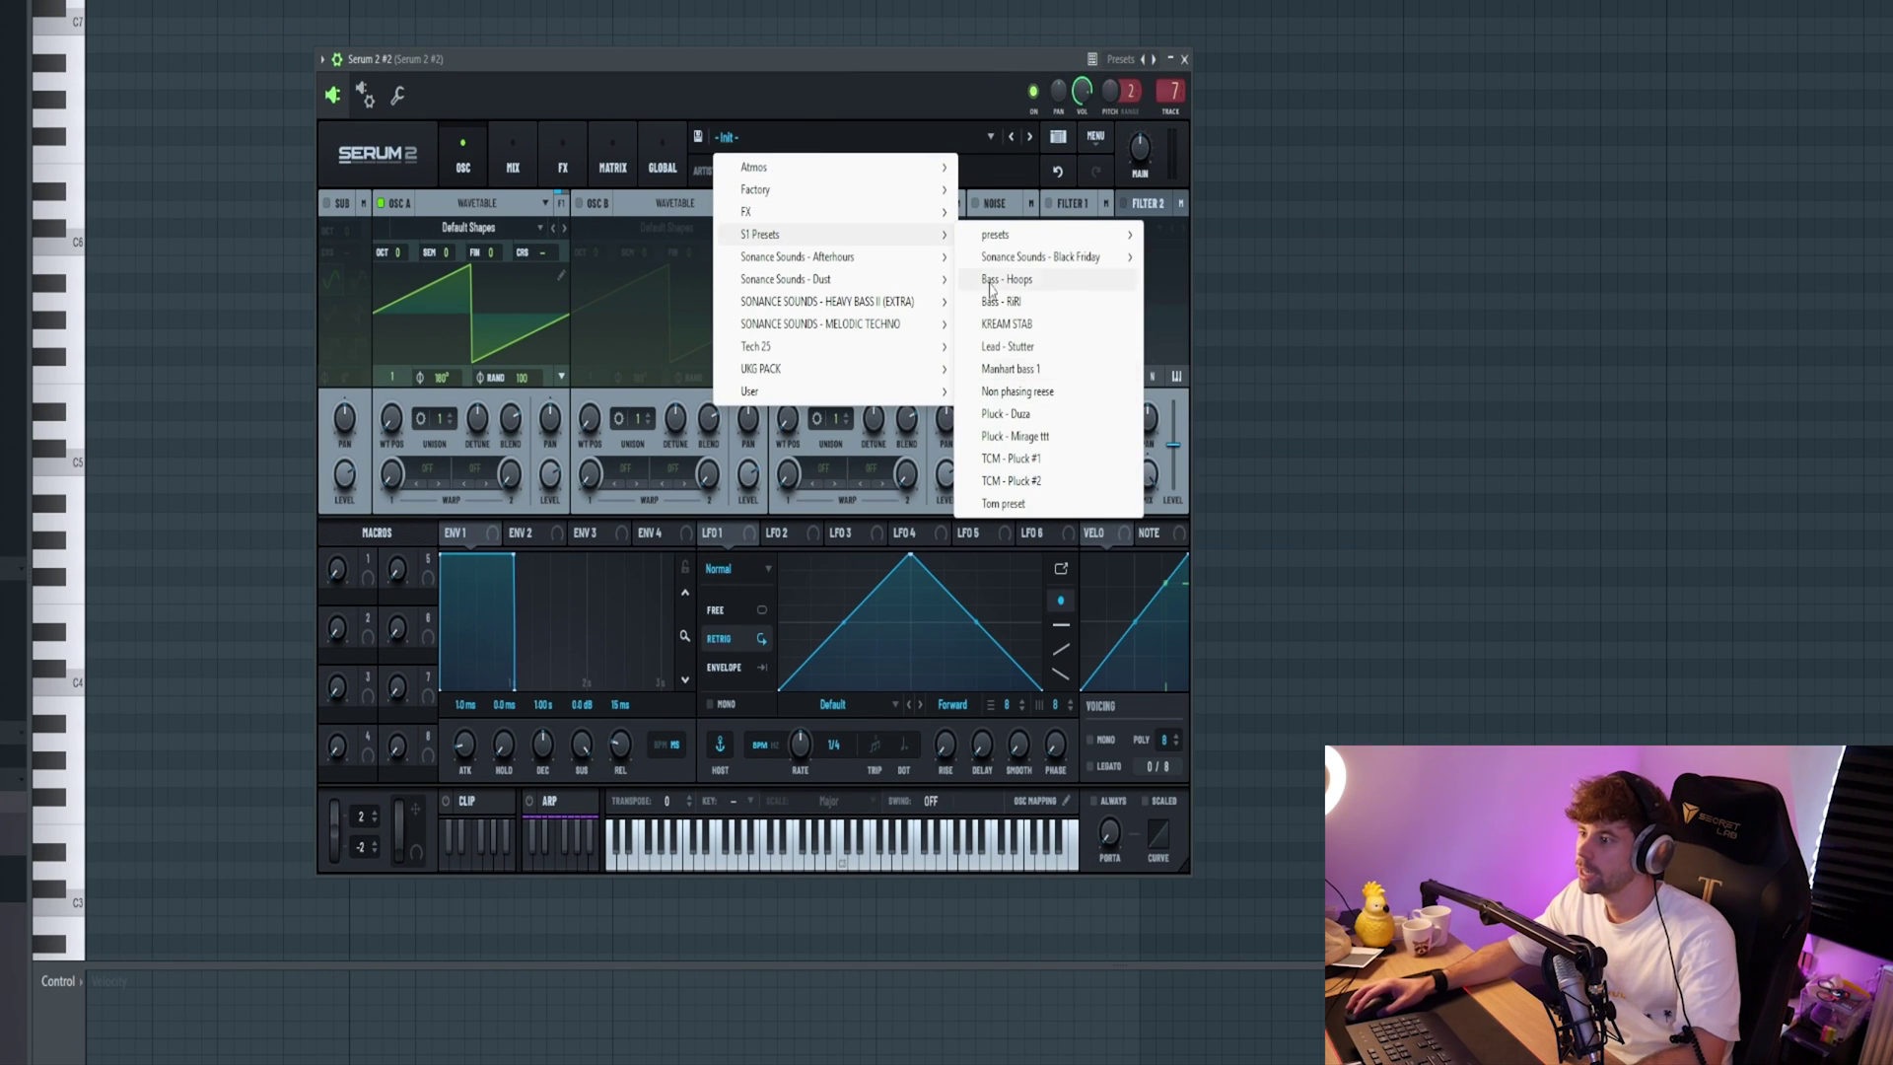
mouse_move(1016, 236)
mouse_move(1211, 775)
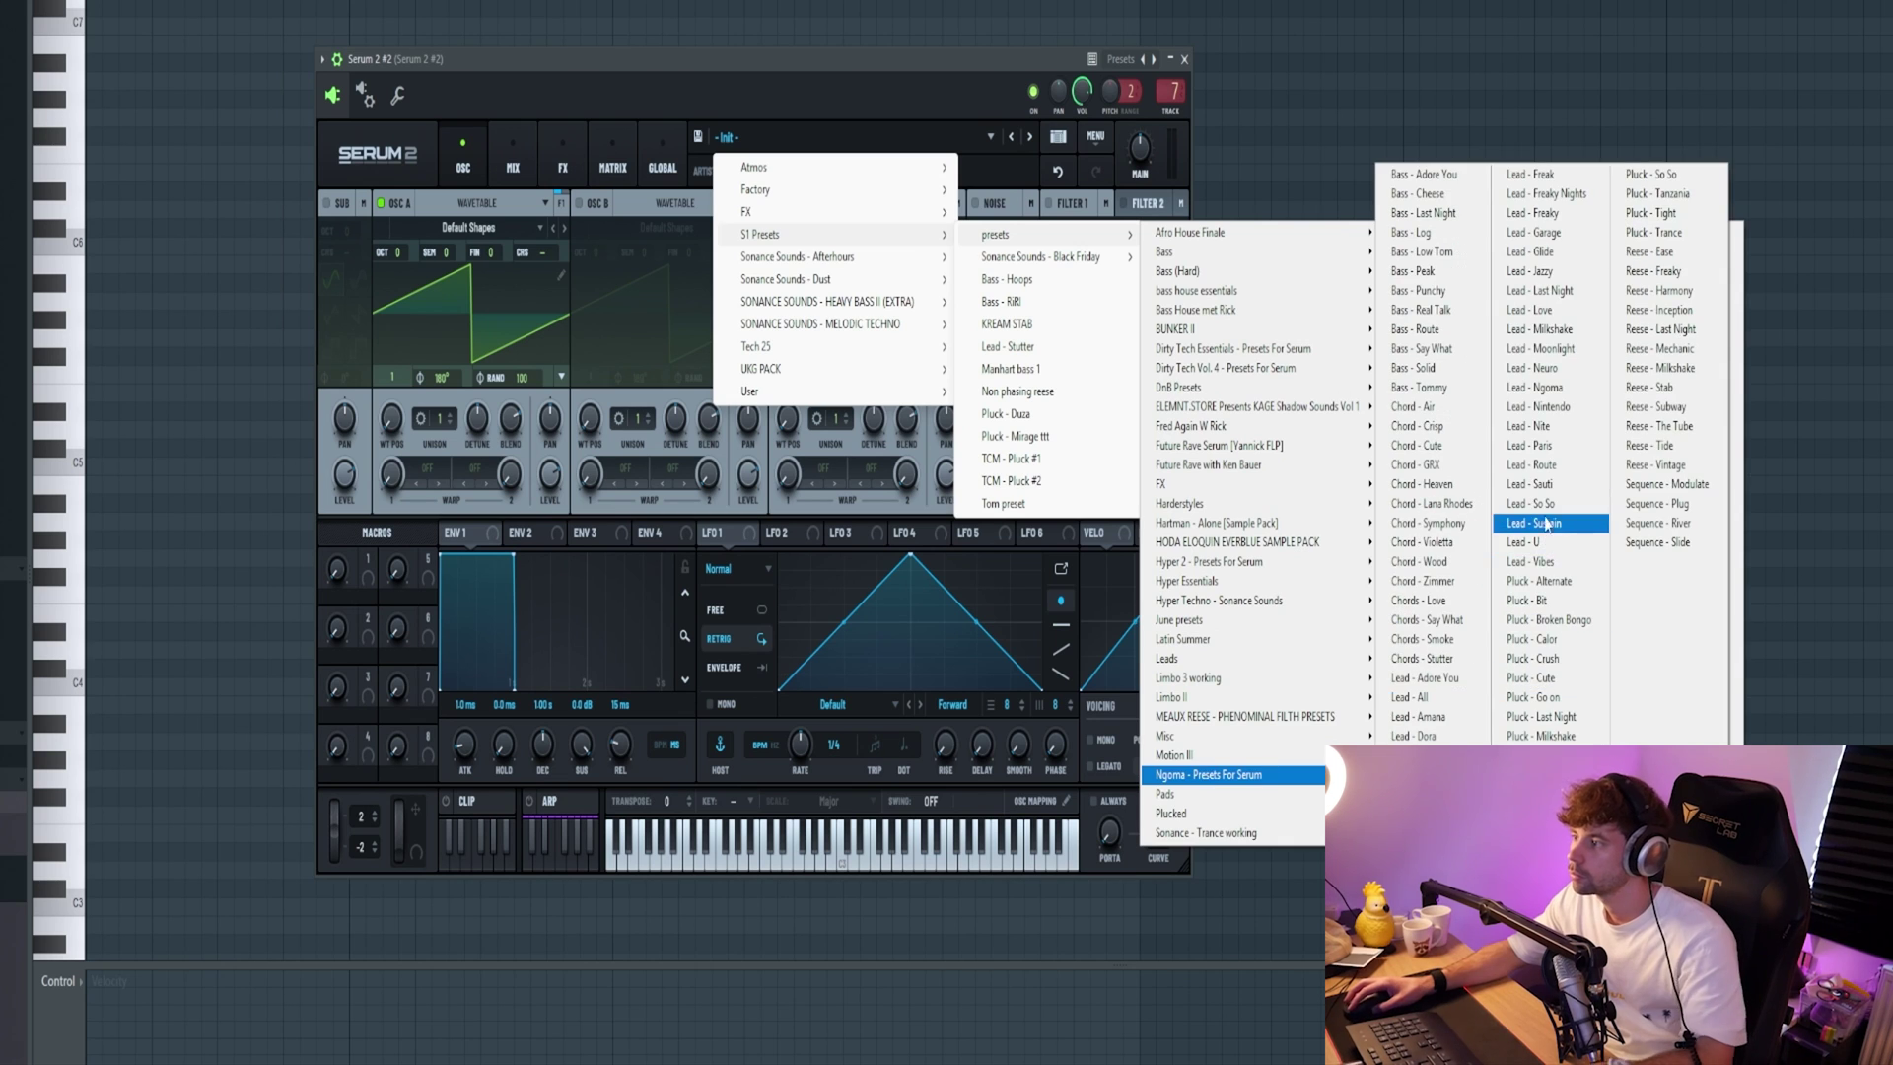
left_click(1557, 347)
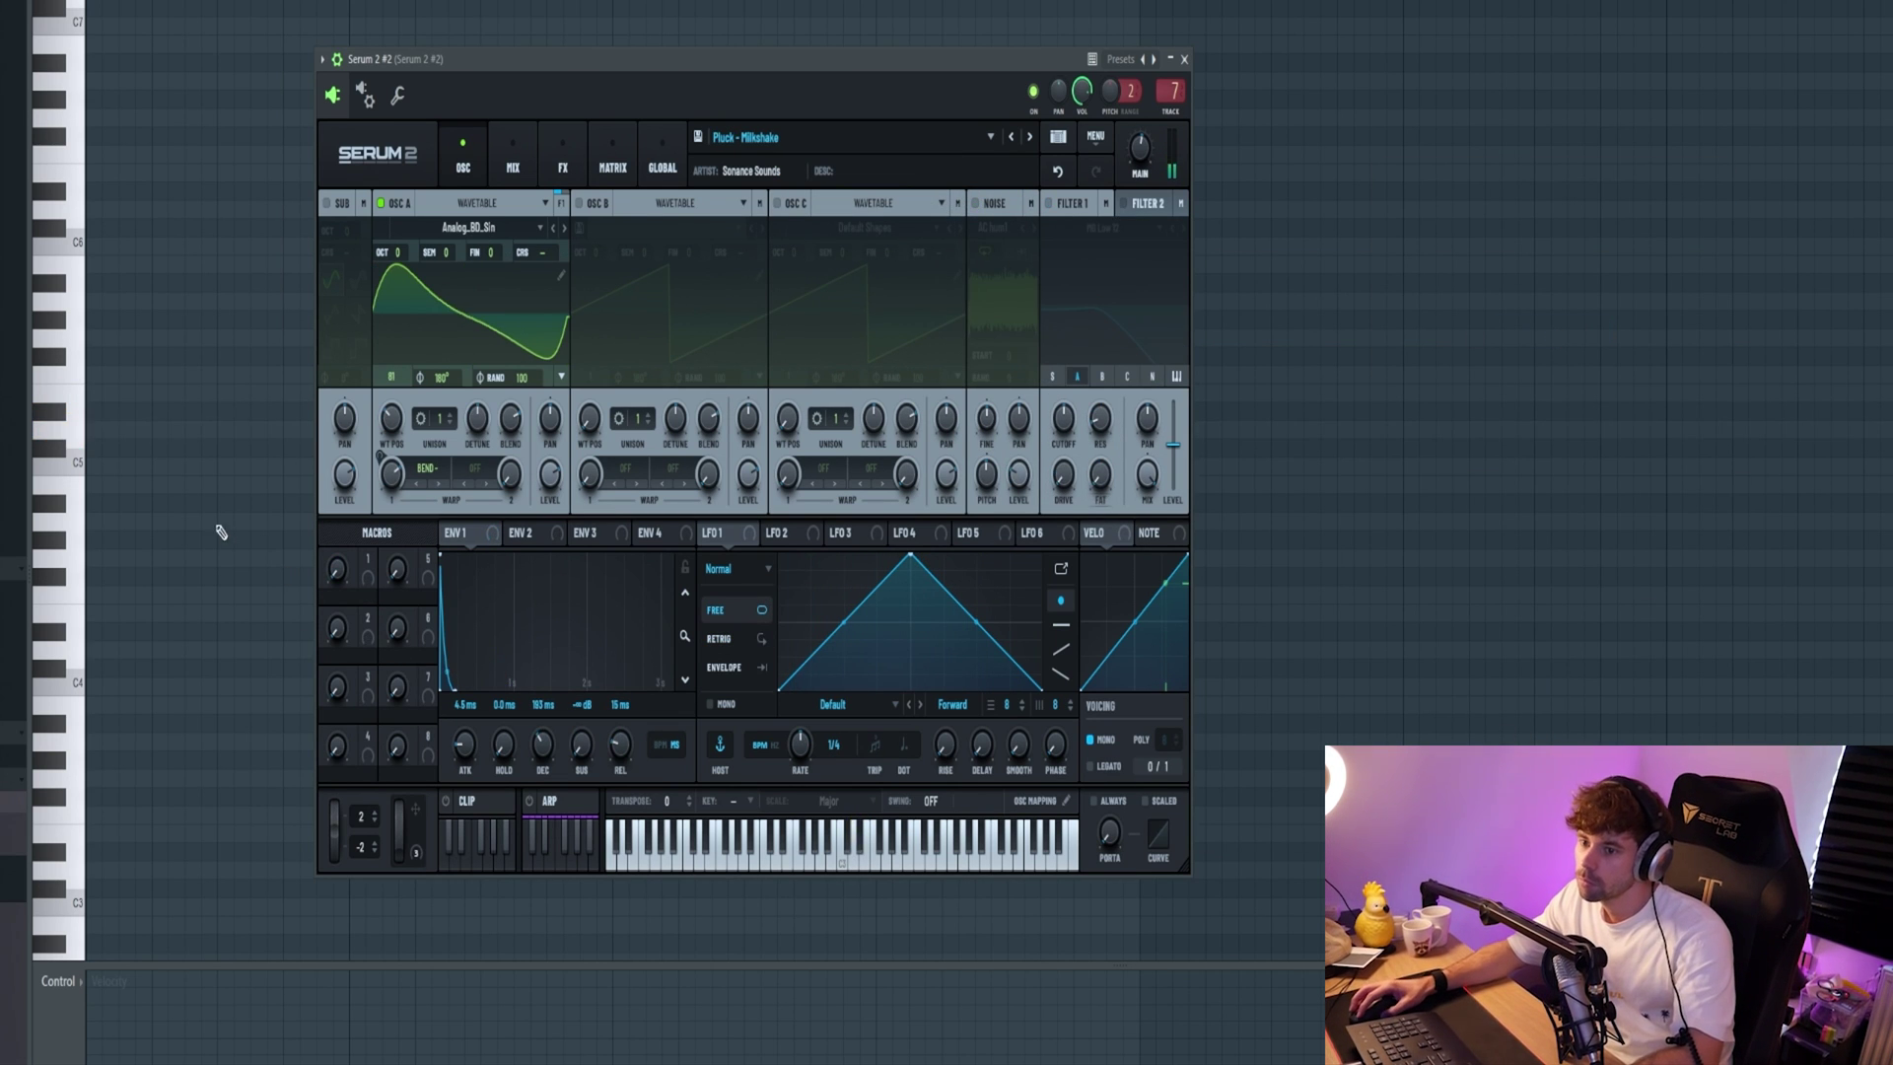
left_click(59, 452)
left_click(87, 456)
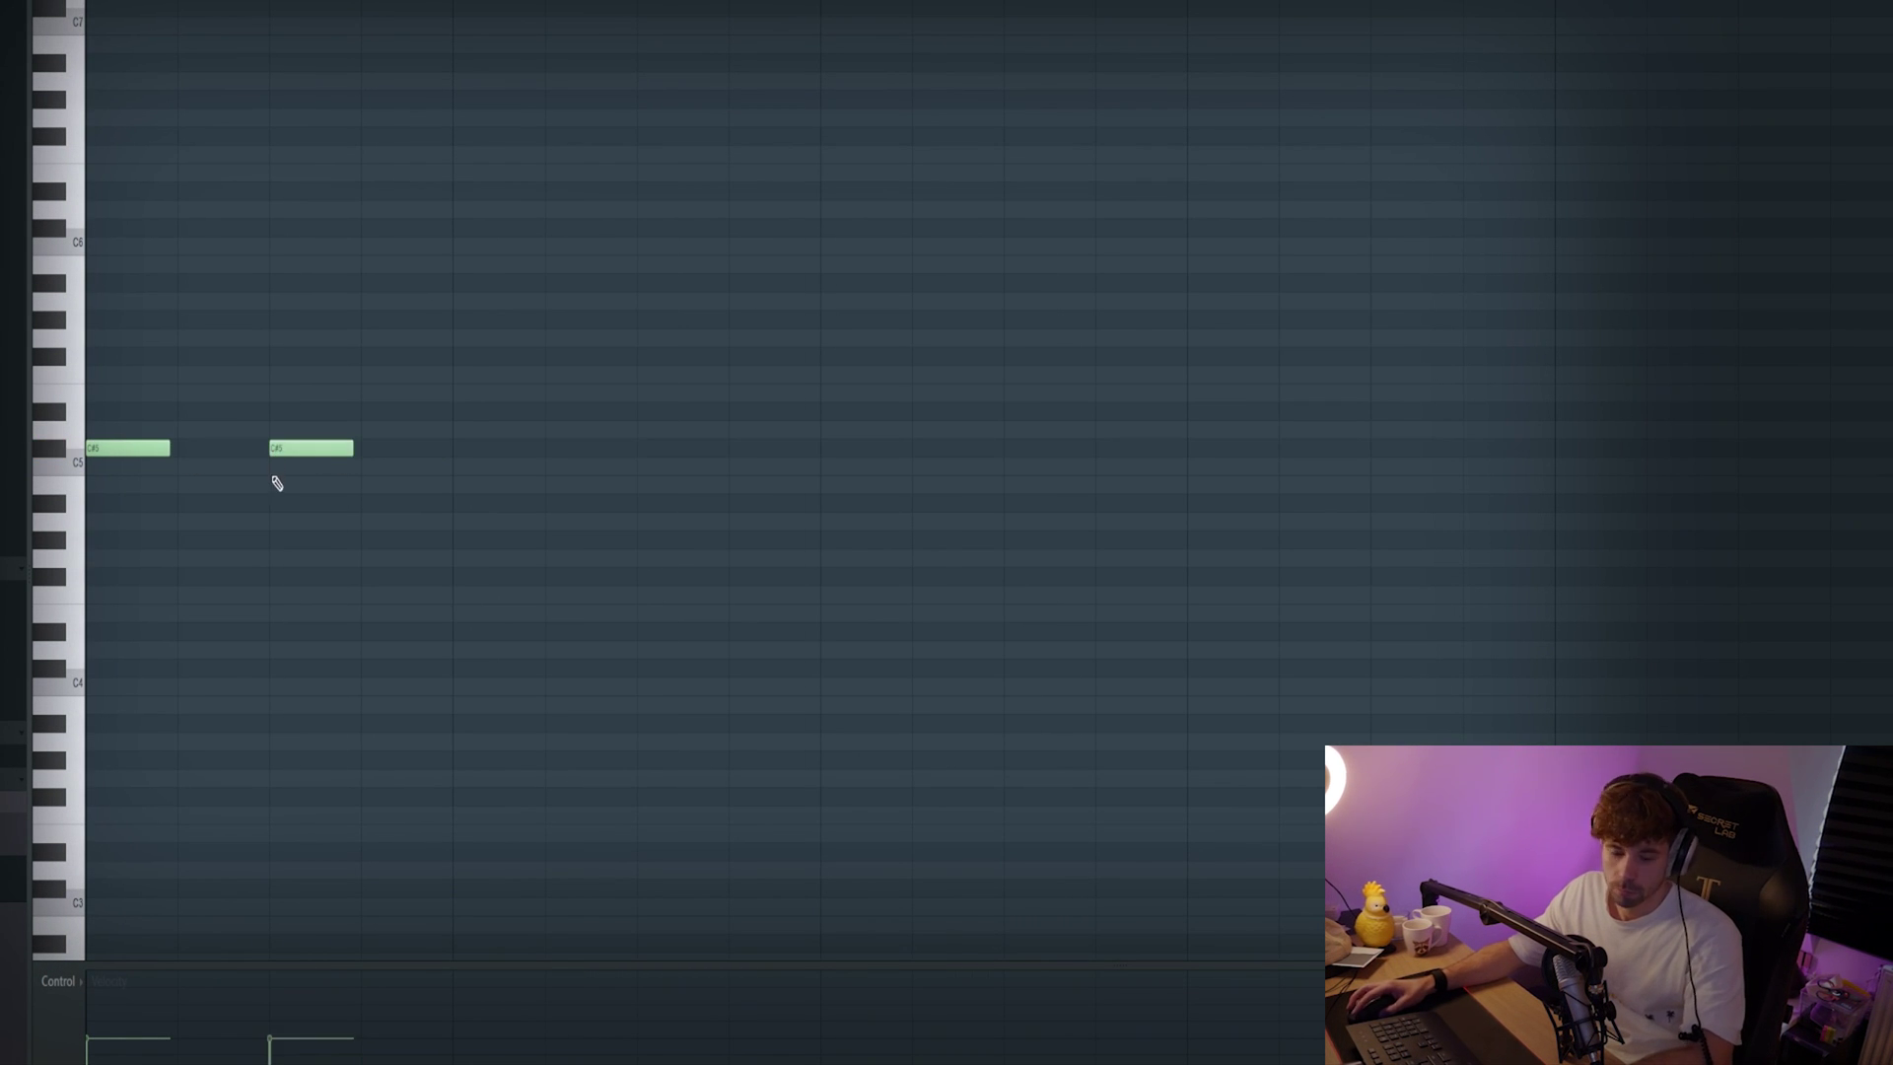
- Select the five C#5 pluck notes and duplicate them one bar later with Ctrl+B
scroll(498, 454, "down", 2)
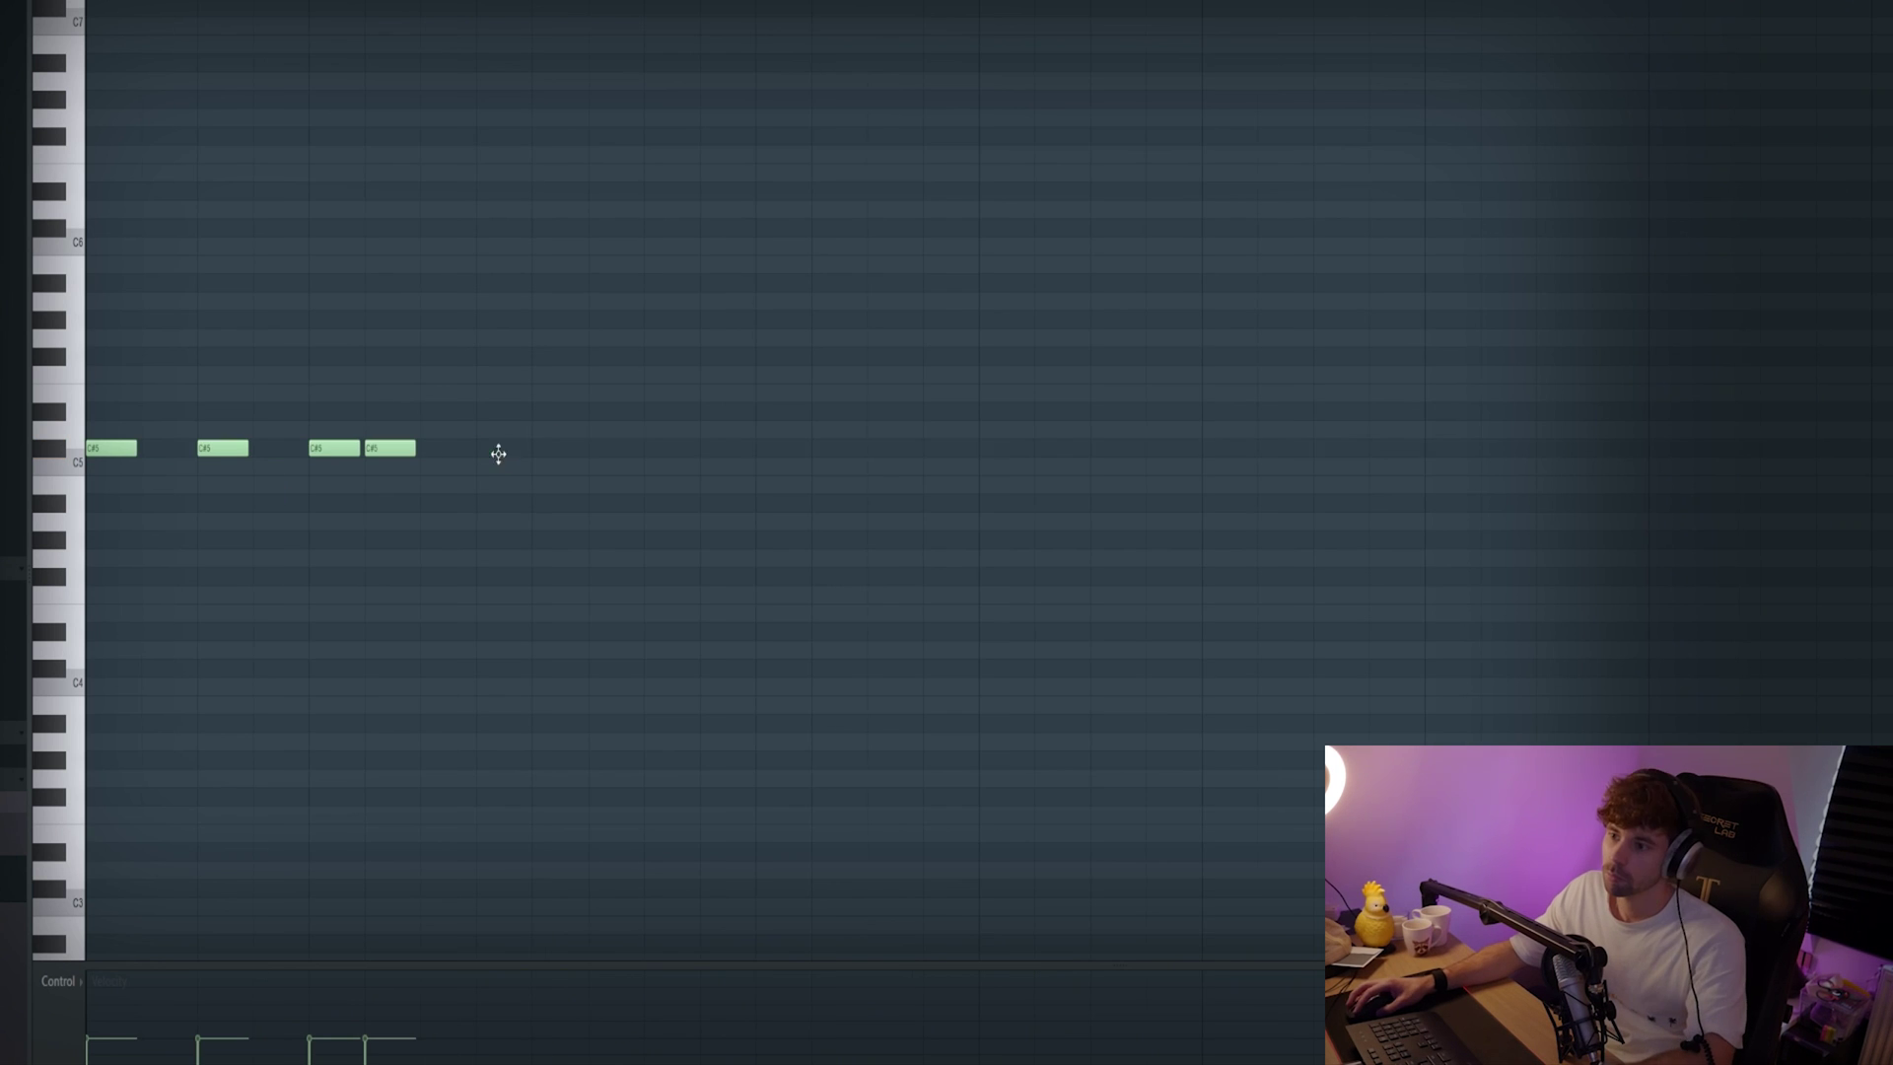
key("space")
scroll(431, 602, "down", 1)
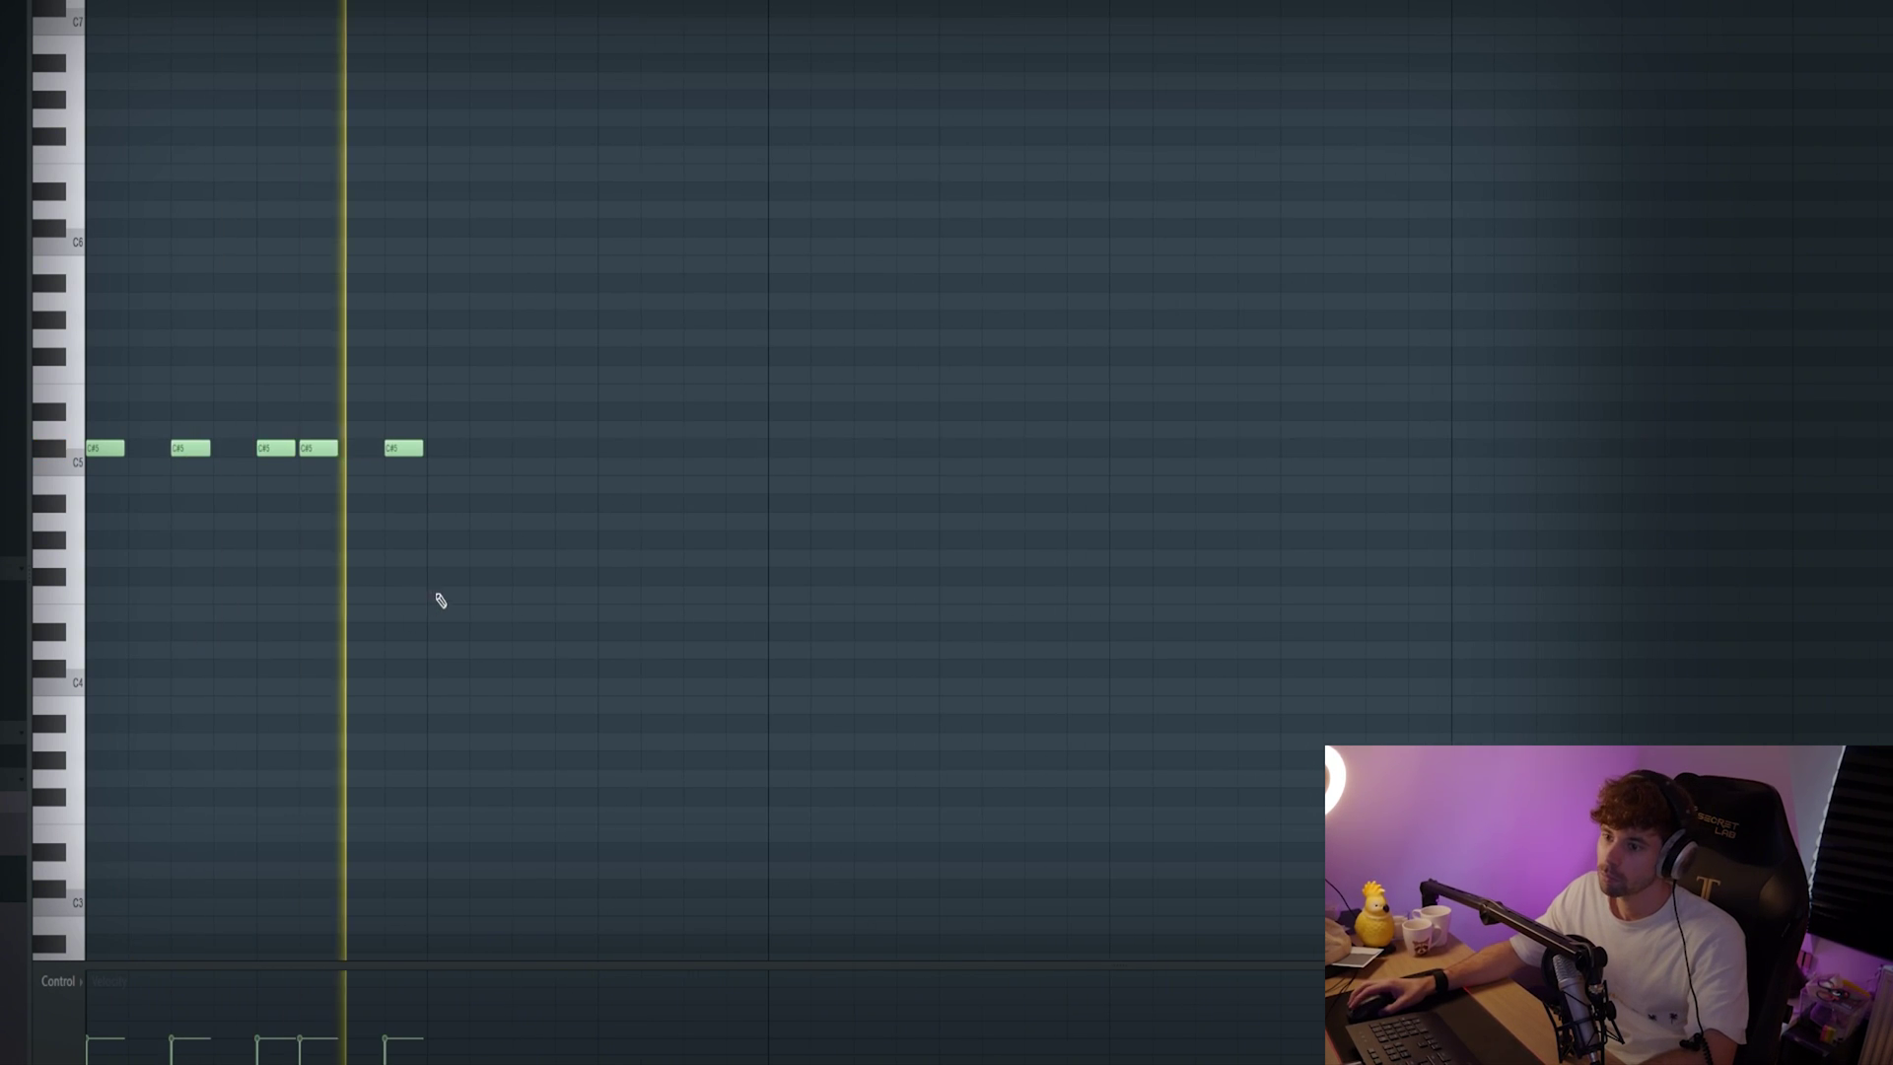
left_click_drag(525, 583, 97, 409)
key("space")
key("ctrl+b")
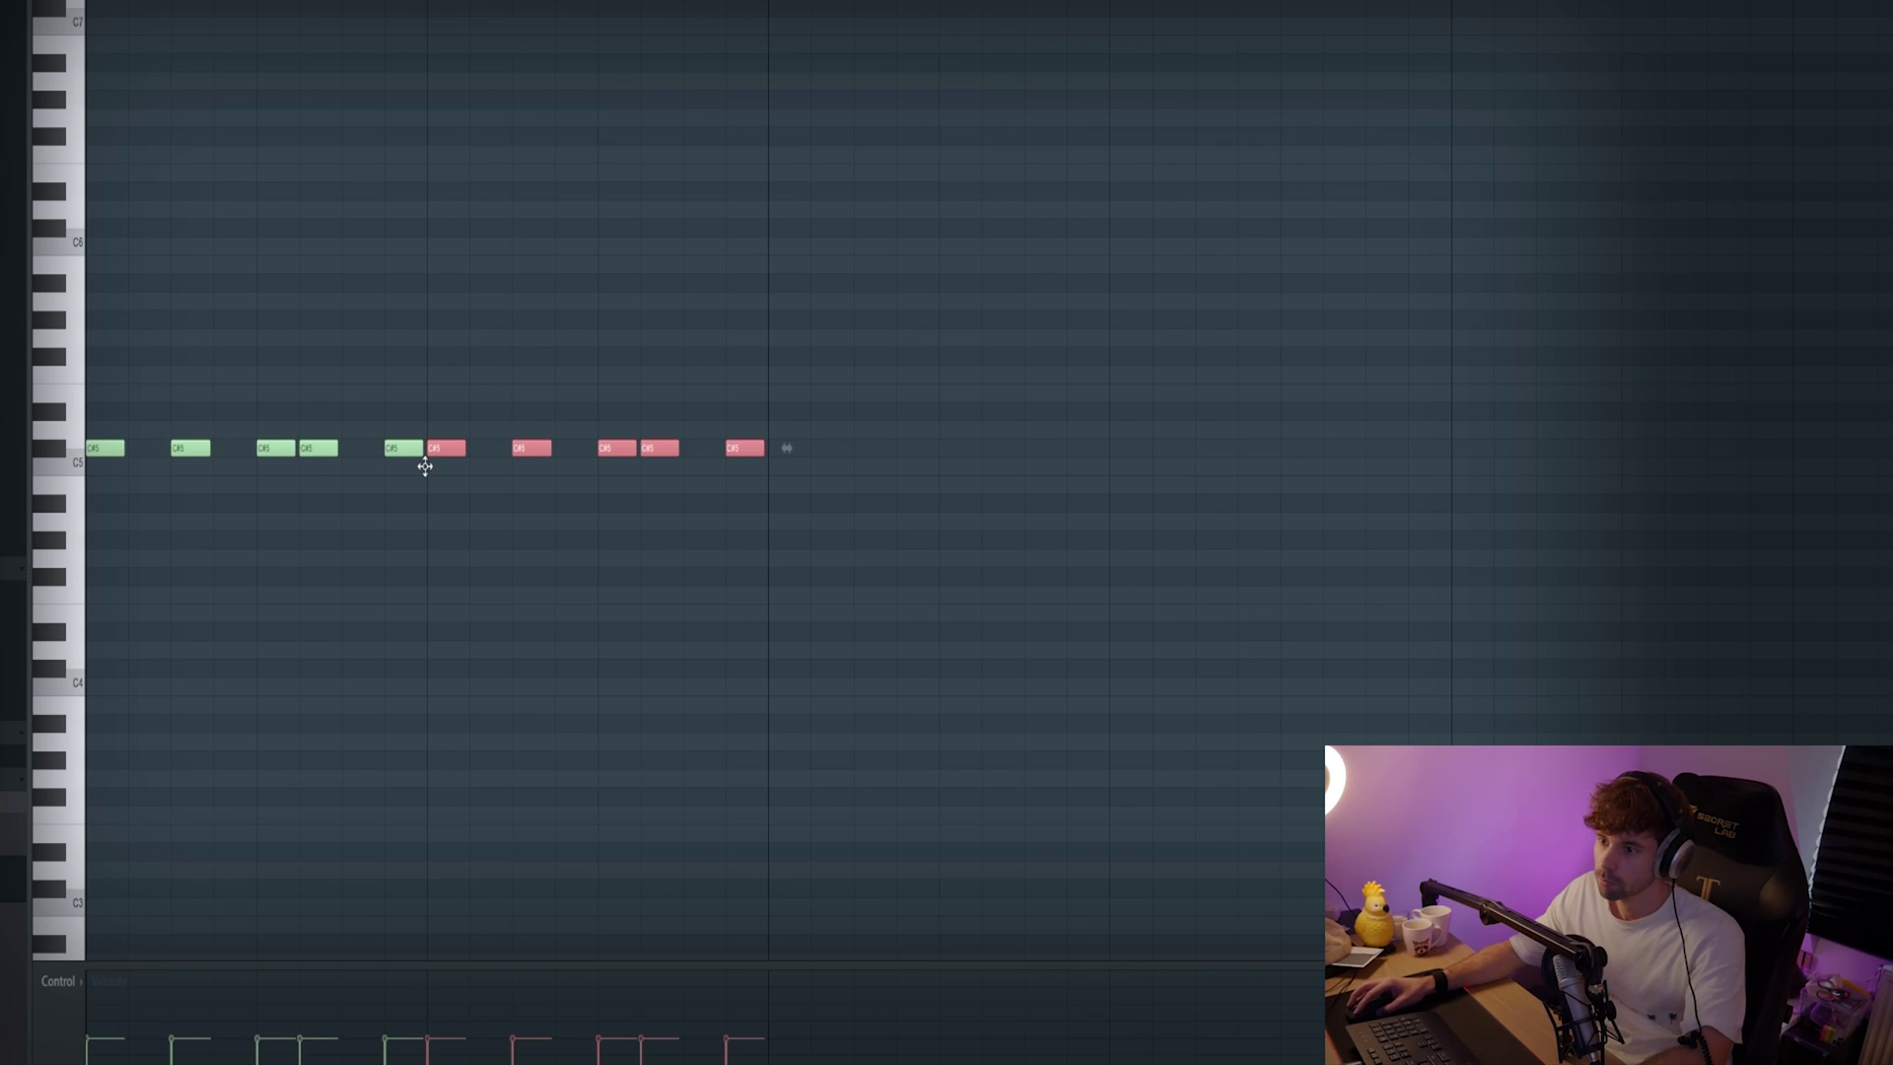
key("space")
- Duplicate the C#5 notes again to double the pattern, then play it back
scroll(503, 627, "down", 2)
left_click(475, 639, "ctrl")
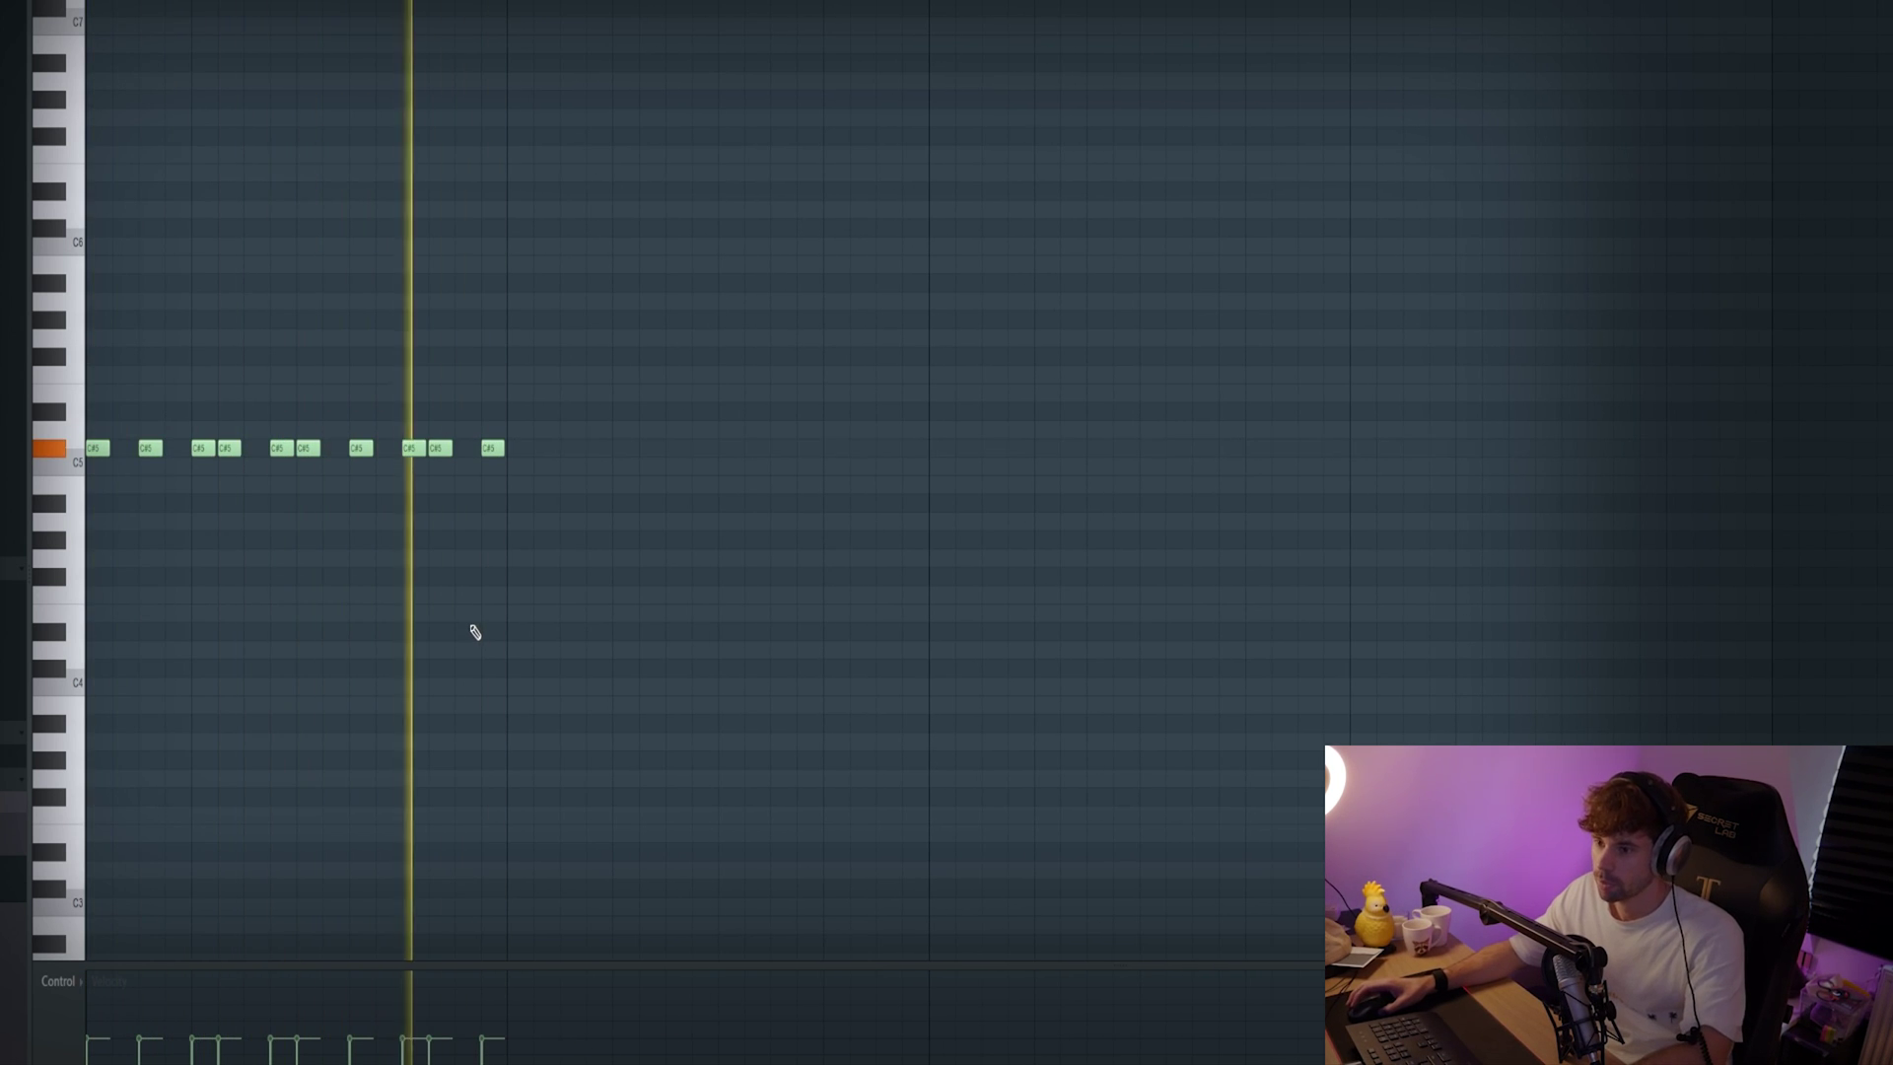
key("ctrl+b")
scroll(515, 483, "up", 3)
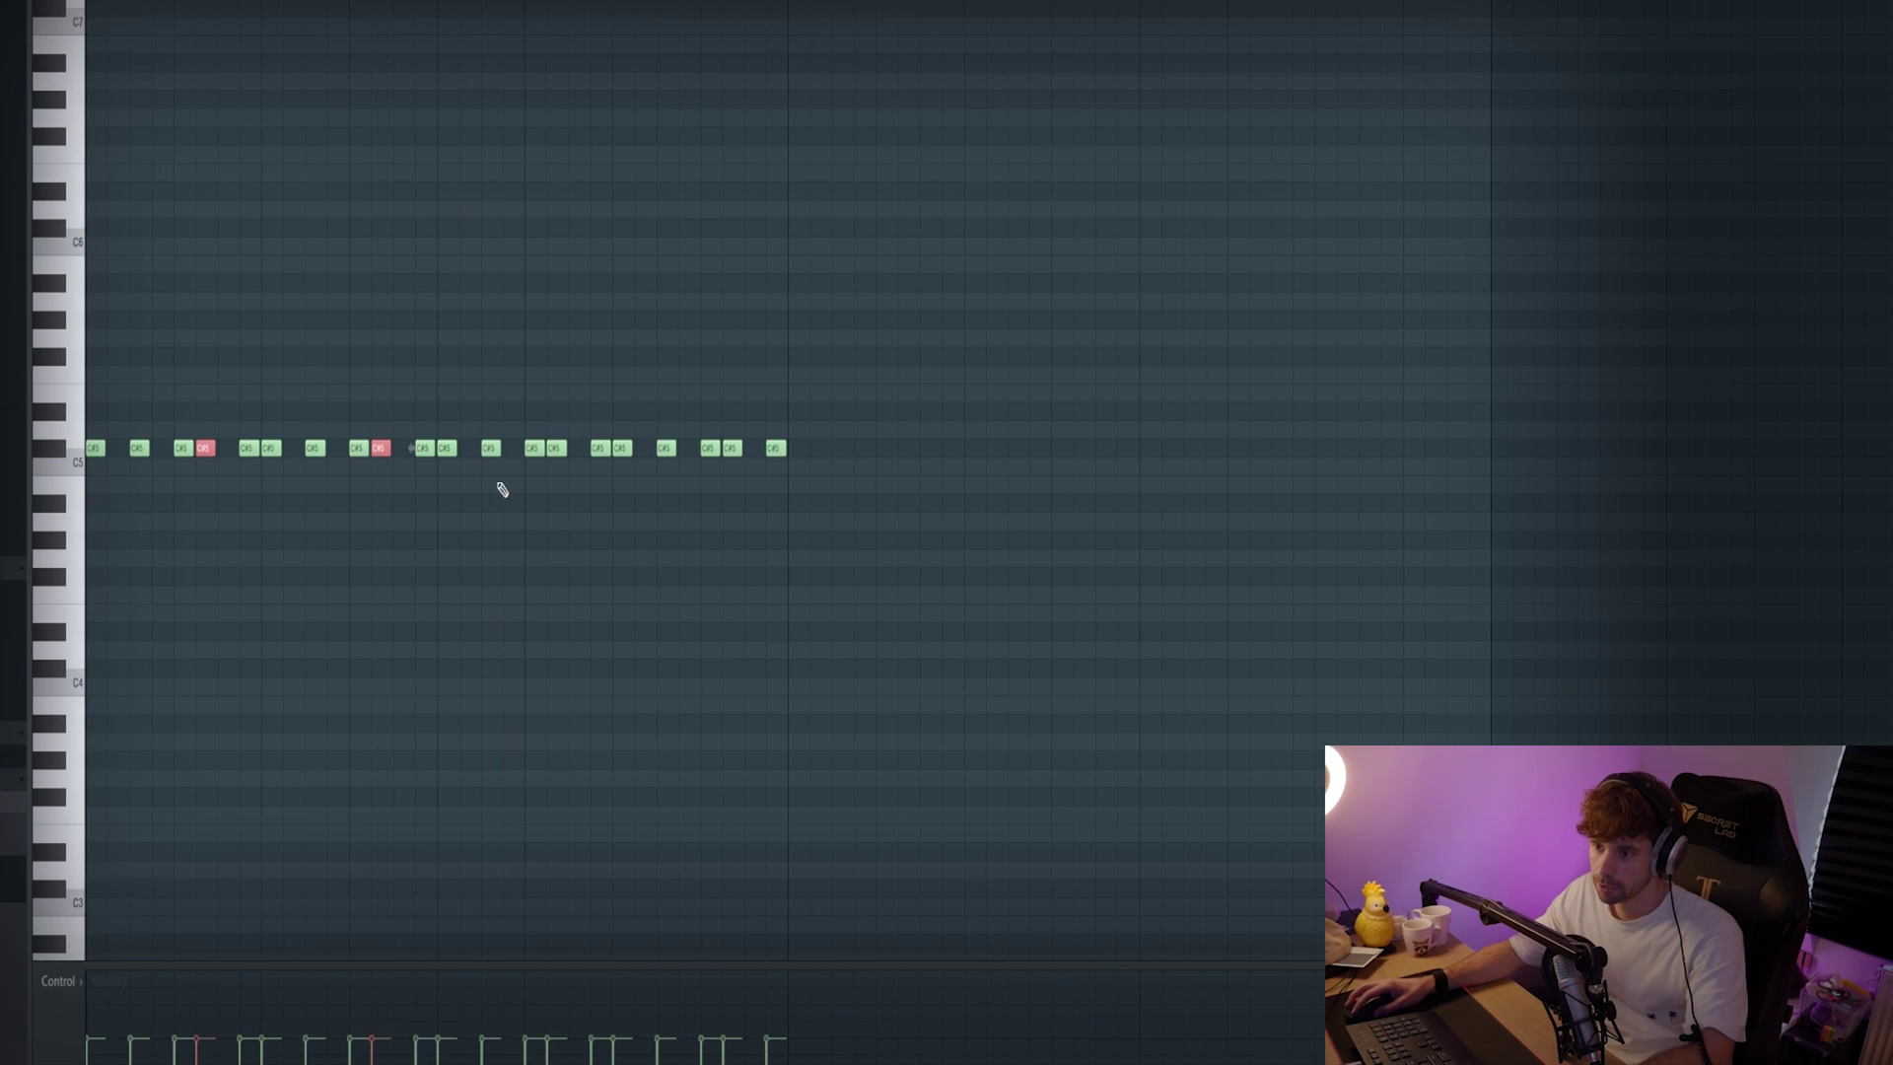
scroll(189, 491, "up", 3)
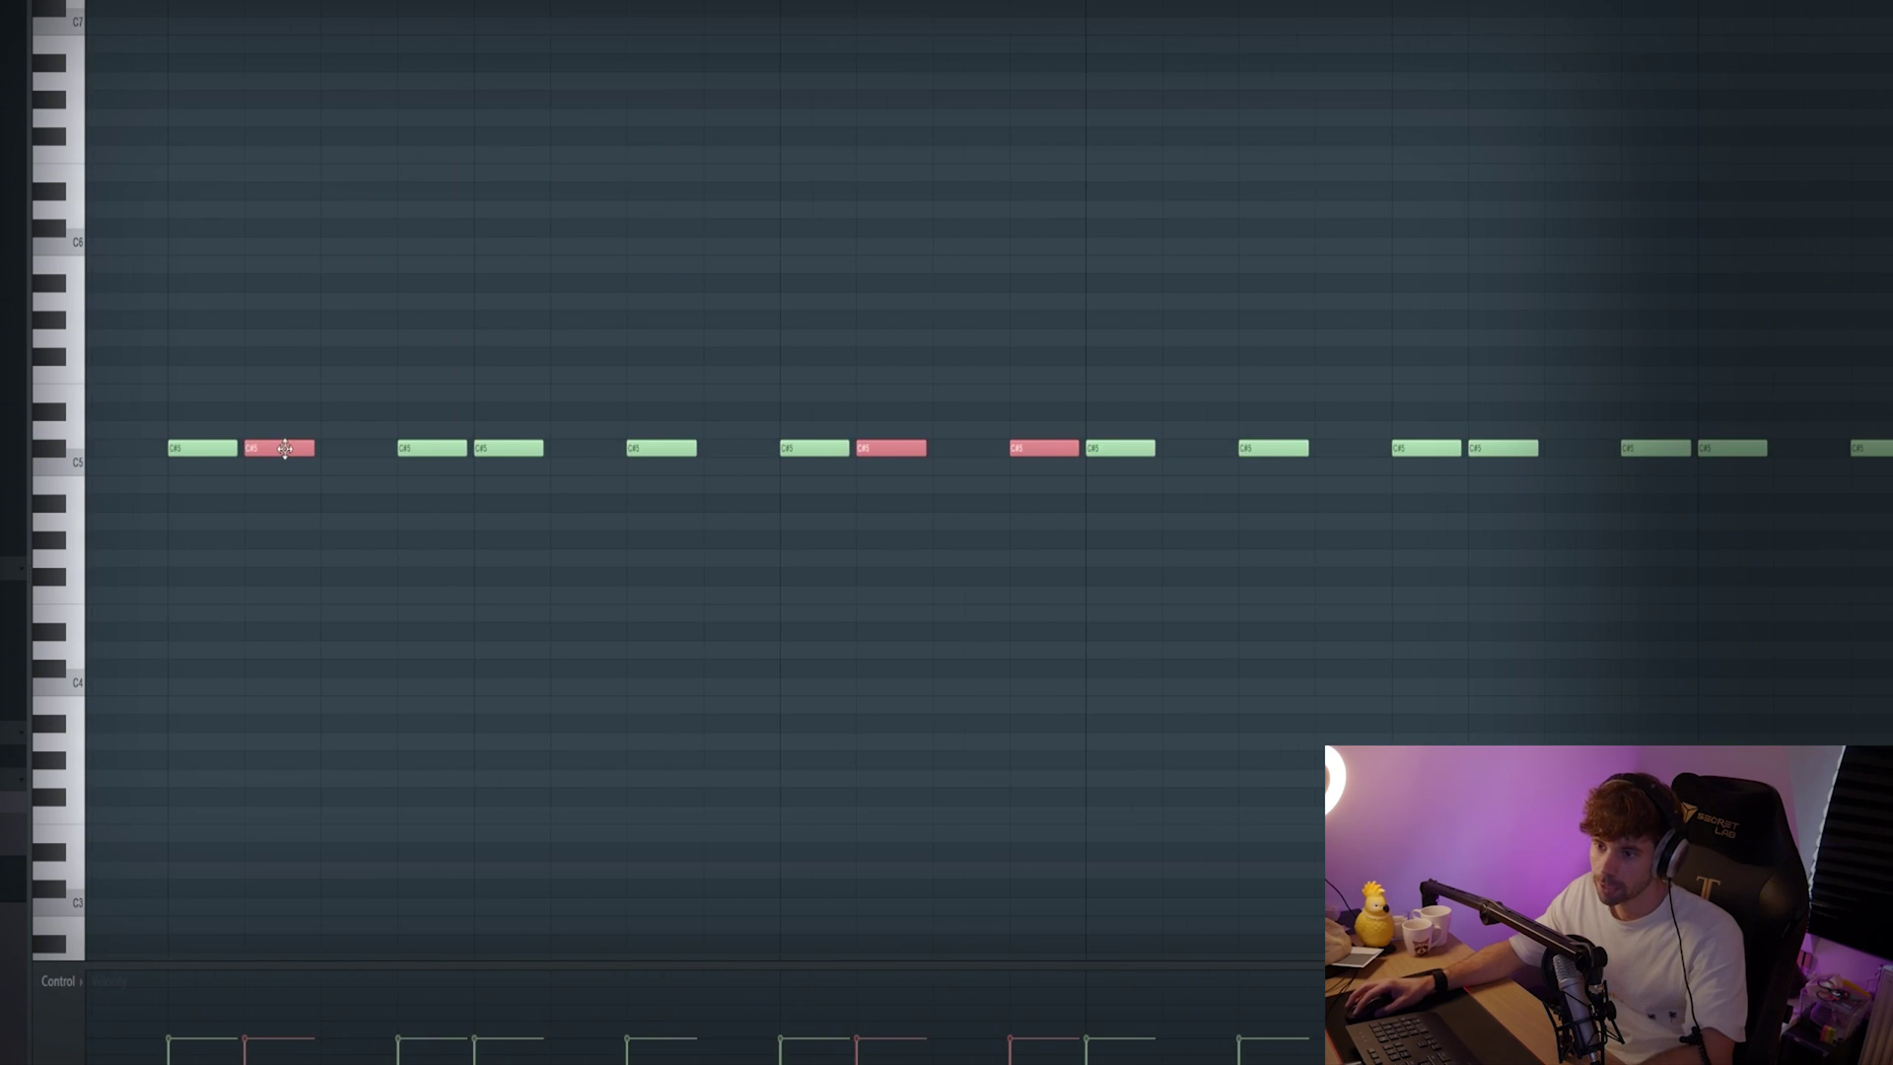
scroll(300, 592, "down", 3)
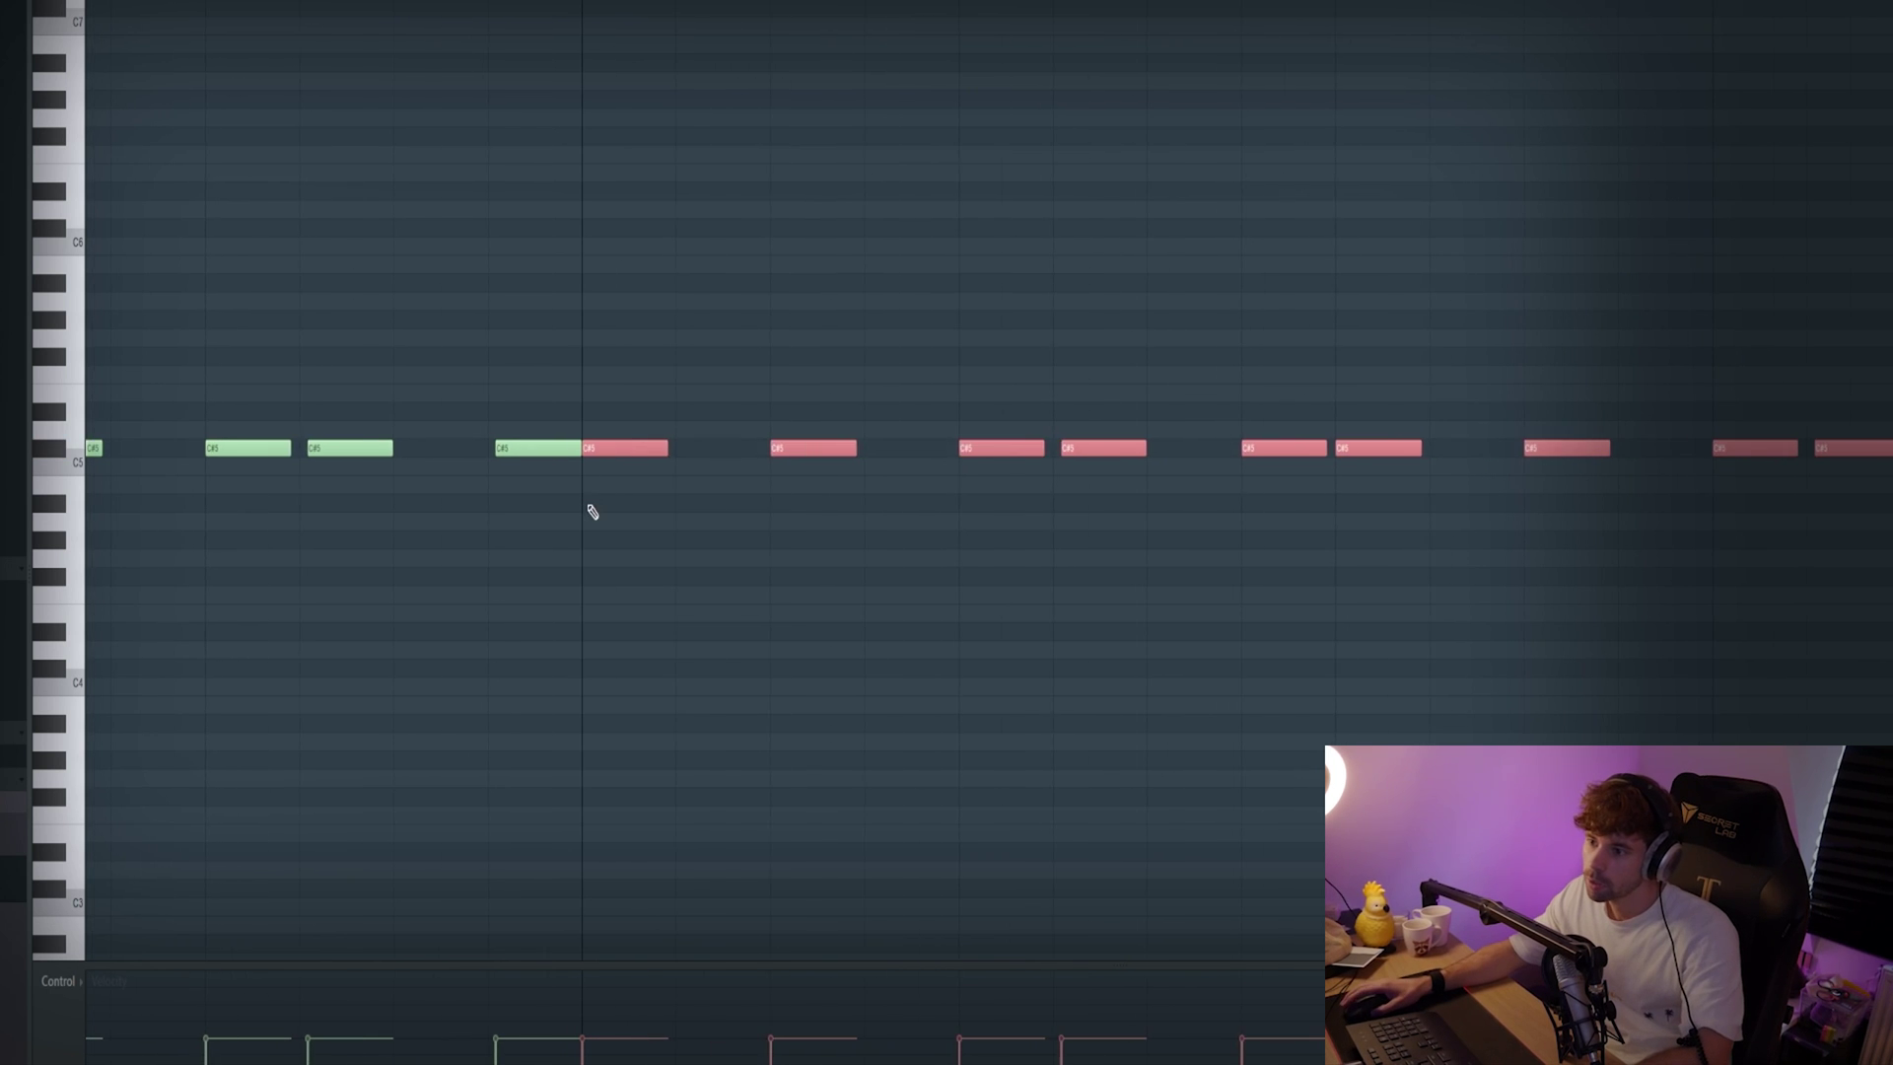
scroll(593, 502, "up", 2)
key("space")
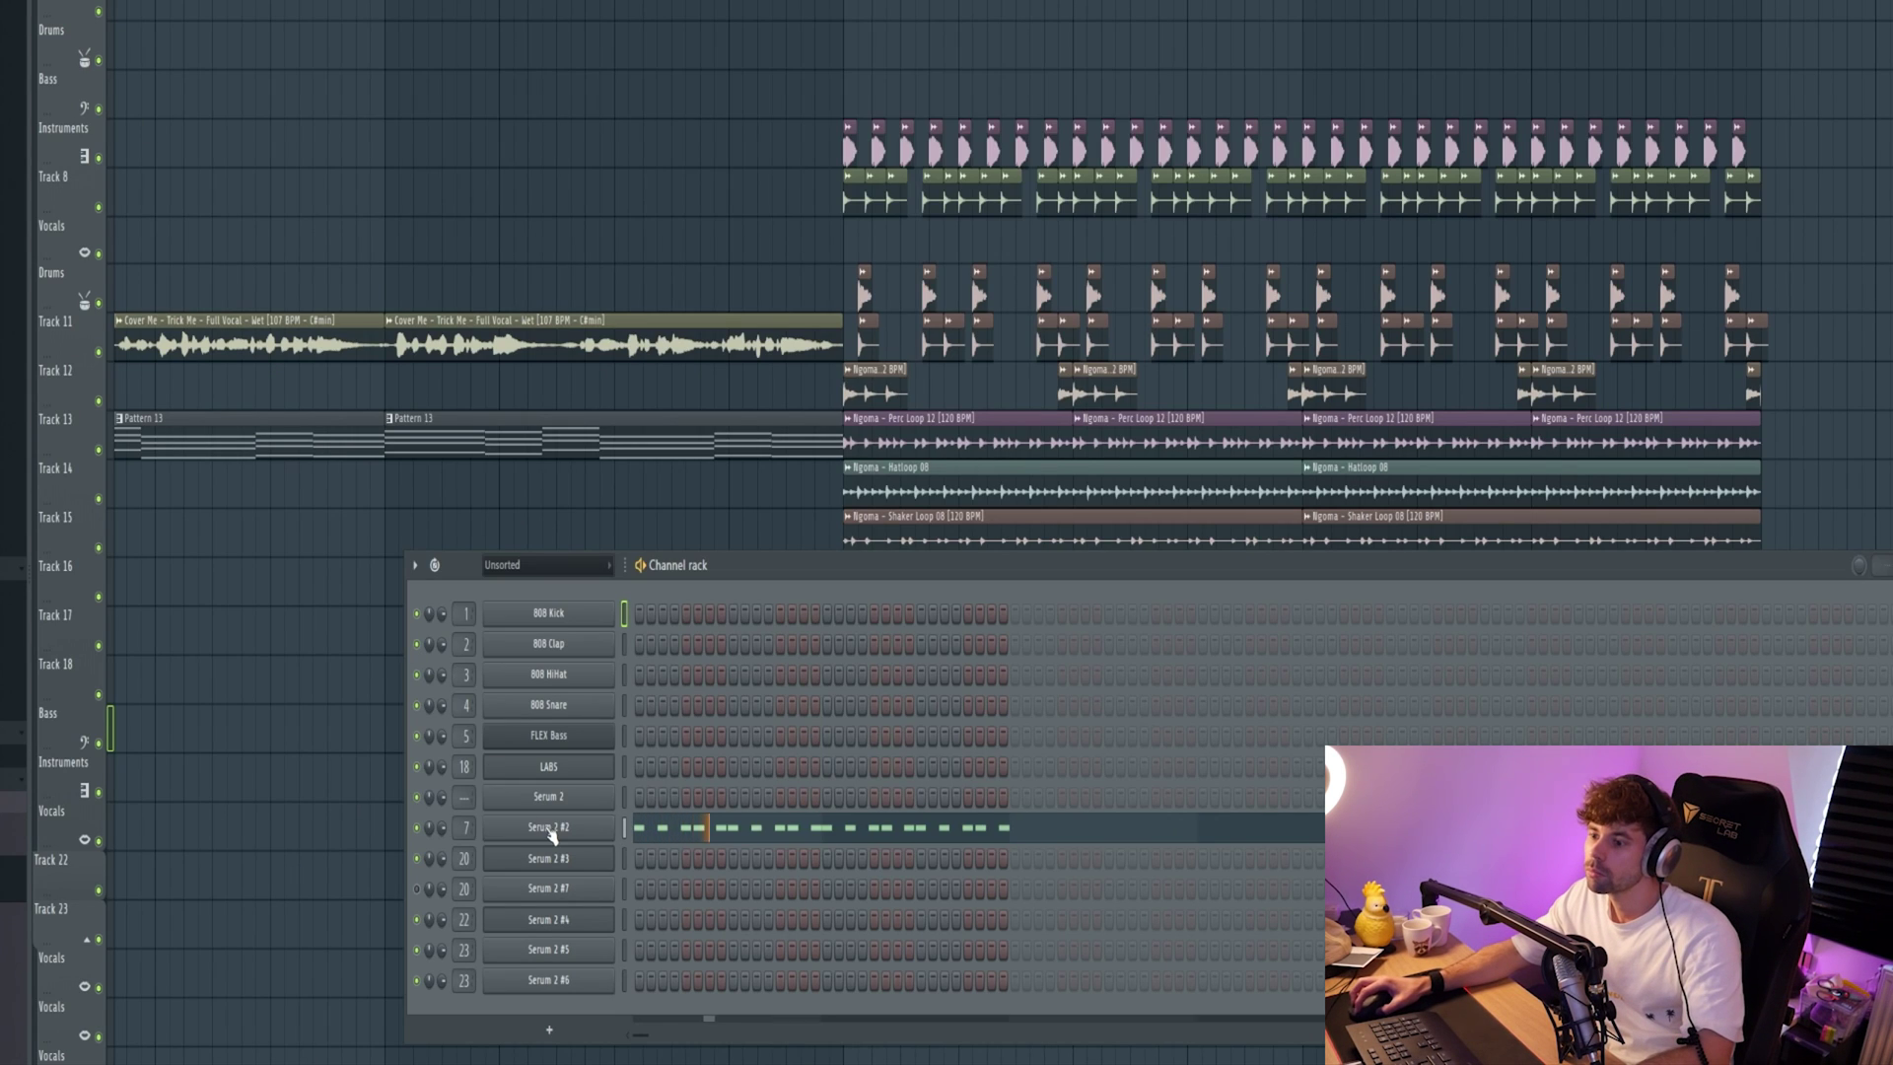
- Open the Serum 2 #2 synth from the channel rack
left_click(549, 828)
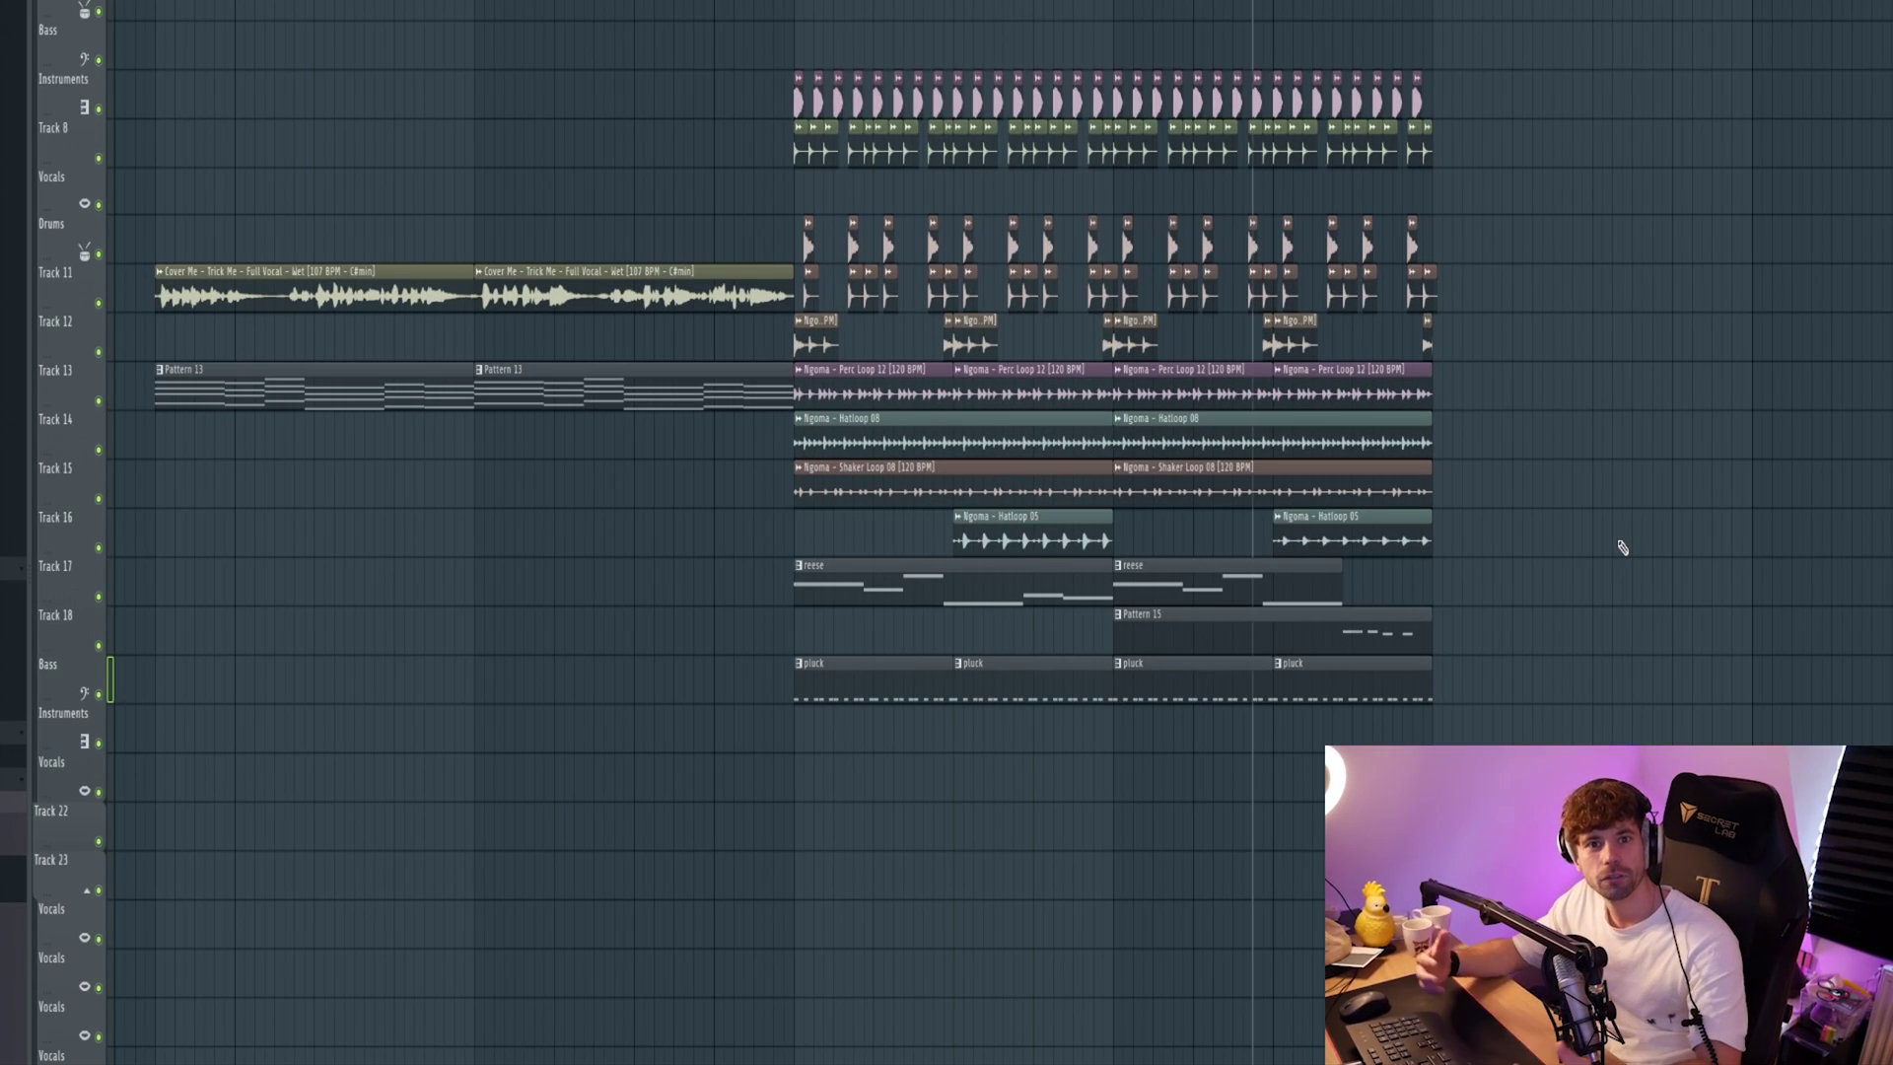
key("space")
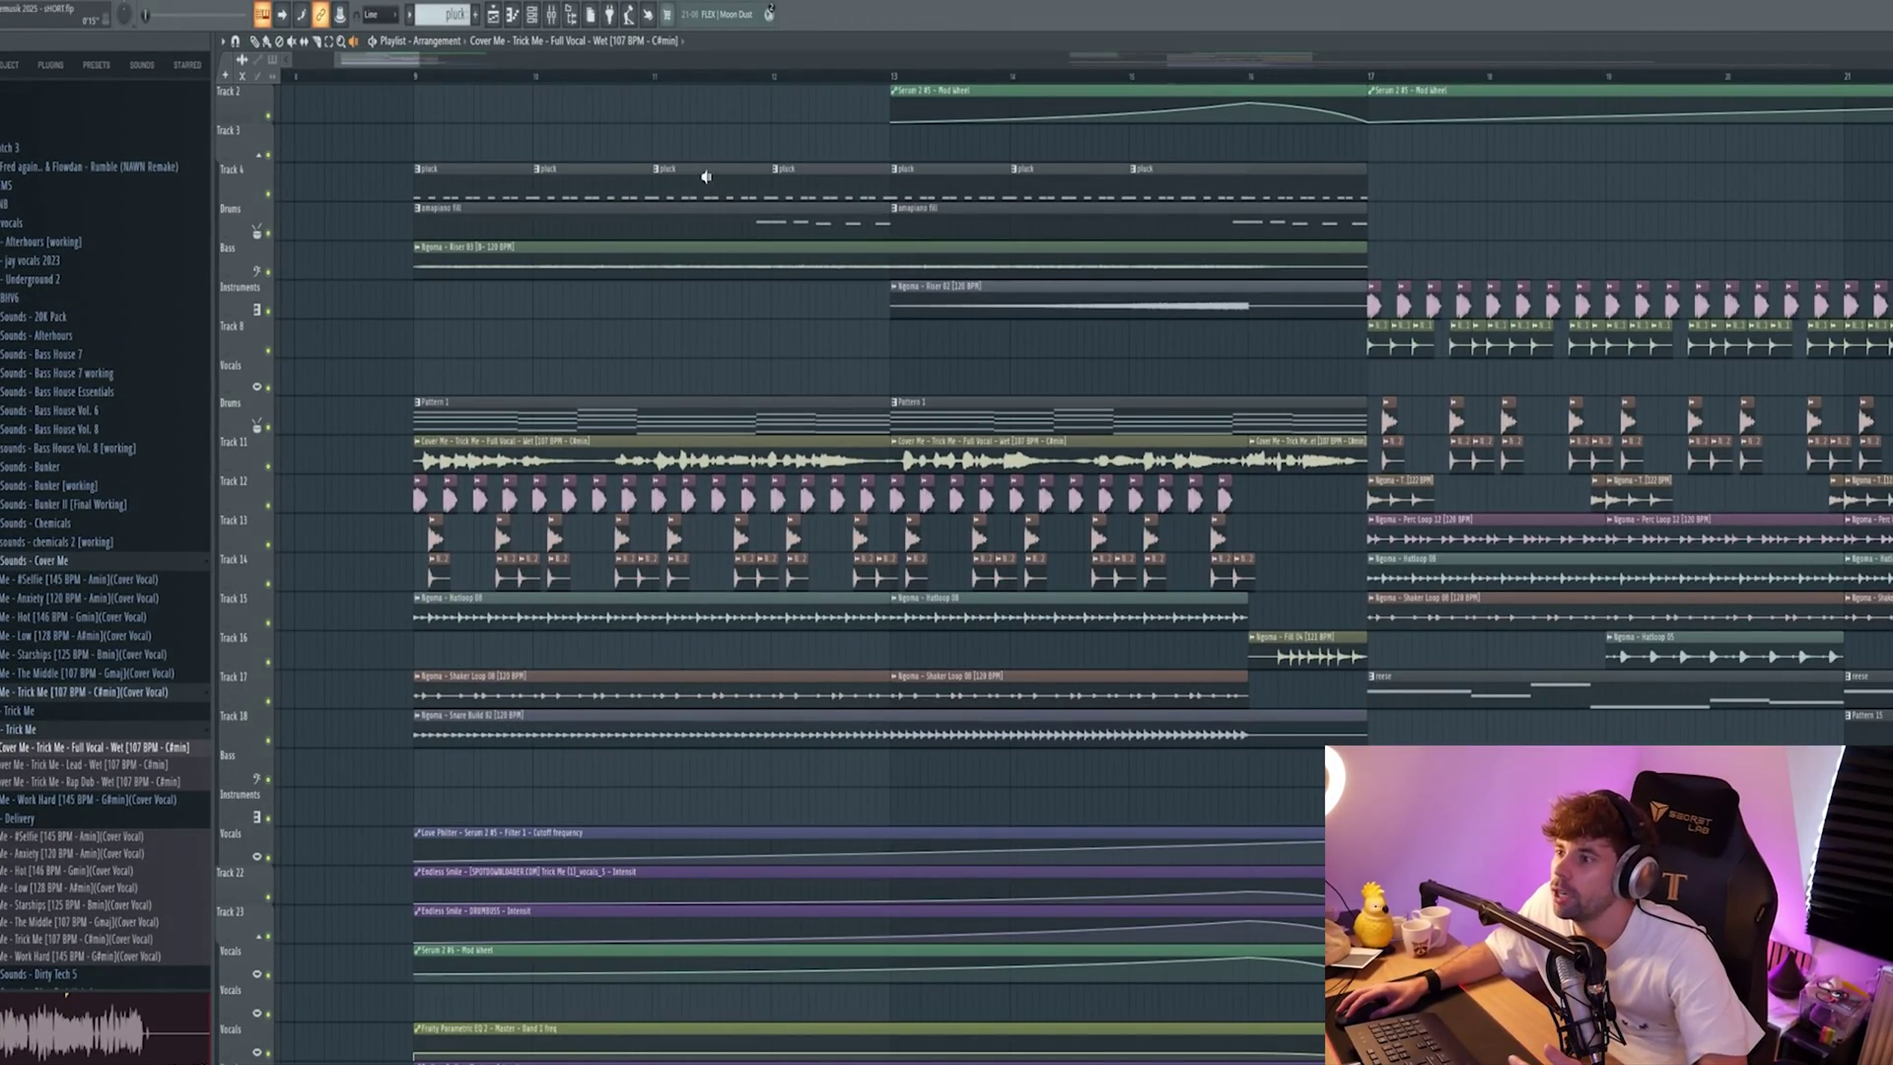
right_click(706, 176)
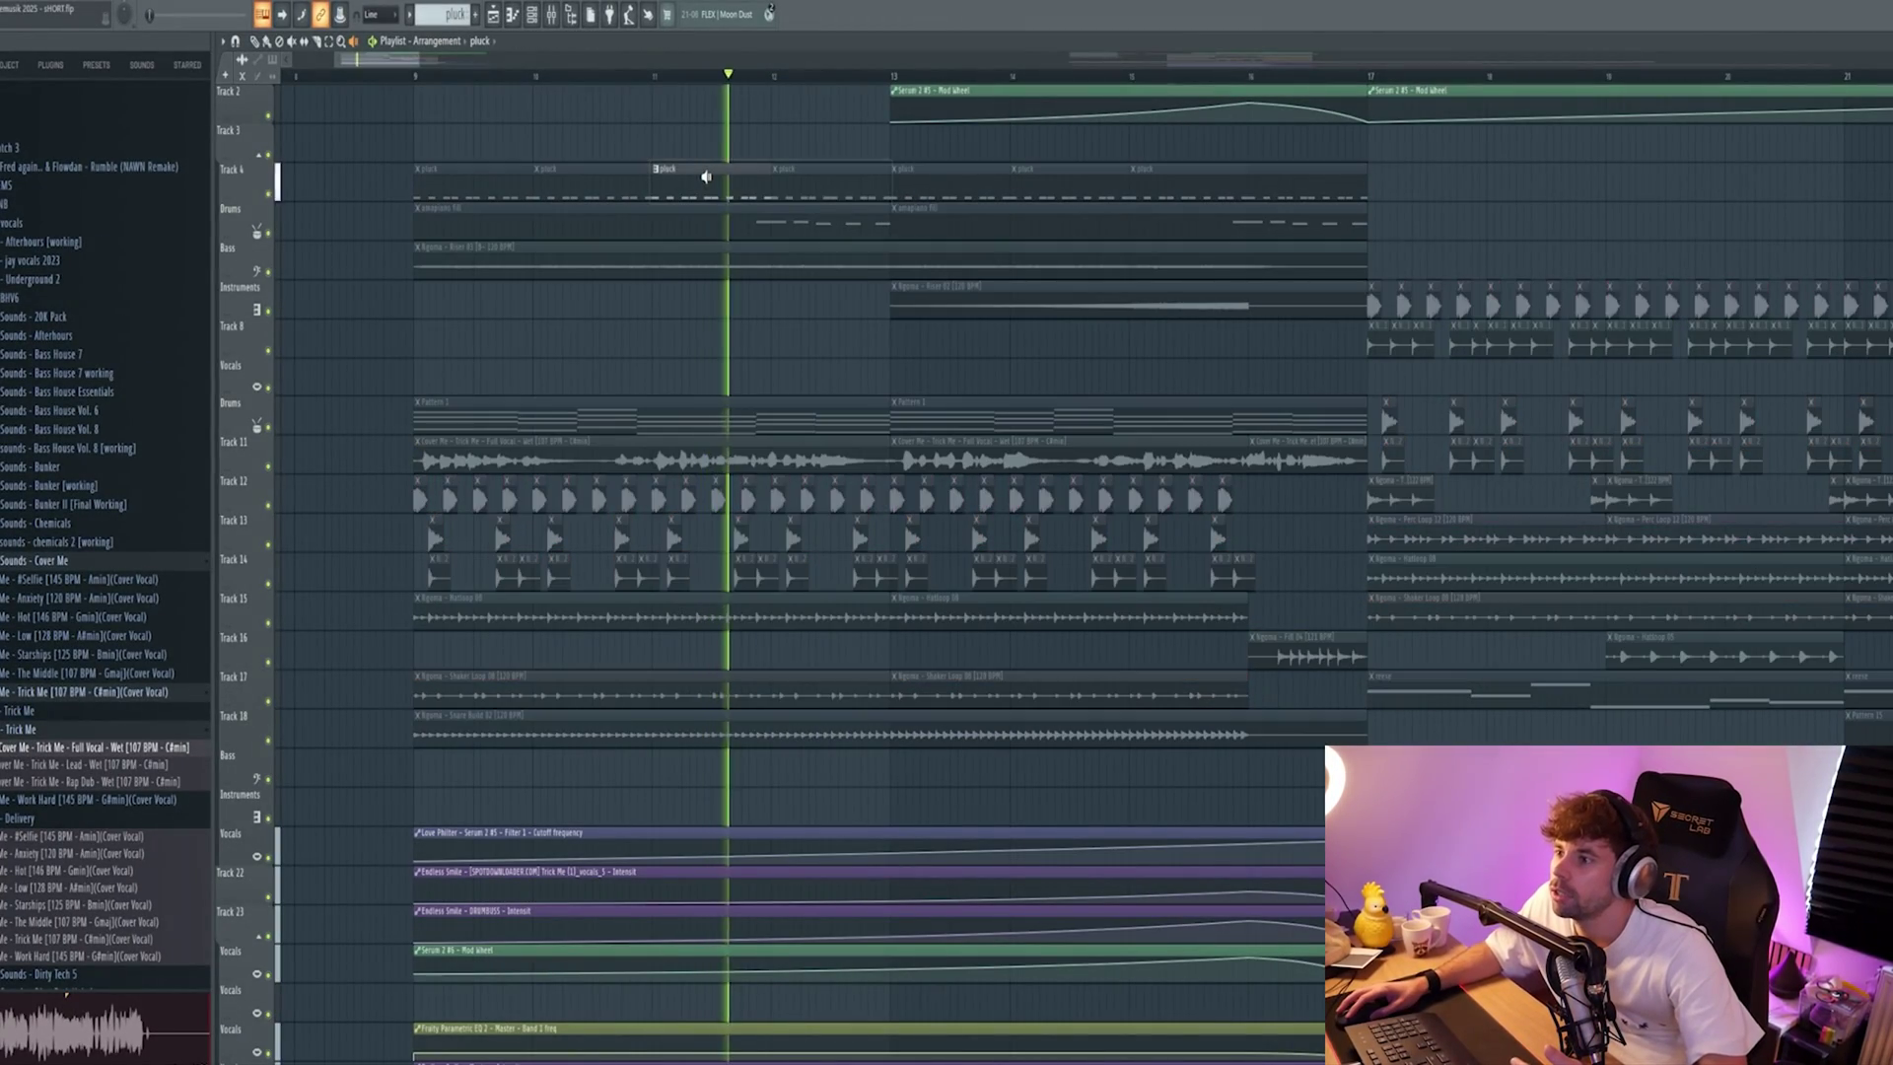
right_click(757, 223)
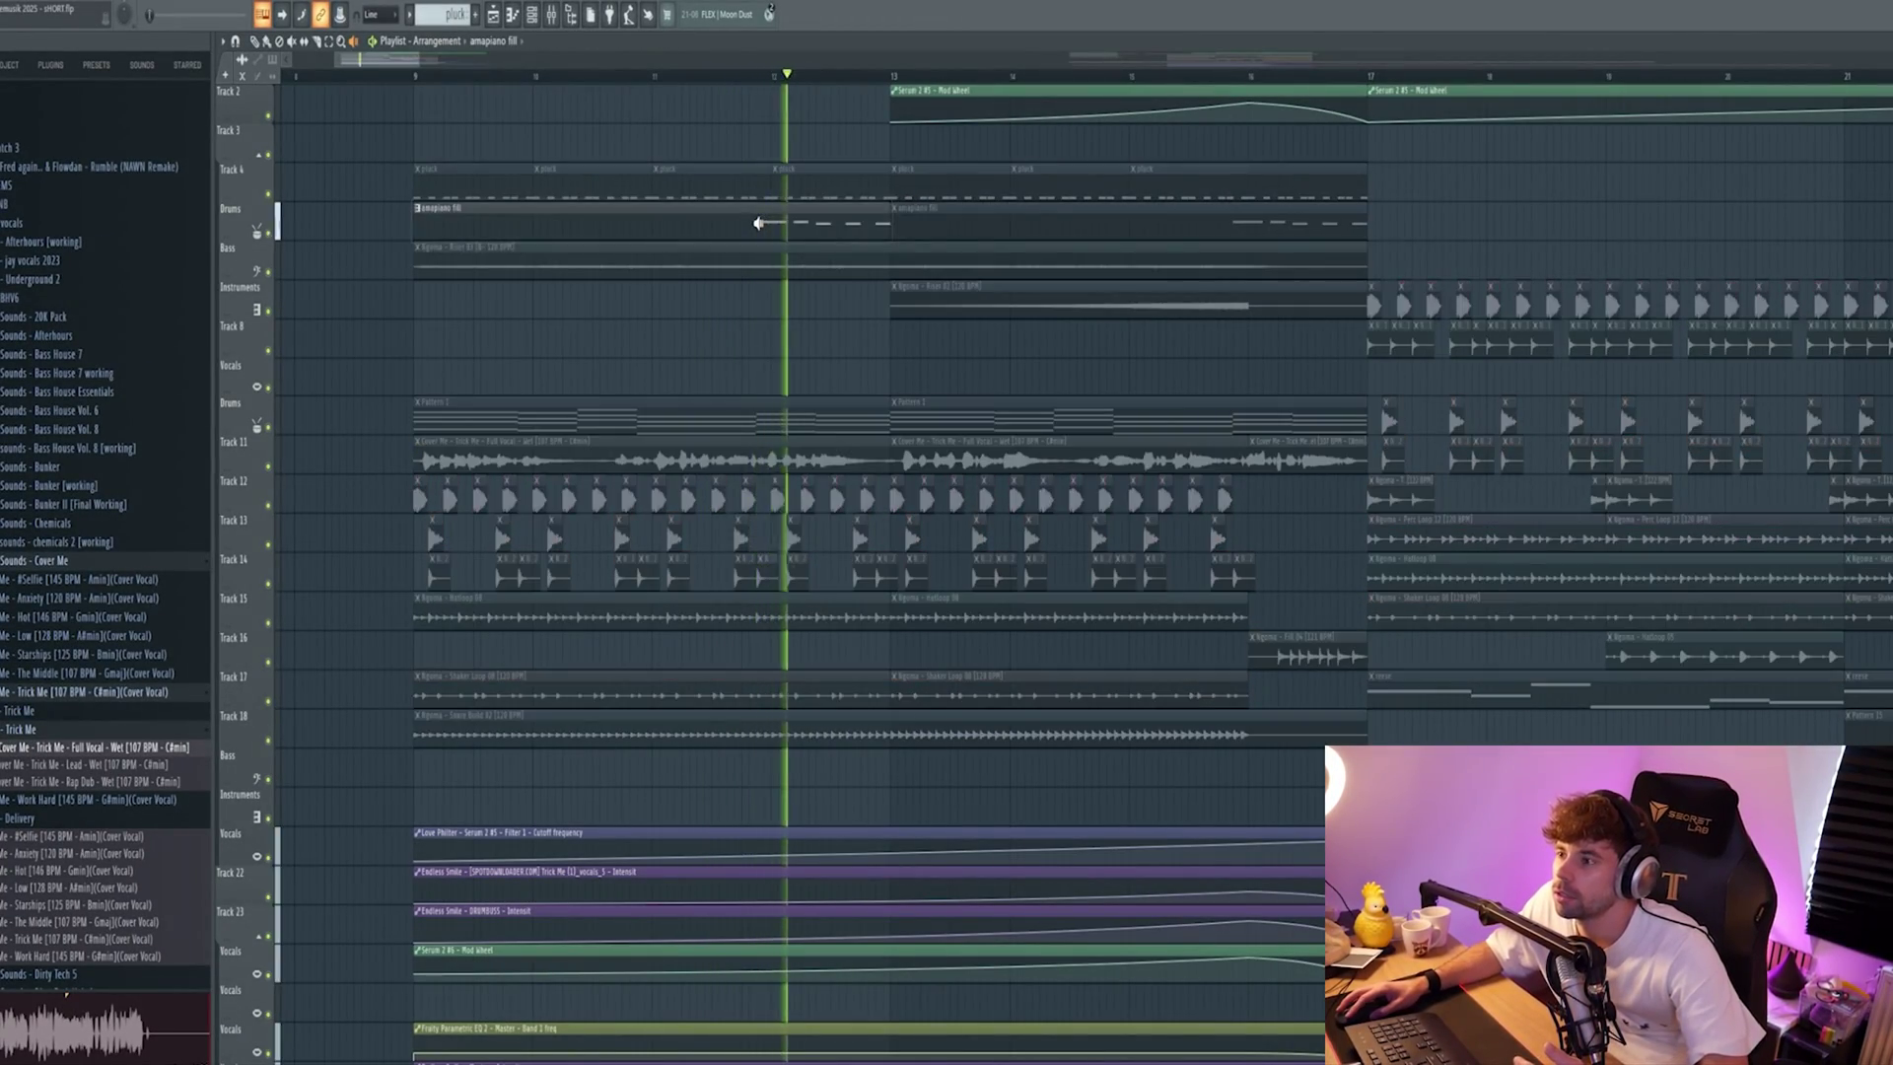
key("space")
right_click(1188, 257)
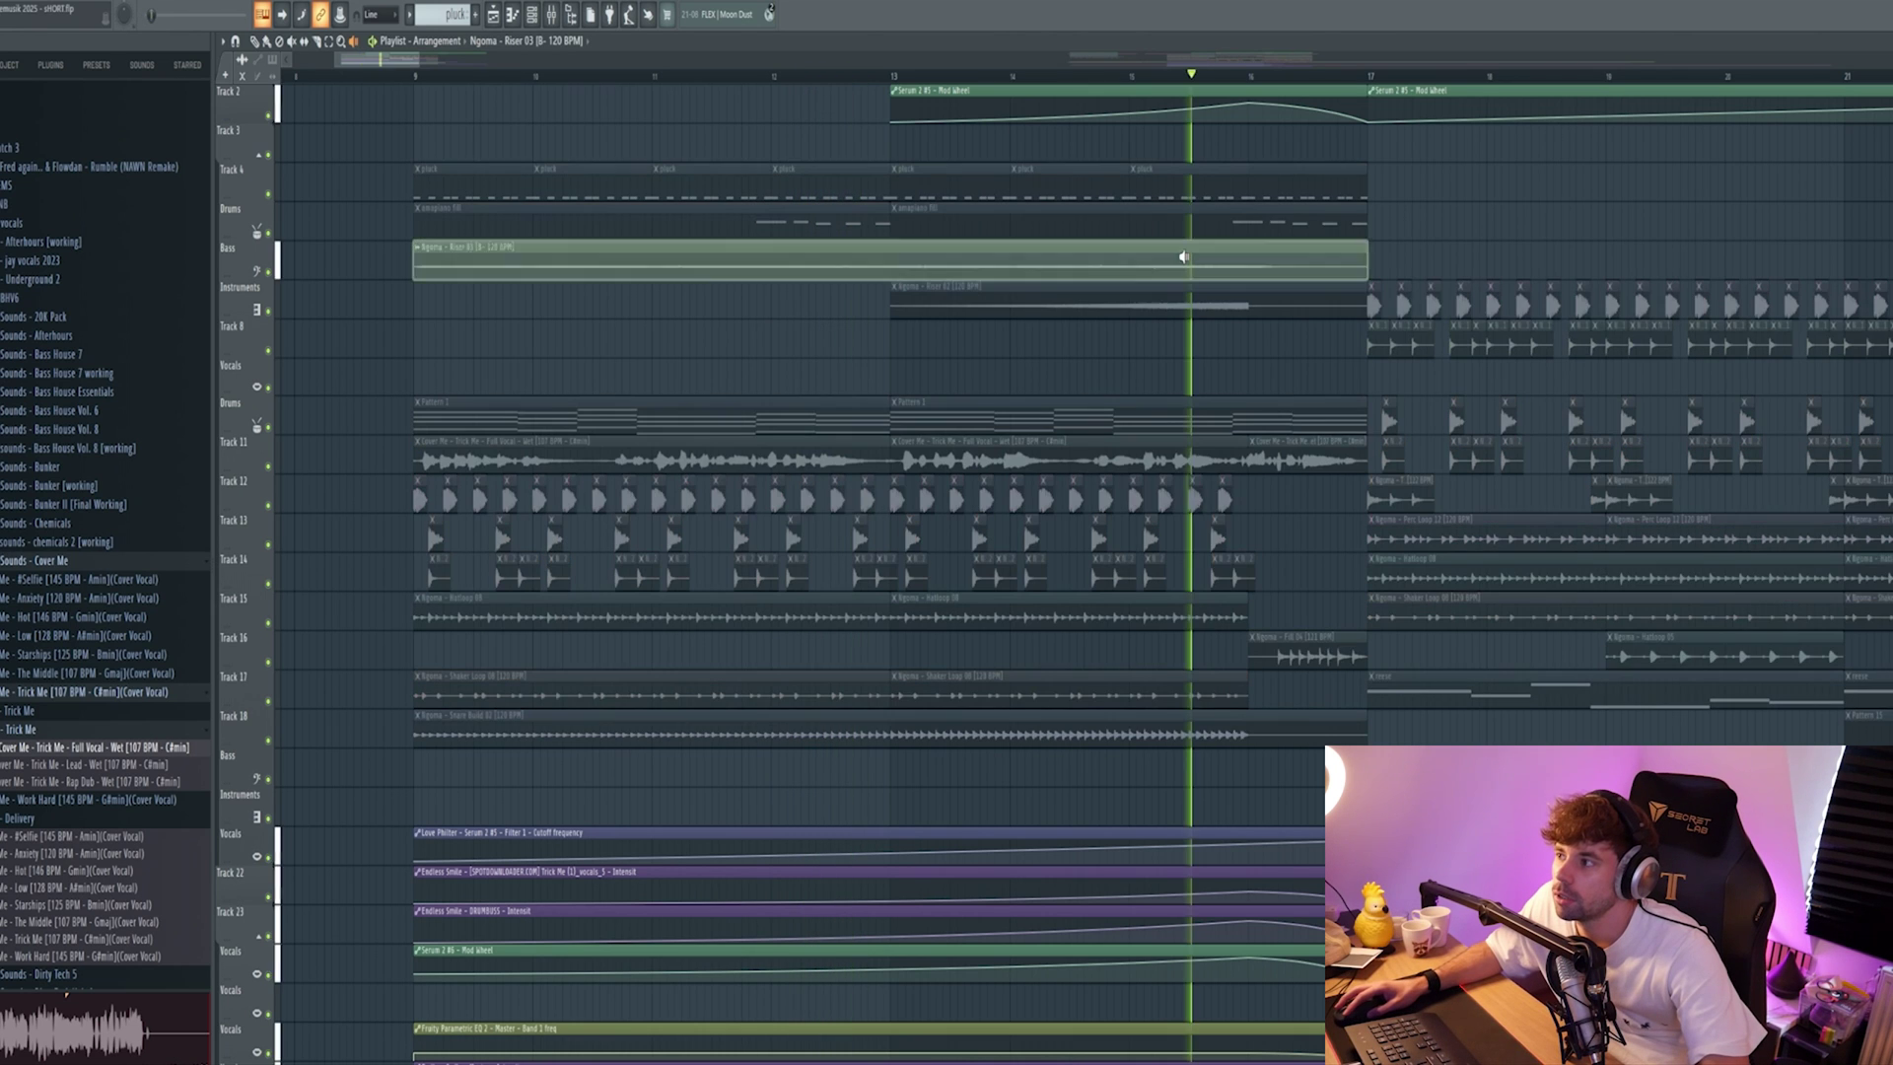
left_click(1126, 266)
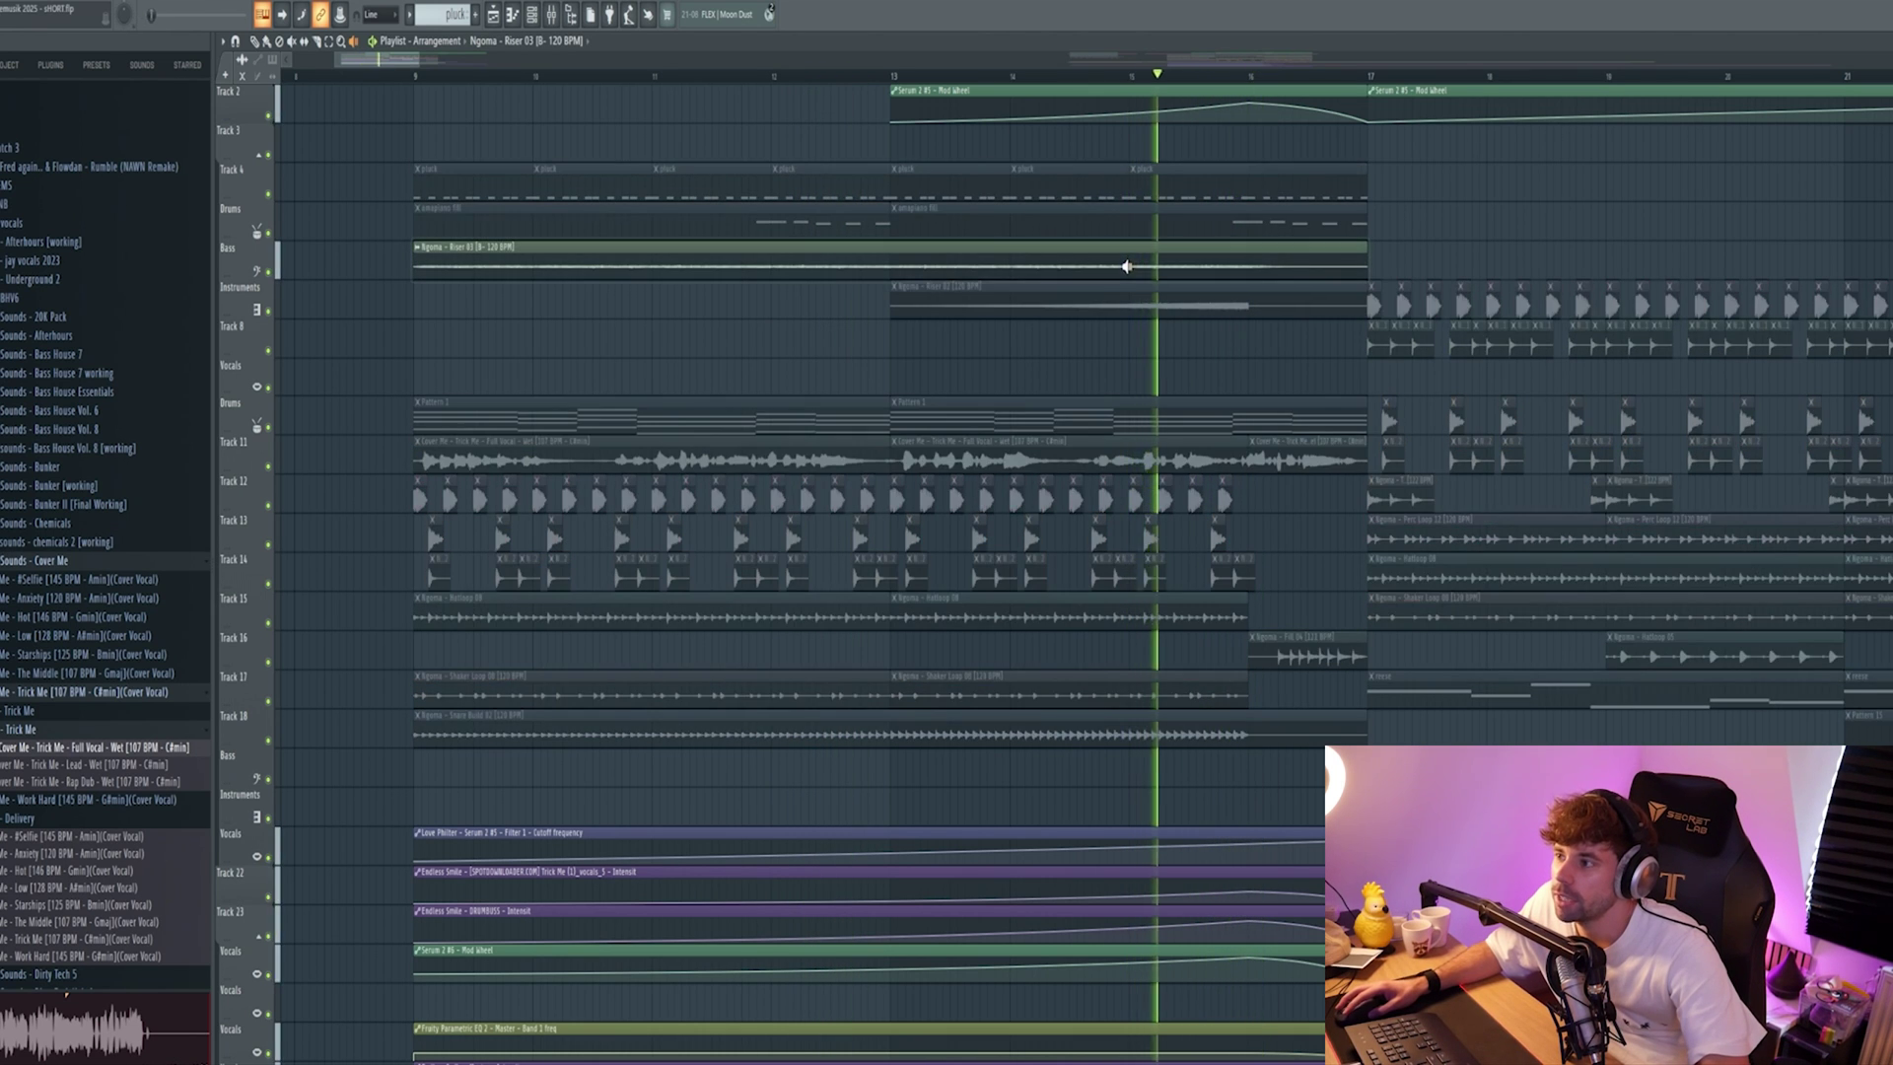
key("space")
left_click(1098, 298)
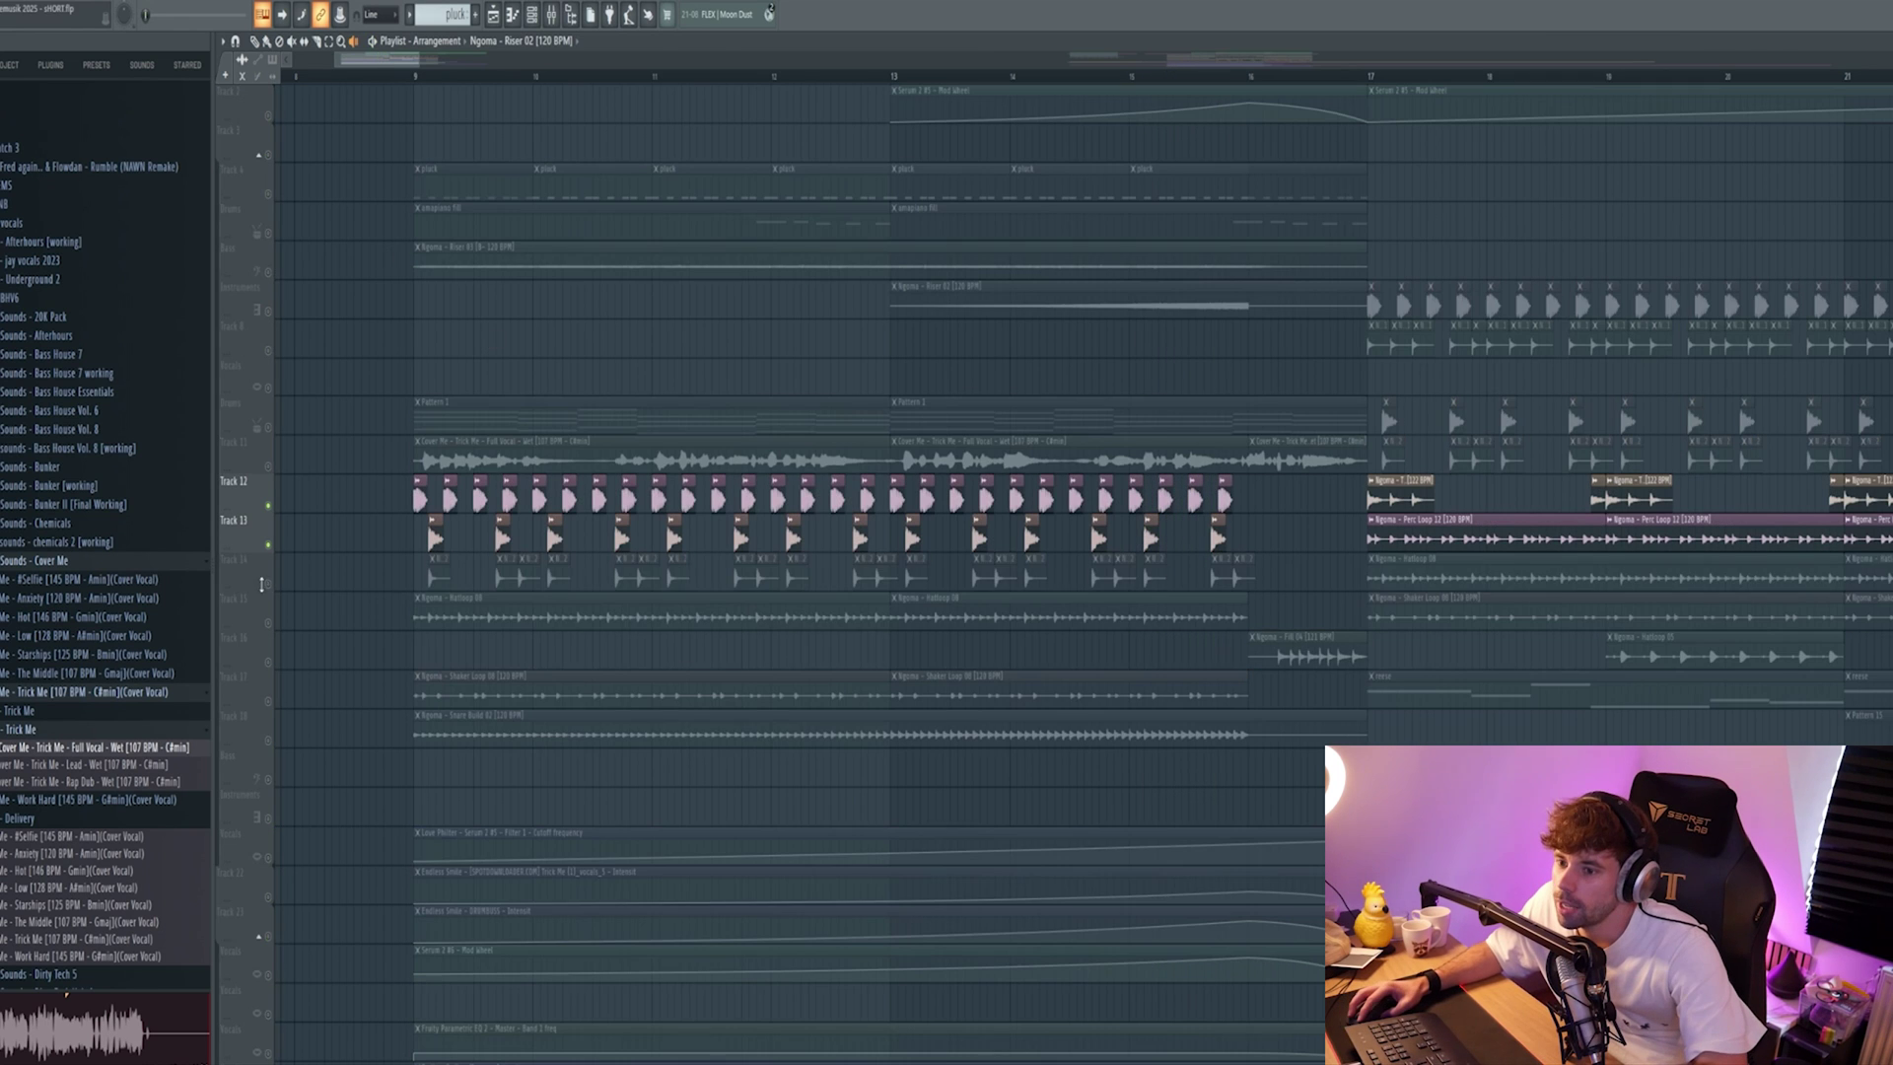
left_click(269, 585)
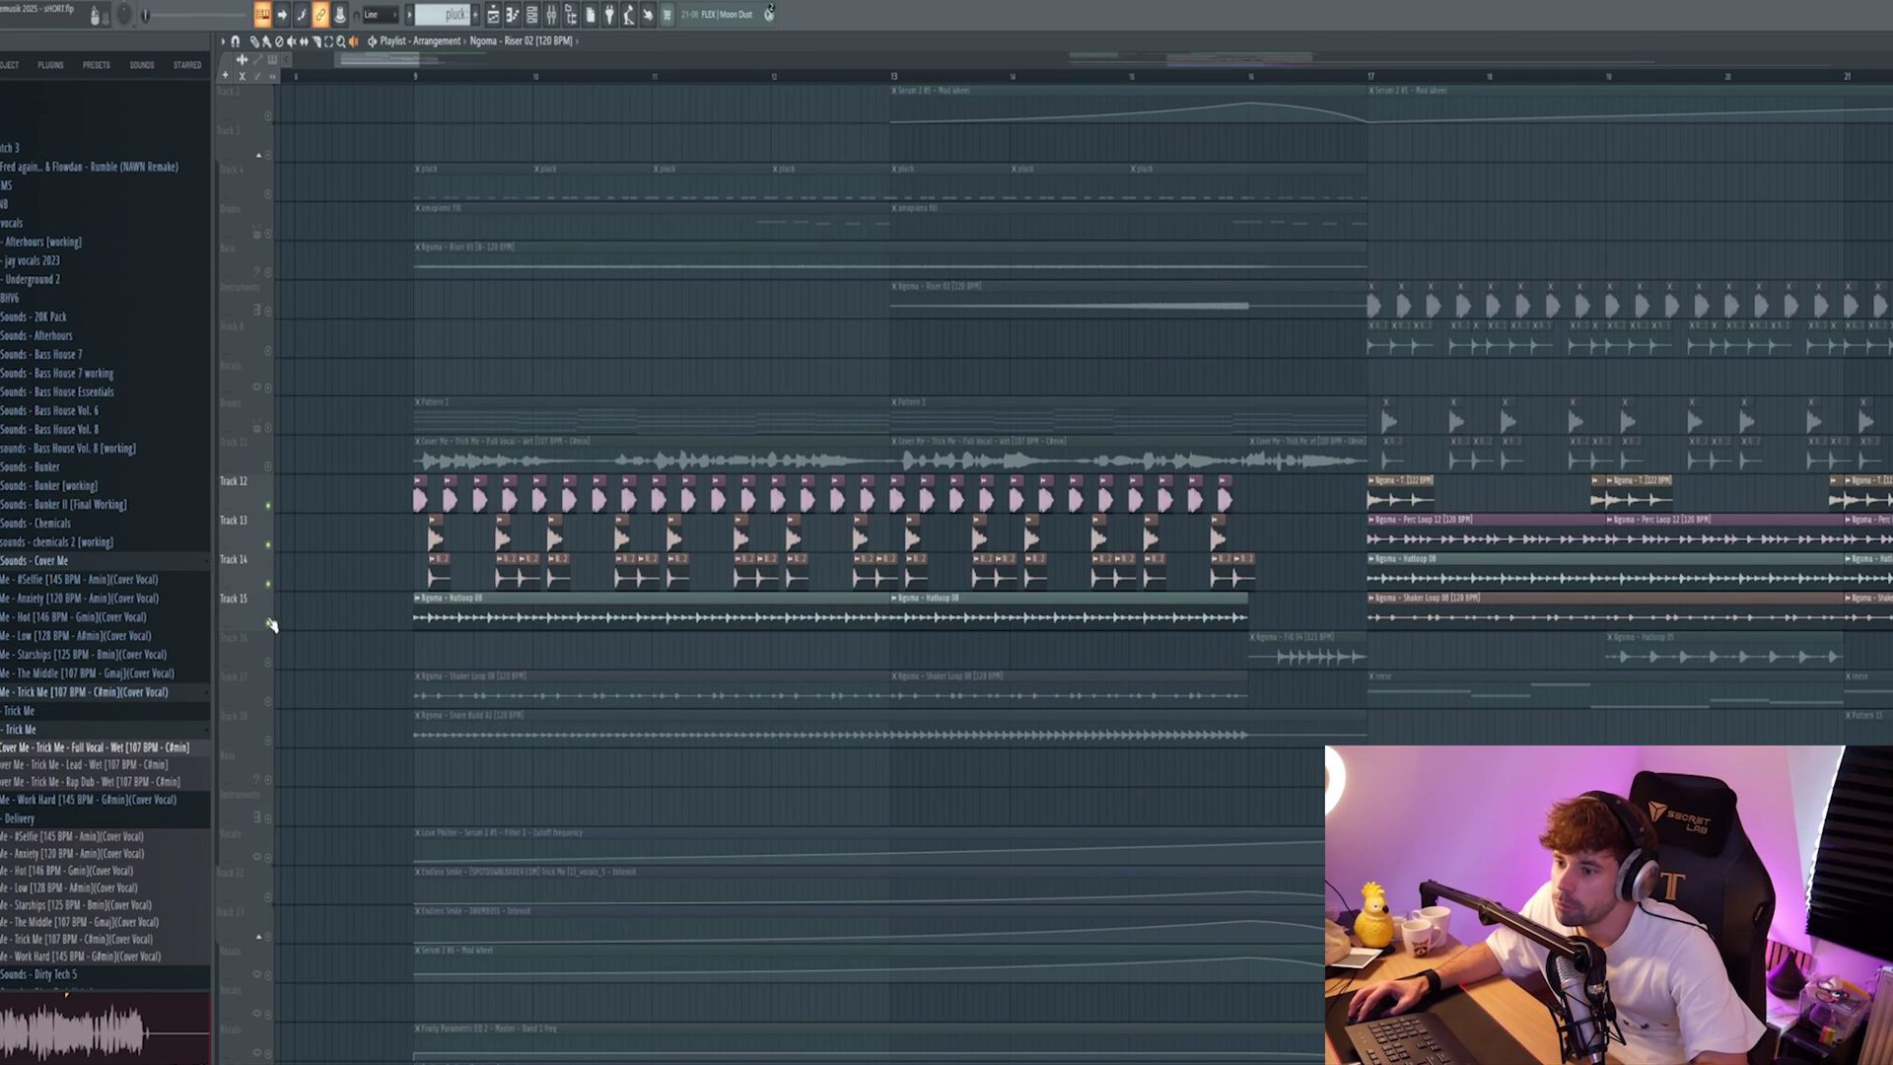
left_click(273, 617)
left_click(273, 690)
key("space")
scroll(286, 719, "down", 4)
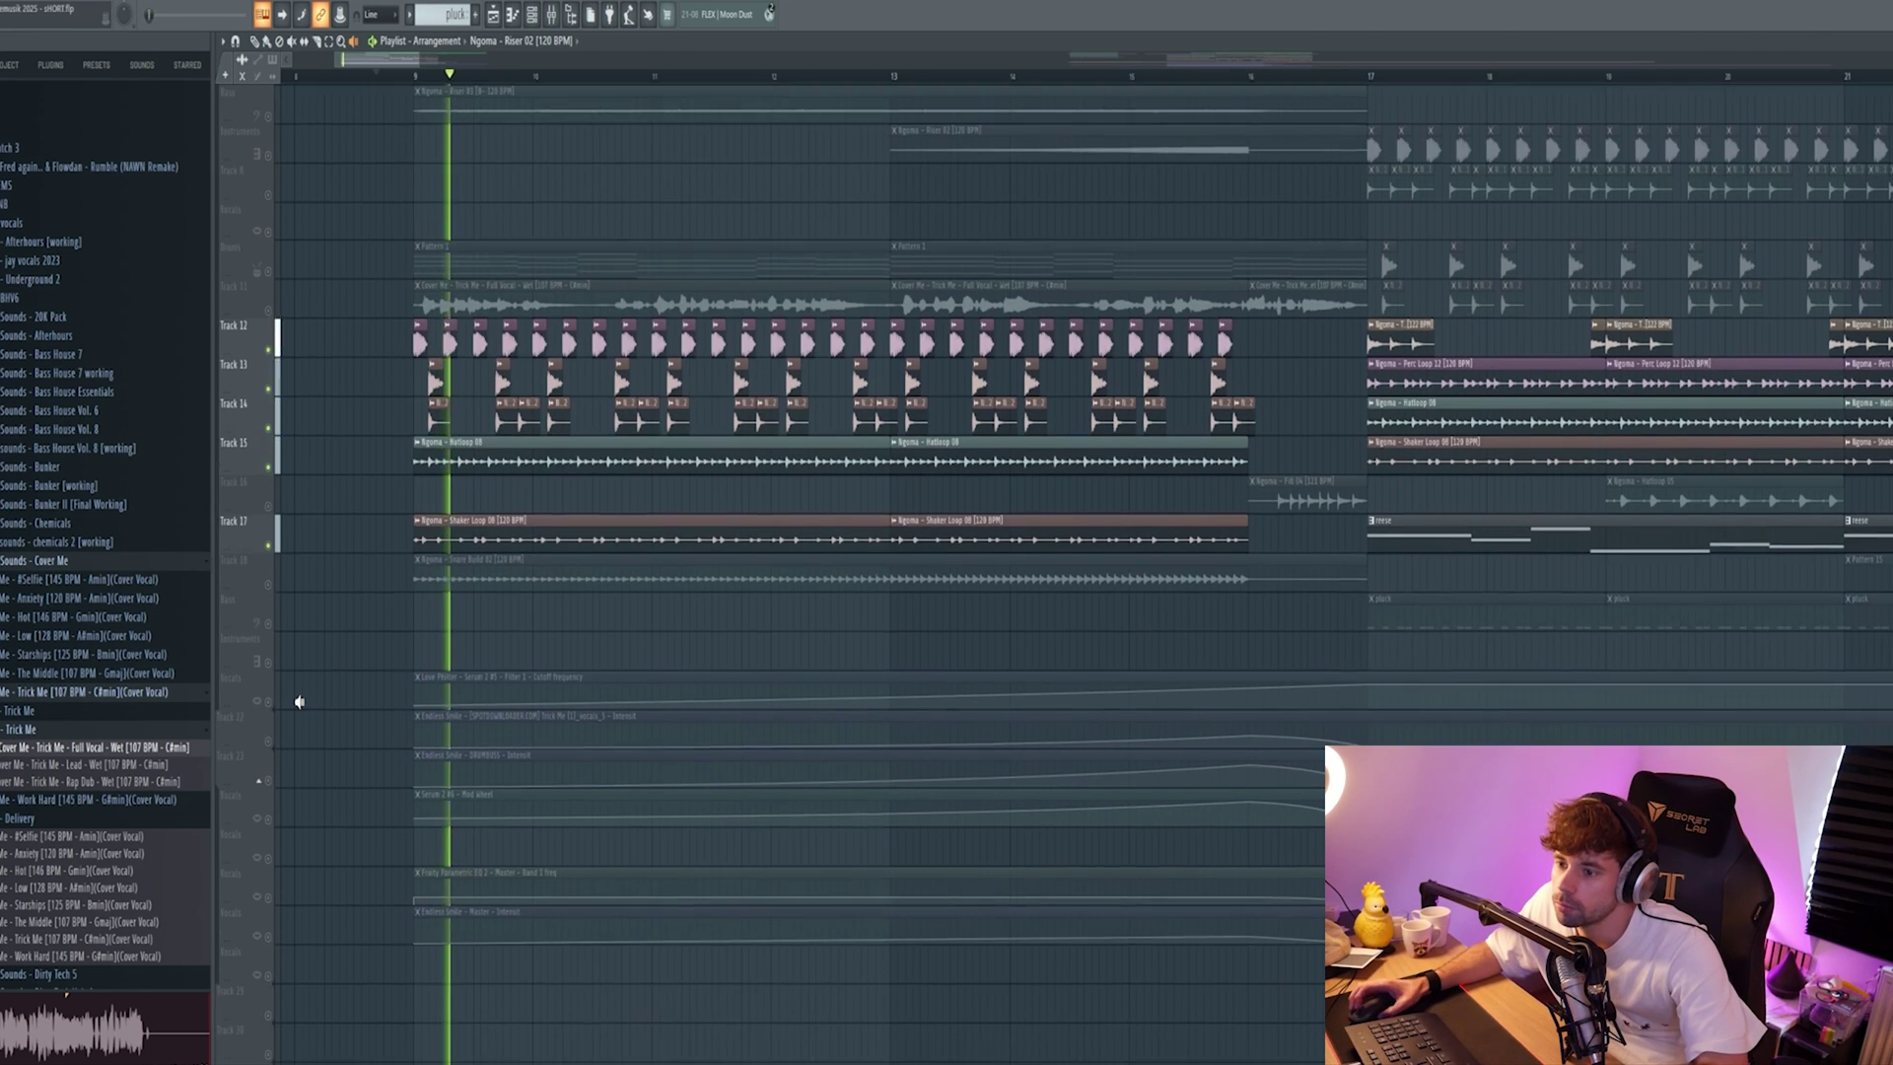
left_click(275, 892)
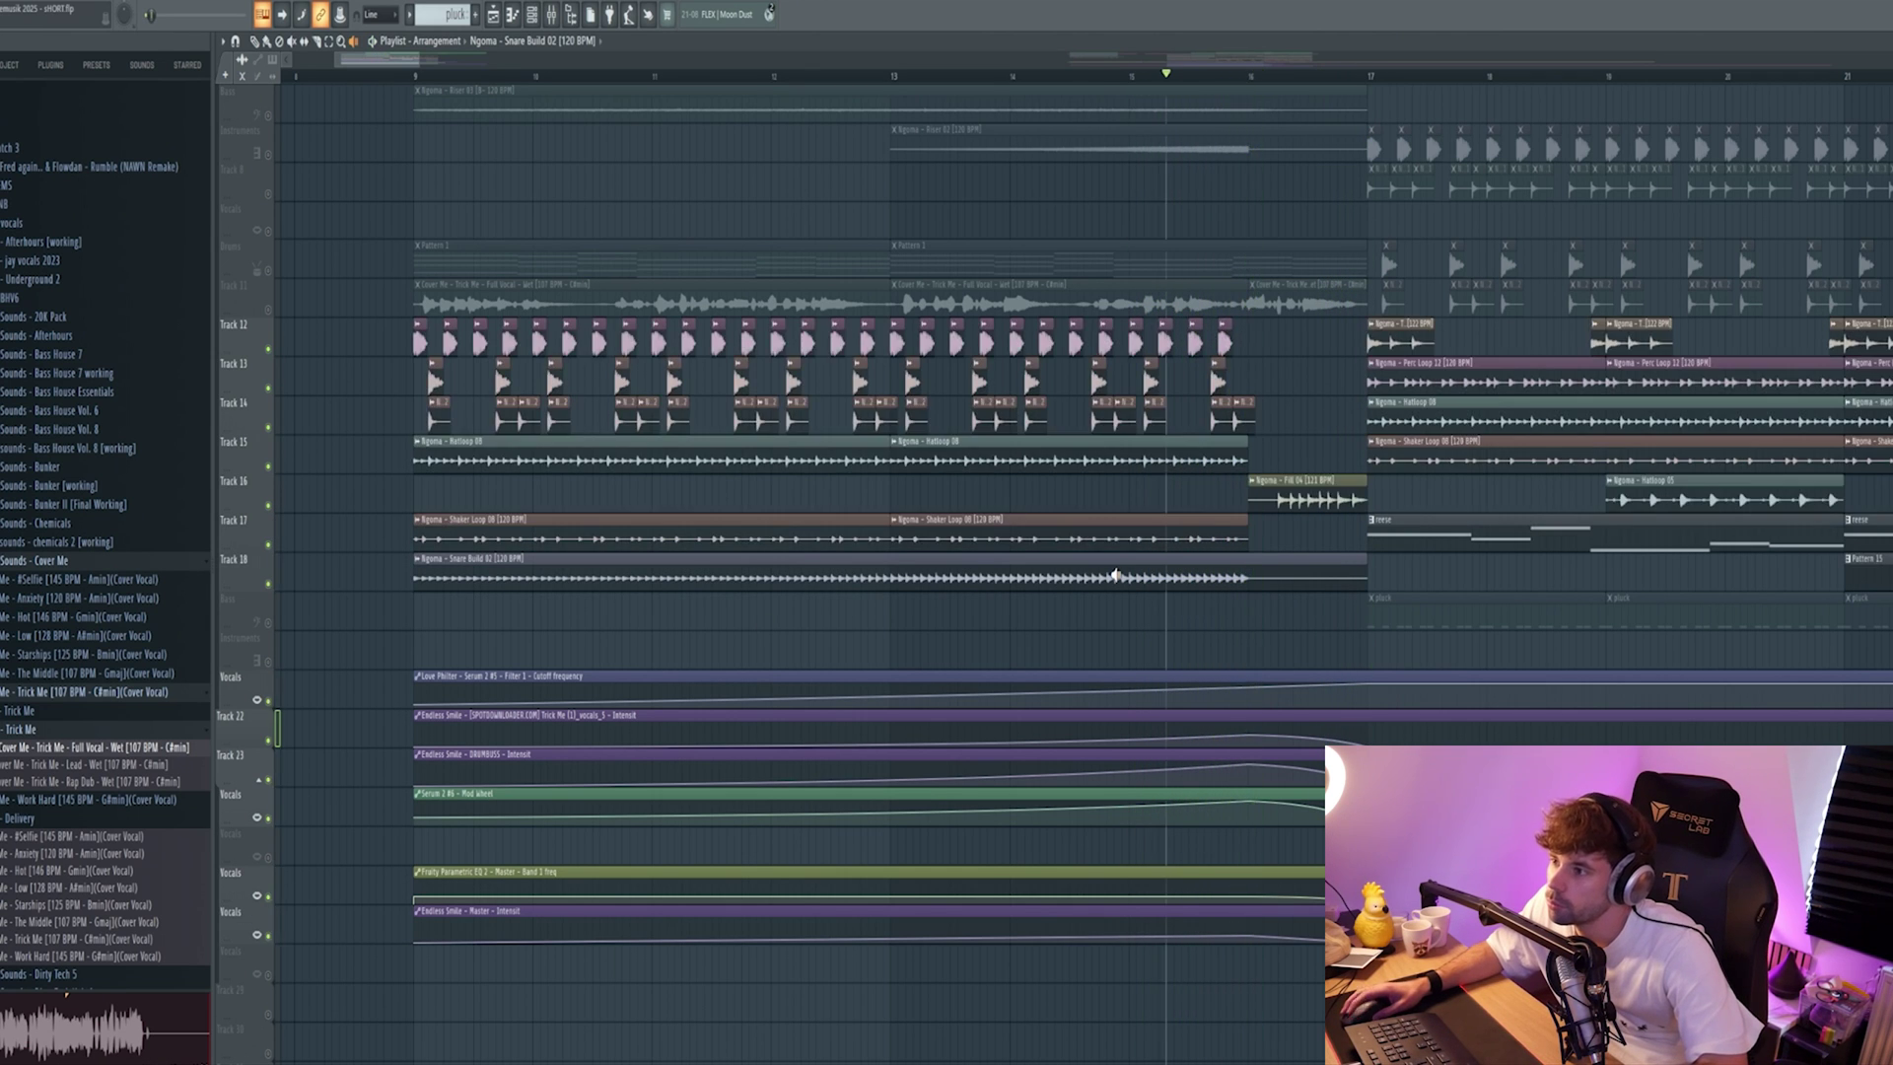
scroll(415, 493, "up", 5)
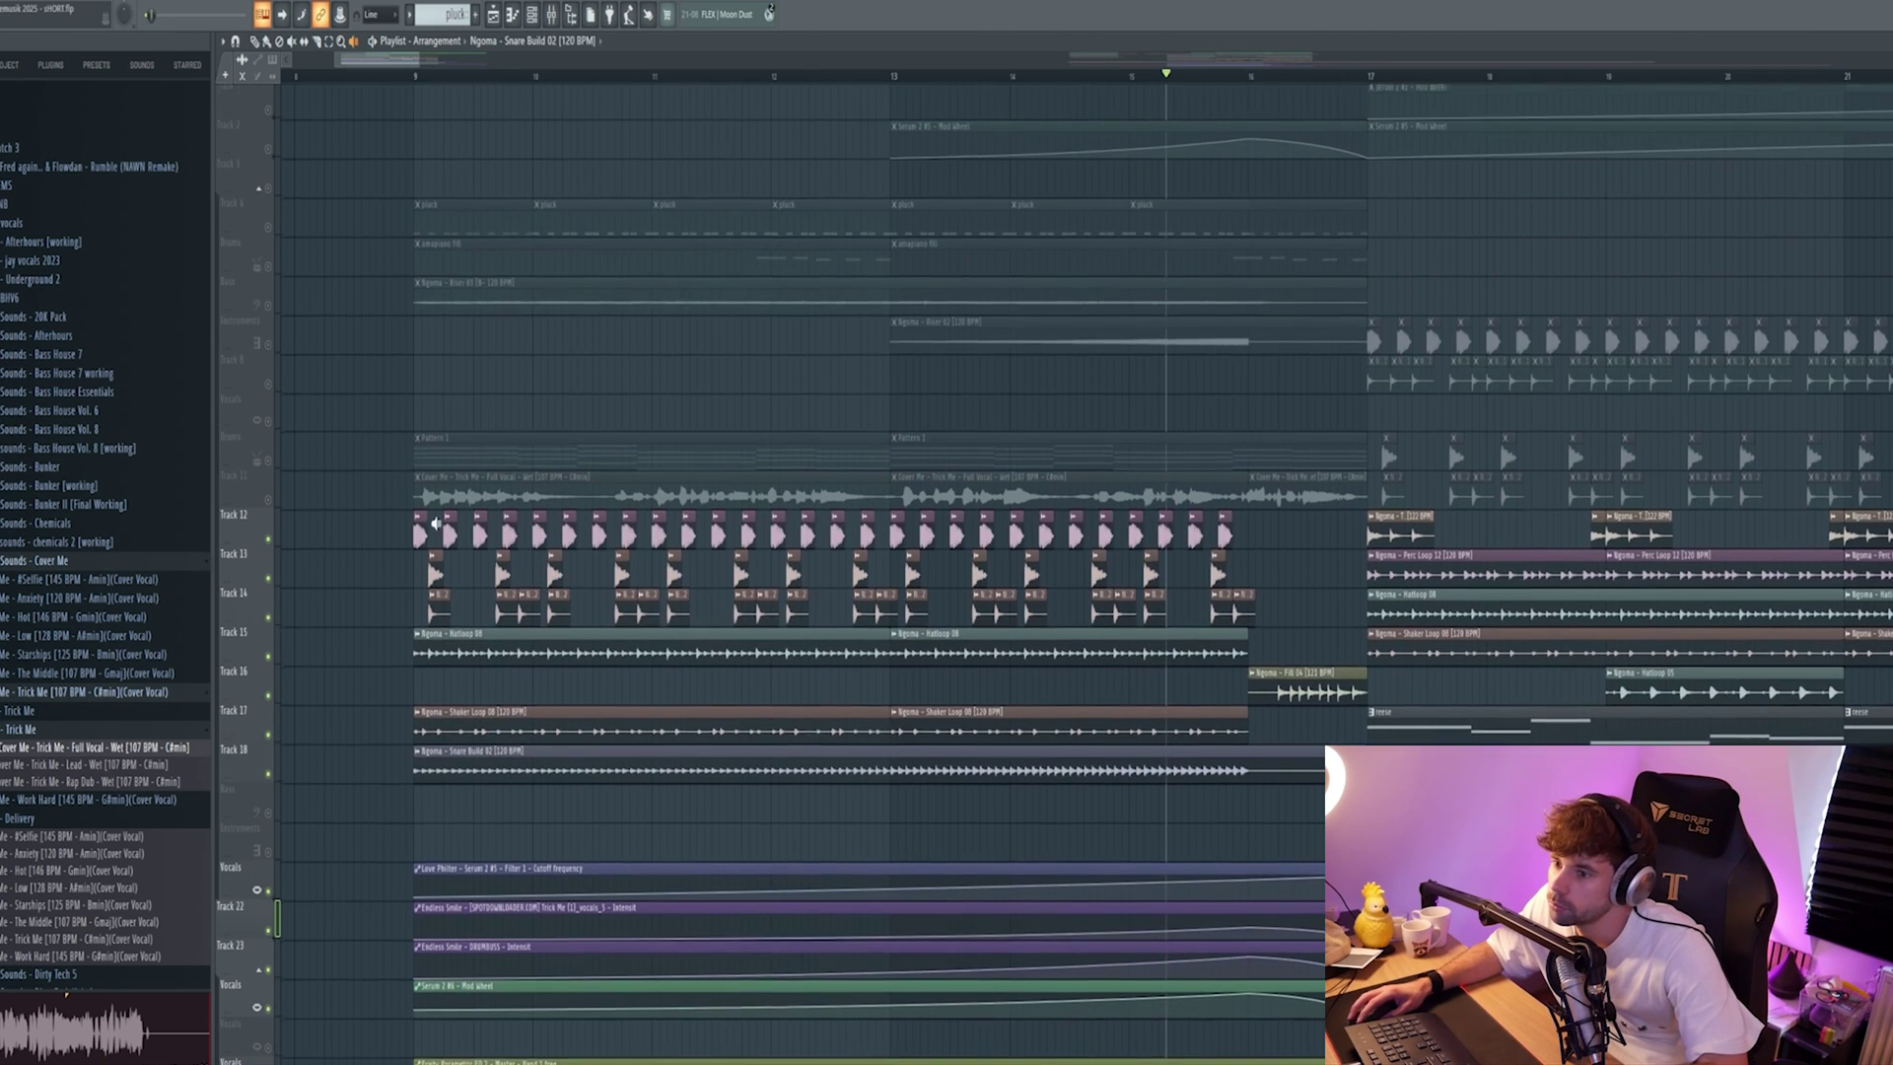
left_click(415, 493)
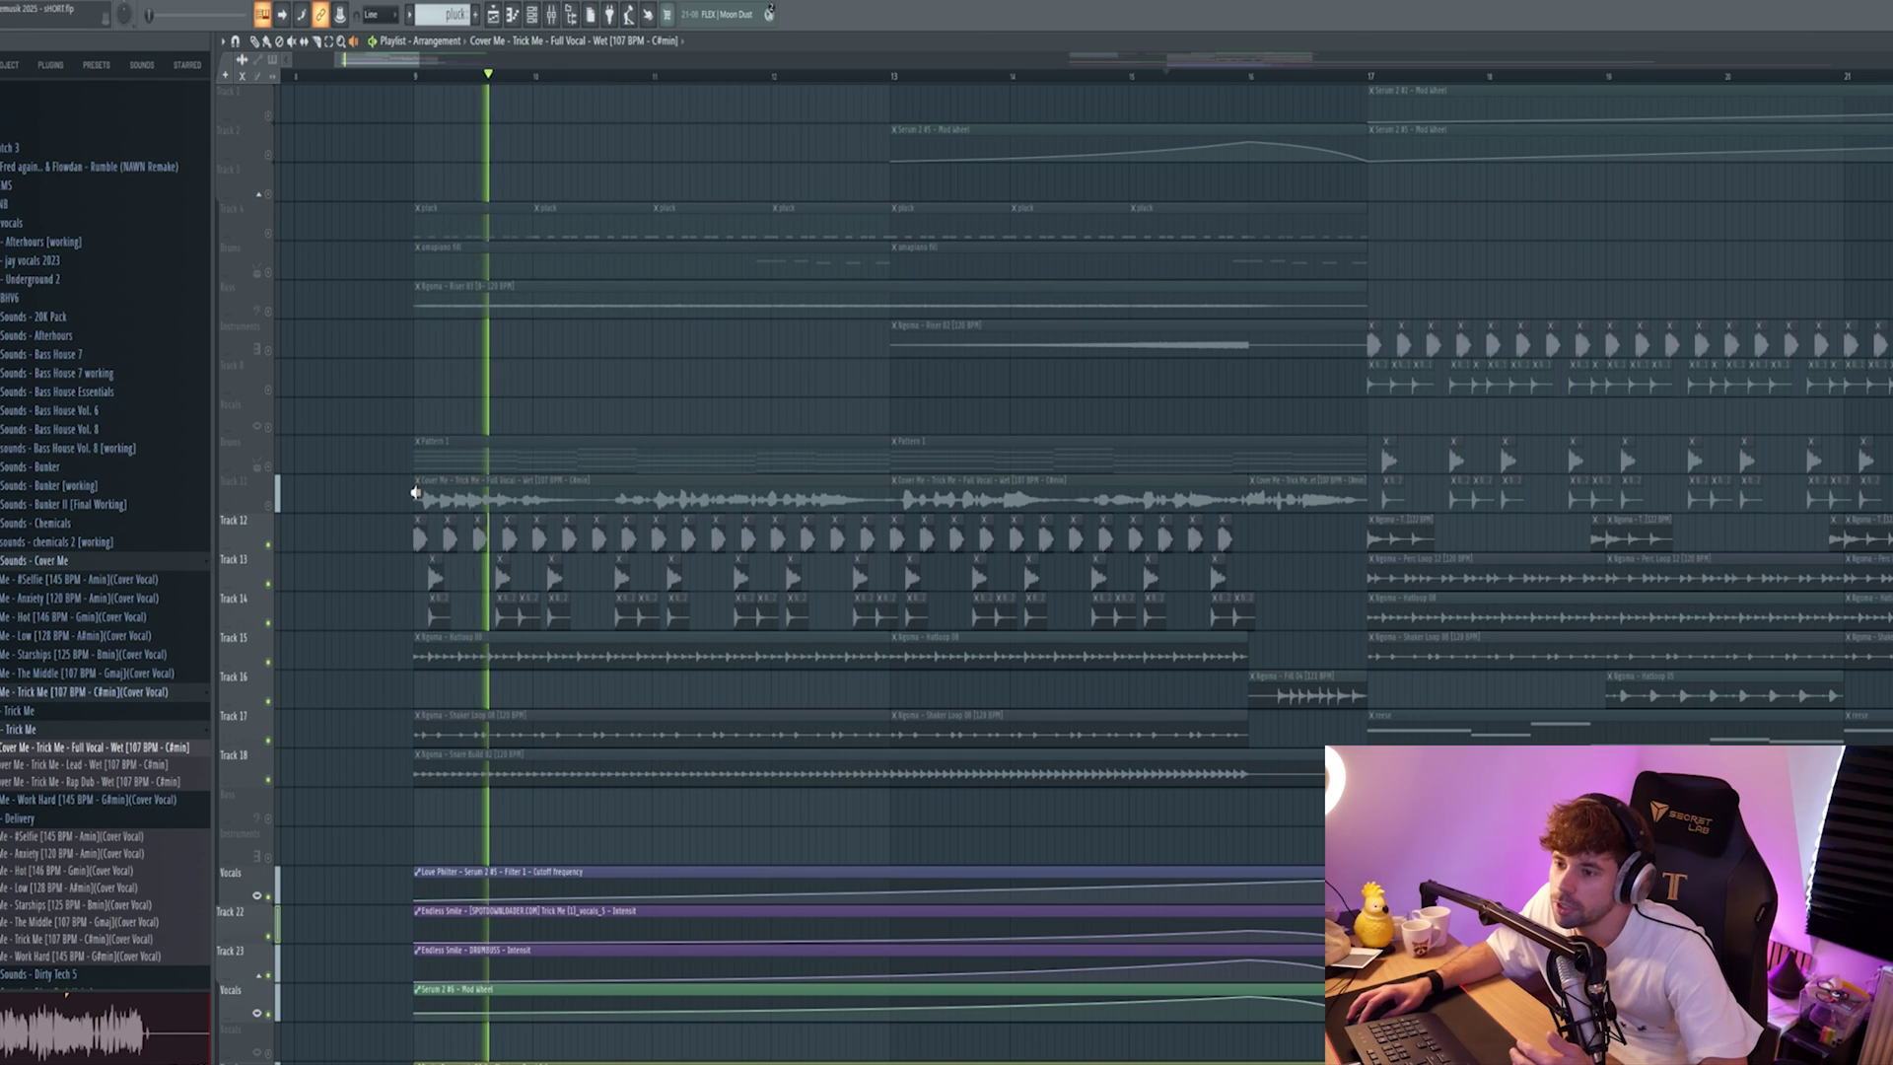
left_click(418, 458)
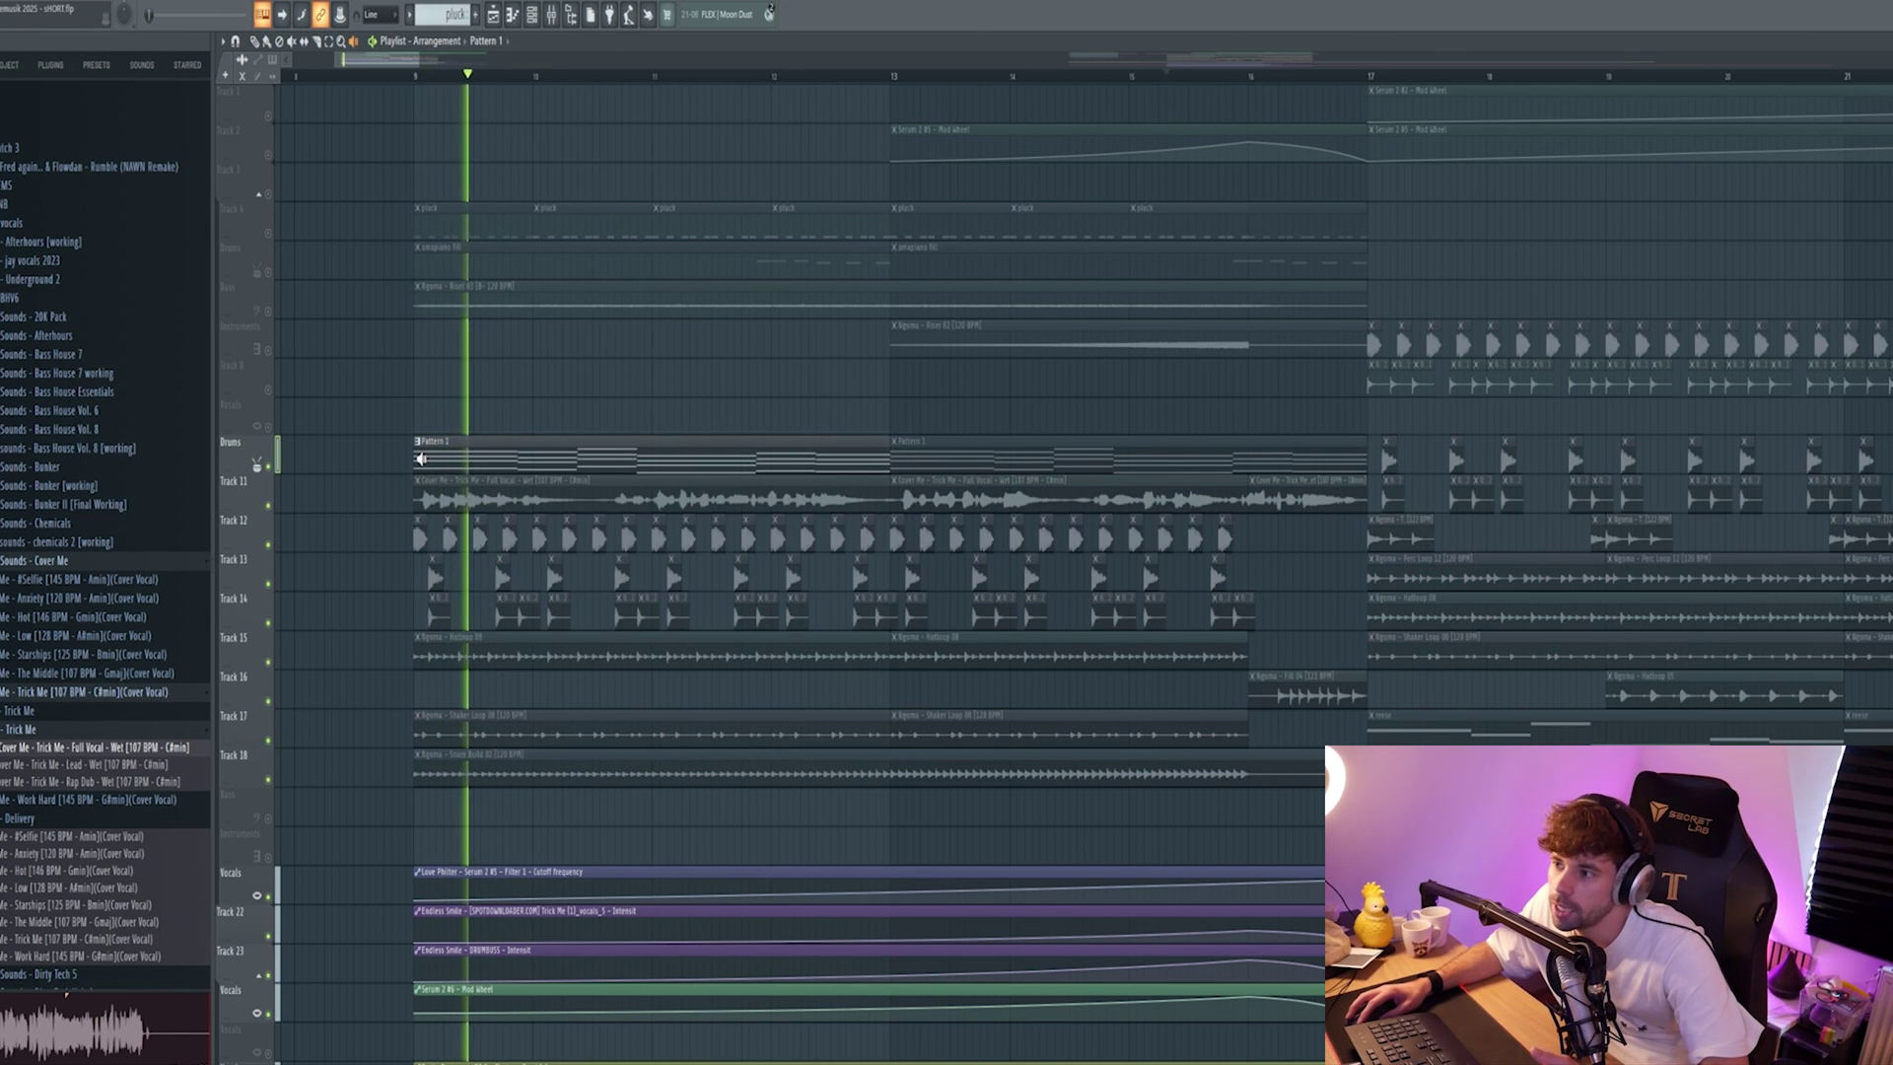
key("p")
scroll(617, 611, "down", 5)
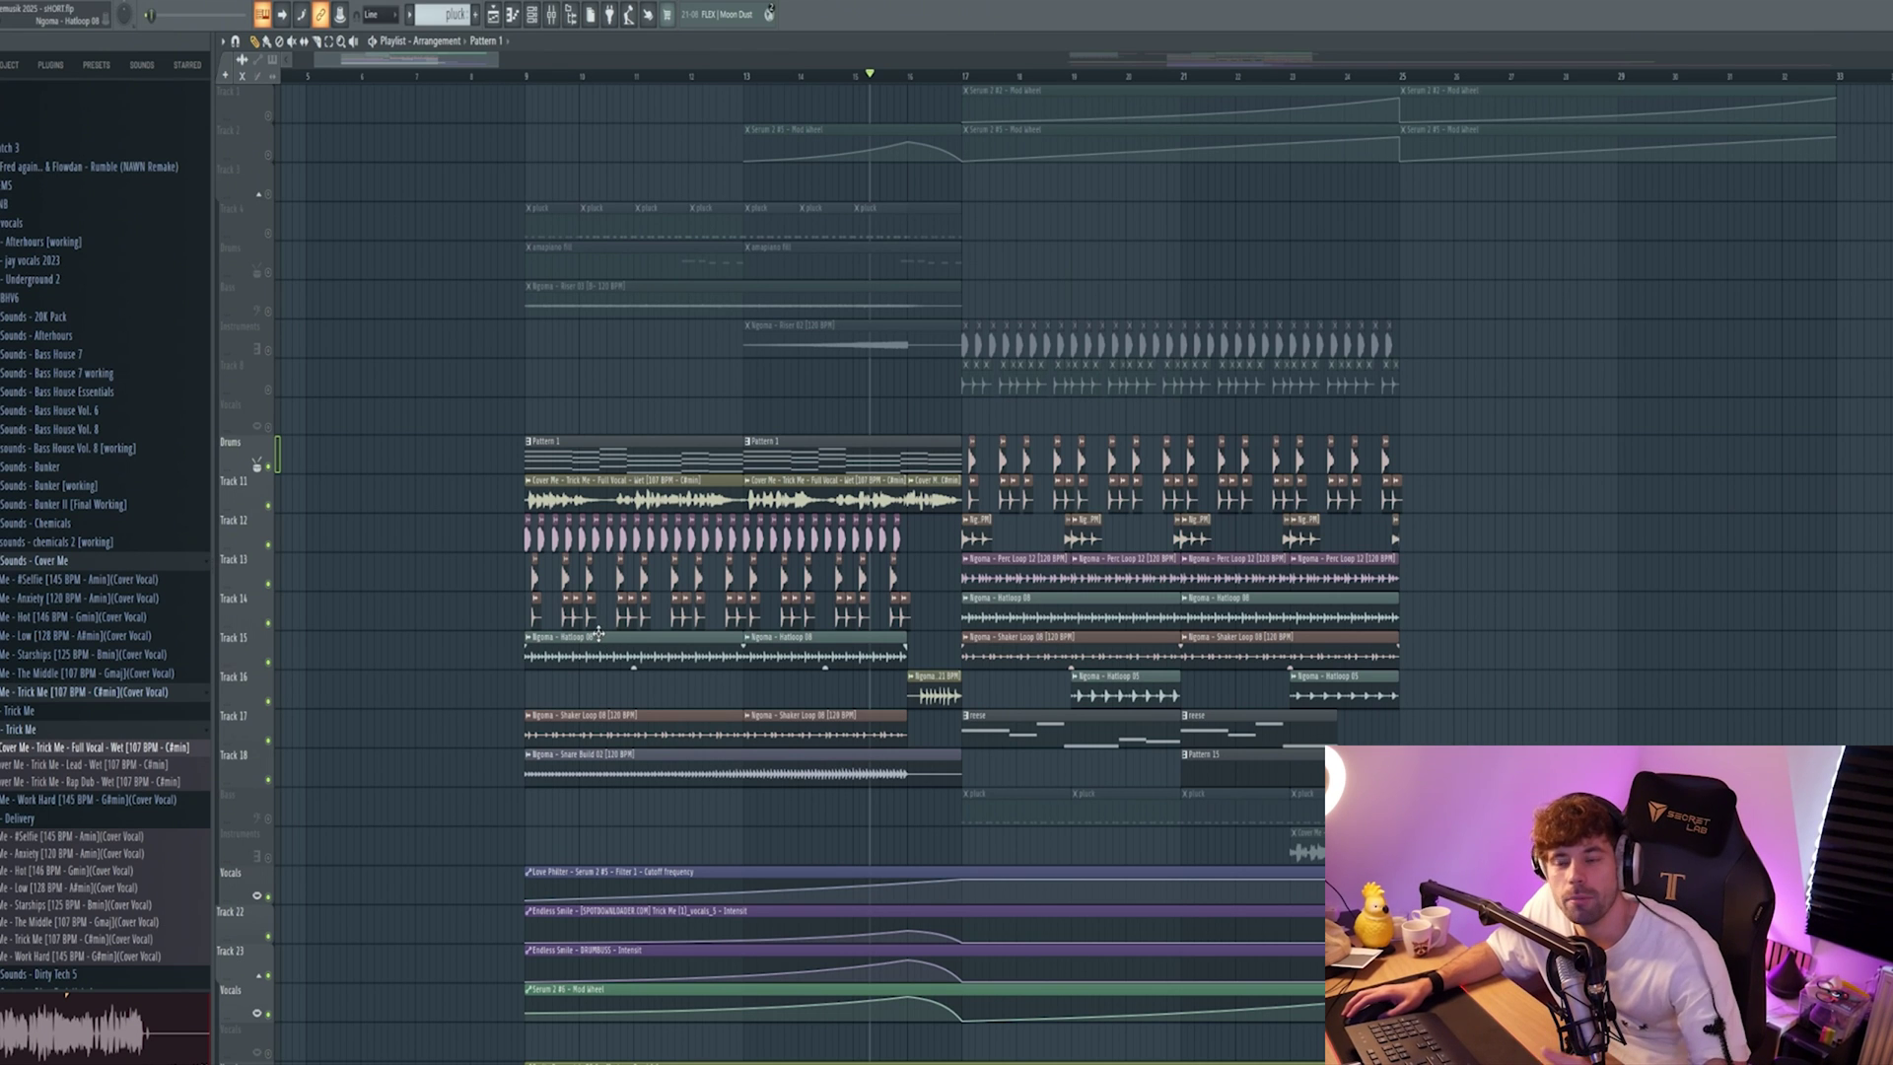
- Duplicate the bar 17–25 drop clips so a copy starts at bar 25
left_click_drag(1449, 862, 964, 322)
key("ctrl+b")
left_click_drag(1420, 659, 1427, 656)
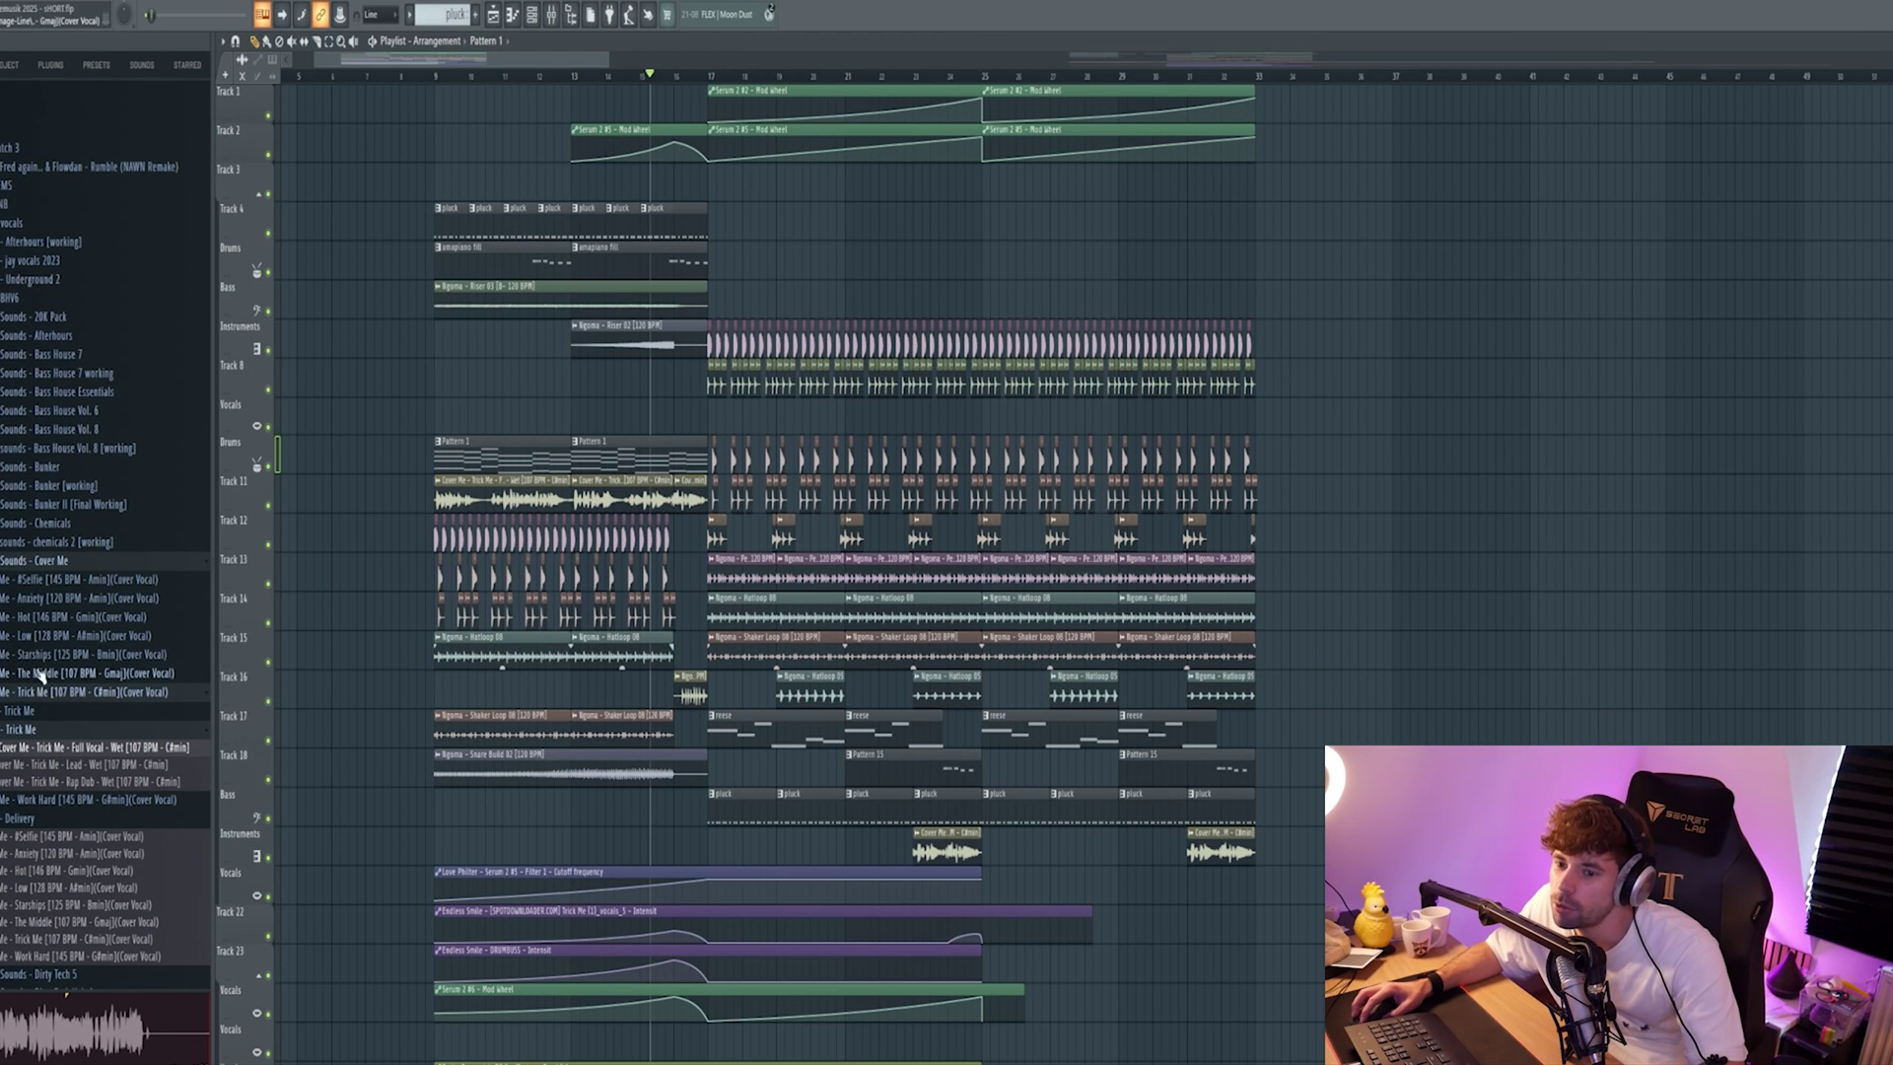
- Add Ngoma - Hatloop 02 clips to the arrangement at bars 25 and 29
left_click(42, 563)
scroll(44, 759, "down", 5)
scroll(42, 759, "down", 7)
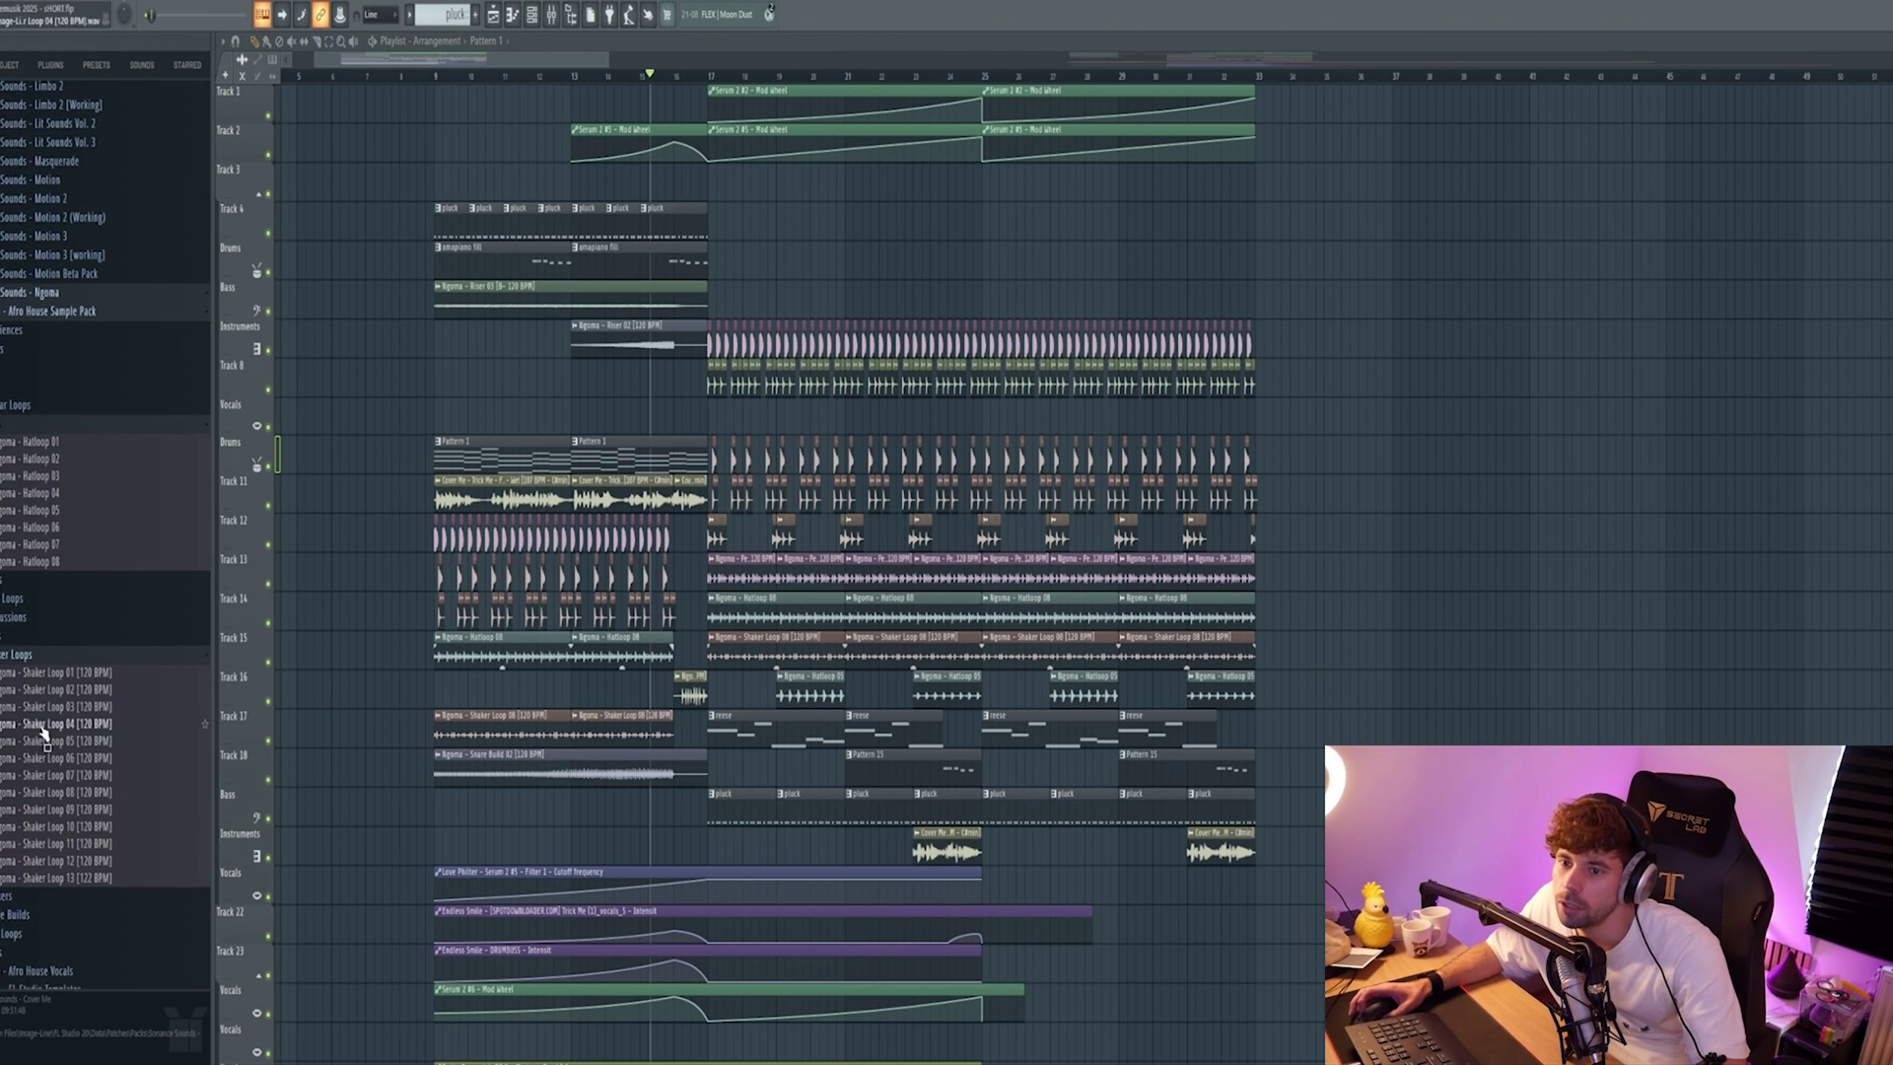
left_click(27, 455)
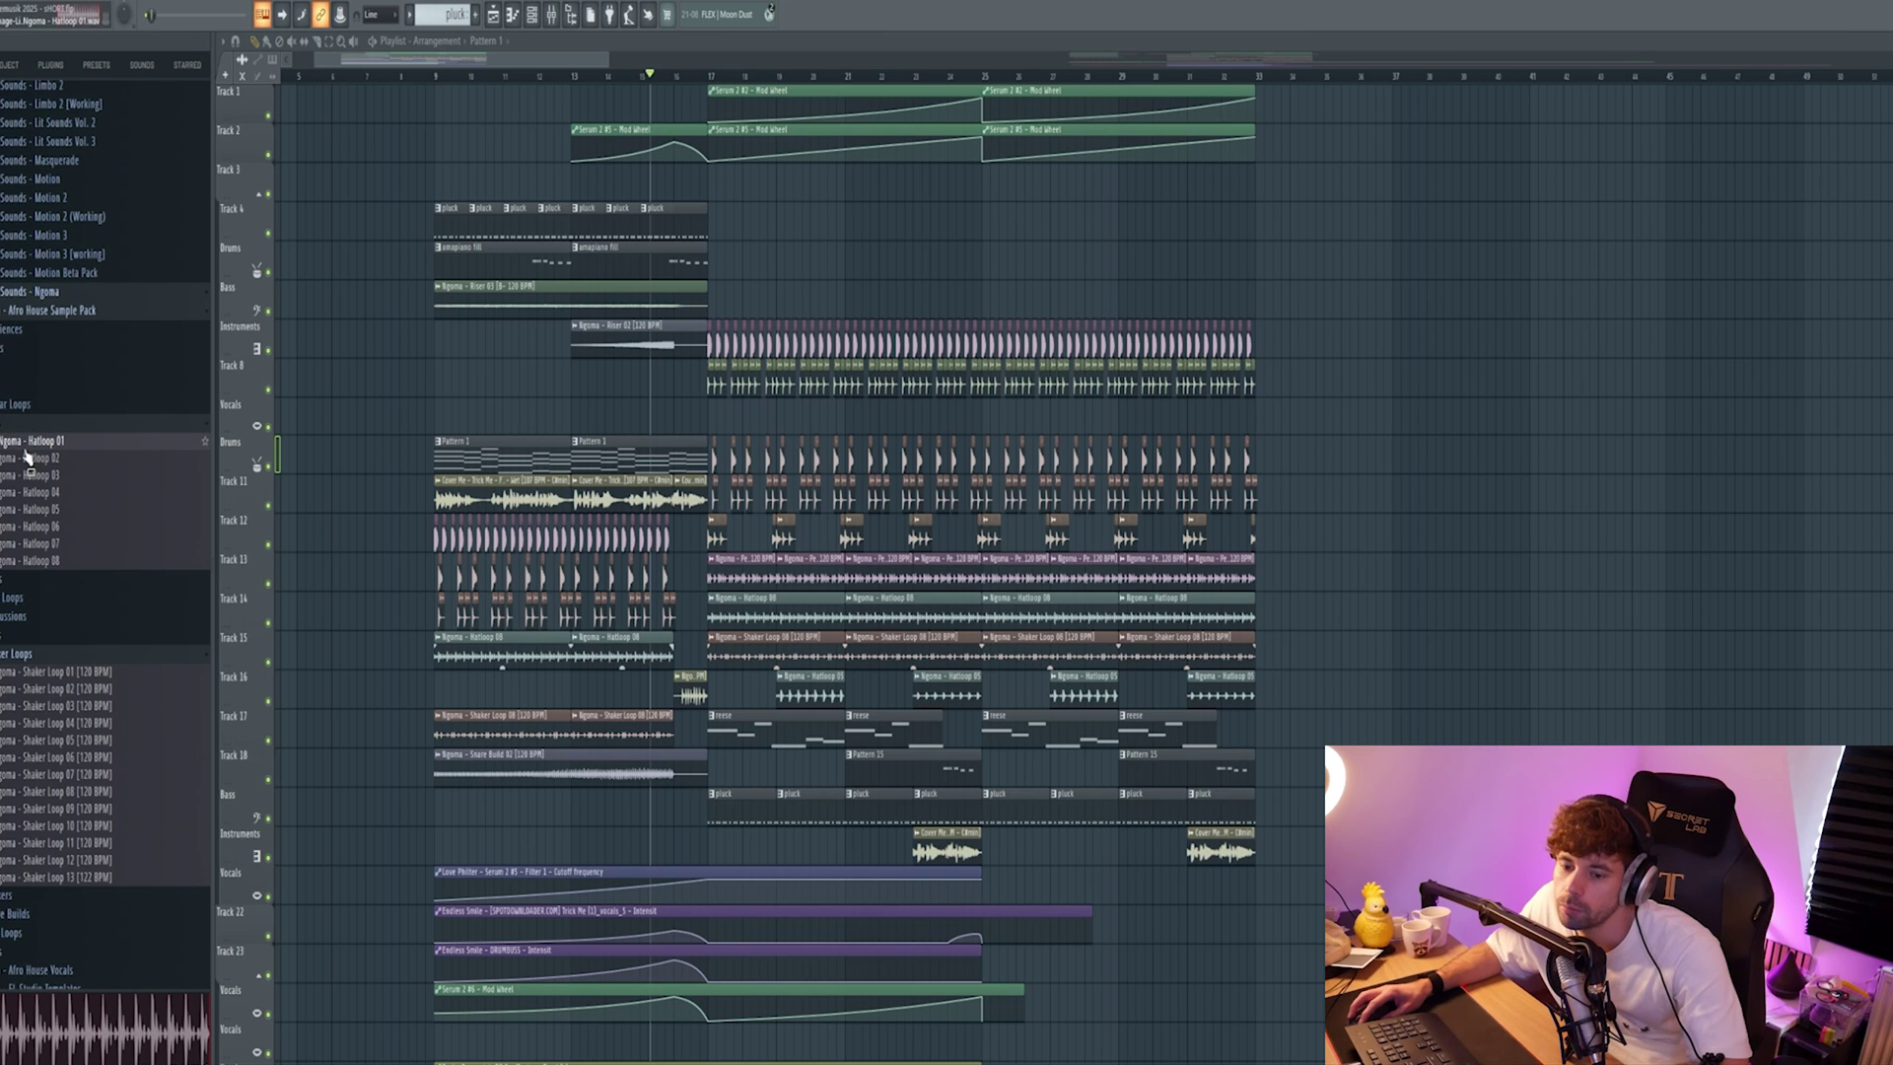
left_click(26, 461)
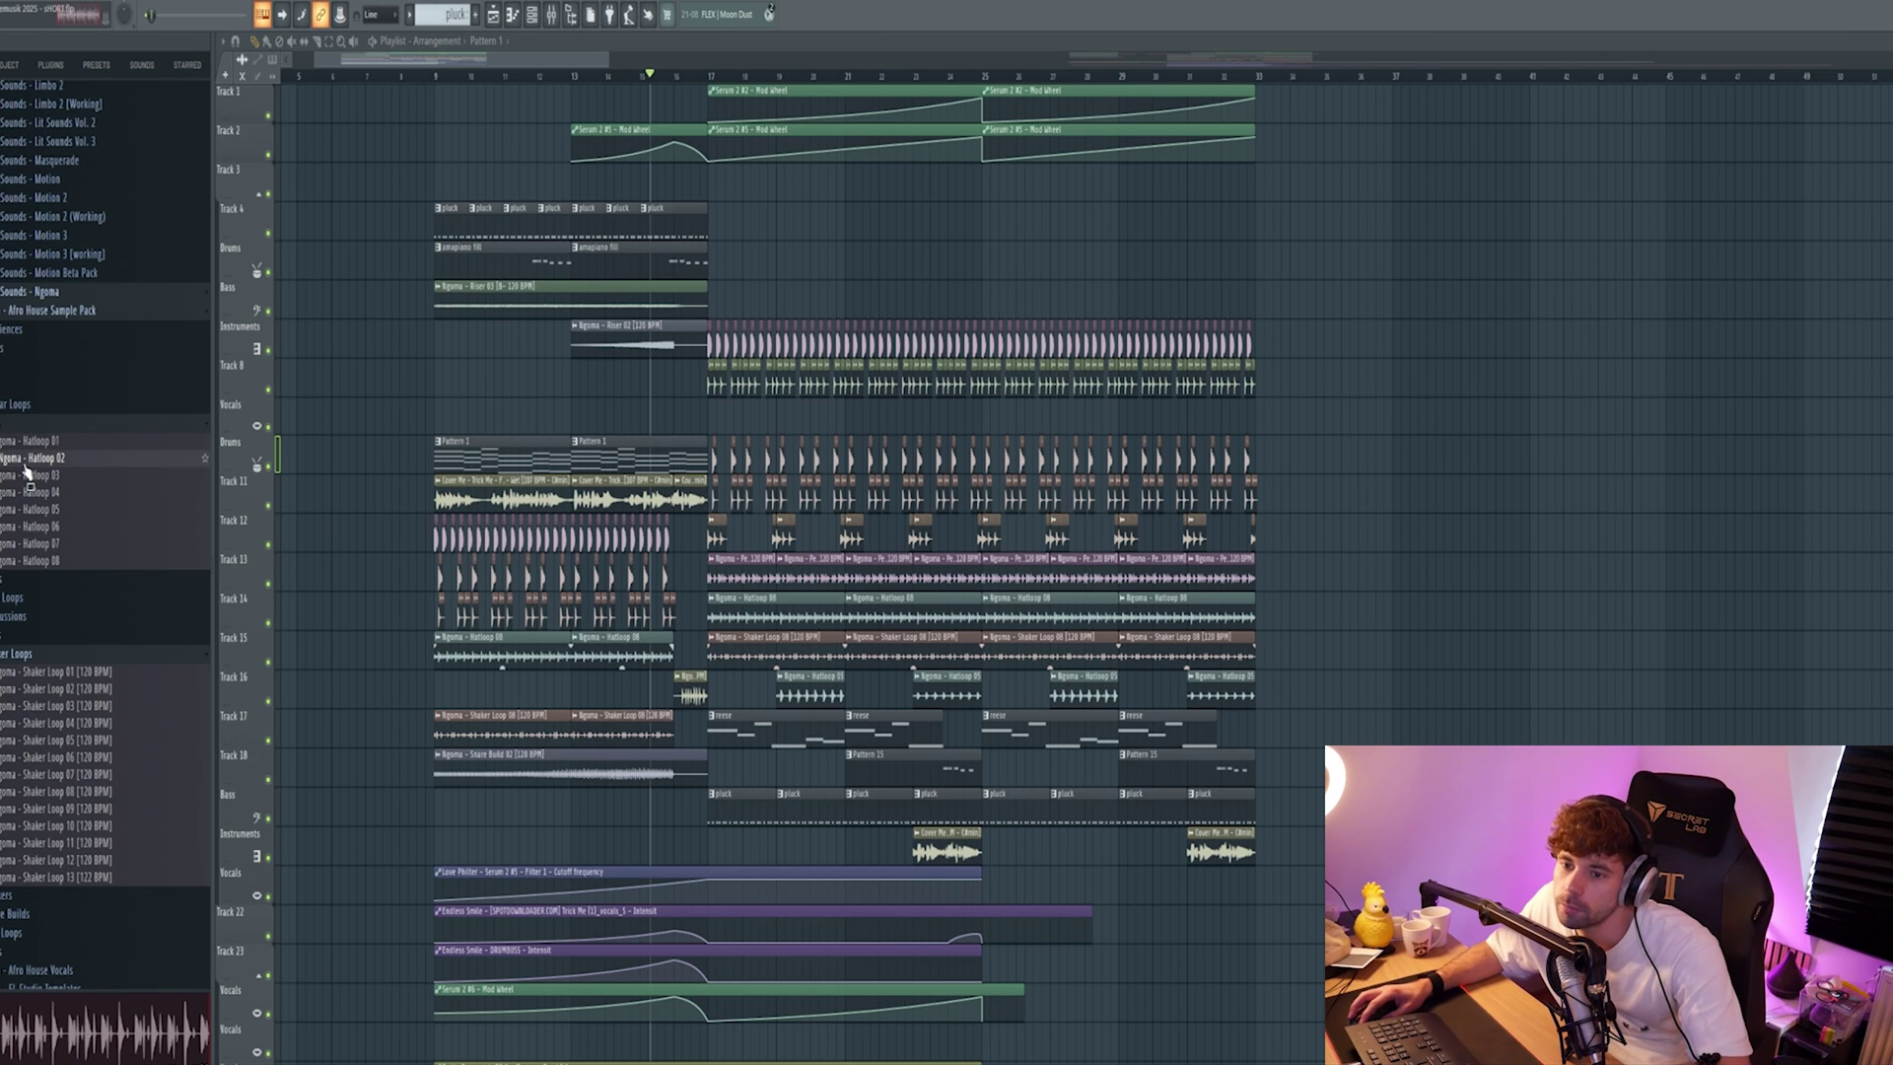
left_click_drag(27, 471, 985, 300)
left_click(1126, 305)
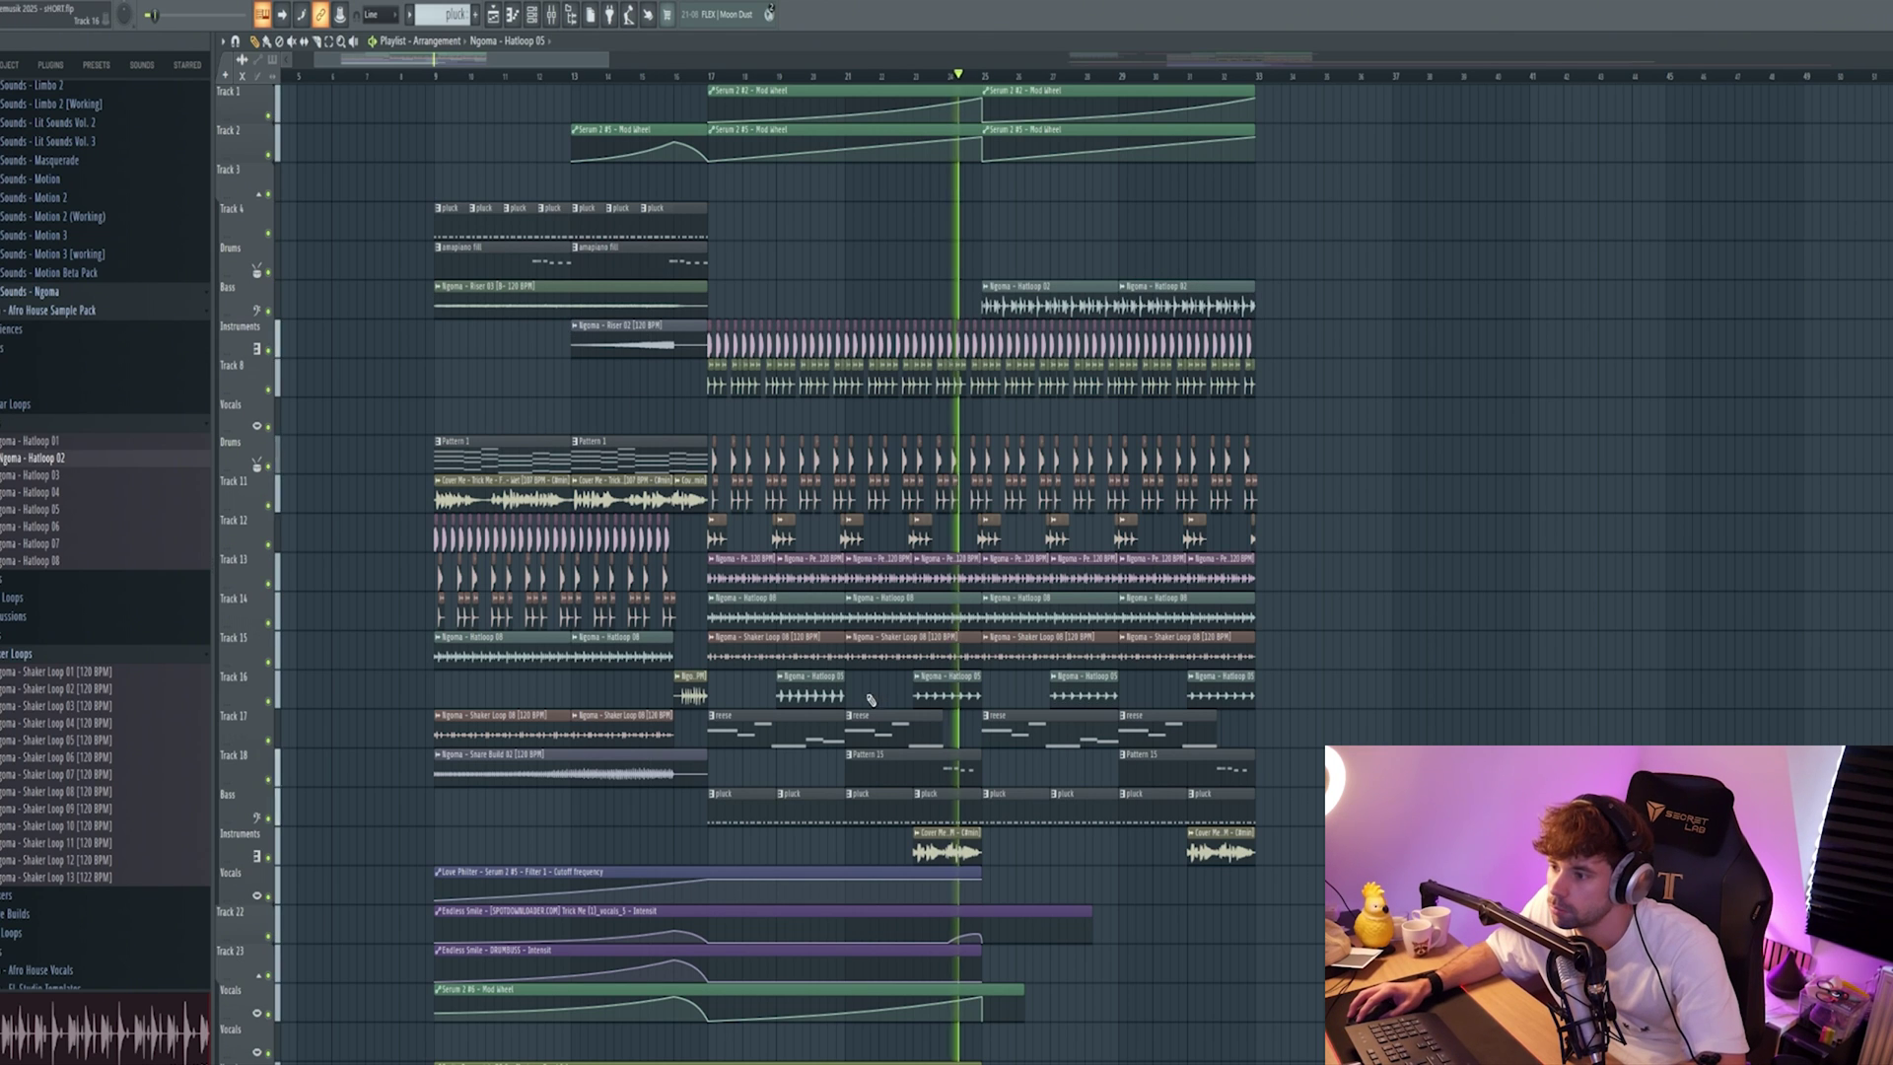
- Re-place the Hatloop 05 clip at bar 19 and copy the Pattern 1 and Cover Me vocal clips to bar 25
right_click(824, 696)
left_click(779, 692)
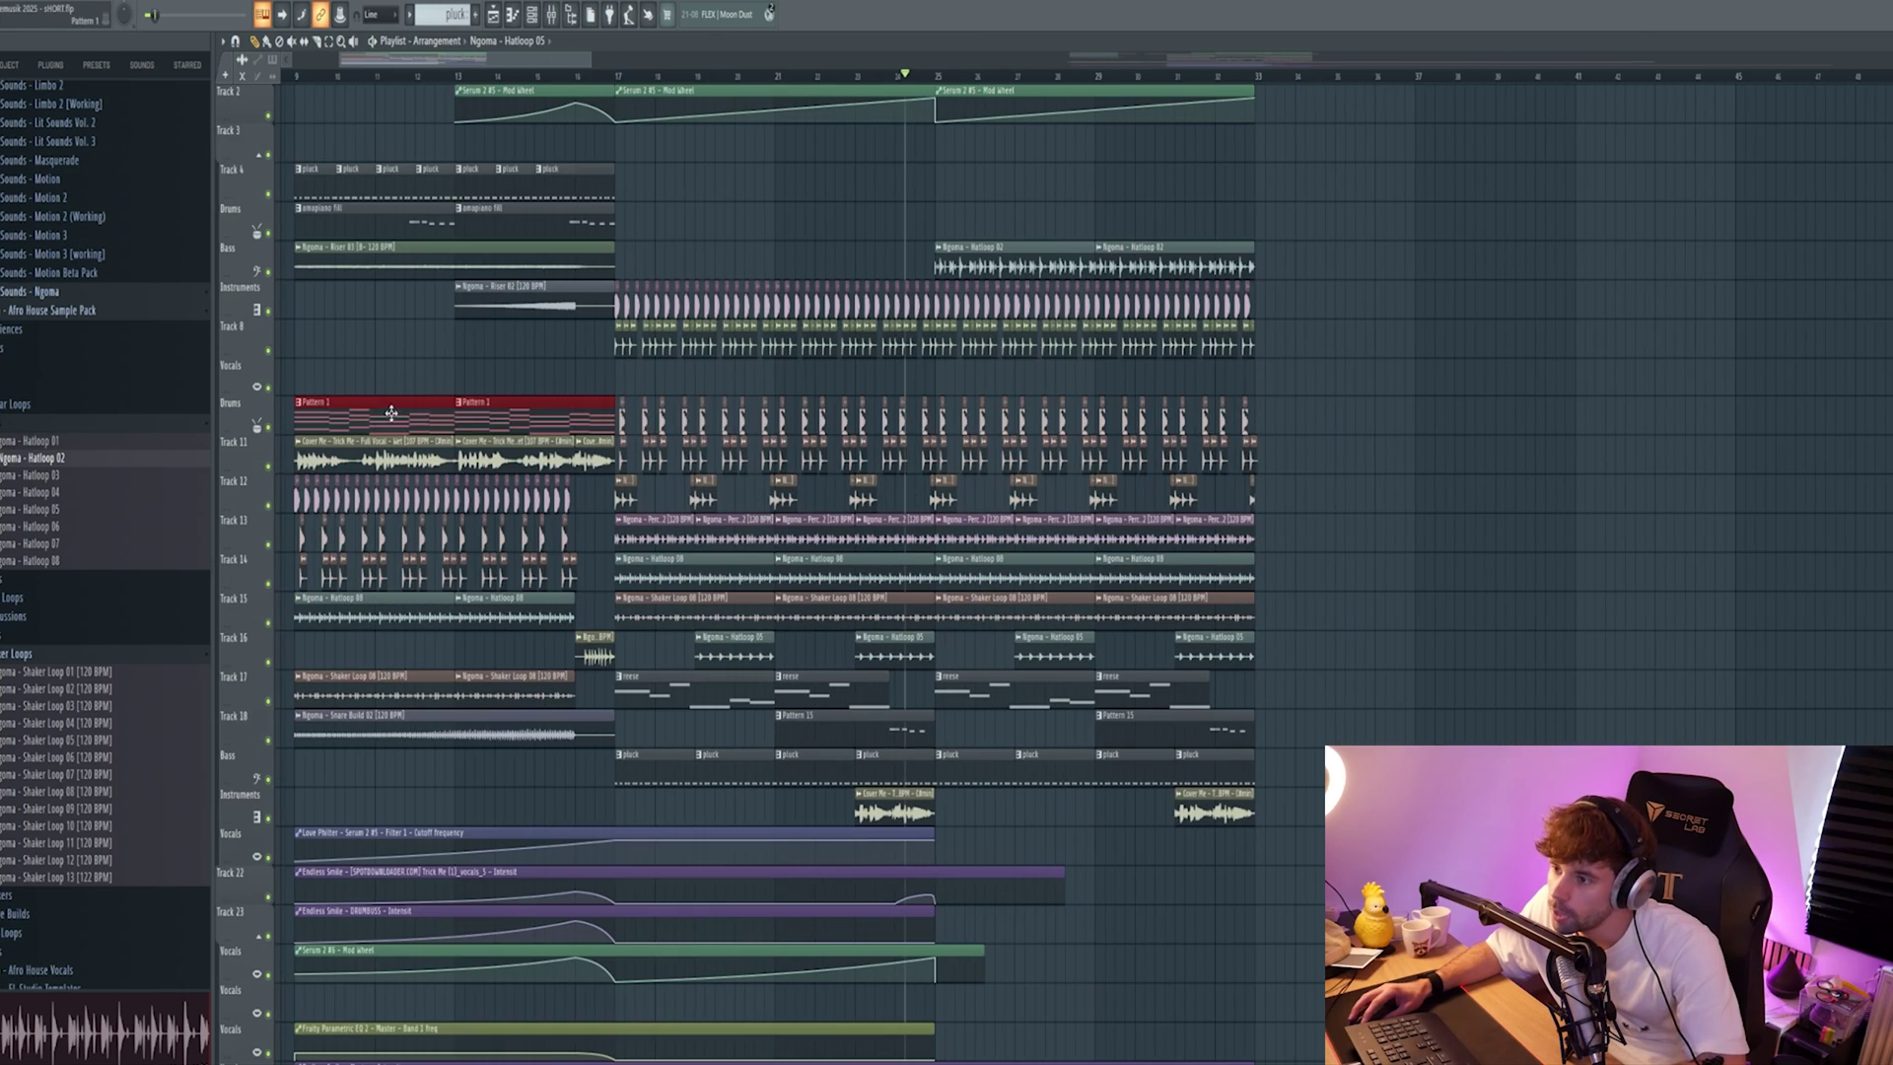
left_click_drag(388, 414, 693, 368)
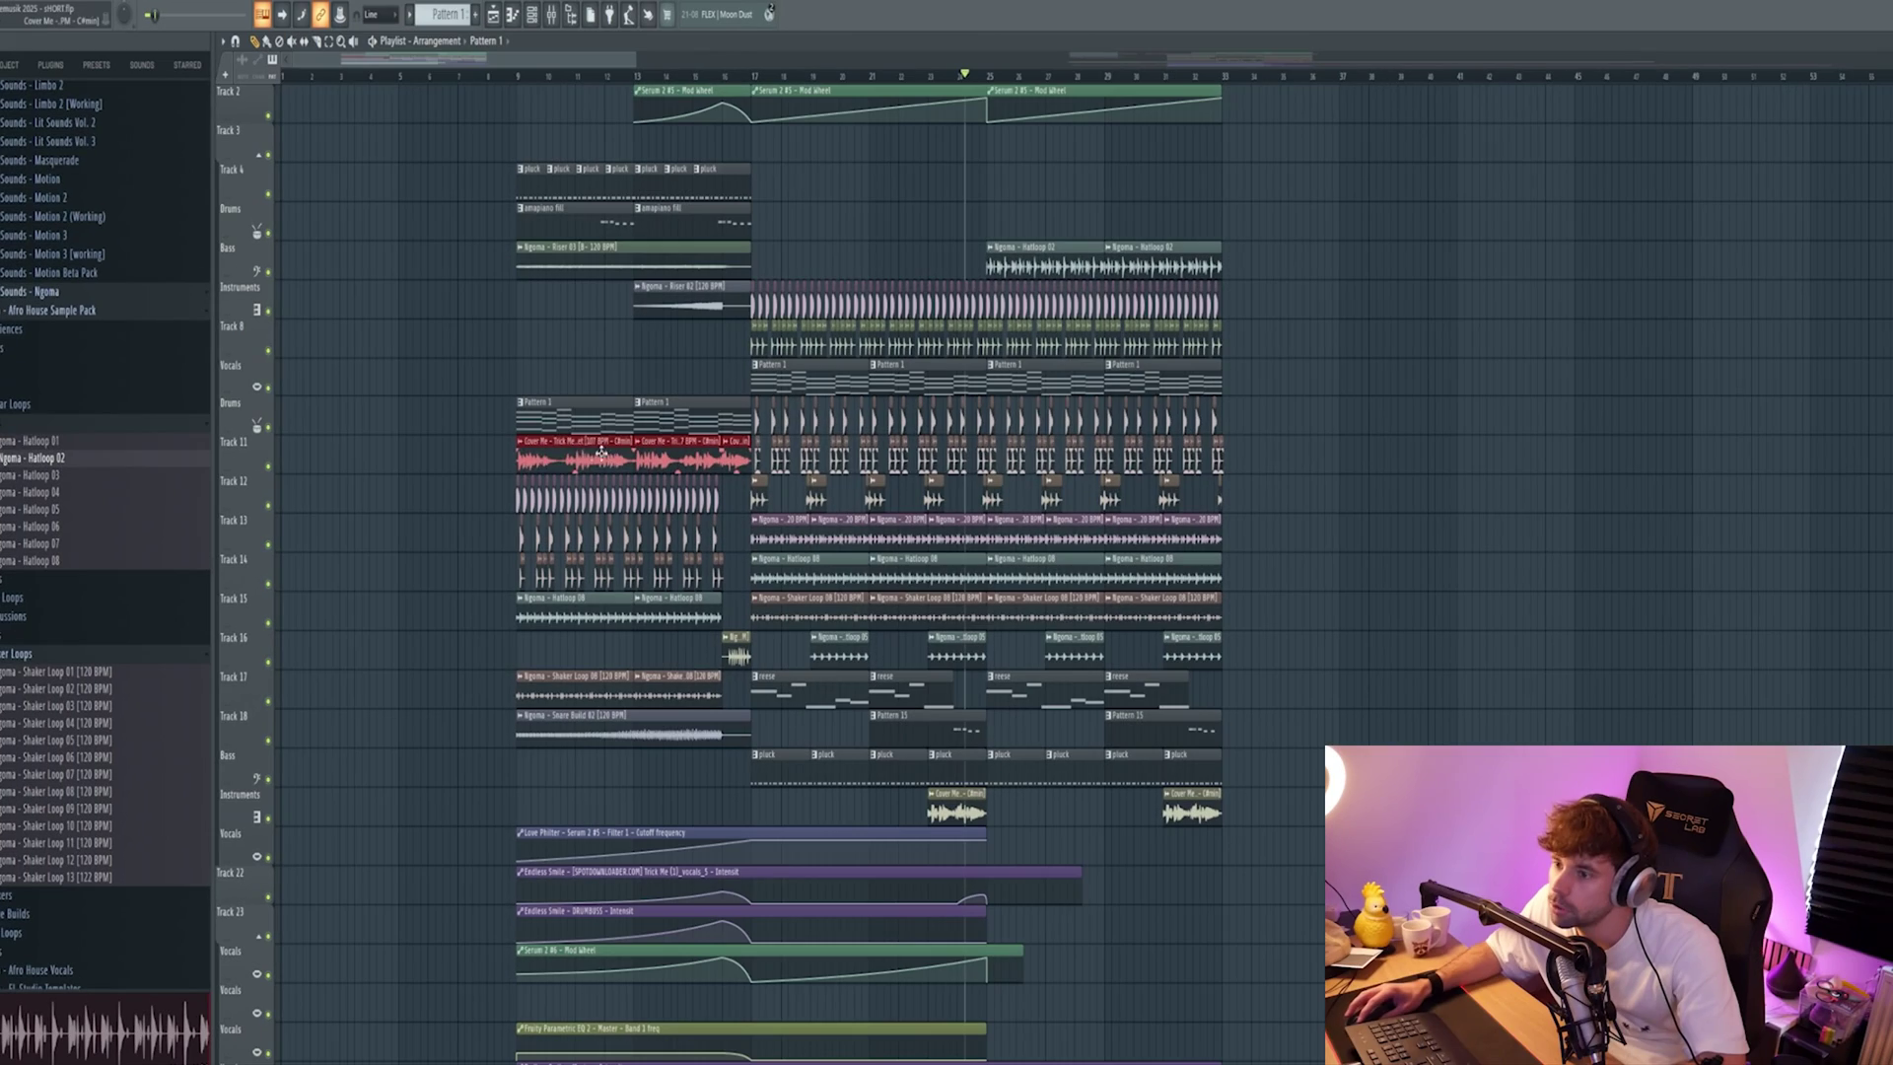
left_click_drag(551, 457, 1030, 838)
- Play back the extended drop with the copied Cover Me vocal clips from bar 25
key("space")
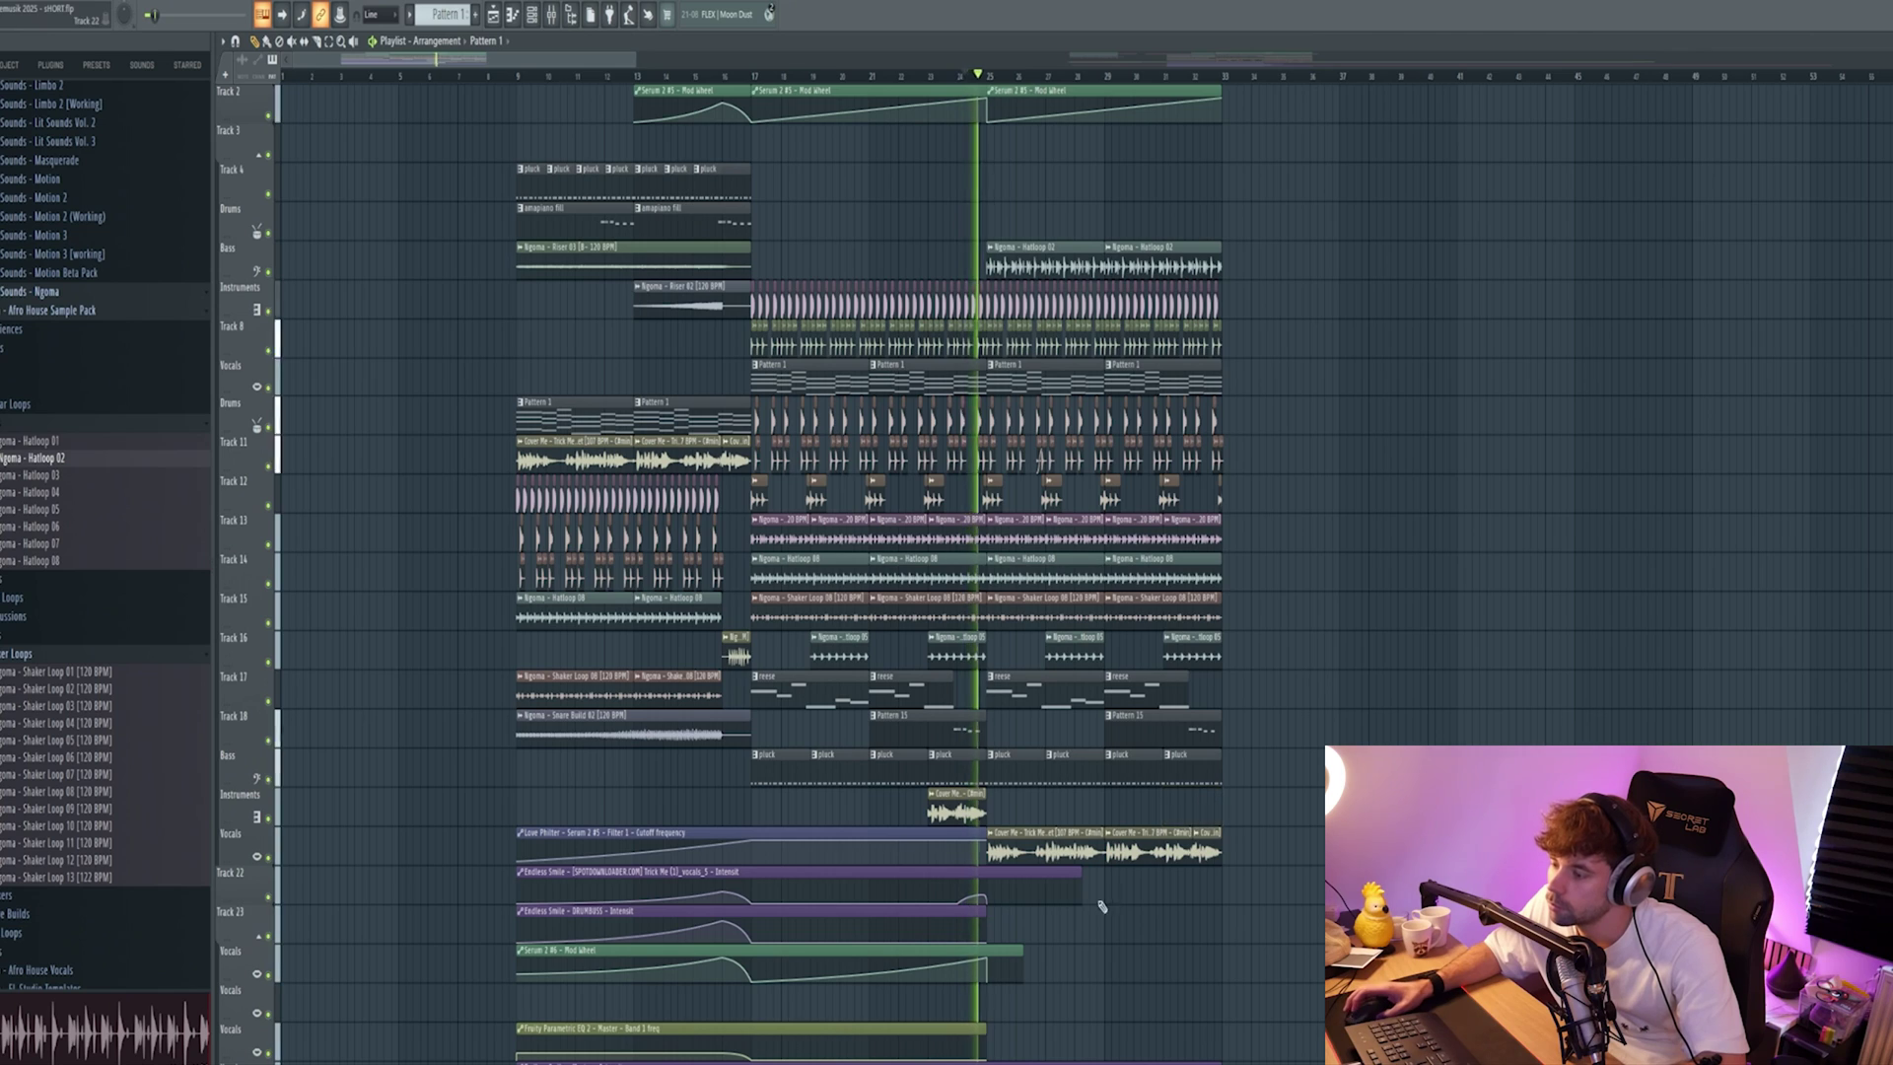
scroll(1030, 867, "up", 4)
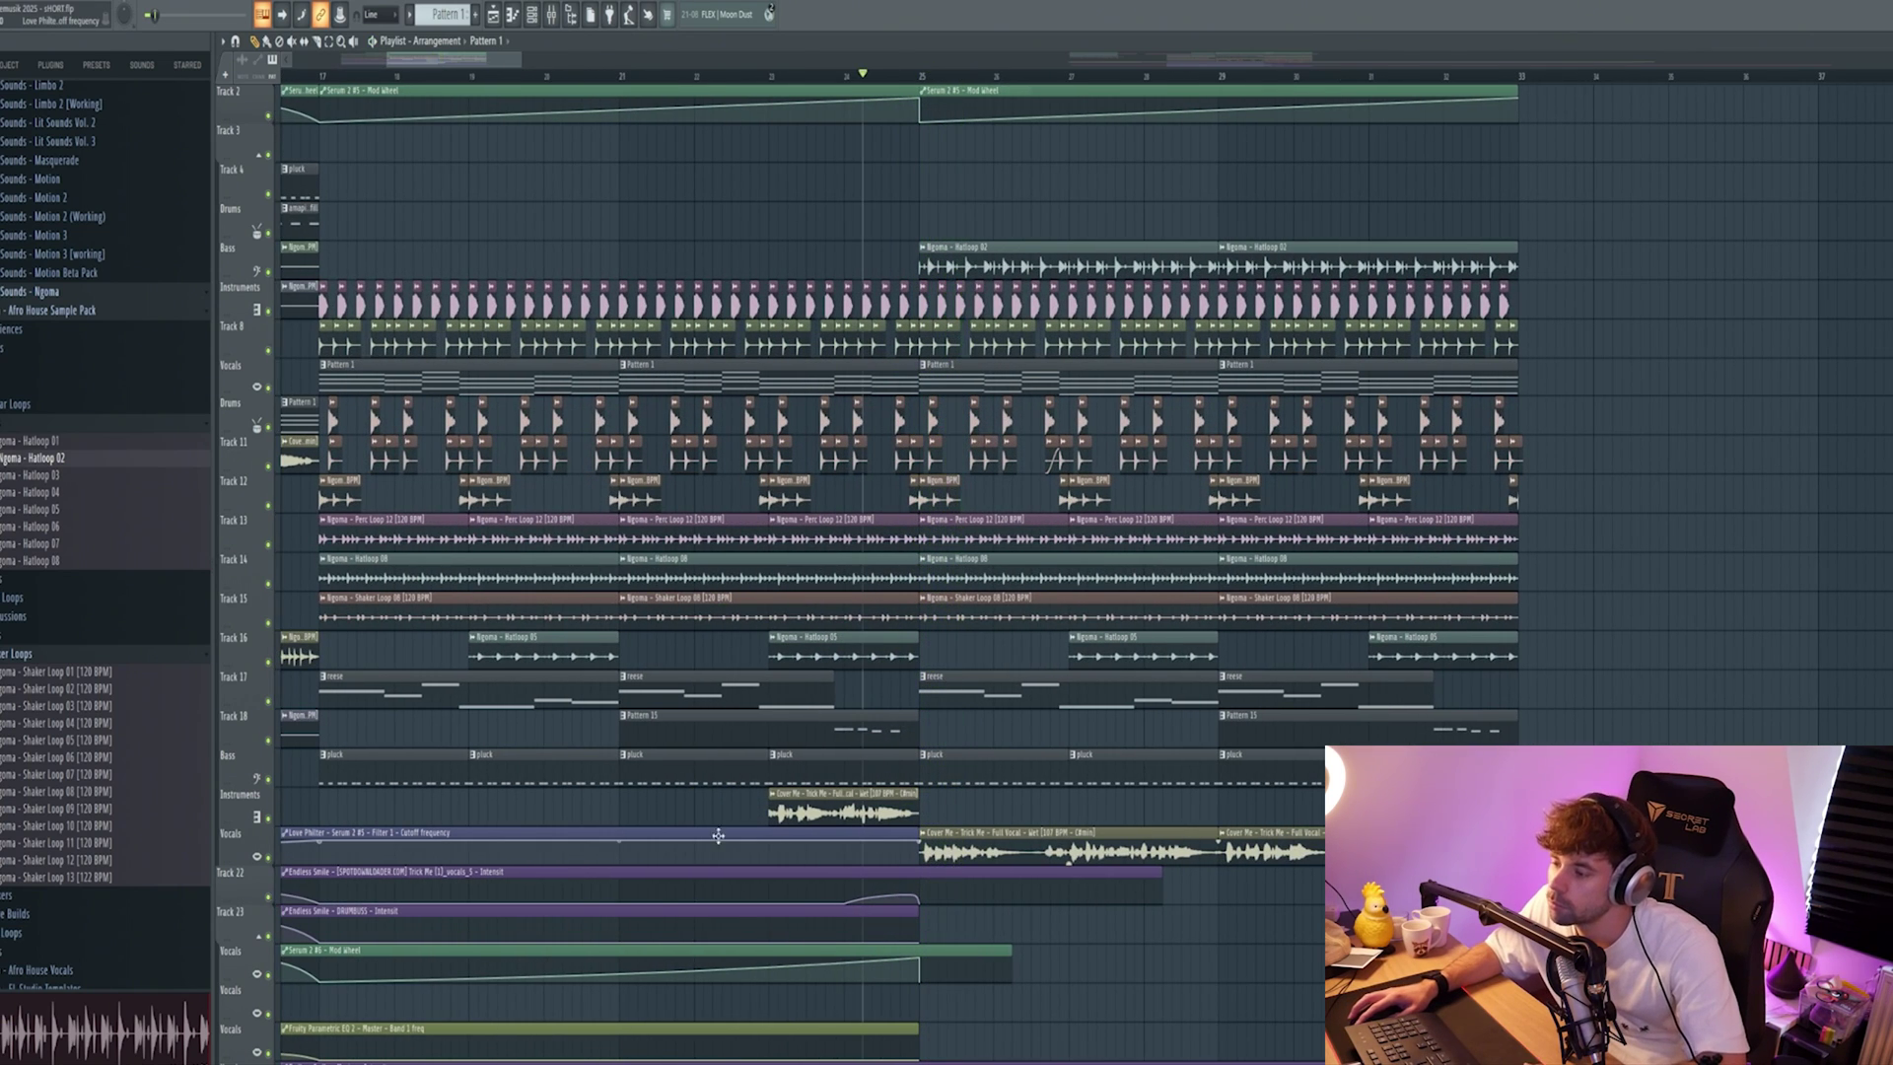
scroll(662, 830, "down", 3)
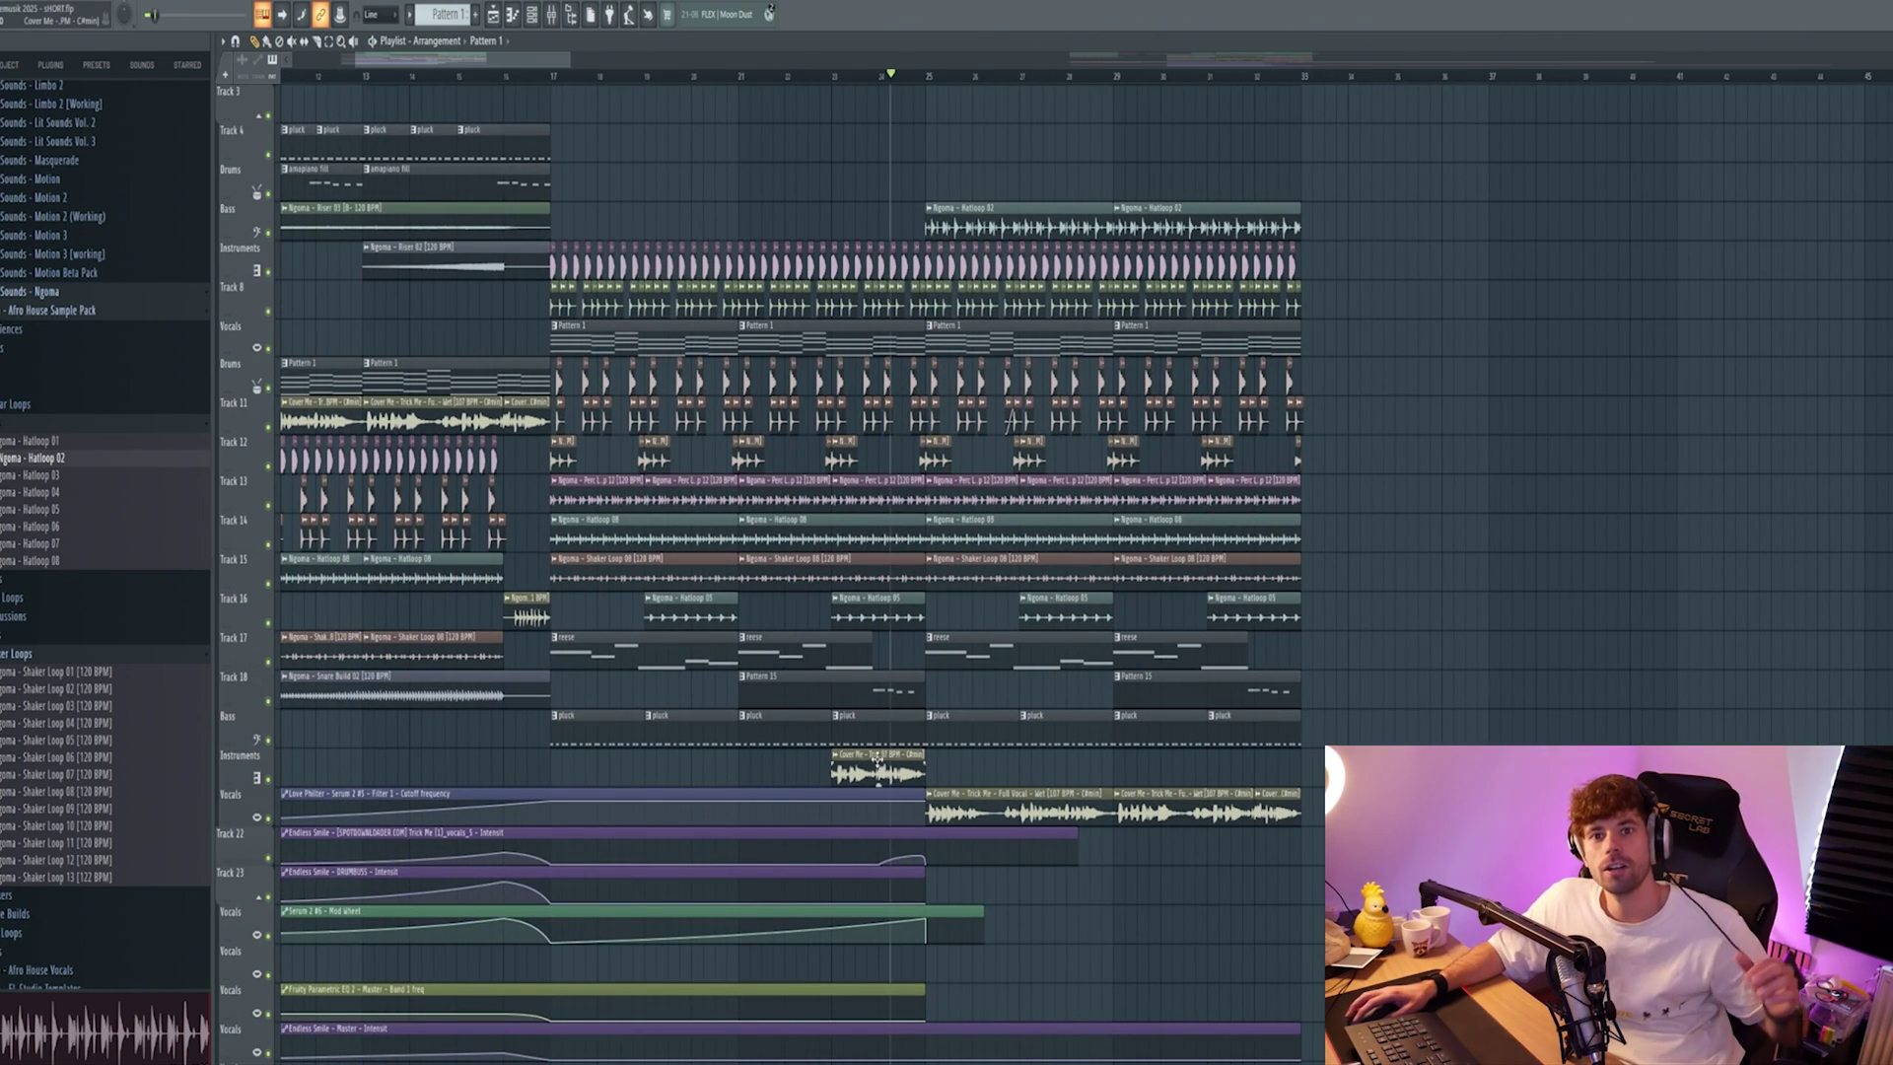